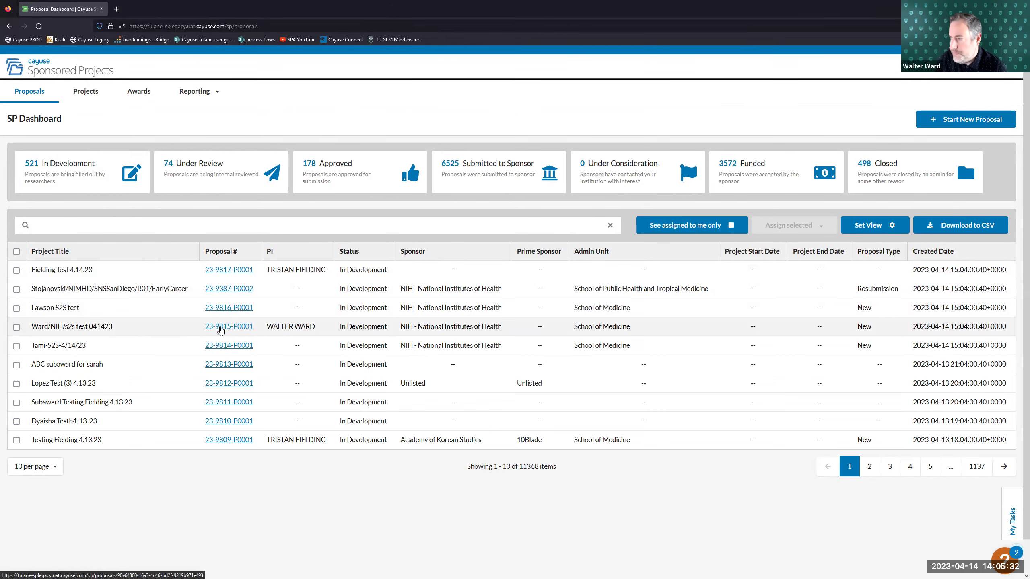
# - Open proposal 23-9815-P0001 (s2s test 041423) and scroll to its Link to Proposals(S2S) Record box
pyautogui.click(222, 329)
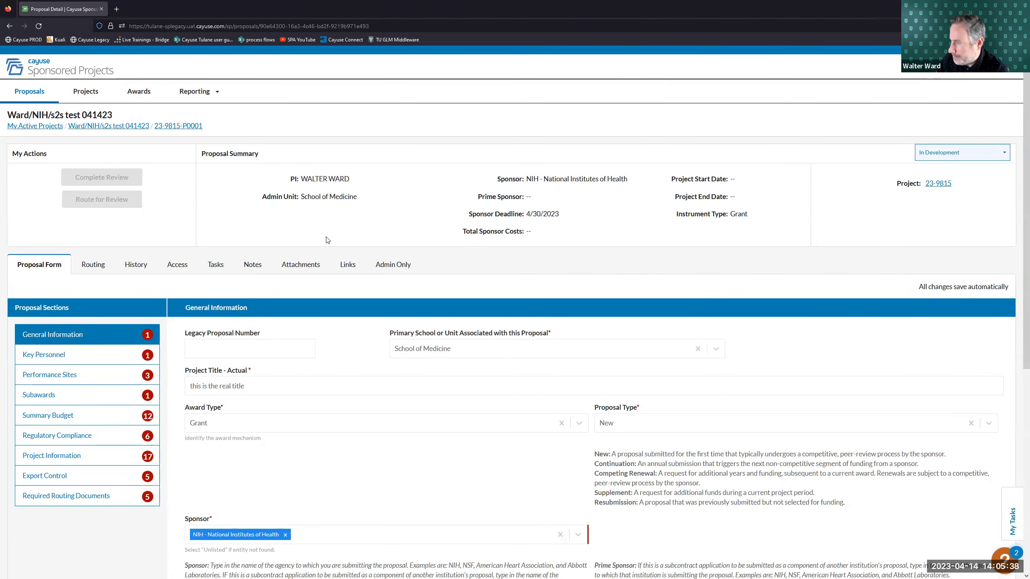
pyautogui.scroll(-3, 223, 180)
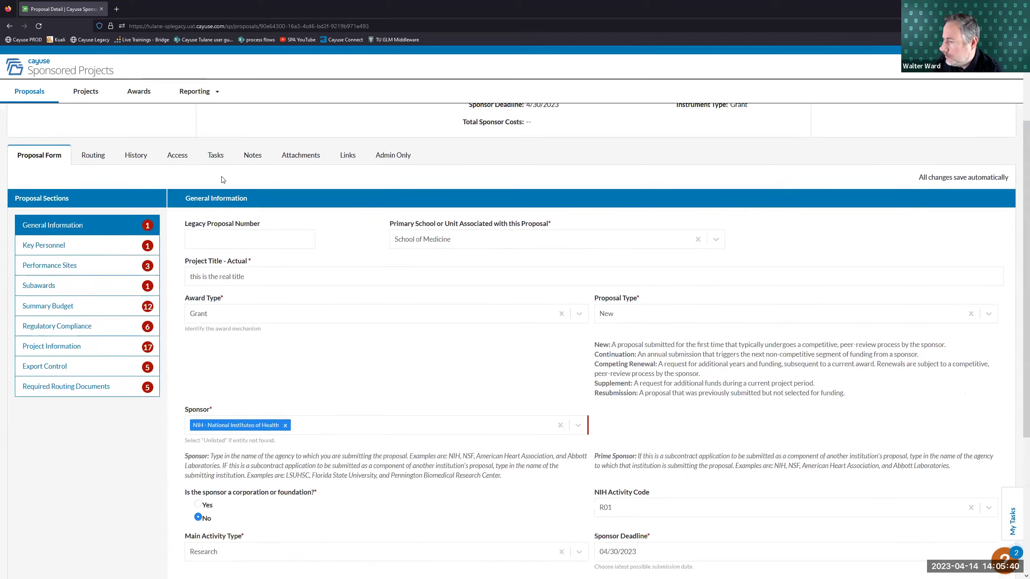
pyautogui.scroll(-5, 223, 180)
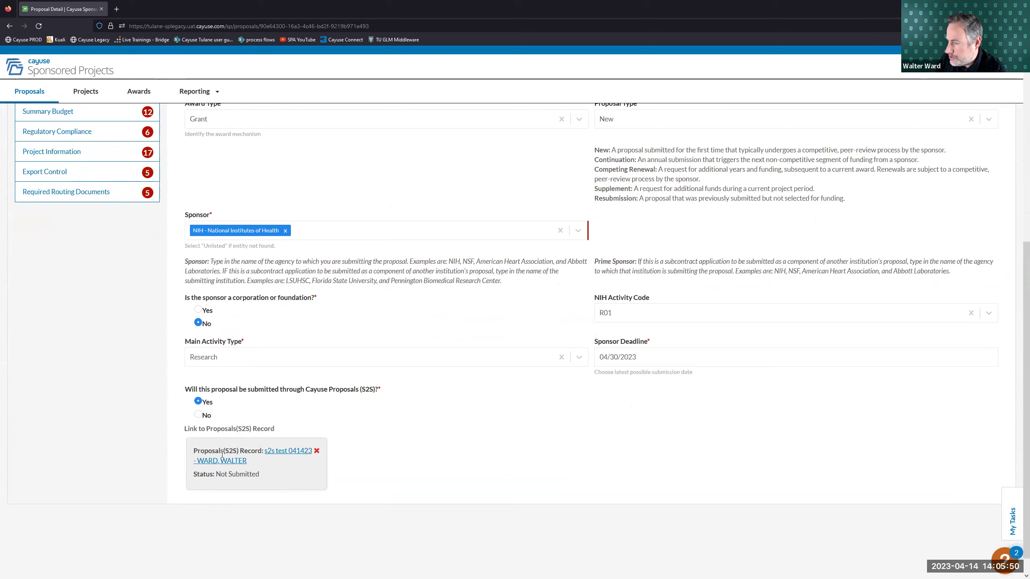
# - Open the linked S2S record, review SF424 R&R pages 1–2 and Performance Sites, then open RR Budget period 1
pyautogui.click(279, 451)
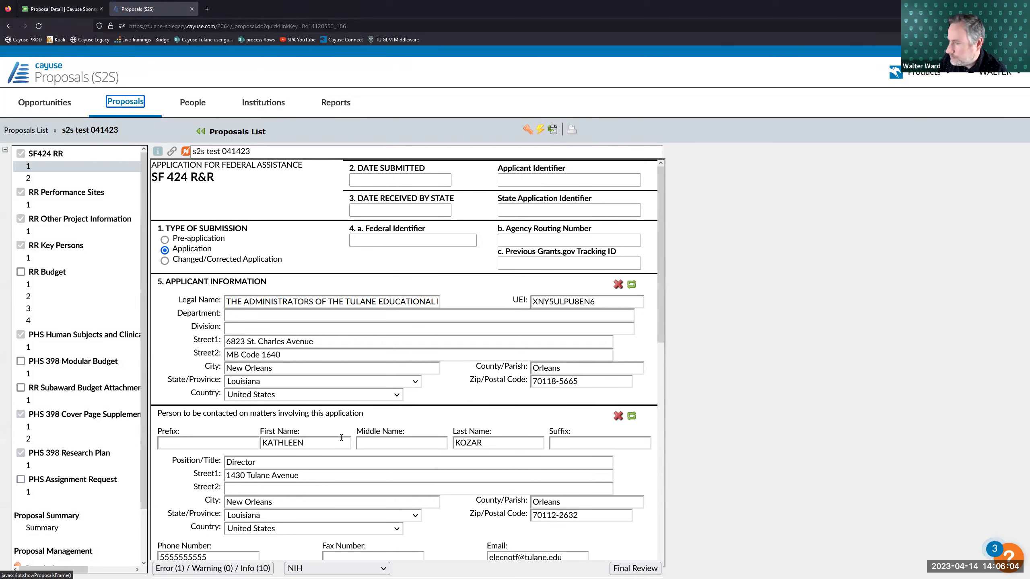
pyautogui.click(935, 201)
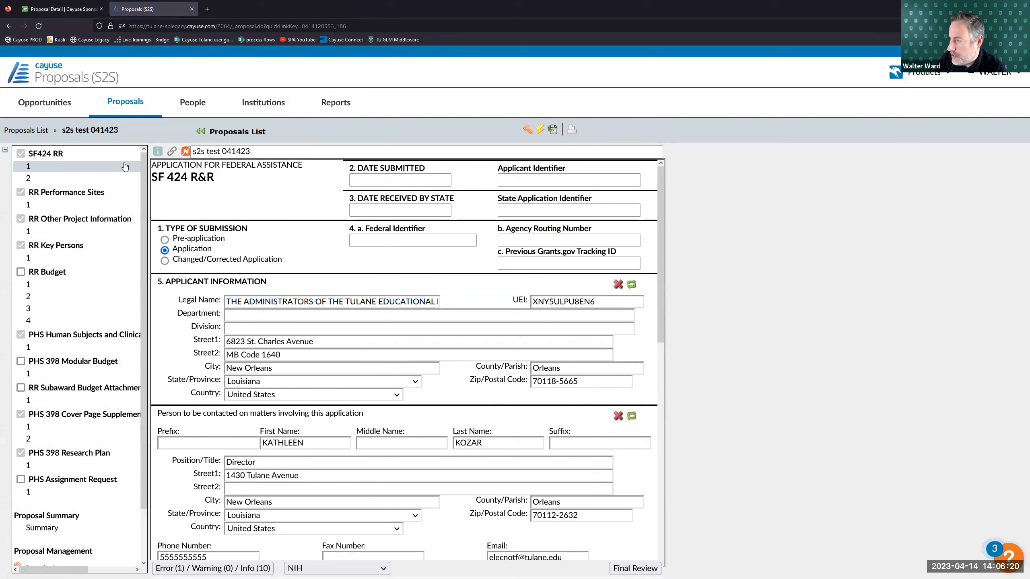
pyautogui.click(42, 178)
pyautogui.click(40, 170)
pyautogui.click(41, 175)
pyautogui.click(41, 168)
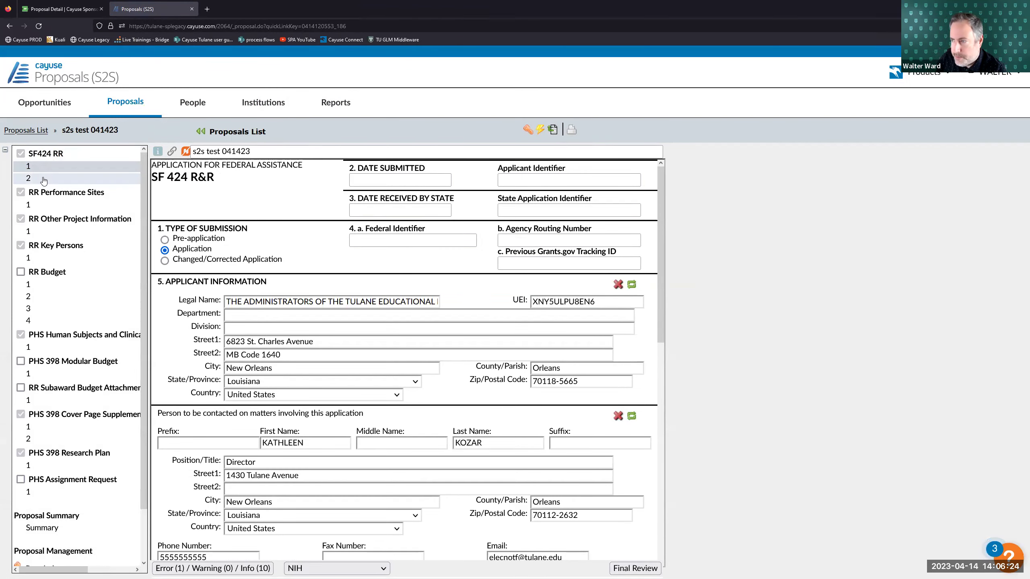
pyautogui.click(42, 178)
pyautogui.click(54, 203)
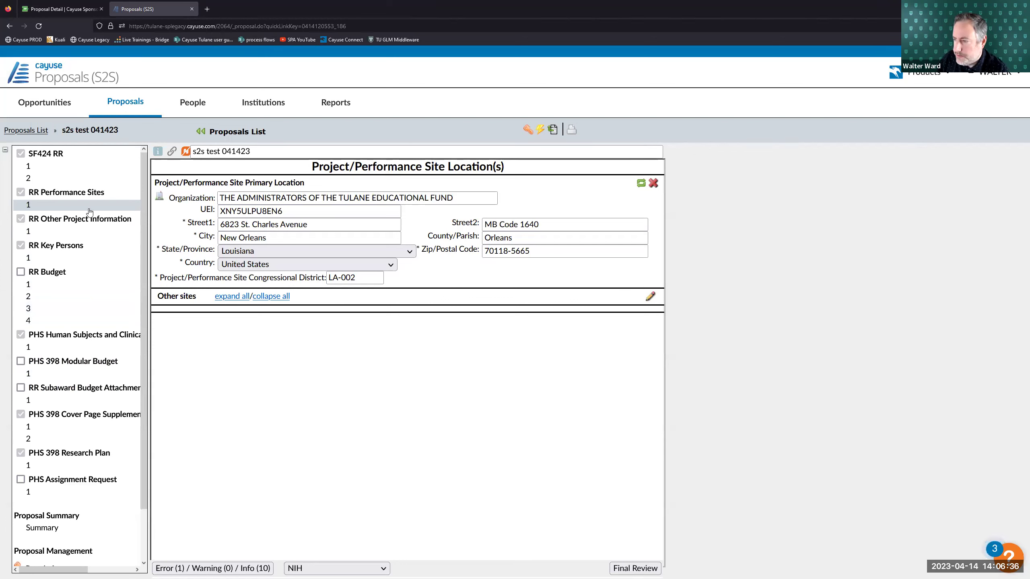
pyautogui.click(56, 290)
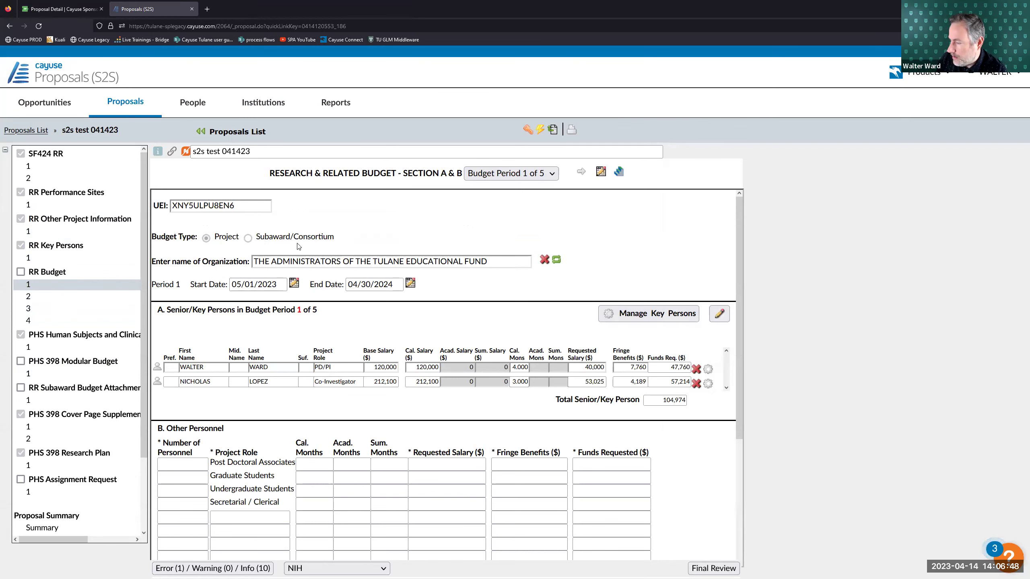
pyautogui.click(65, 304)
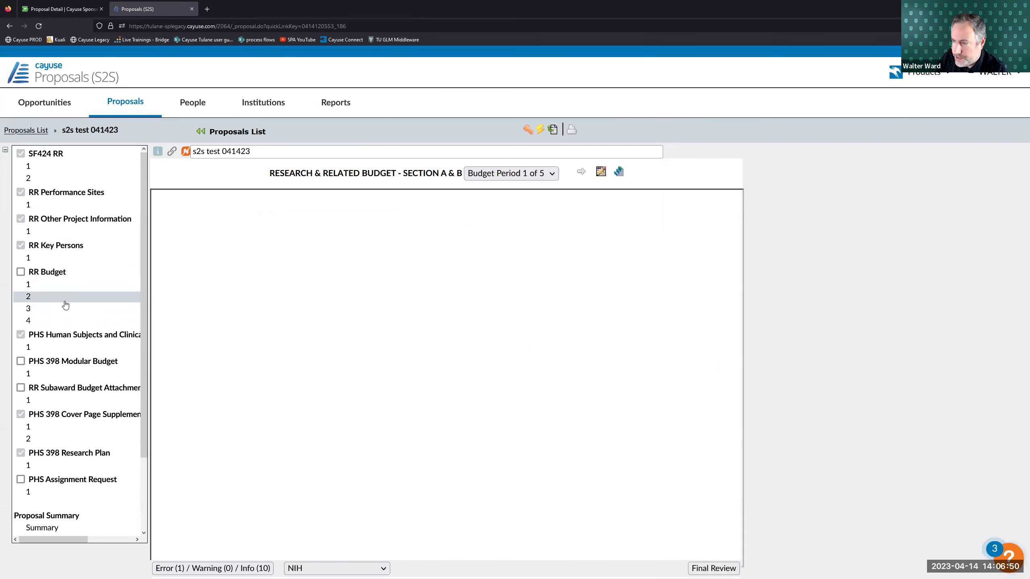
pyautogui.click(60, 308)
pyautogui.click(53, 320)
pyautogui.click(53, 310)
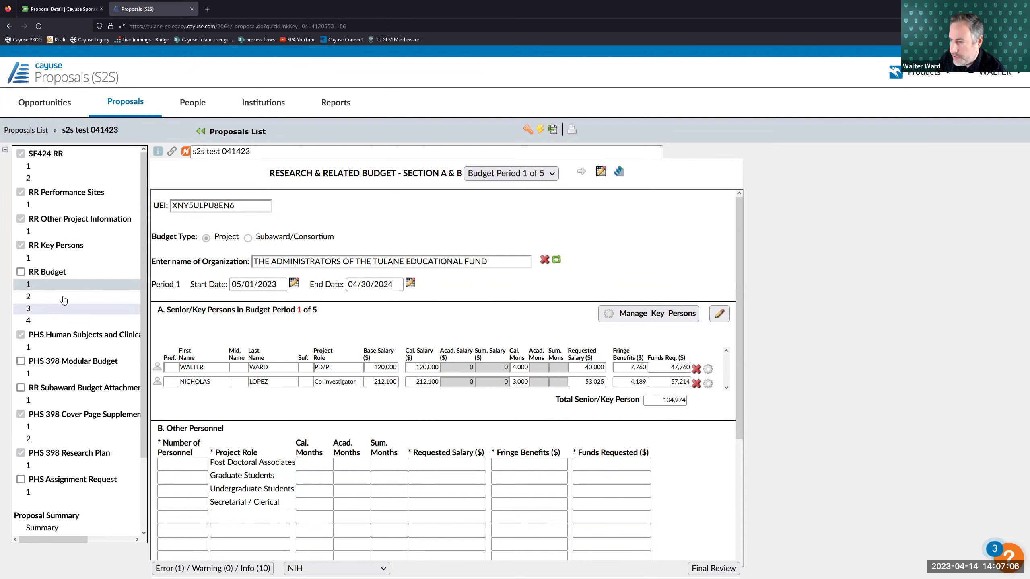
pyautogui.click(506, 174)
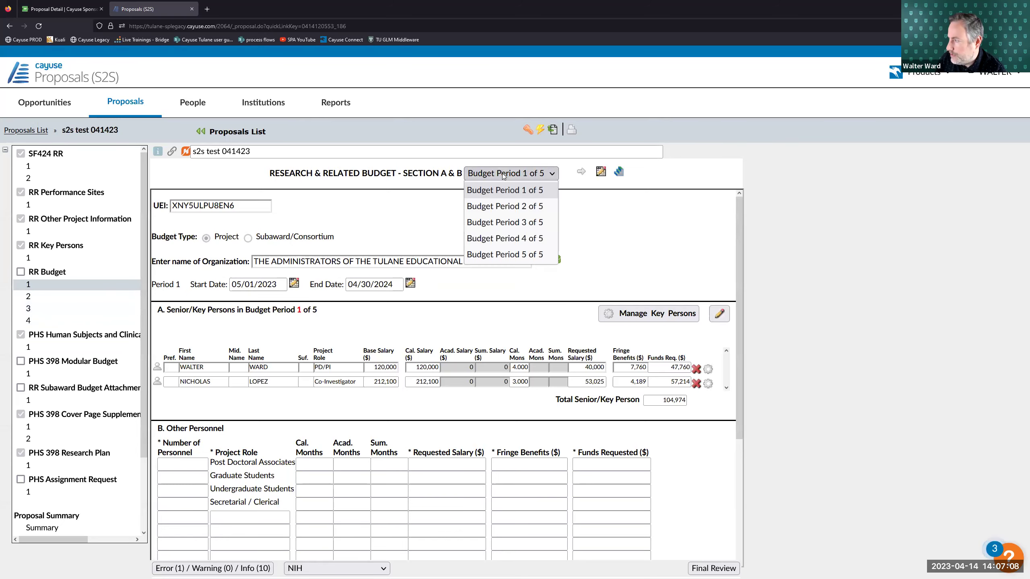
pyautogui.click(502, 207)
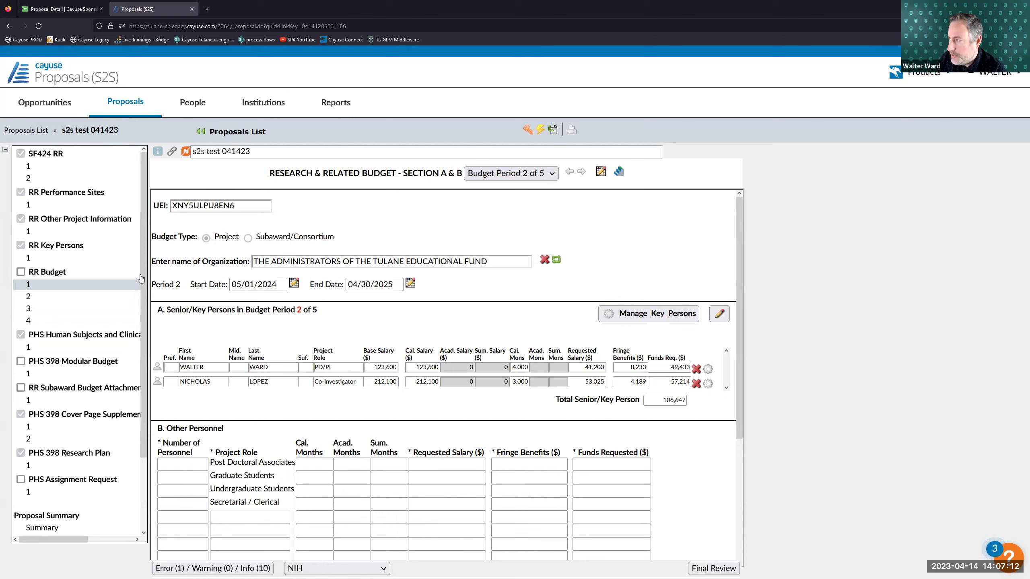
pyautogui.click(527, 175)
pyautogui.click(514, 222)
pyautogui.click(531, 175)
pyautogui.click(523, 238)
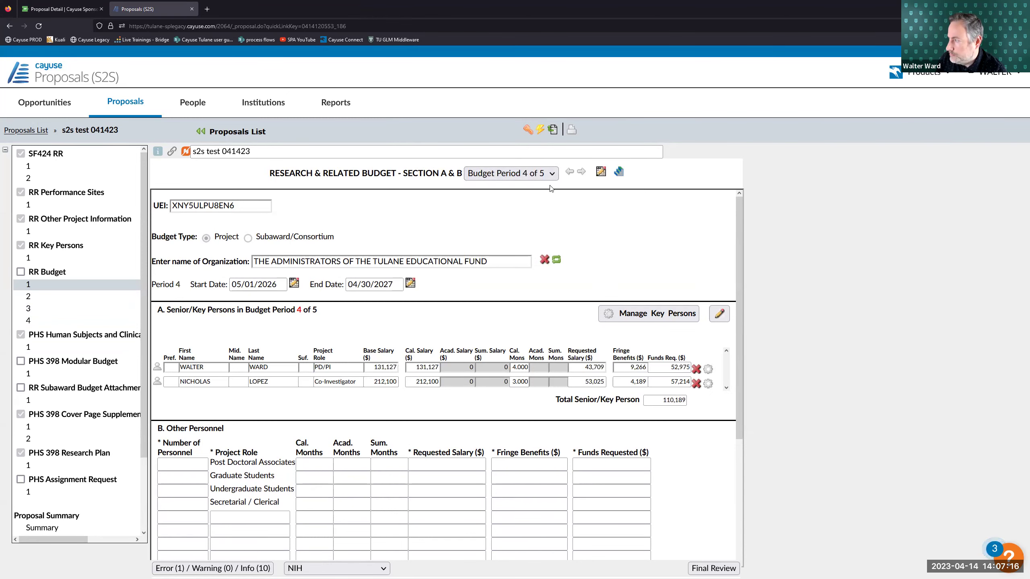
pyautogui.click(570, 173)
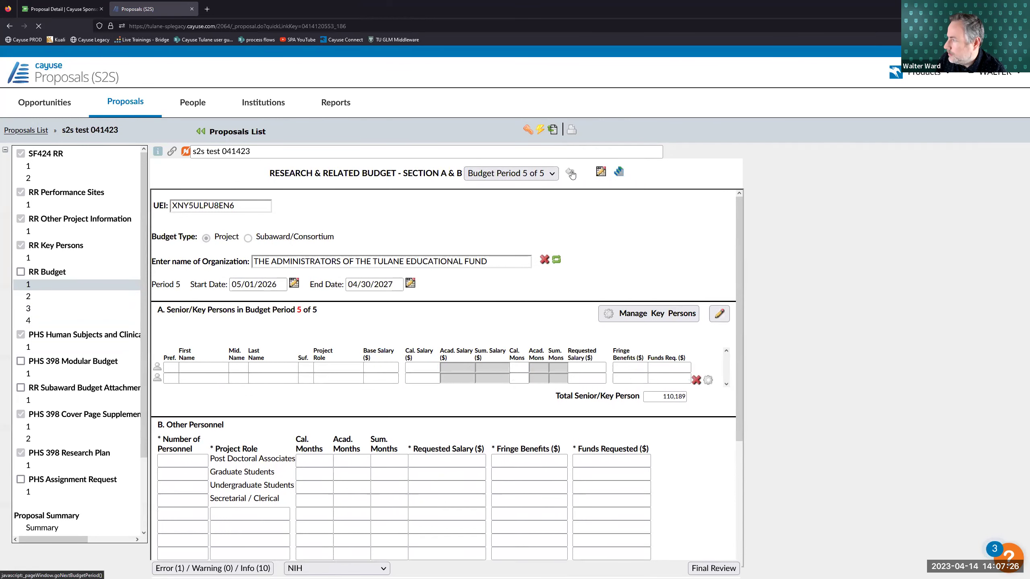
pyautogui.click(570, 173)
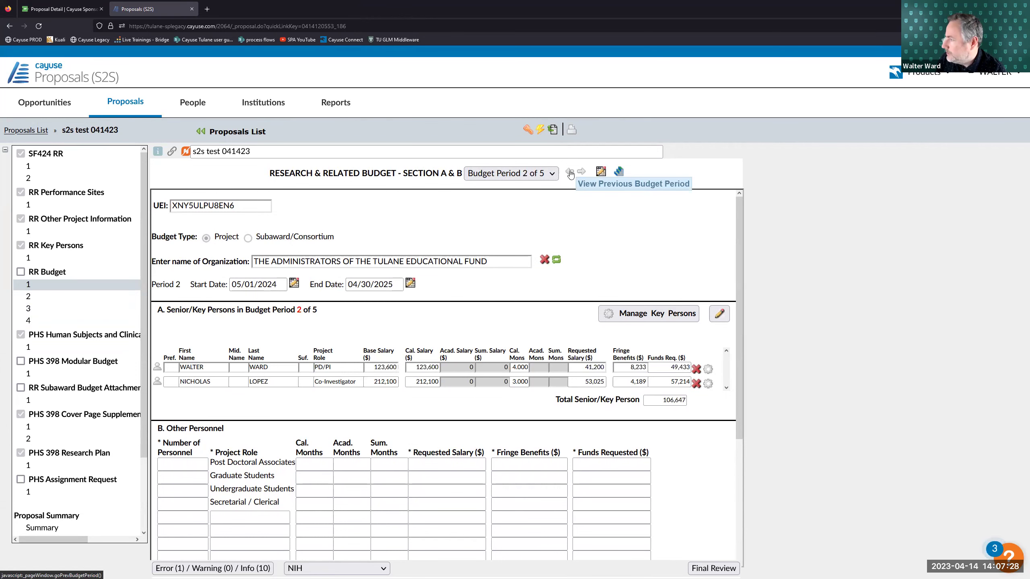
pyautogui.click(570, 173)
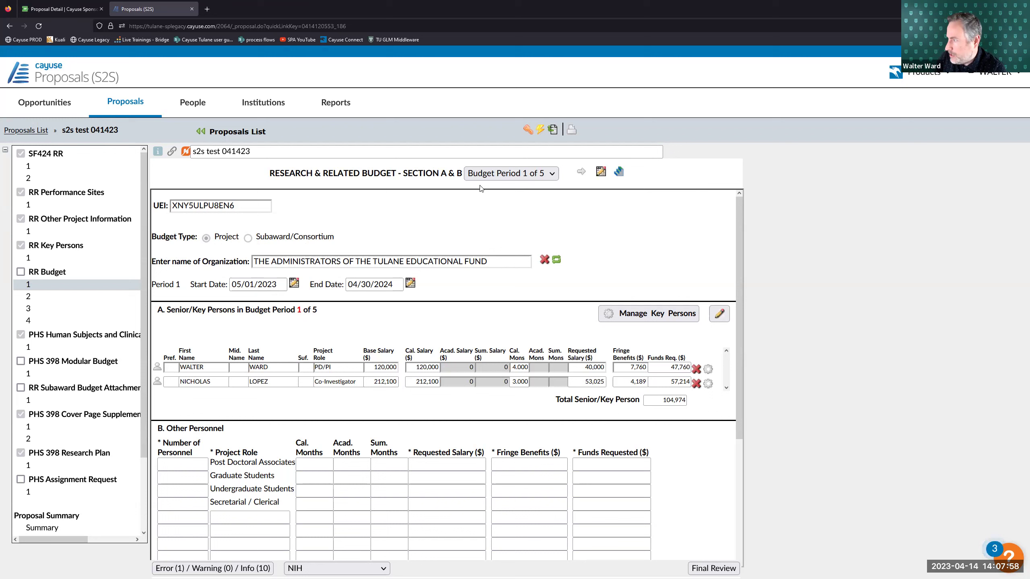
pyautogui.click(503, 174)
pyautogui.click(503, 195)
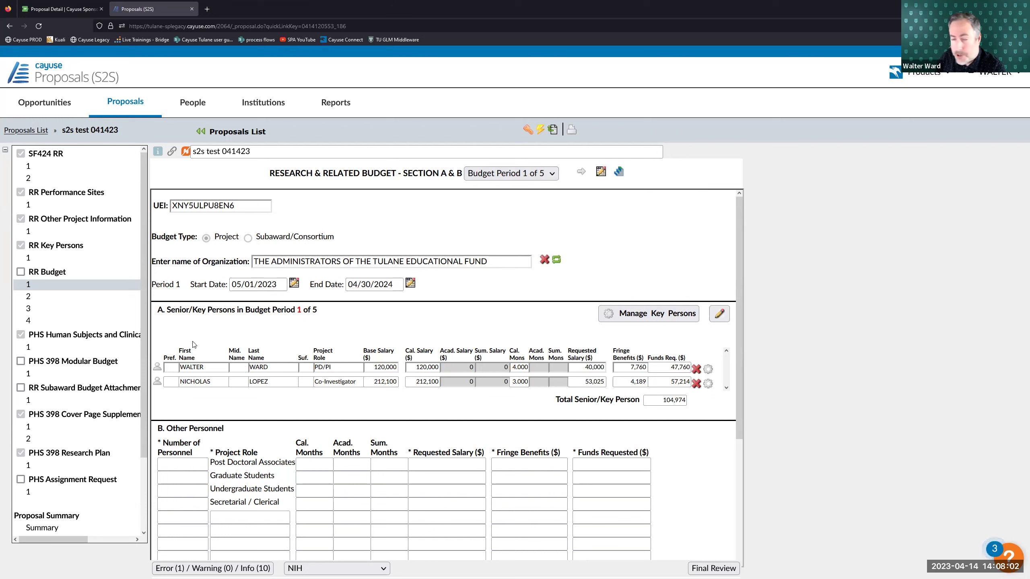
pyautogui.click(221, 367)
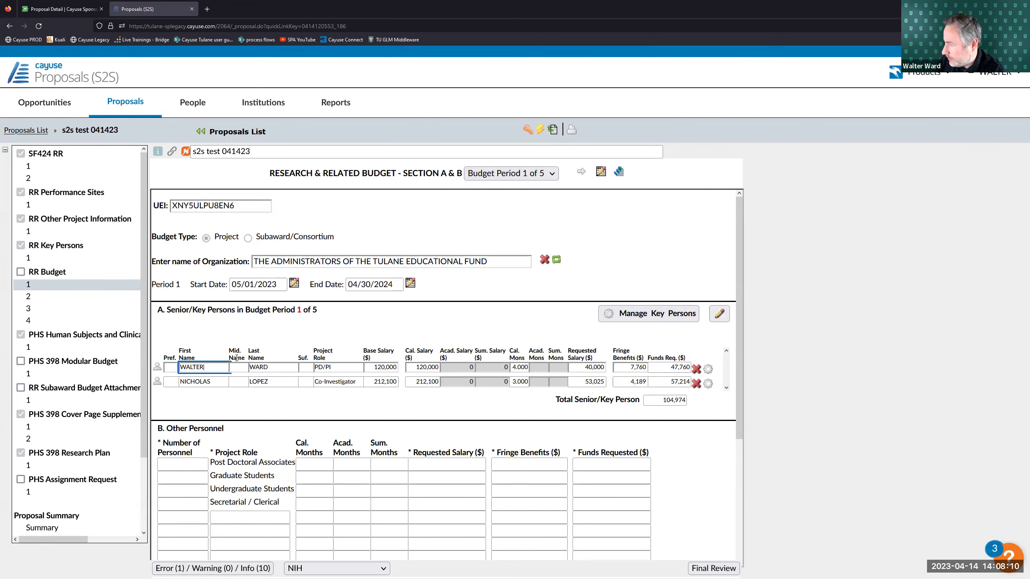
pyautogui.click(227, 381)
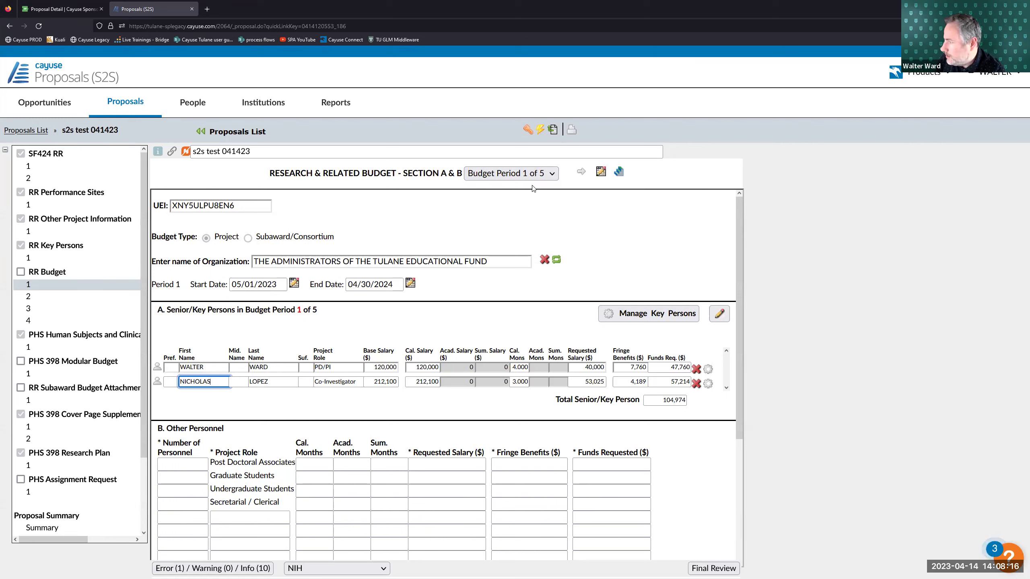
pyautogui.click(581, 172)
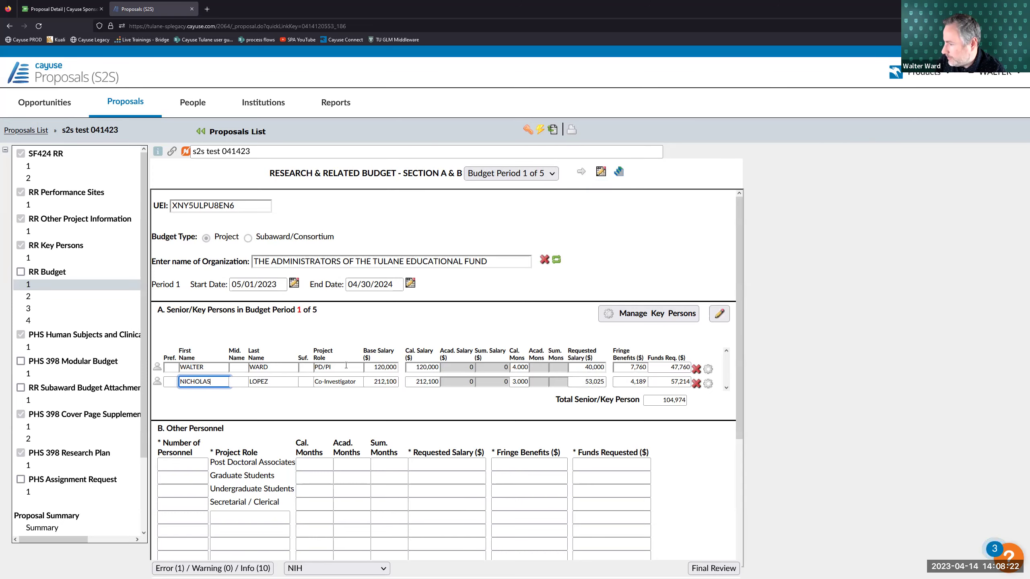
pyautogui.click(581, 173)
pyautogui.click(582, 172)
pyautogui.click(581, 173)
pyautogui.click(582, 173)
pyautogui.click(52, 285)
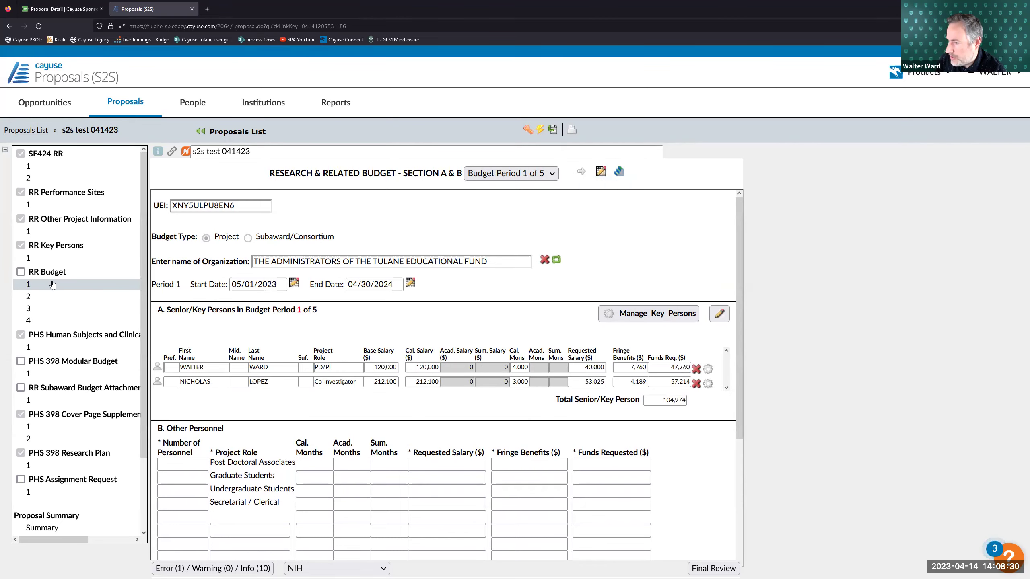
pyautogui.click(60, 256)
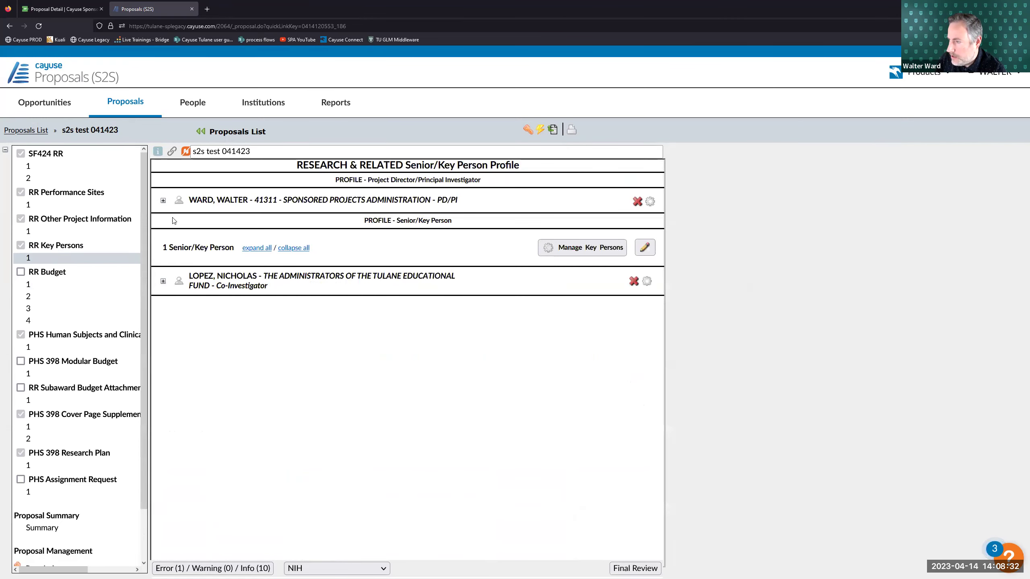
pyautogui.click(163, 200)
pyautogui.scroll(-5, 266, 294)
pyautogui.scroll(5, 266, 294)
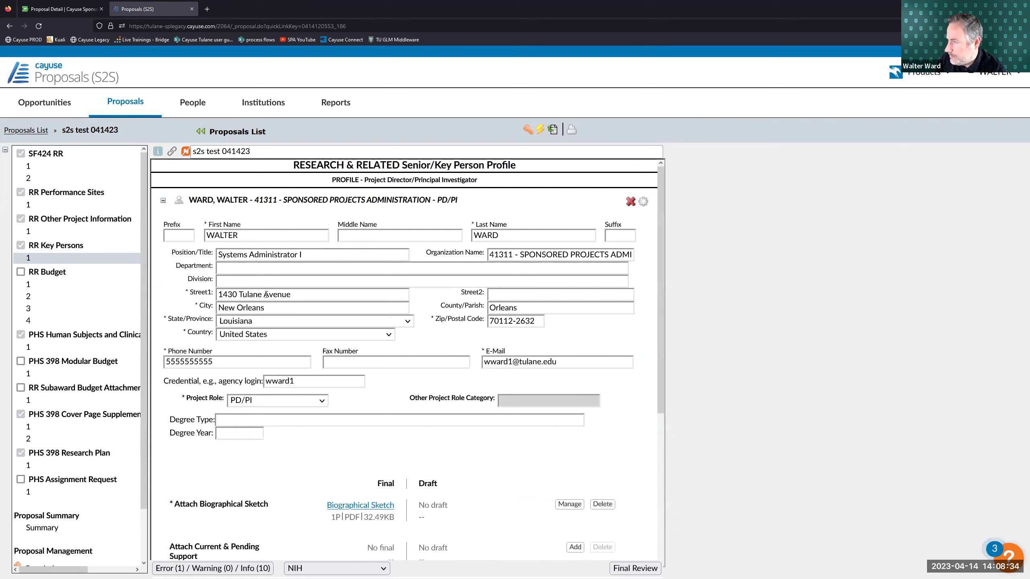
pyautogui.click(163, 200)
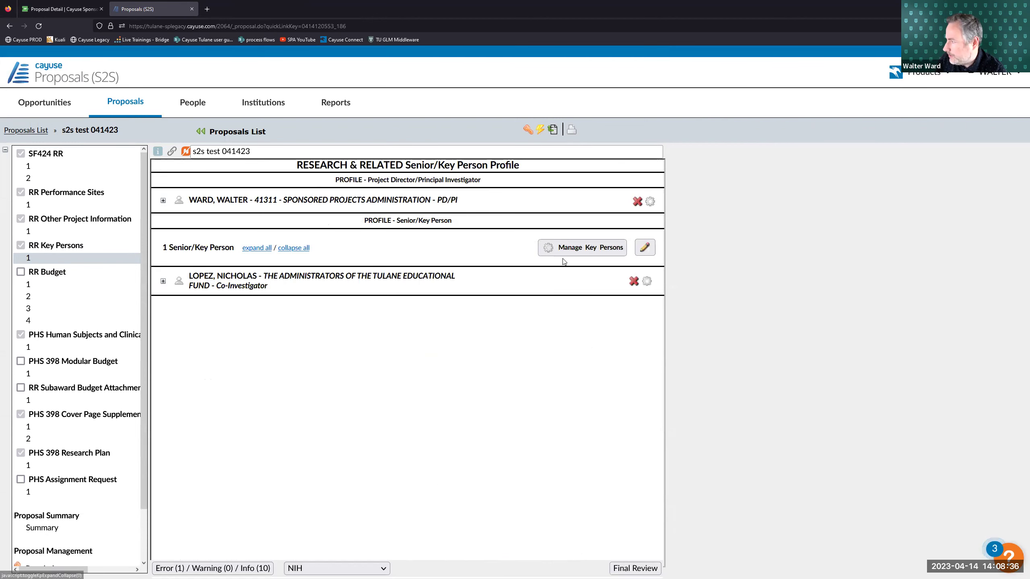
pyautogui.click(565, 248)
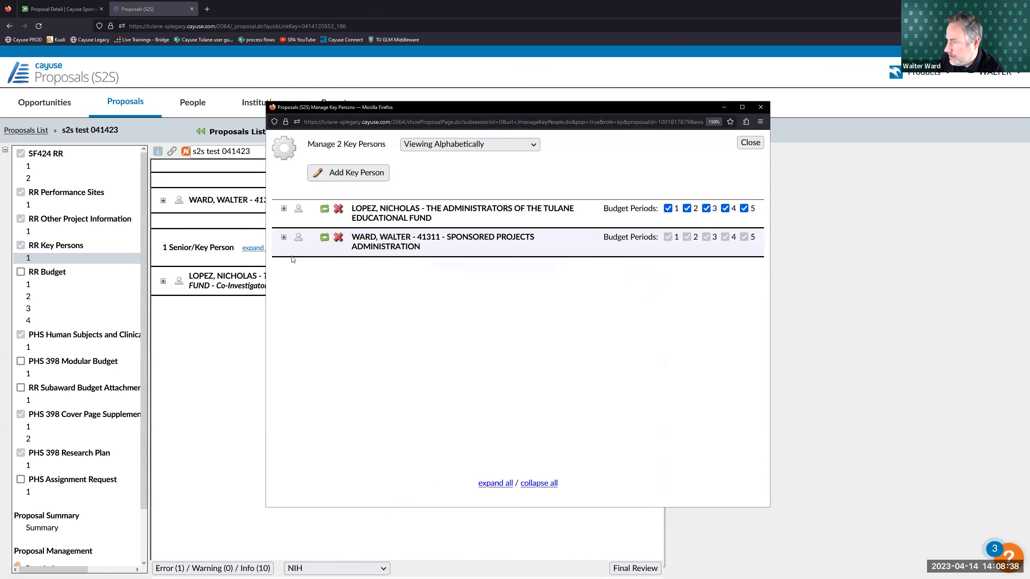
pyautogui.click(285, 237)
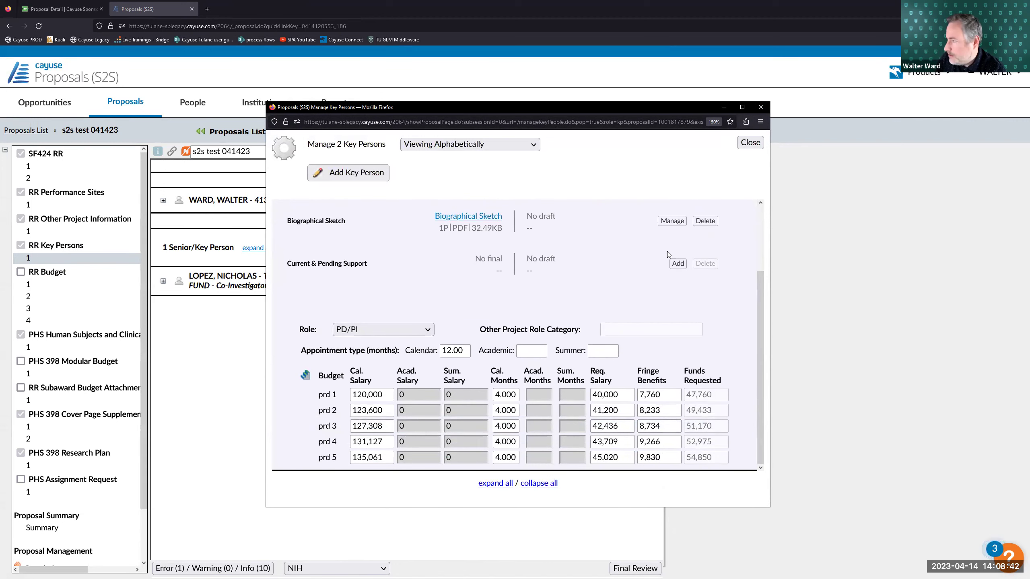
pyautogui.click(744, 143)
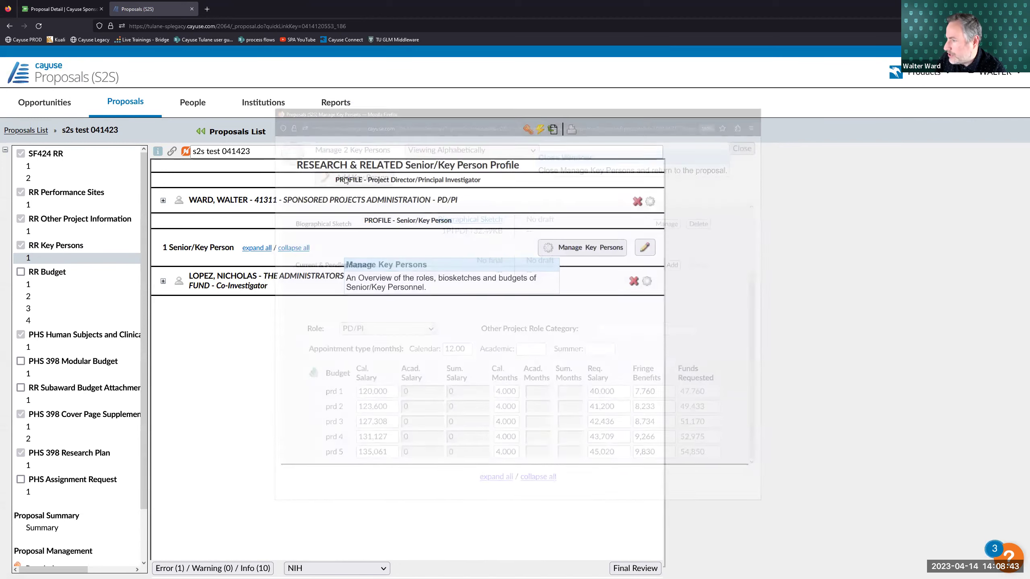
pyautogui.click(51, 285)
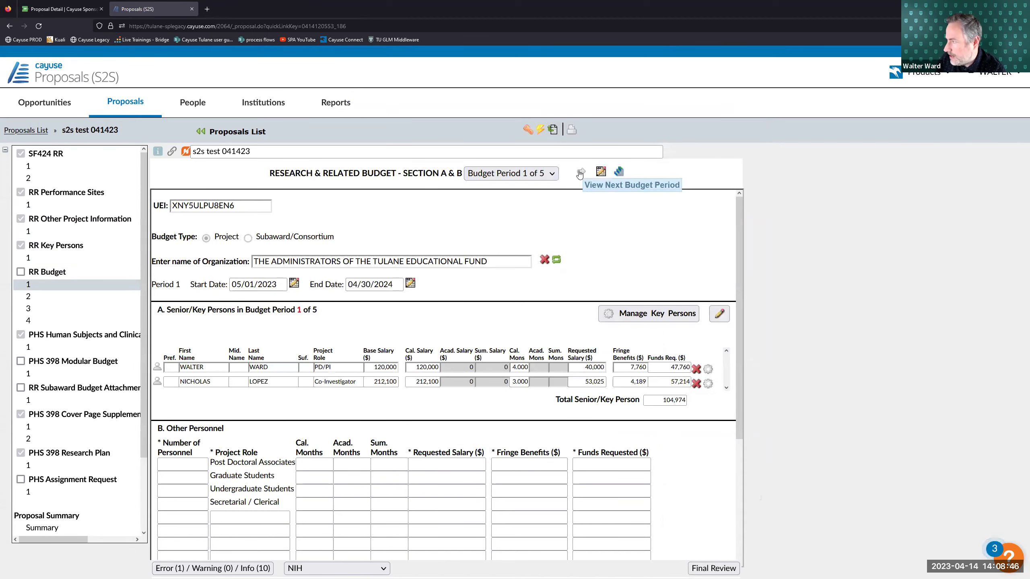
pyautogui.click(580, 171)
pyautogui.click(581, 172)
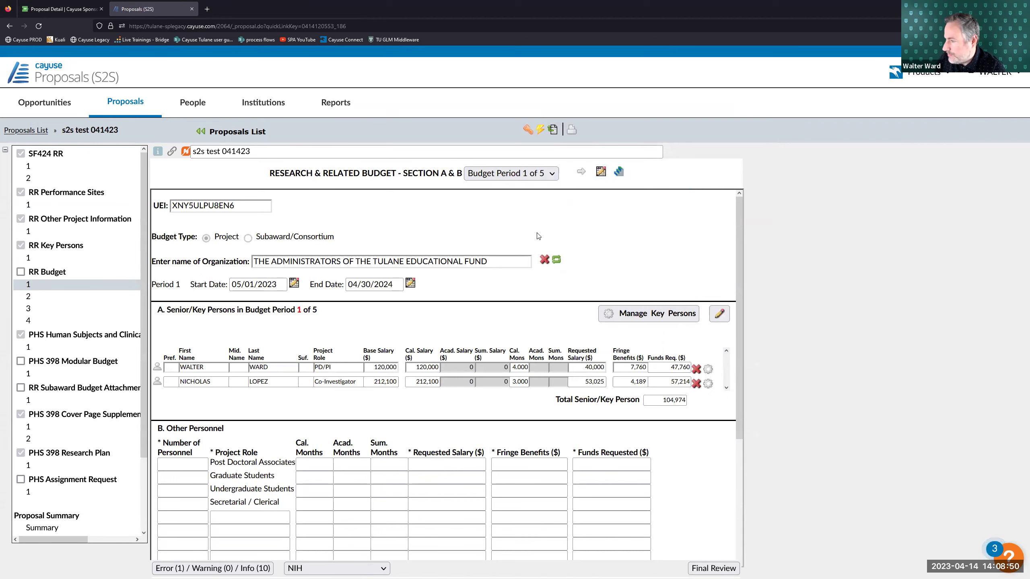
pyautogui.scroll(-2, 233, 423)
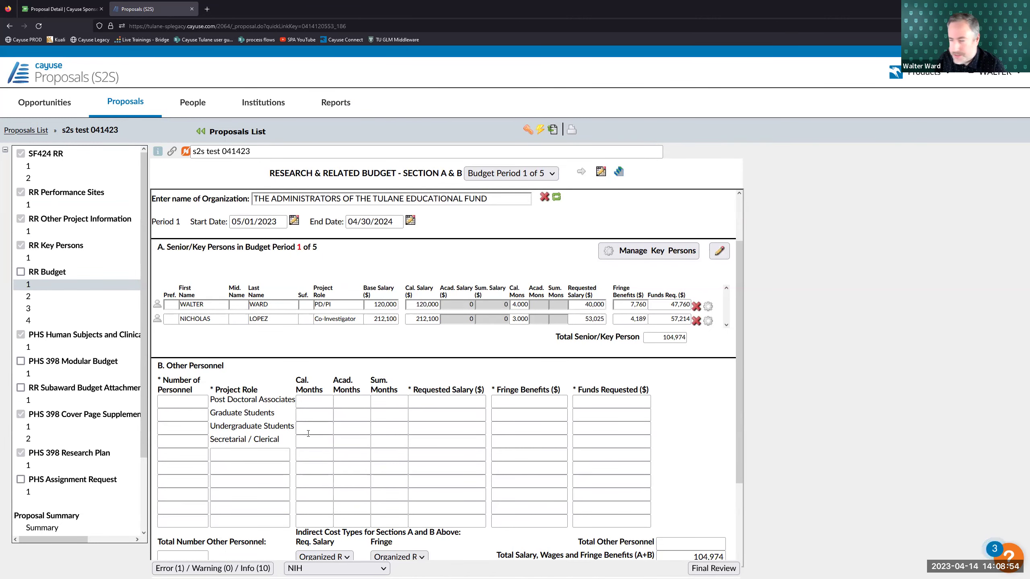
pyautogui.scroll(2, 310, 423)
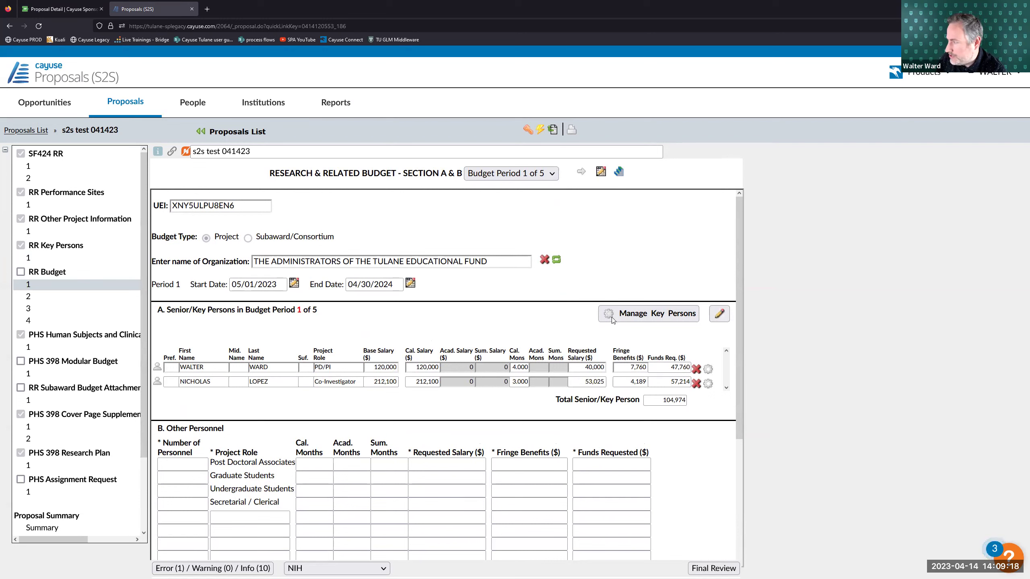
# - Remove the Co-Investigator in Manage Key Persons, leaving only the PD/PI on the proposal
pyautogui.click(63, 260)
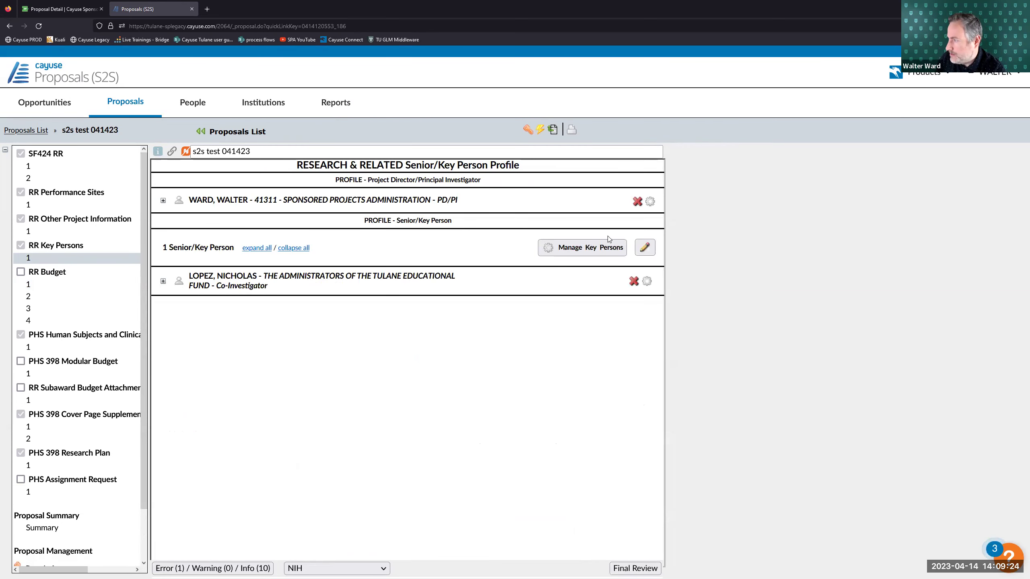
pyautogui.click(566, 252)
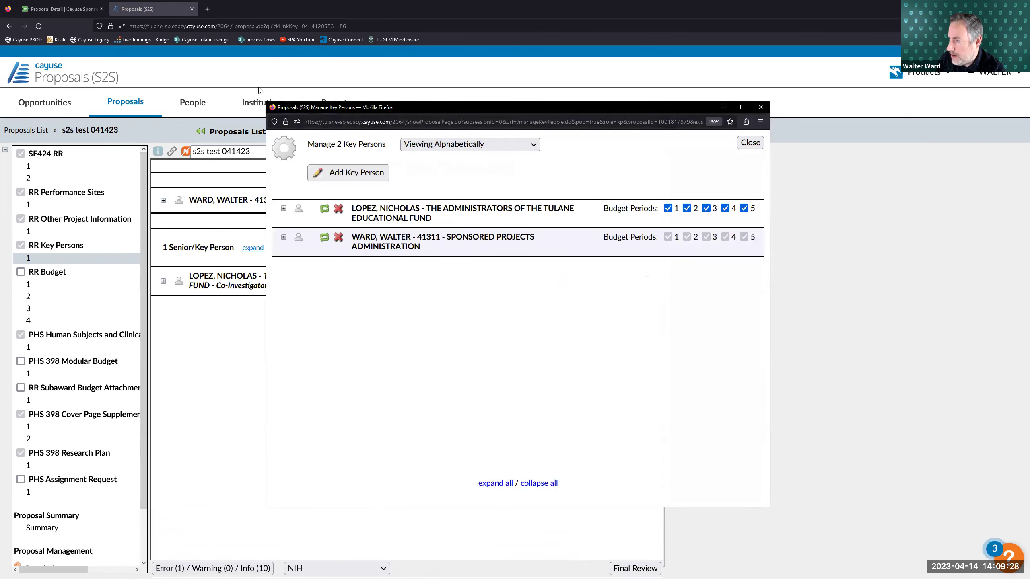
pyautogui.moveTo(411, 107); pyautogui.dragTo(259, 86)
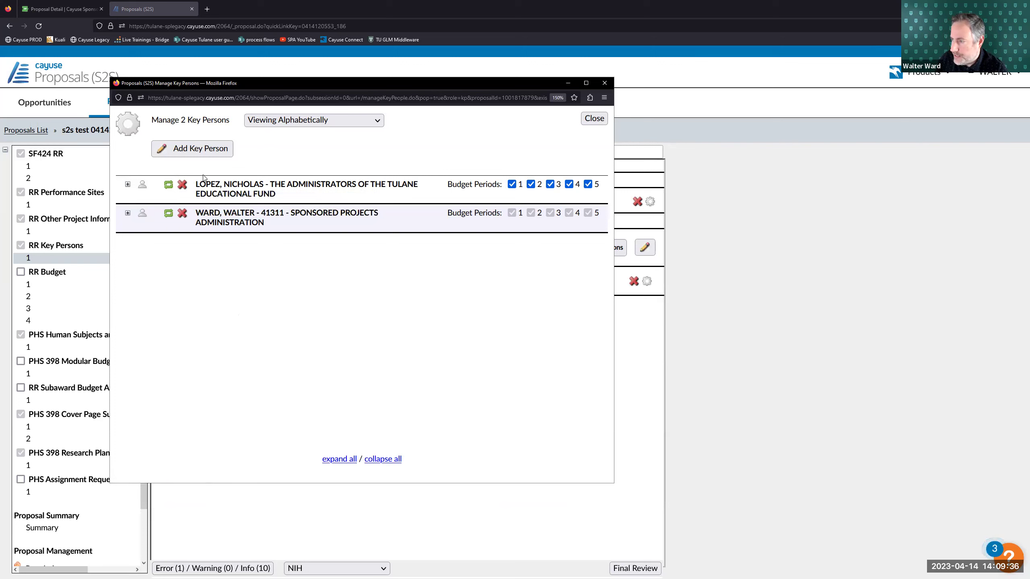
pyautogui.click(183, 185)
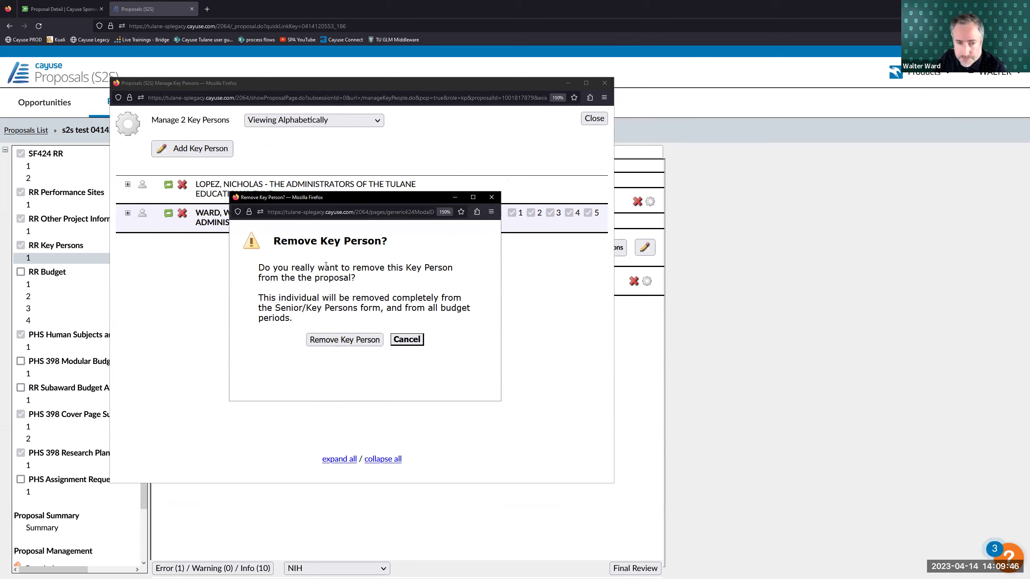
pyautogui.click(338, 340)
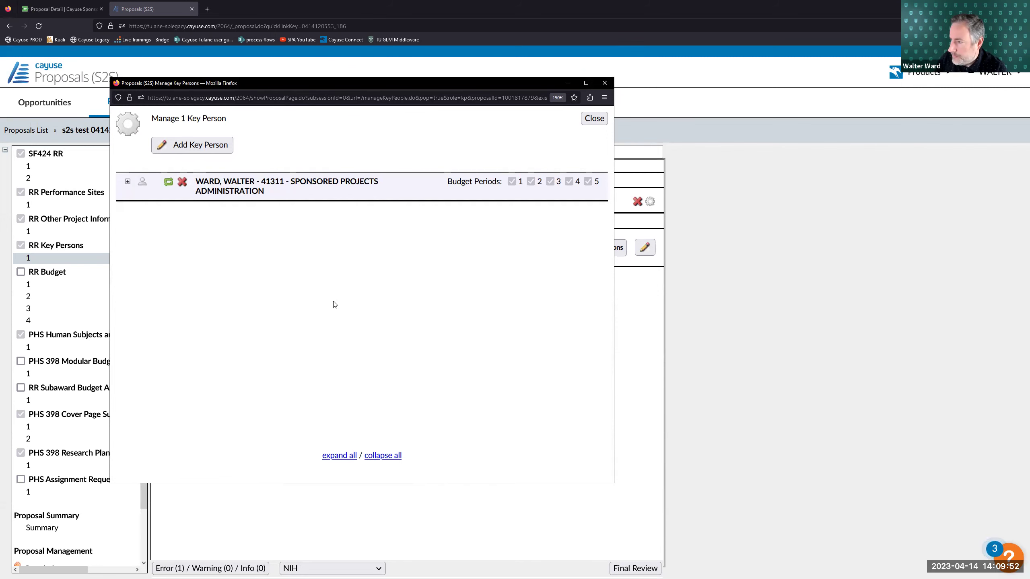
pyautogui.click(602, 117)
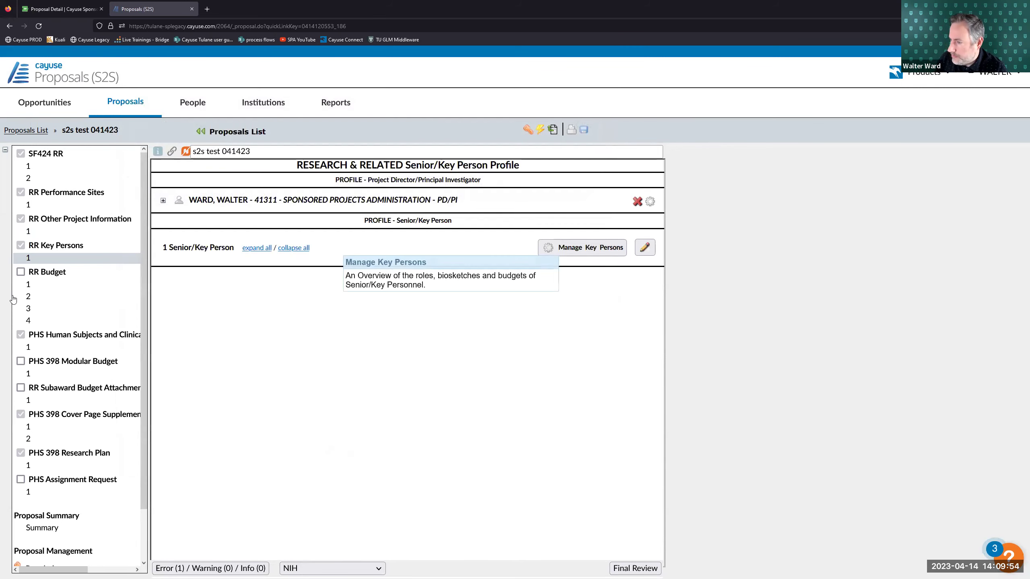
# - Return to the Senior/Key Person Profile page and reopen the Manage Key Persons window
pyautogui.click(102, 284)
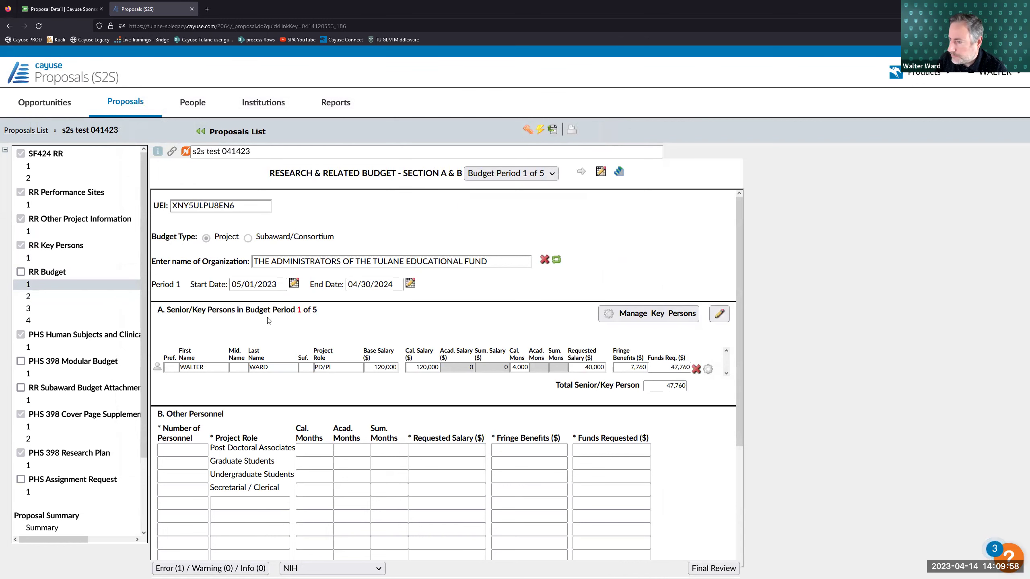
pyautogui.click(58, 258)
pyautogui.moveTo(582, 259)
pyautogui.click(402, 265)
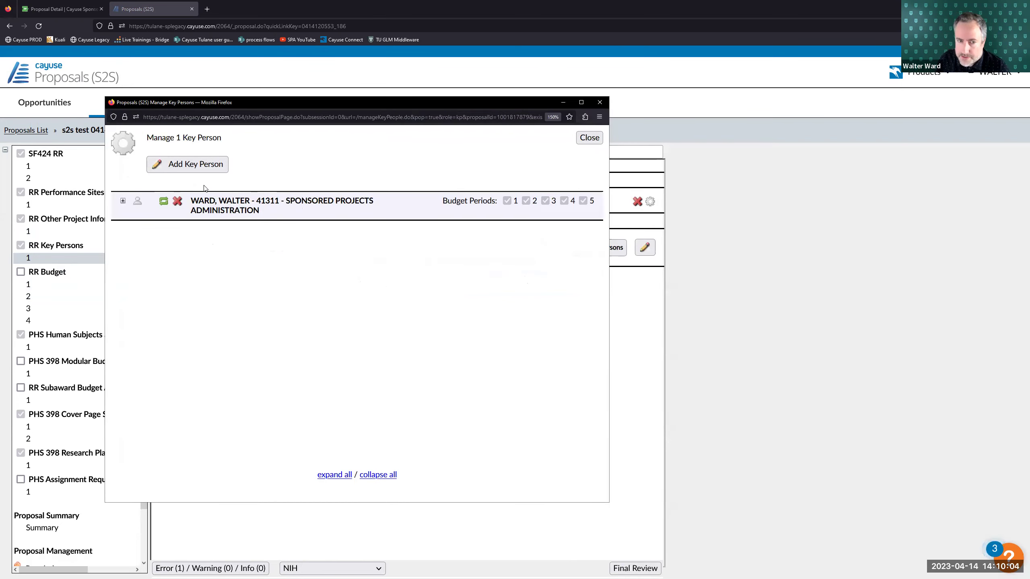
# - Search the researcher's surname, filter eRA role to Principal Investigator, and add the Microbio/Immunology profile
pyautogui.click(200, 164)
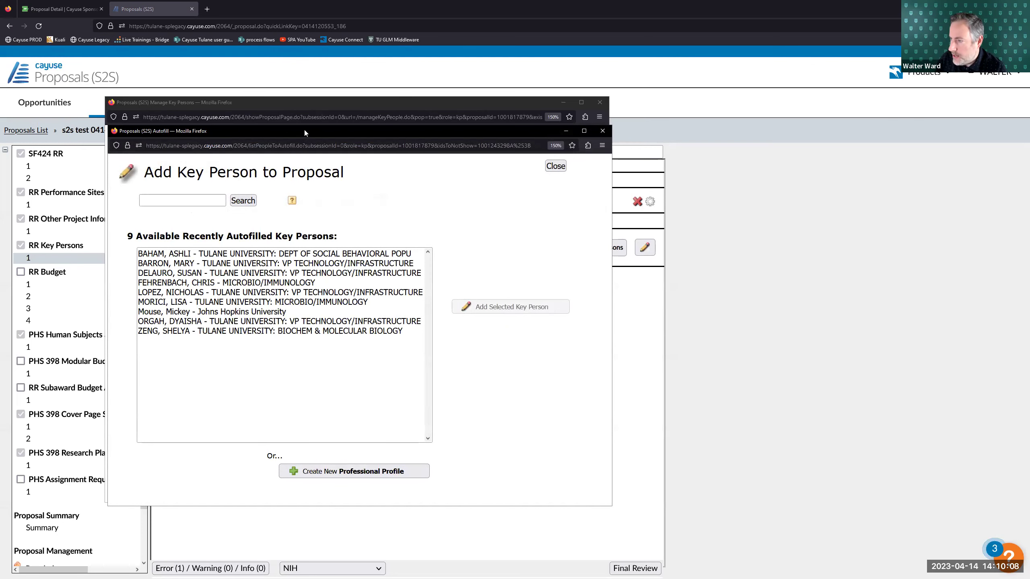
pyautogui.click(150, 200)
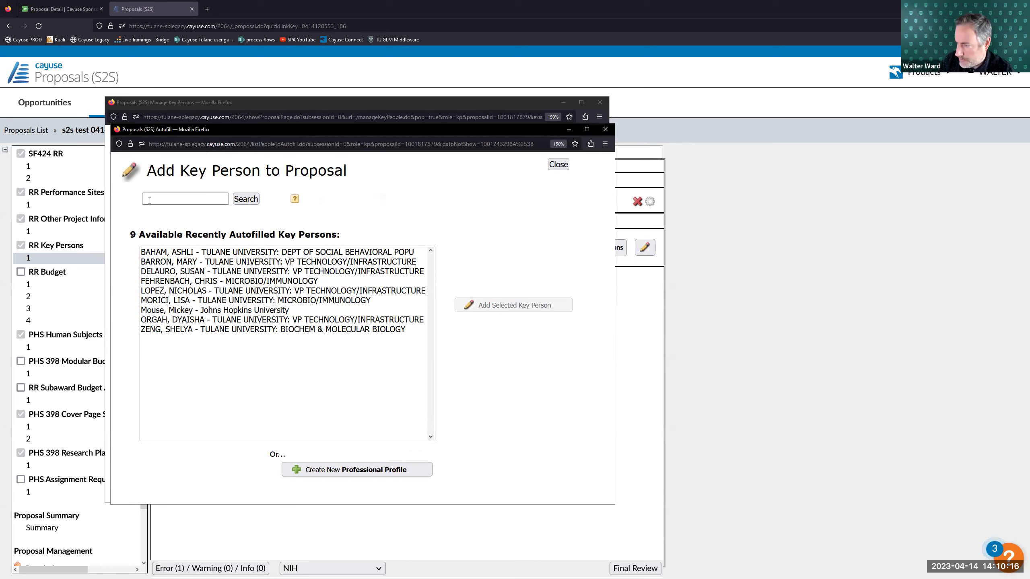
pyautogui.write('fe')
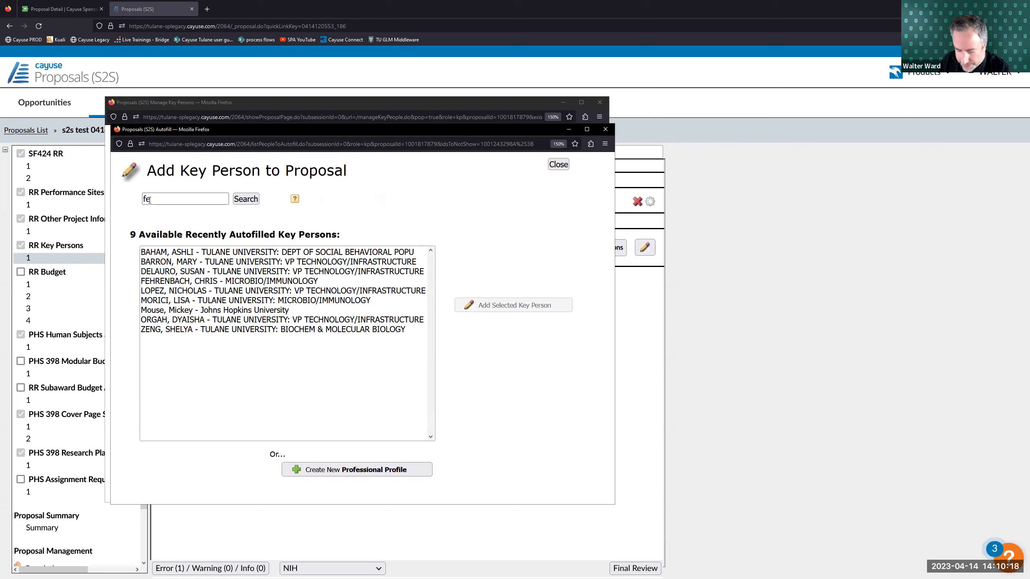
pyautogui.write('hren')
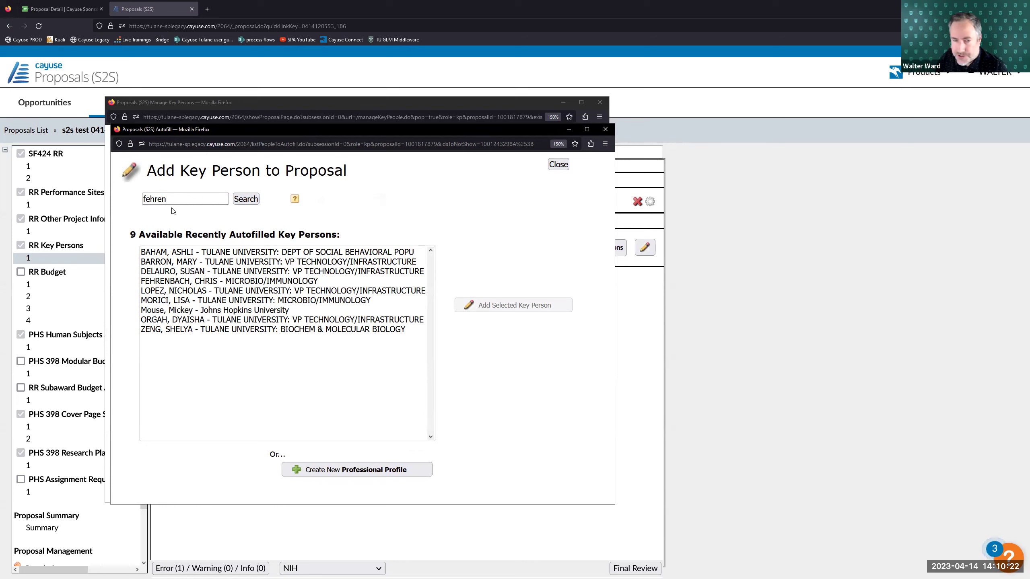
pyautogui.click(245, 198)
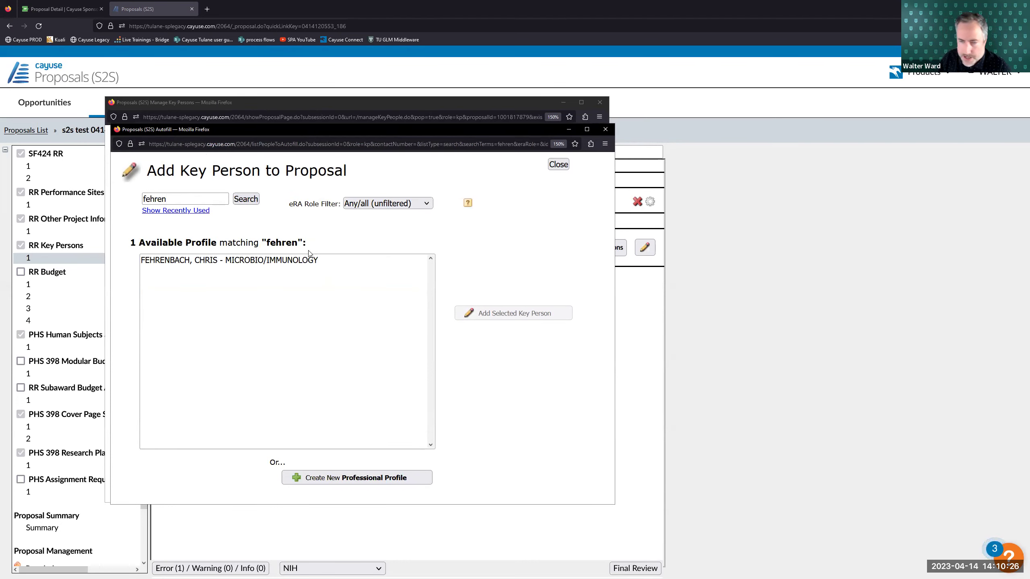
pyautogui.click(363, 206)
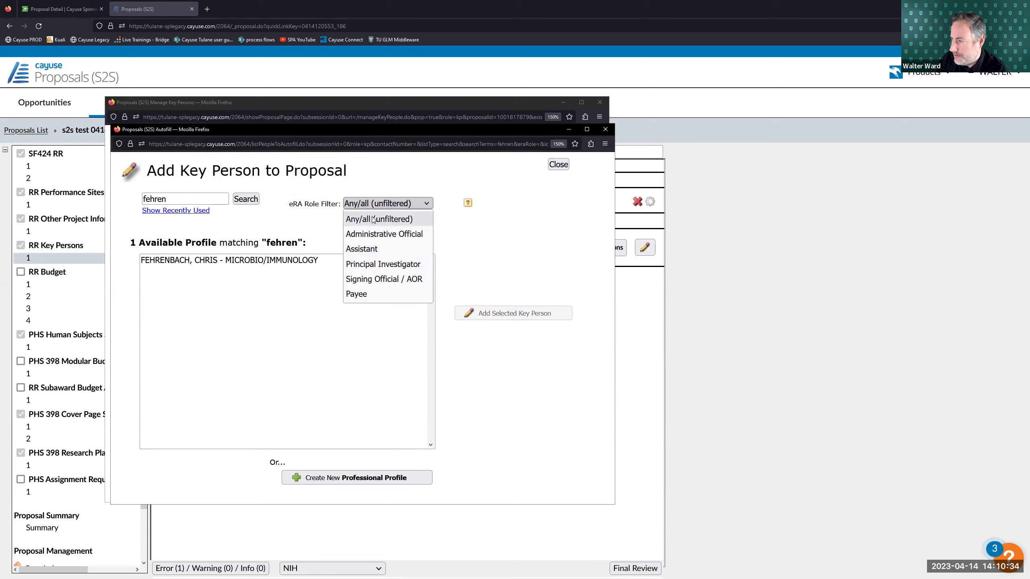
pyautogui.click(375, 266)
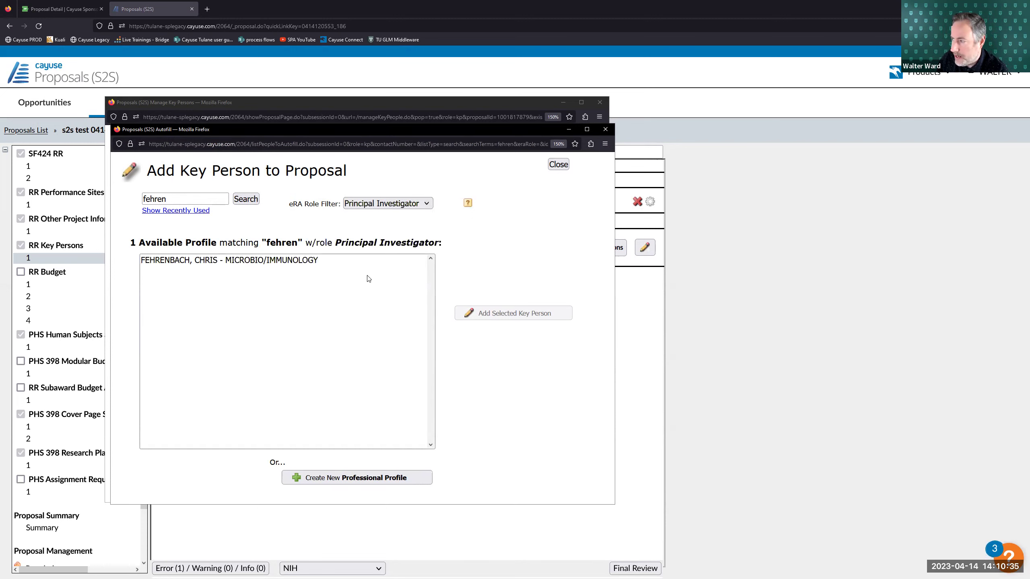
pyautogui.click(293, 259)
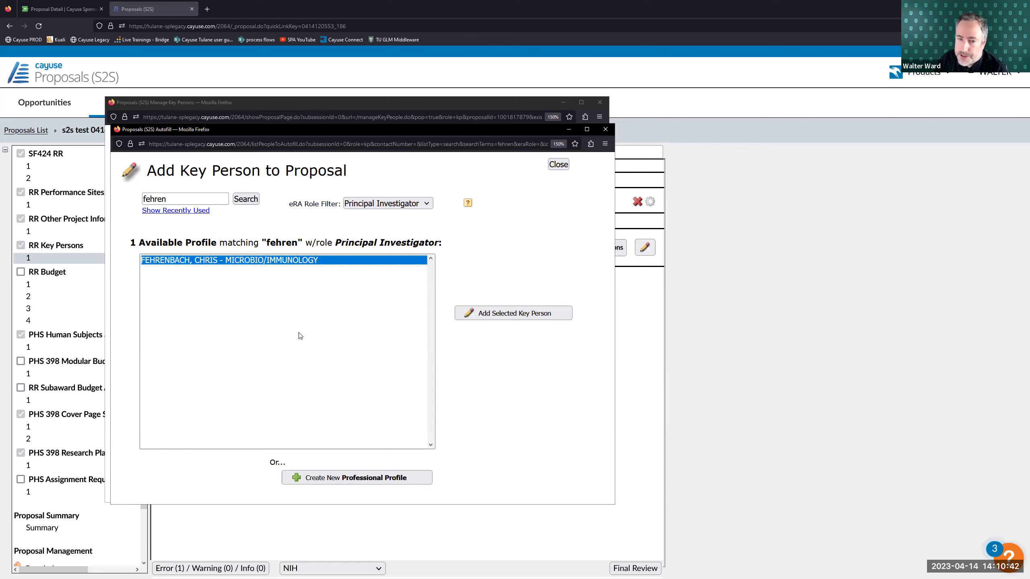
pyautogui.click(480, 314)
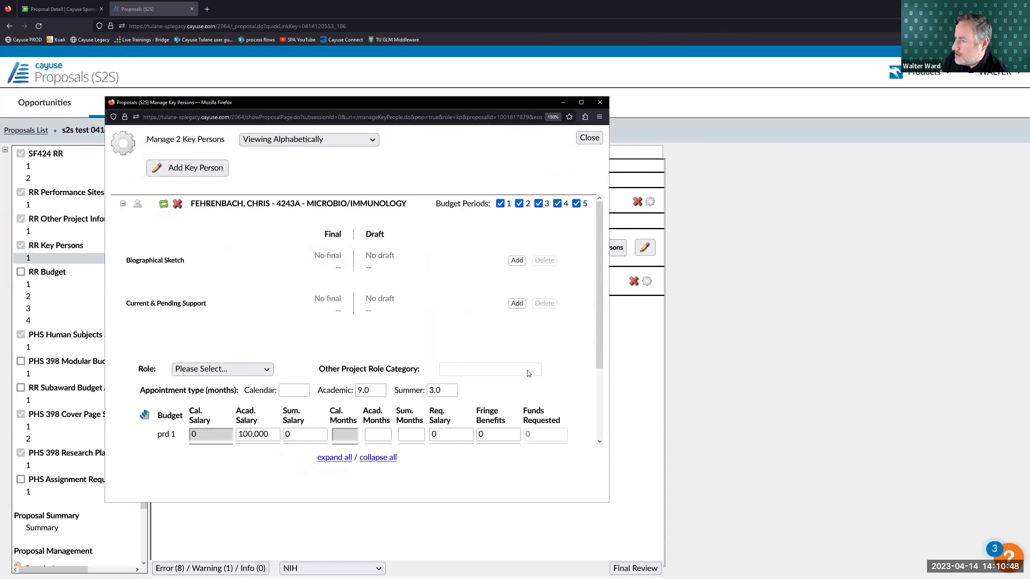
# - Upload Biographical Sketch.pdf as the new key person's final biographical sketch
pyautogui.click(516, 260)
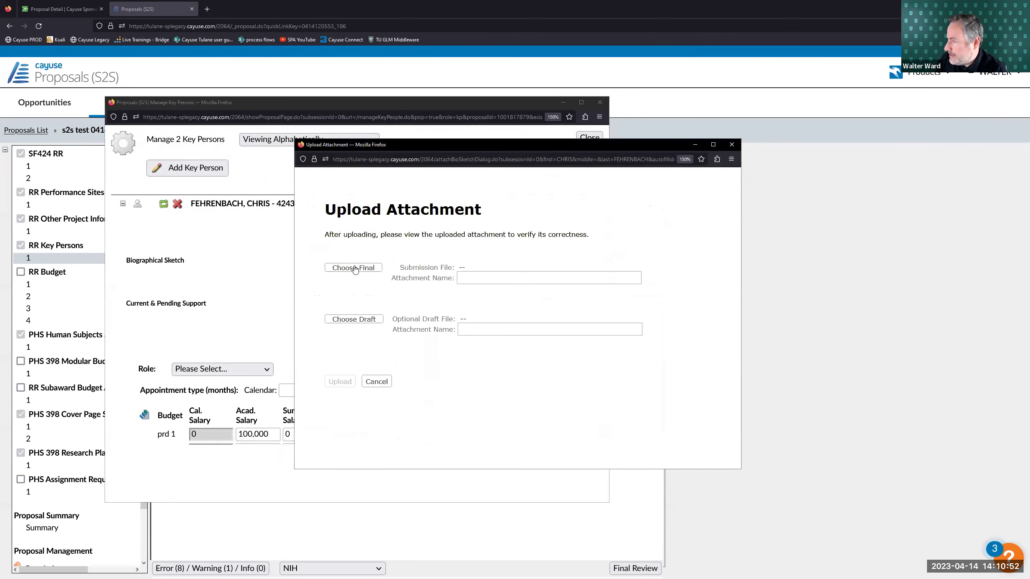
pyautogui.click(353, 268)
pyautogui.click(401, 252)
pyautogui.click(708, 427)
pyautogui.click(340, 382)
# - Set the new key person's role to Co-Investigator and collapse their entry
pyautogui.scroll(-2, 285, 290)
pyautogui.click(261, 275)
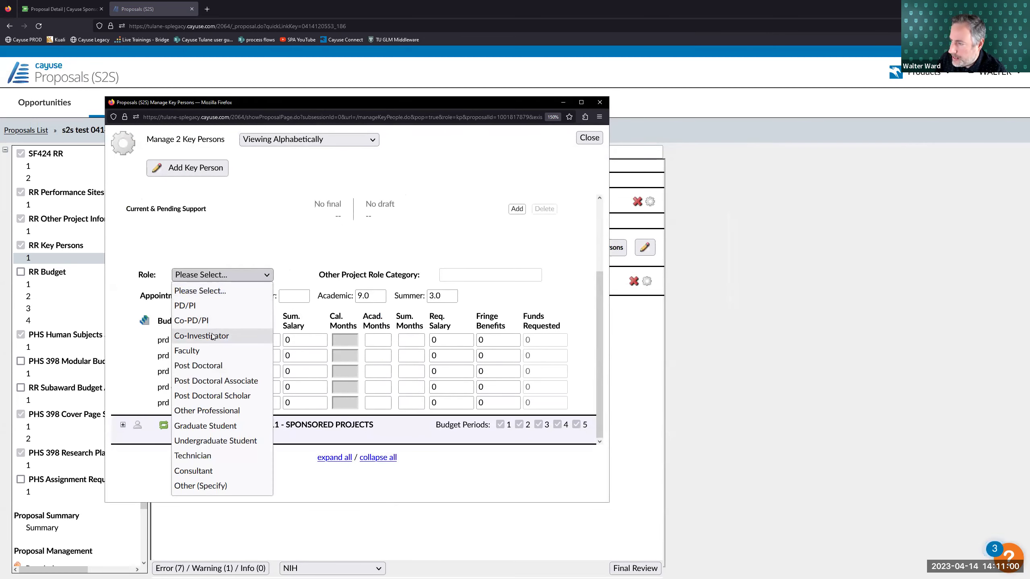
pyautogui.click(210, 337)
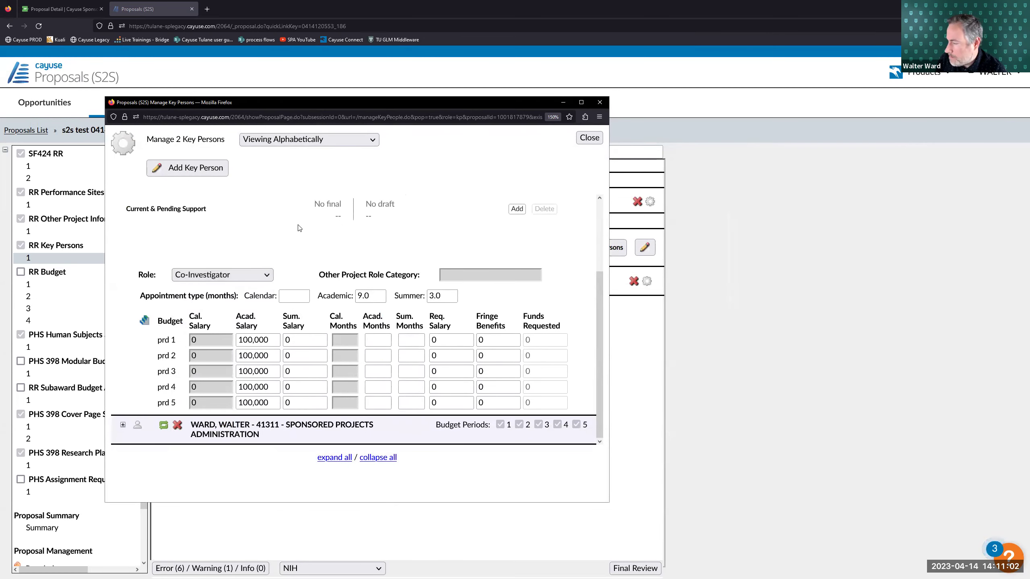
pyautogui.moveTo(346, 105); pyautogui.dragTo(319, 104)
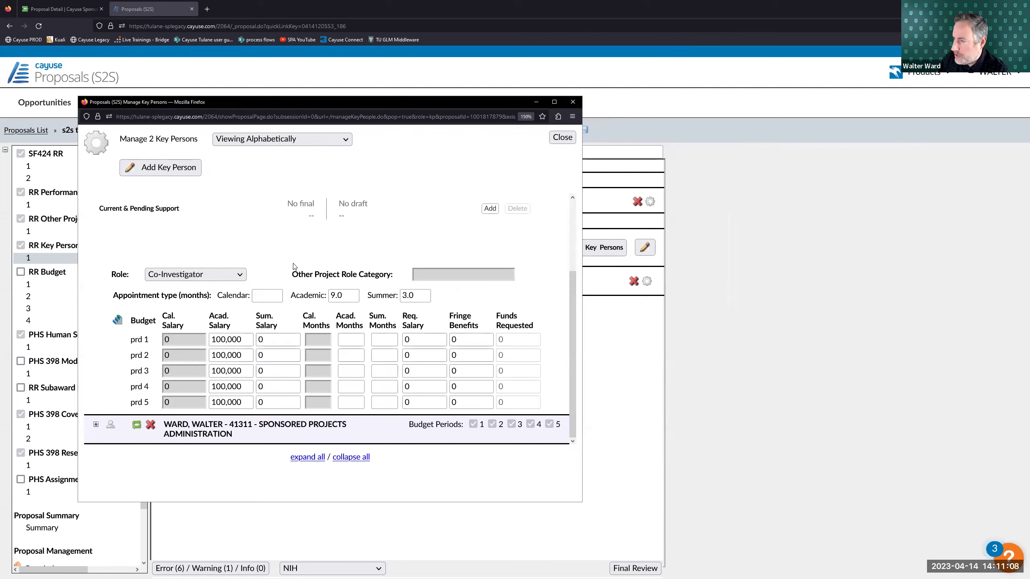
pyautogui.scroll(10, 229, 215)
pyautogui.click(96, 202)
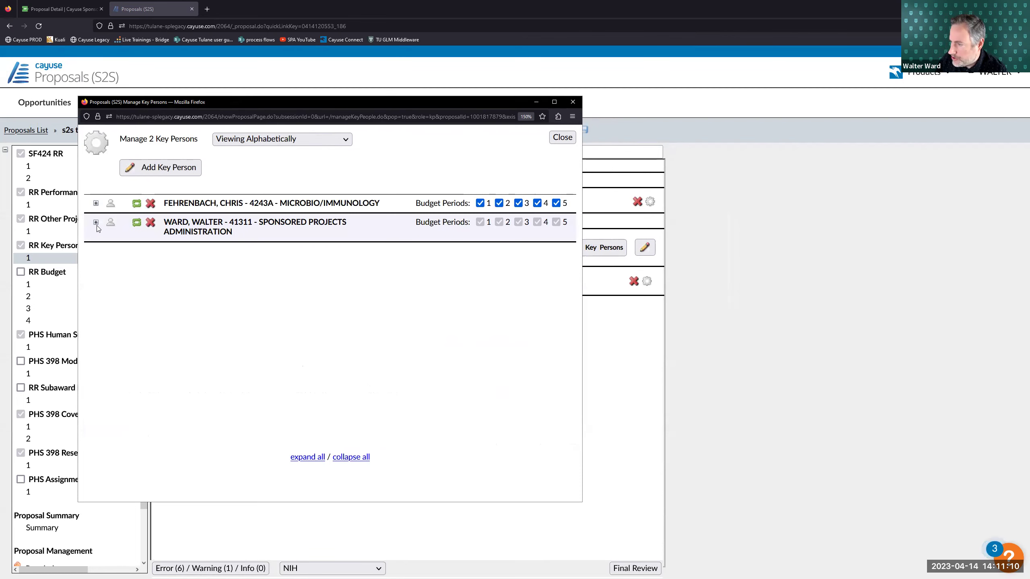
# - Expand the PD/PI entry to review its period salaries, then collapse it
pyautogui.click(96, 222)
pyautogui.scroll(-2, 176, 353)
pyautogui.moveTo(166, 342); pyautogui.dragTo(185, 353)
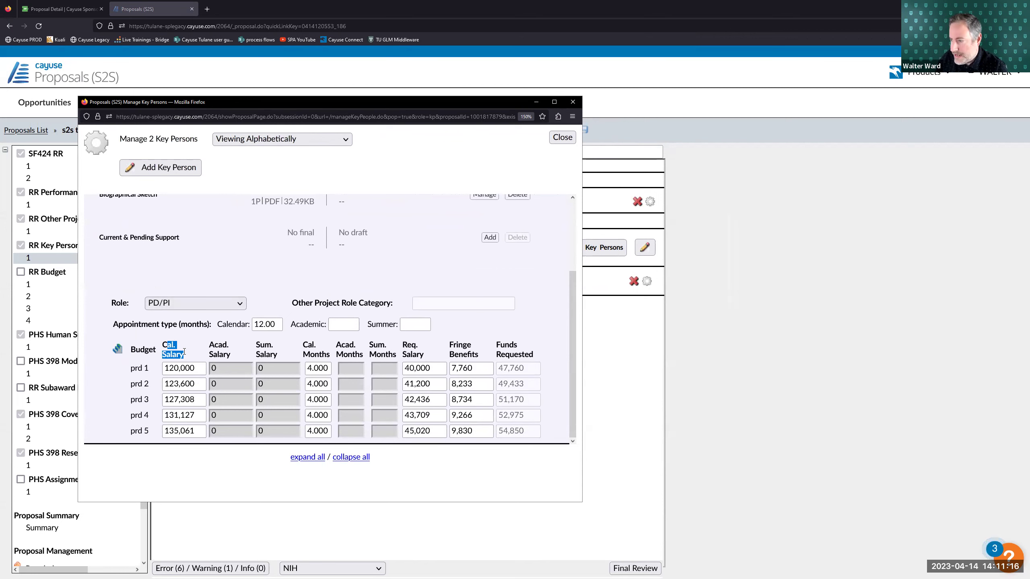
pyautogui.click(189, 357)
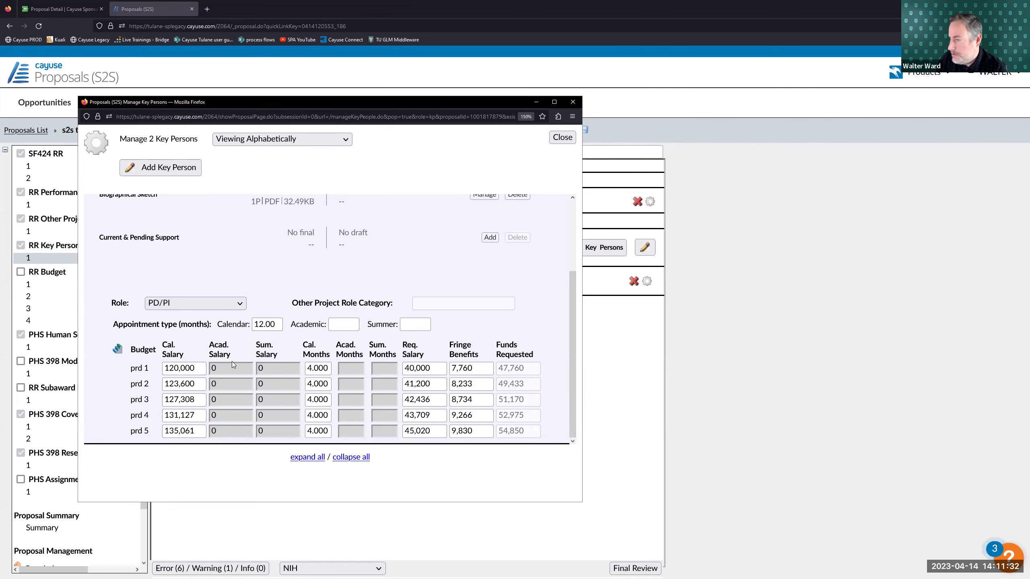
pyautogui.scroll(3, 232, 361)
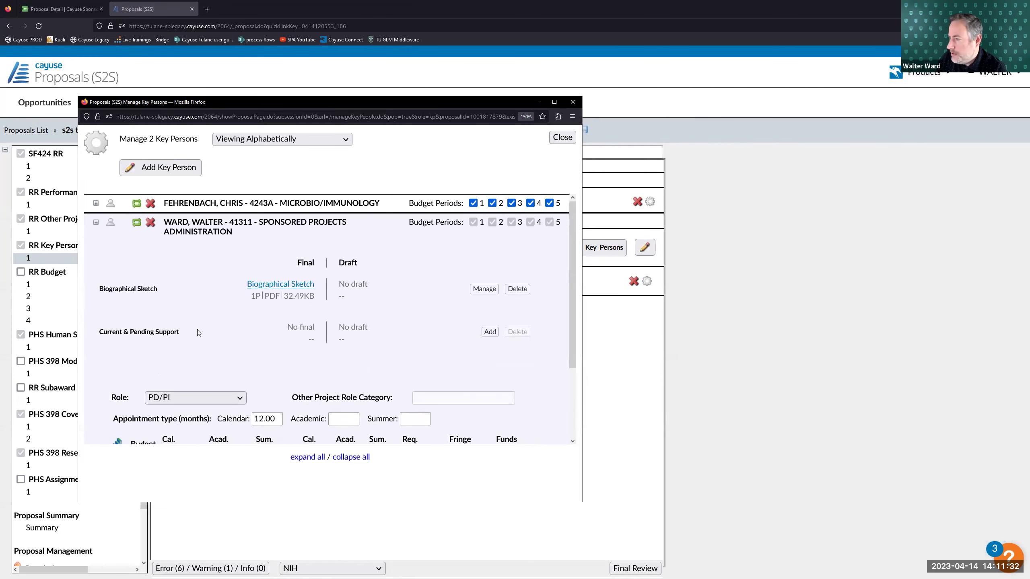
pyautogui.click(95, 223)
# - Expand the Co-Investigator entry to show its salary table for periods 1–5
pyautogui.click(96, 203)
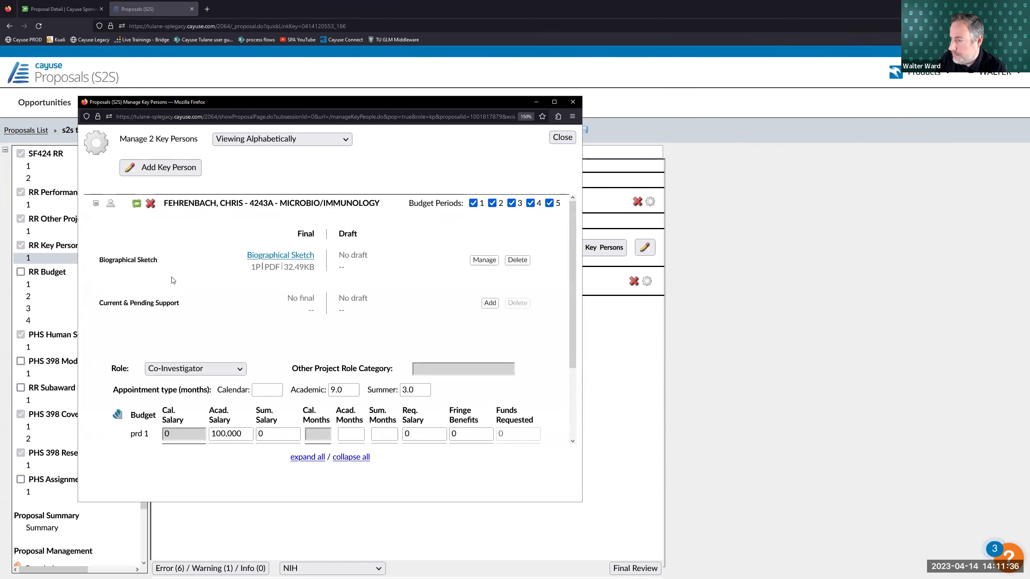
pyautogui.scroll(-3, 175, 284)
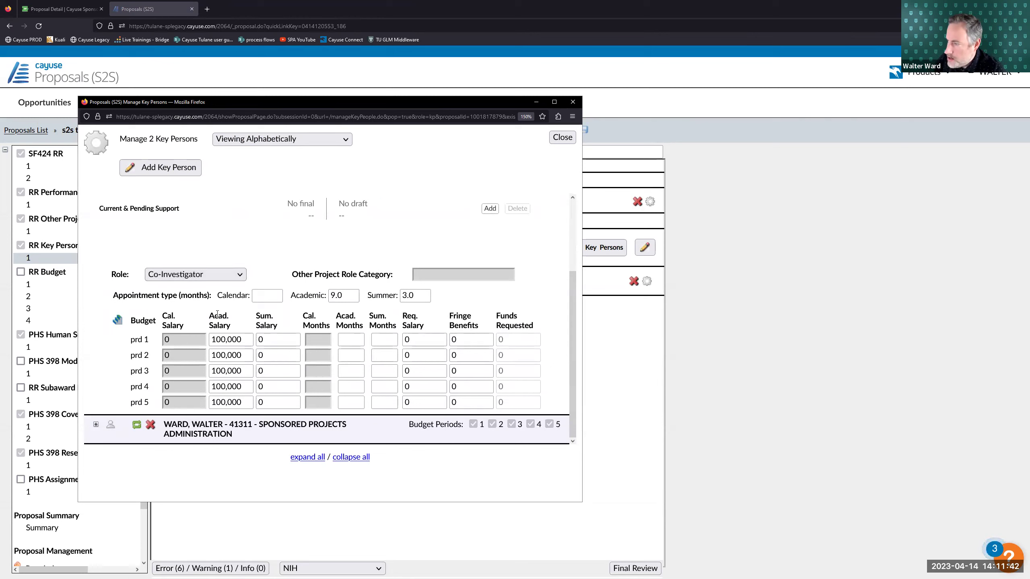
pyautogui.moveTo(313, 107); pyautogui.dragTo(293, 107)
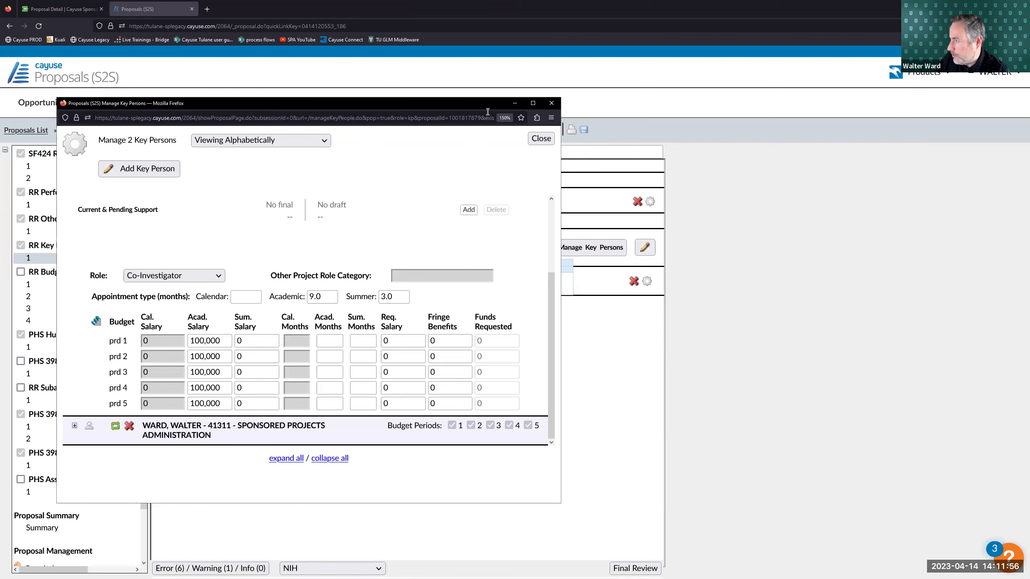
# - Switch to the Sponsored Projects proposal and open its Summary Budget section
pyautogui.click(514, 102)
pyautogui.click(592, 247)
pyautogui.click(65, 8)
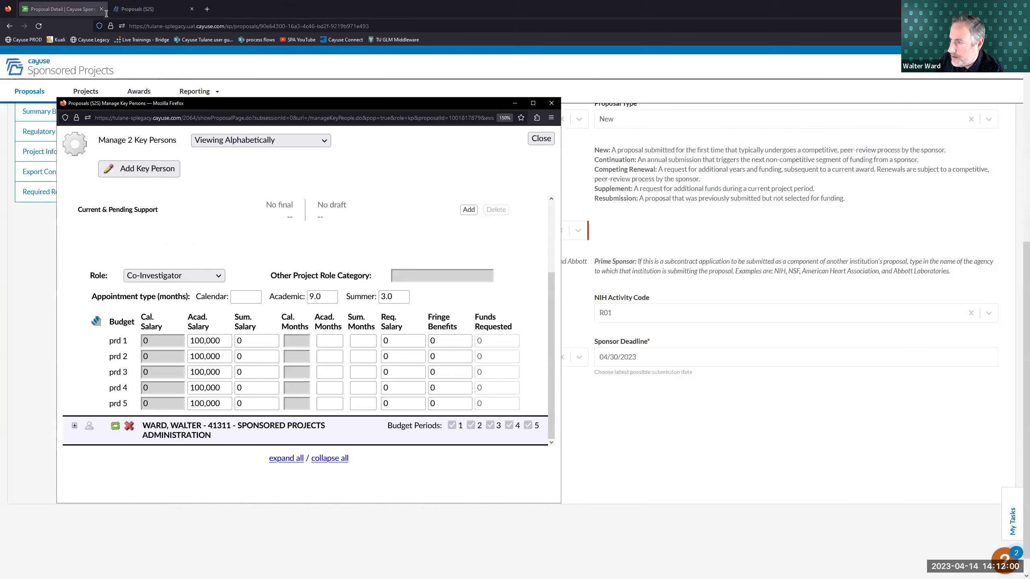
pyautogui.click(514, 103)
pyautogui.scroll(5, 174, 197)
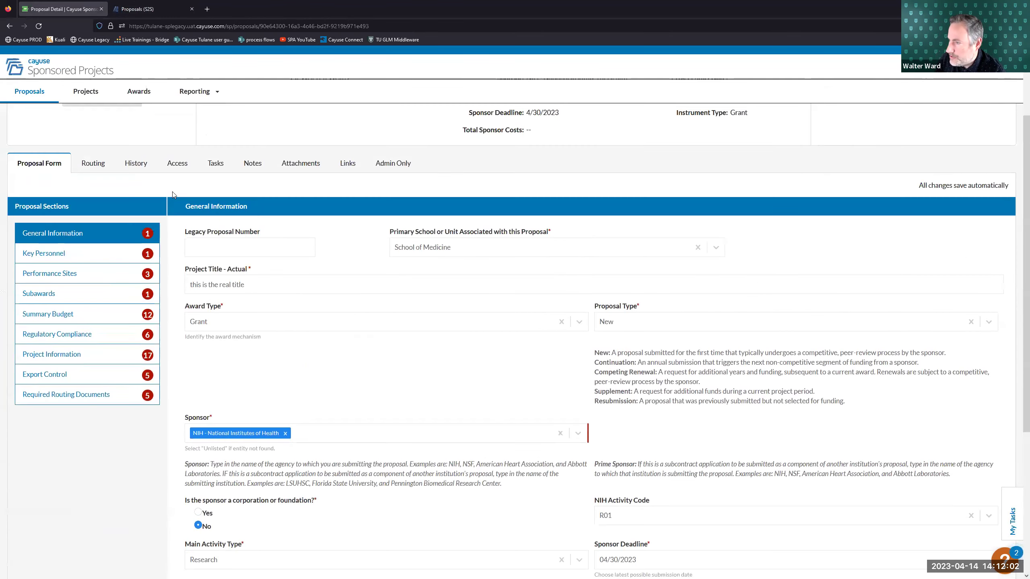
pyautogui.scroll(1, 121, 264)
pyautogui.scroll(-1, 77, 325)
pyautogui.click(78, 325)
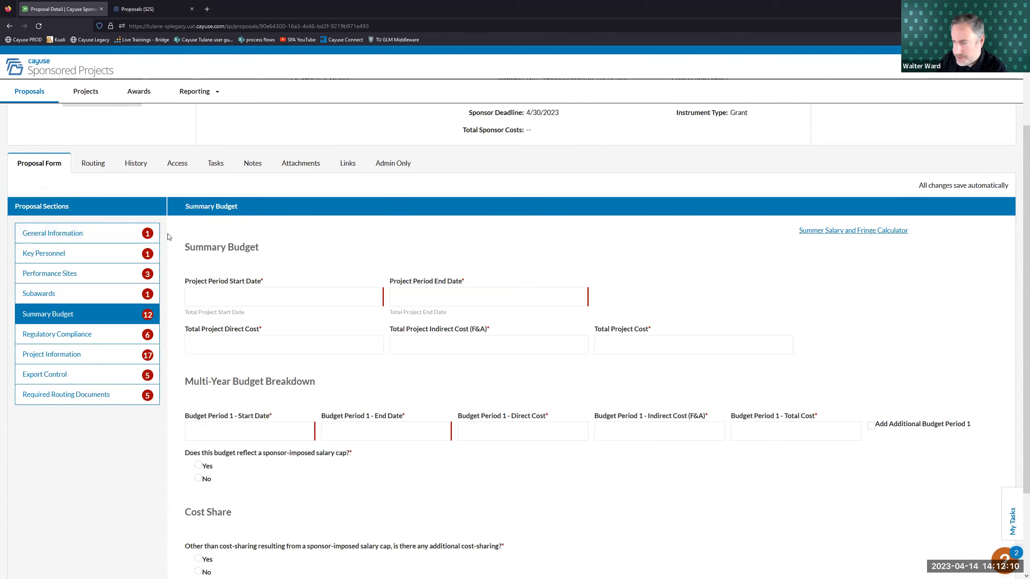
# - Open the Summer Salary and Fringe Calculator, then close that page and return to the S2S proposal
pyautogui.click(835, 232)
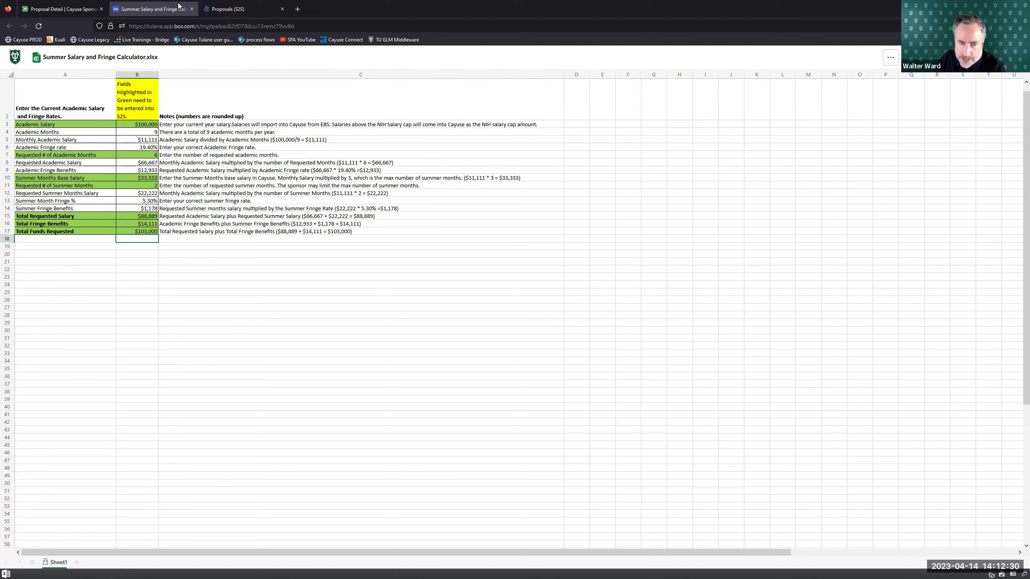
pyautogui.click(190, 10)
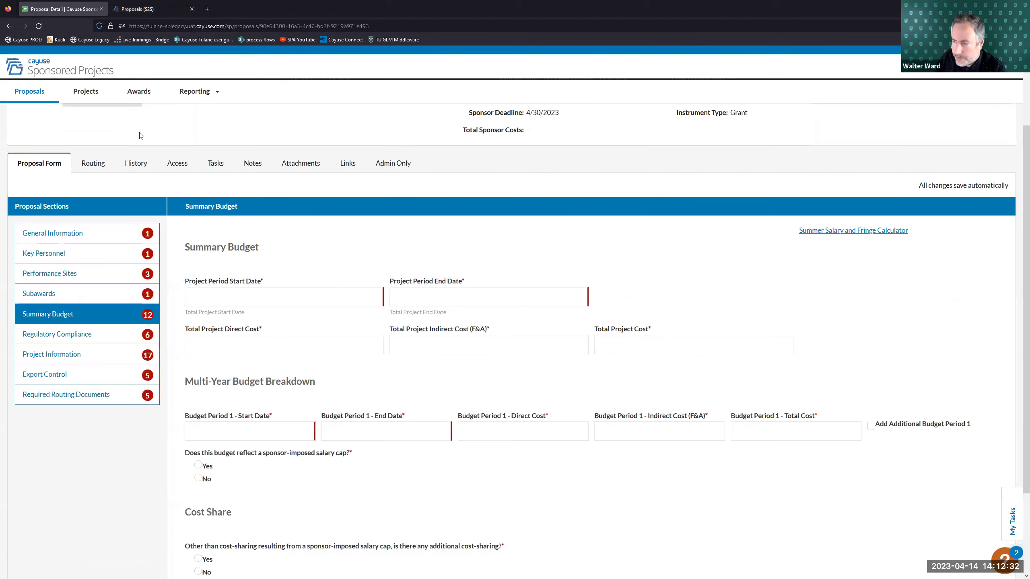
pyautogui.click(162, 9)
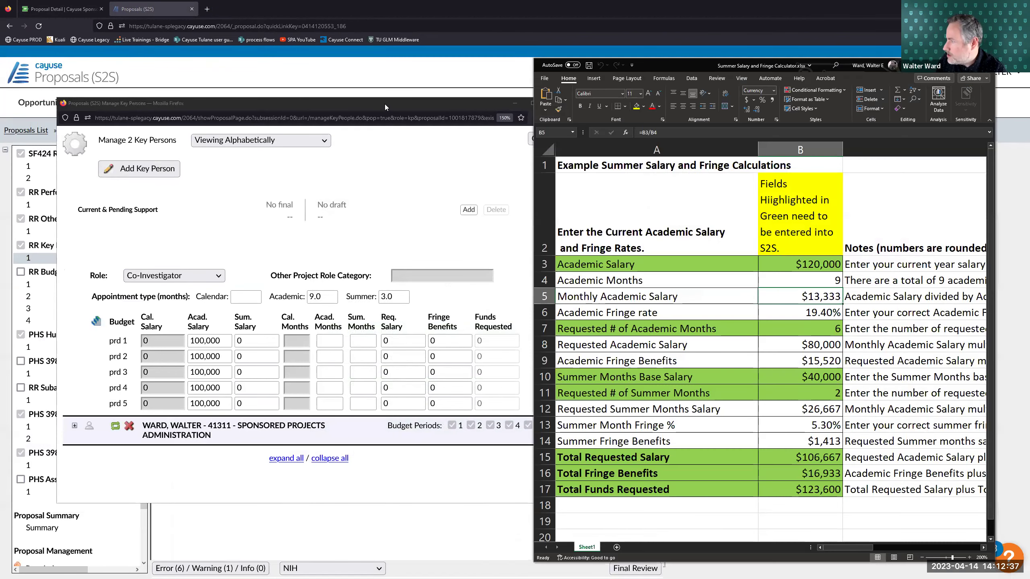
# - Arrange the Manage Key Persons window and the calculator spreadsheet side by side
pyautogui.moveTo(384, 107); pyautogui.dragTo(354, 109)
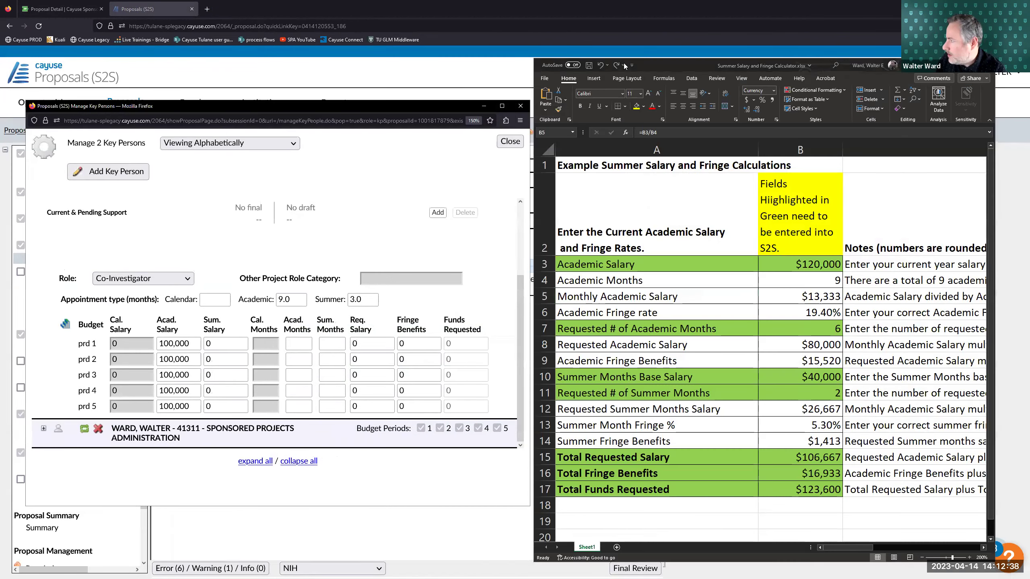
pyautogui.moveTo(650, 65); pyautogui.dragTo(659, 58)
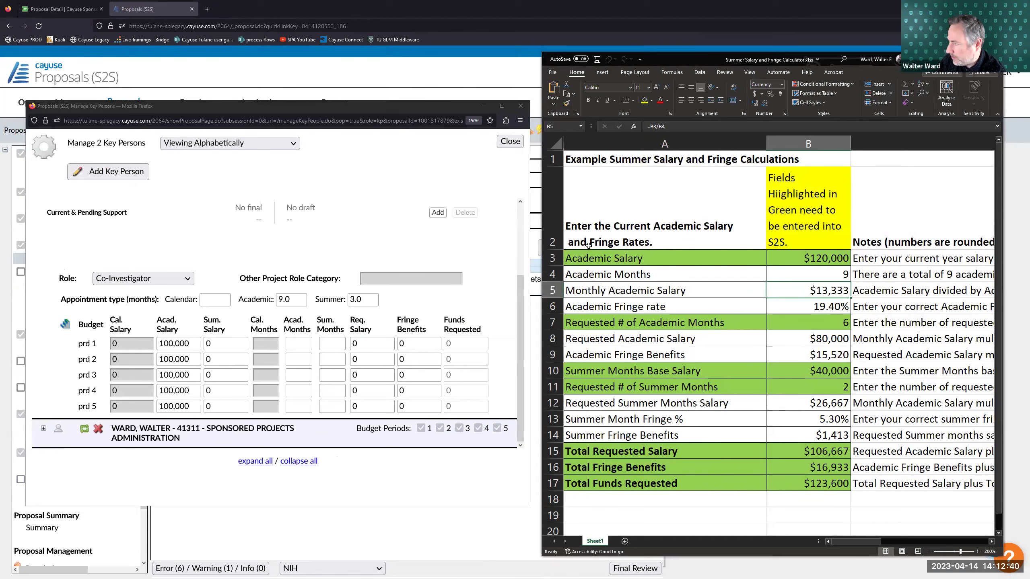
pyautogui.scroll(3, 214, 252)
pyautogui.scroll(-3, 162, 245)
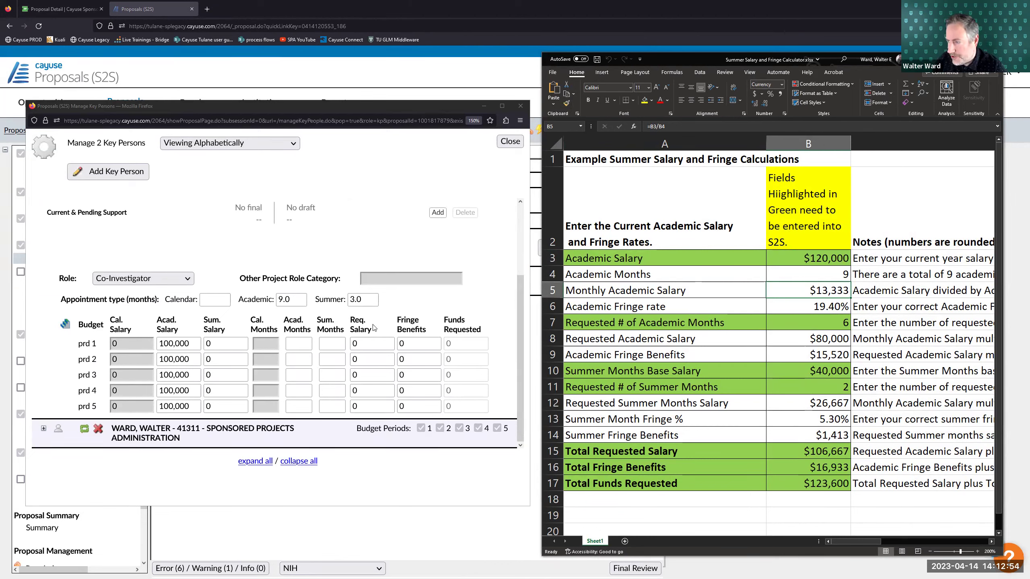
# - Compare the calculator's green S2S fields with the Co-Investigator's period 1 academic and summer salary fields
pyautogui.click(245, 324)
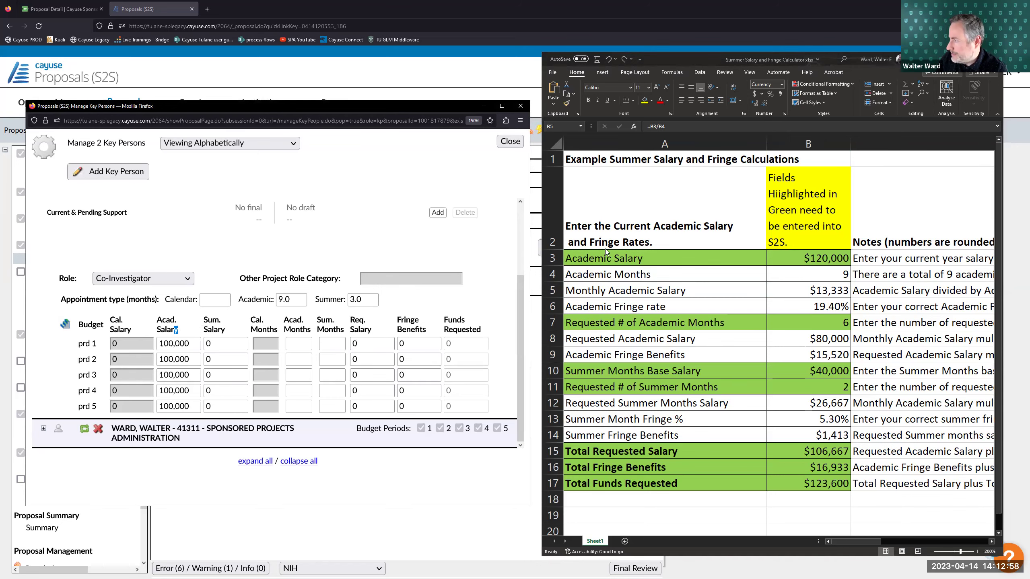
pyautogui.click(800, 191)
pyautogui.click(788, 180)
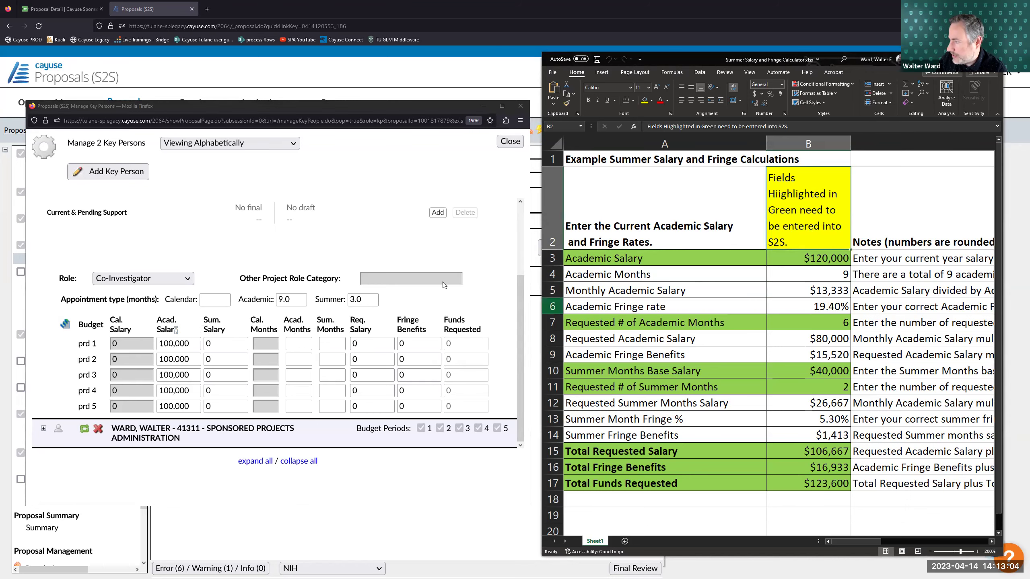
pyautogui.click(182, 337)
pyautogui.click(215, 343)
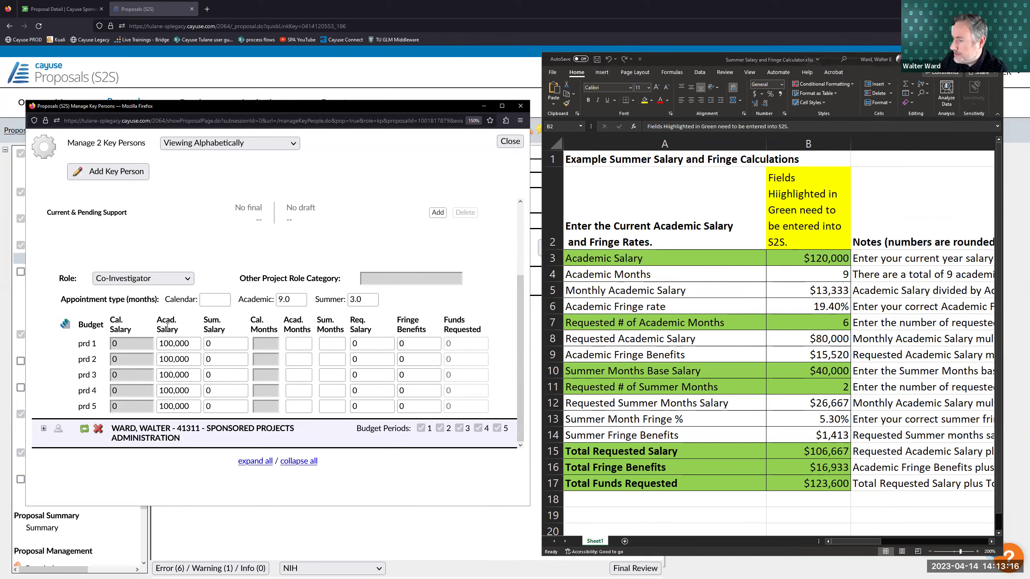
# - Enter 100000 as the academic salary in calculator cell B3
pyautogui.click(825, 259)
pyautogui.click(825, 259)
pyautogui.write('100000')
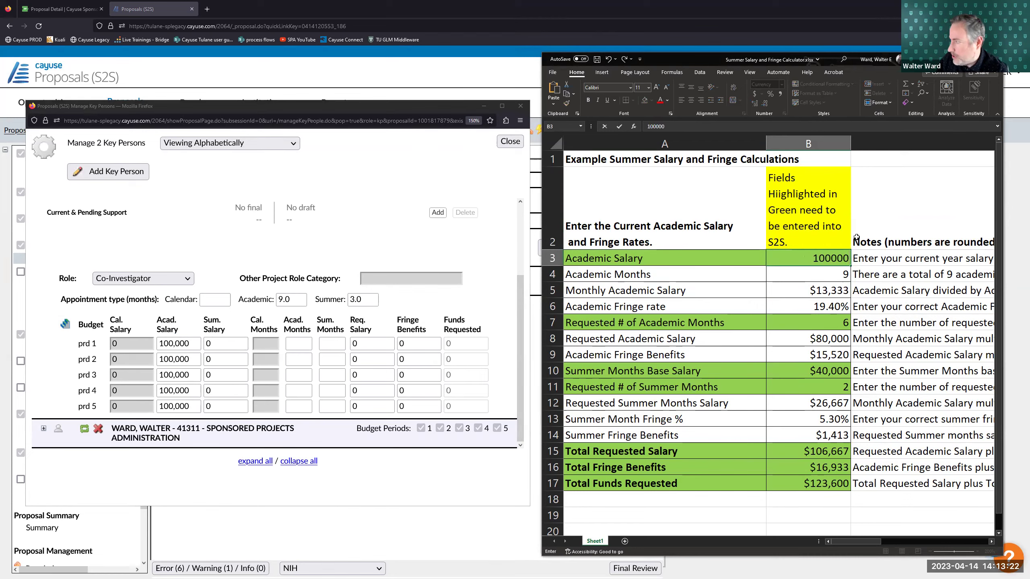
pyautogui.click(857, 236)
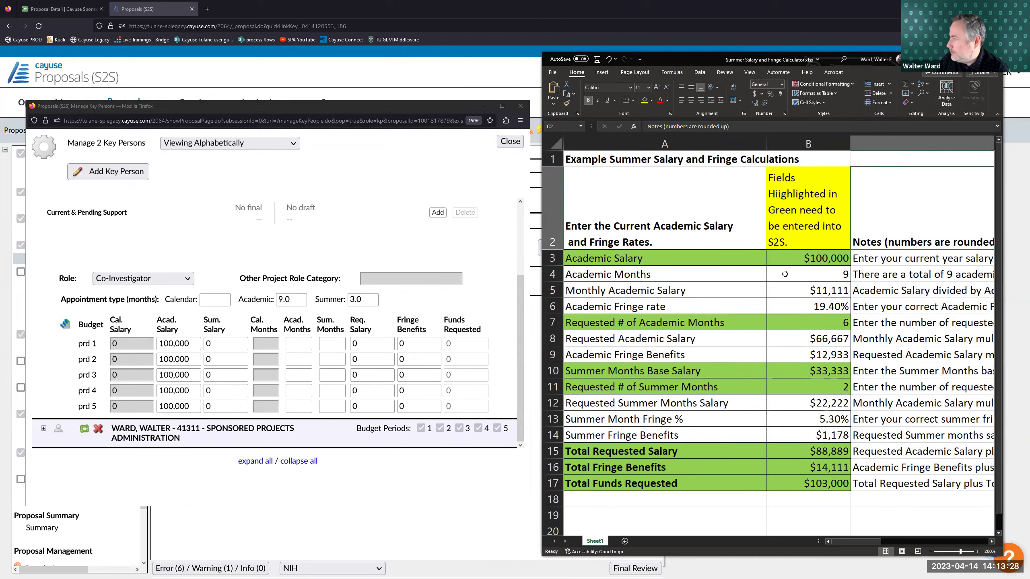
# - Review the recalculated academic months, monthly salary, fringe rate and requested months in B4–B7
pyautogui.click(810, 274)
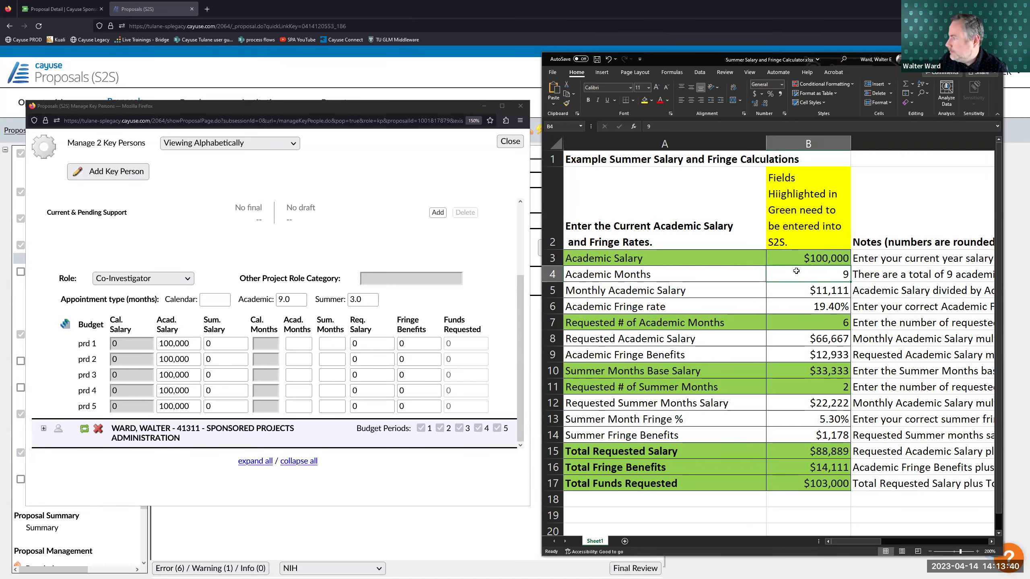
pyautogui.click(809, 289)
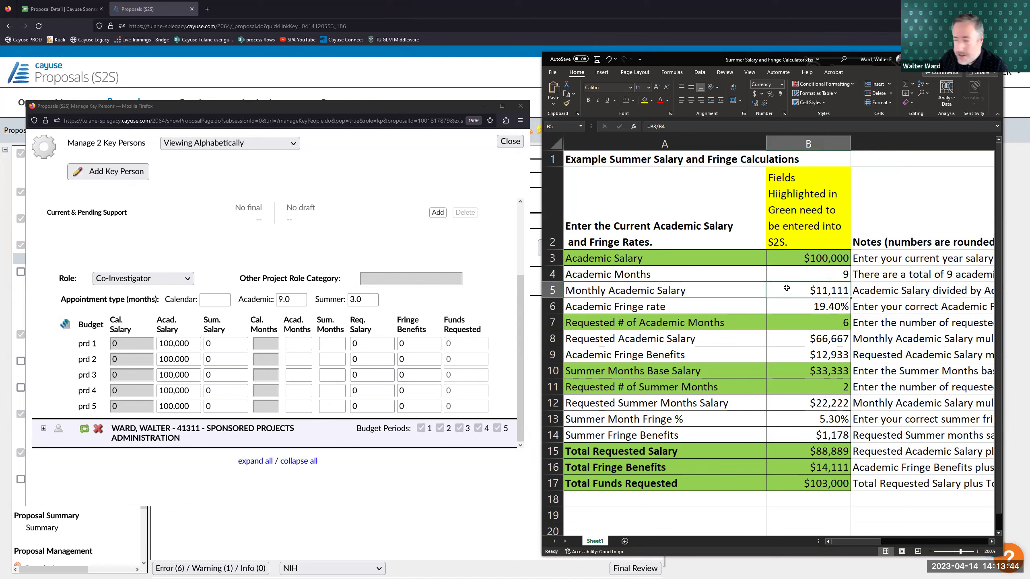
pyautogui.click(805, 260)
pyautogui.click(827, 275)
pyautogui.click(828, 288)
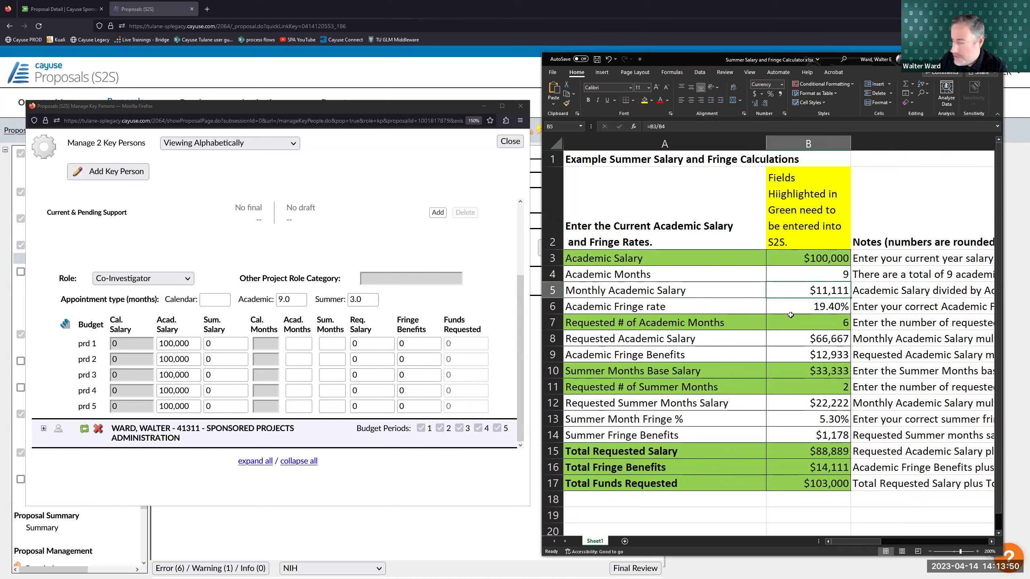
pyautogui.click(811, 309)
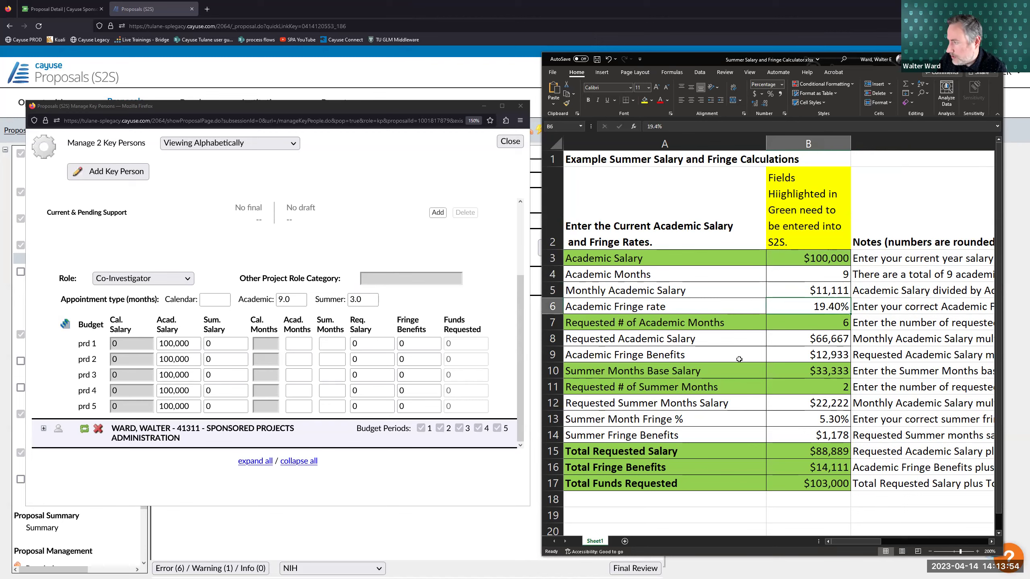
pyautogui.click(806, 326)
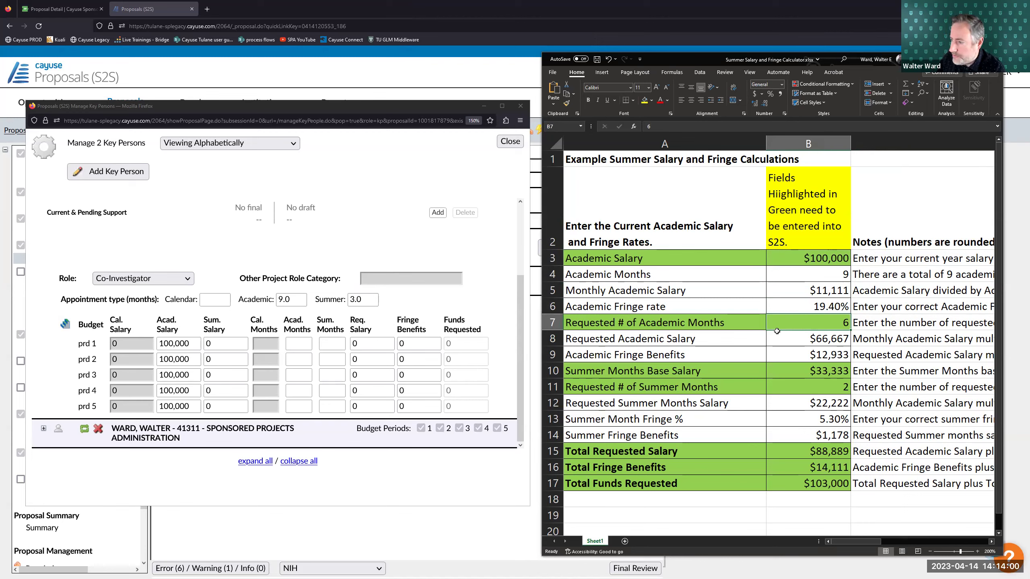
pyautogui.click(298, 341)
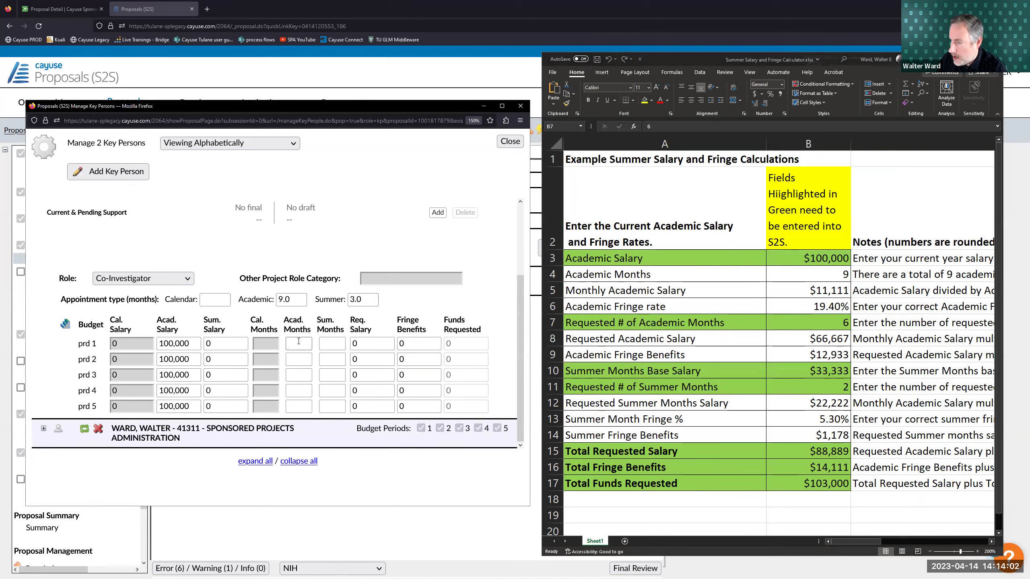
# - Enter 6 academic months for period 1 and check calculator cells B7–B8
pyautogui.write('6')
pyautogui.click(319, 320)
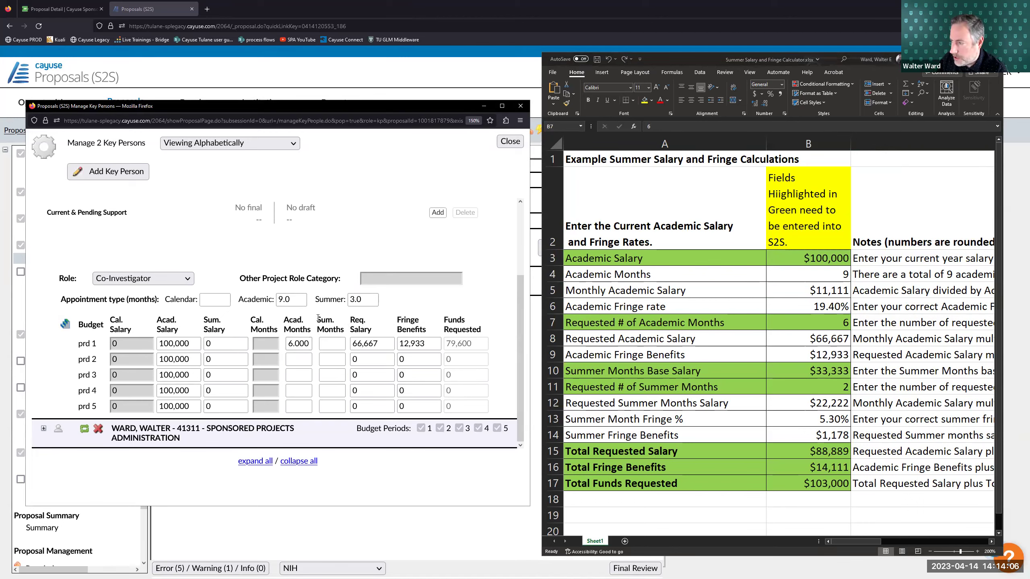
pyautogui.doubleClick(838, 323)
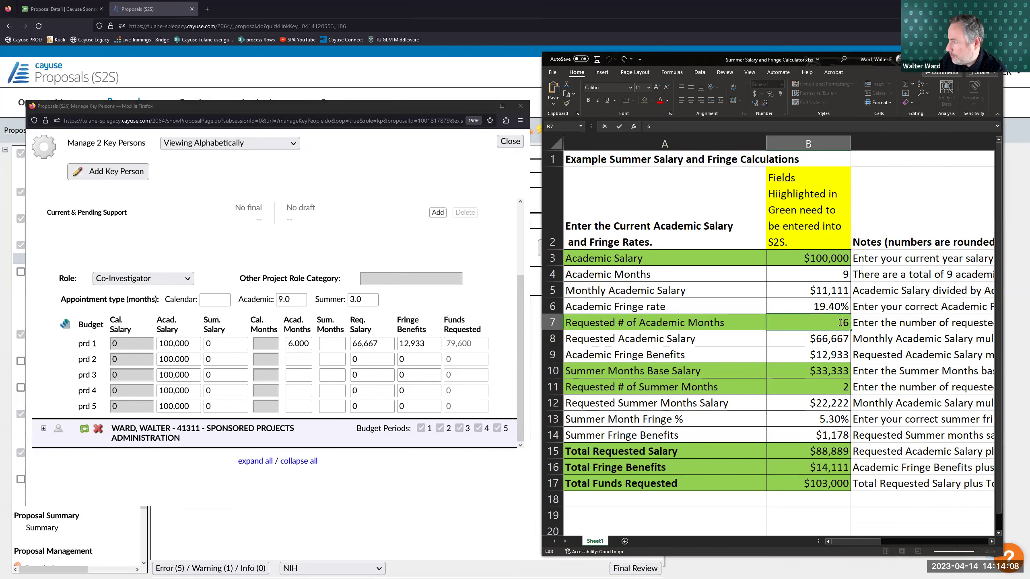
pyautogui.press('Return')
pyautogui.click(831, 316)
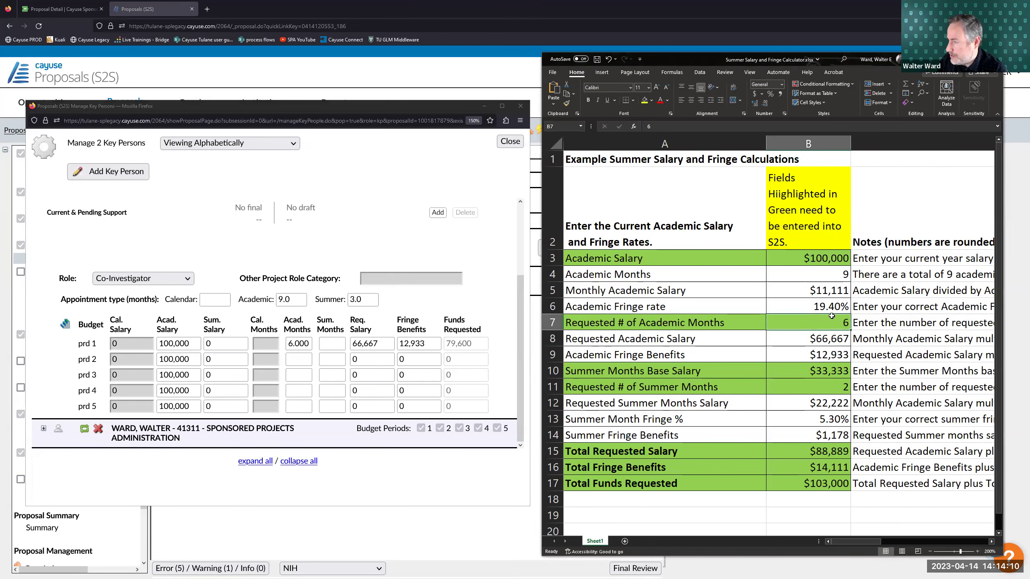
pyautogui.click(824, 339)
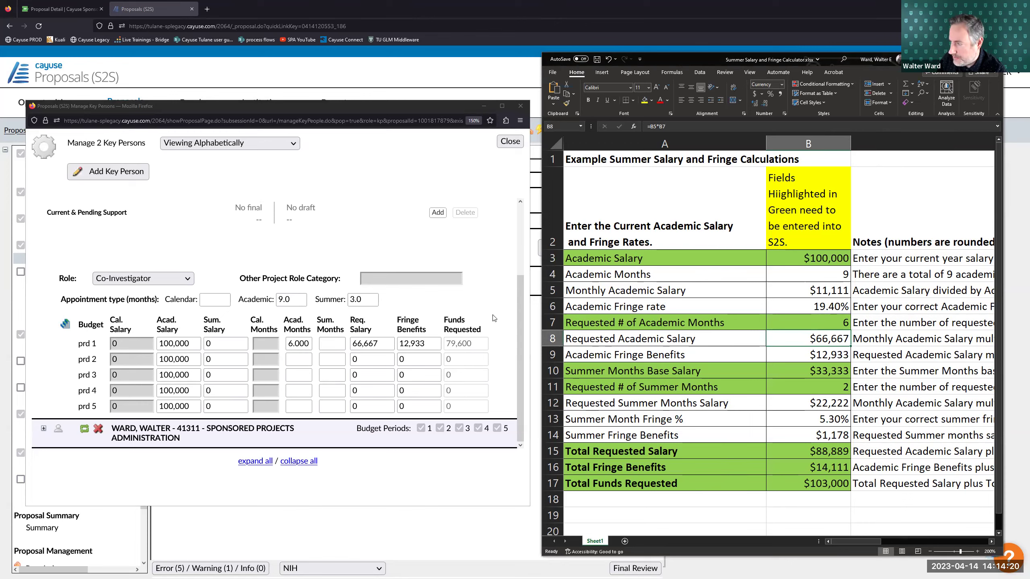
# - Compare period 1 requested salary 66,667 and fringe 12,933 against the calculator's B8–B9 values
pyautogui.click(371, 341)
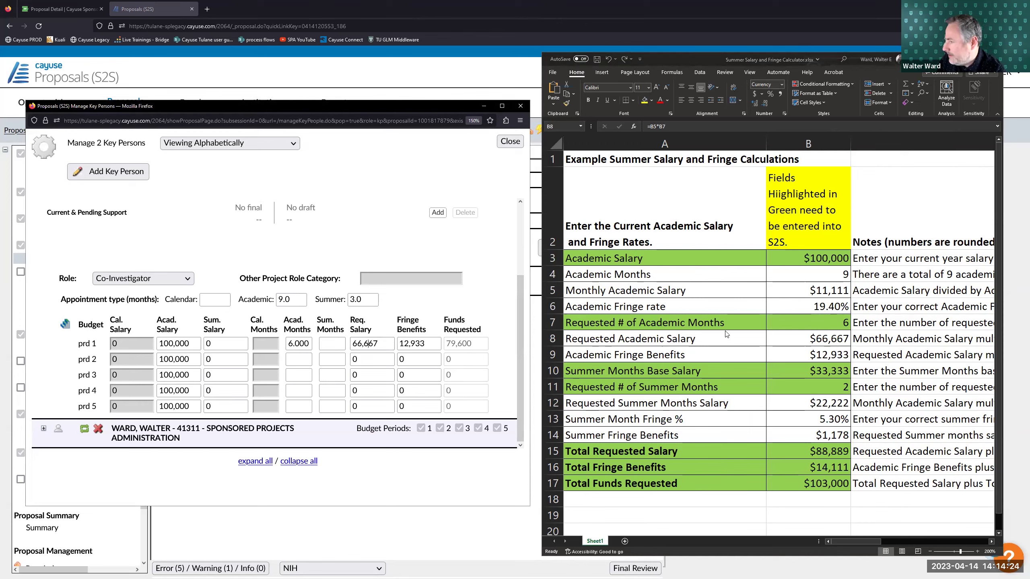
pyautogui.click(818, 352)
pyautogui.click(818, 354)
pyautogui.click(427, 345)
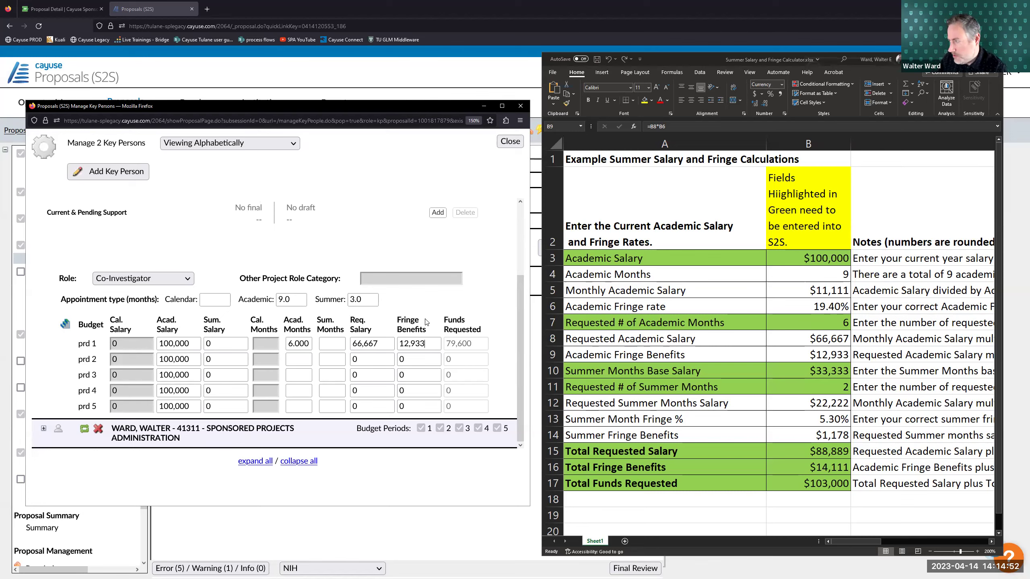
pyautogui.click(782, 361)
pyautogui.click(796, 370)
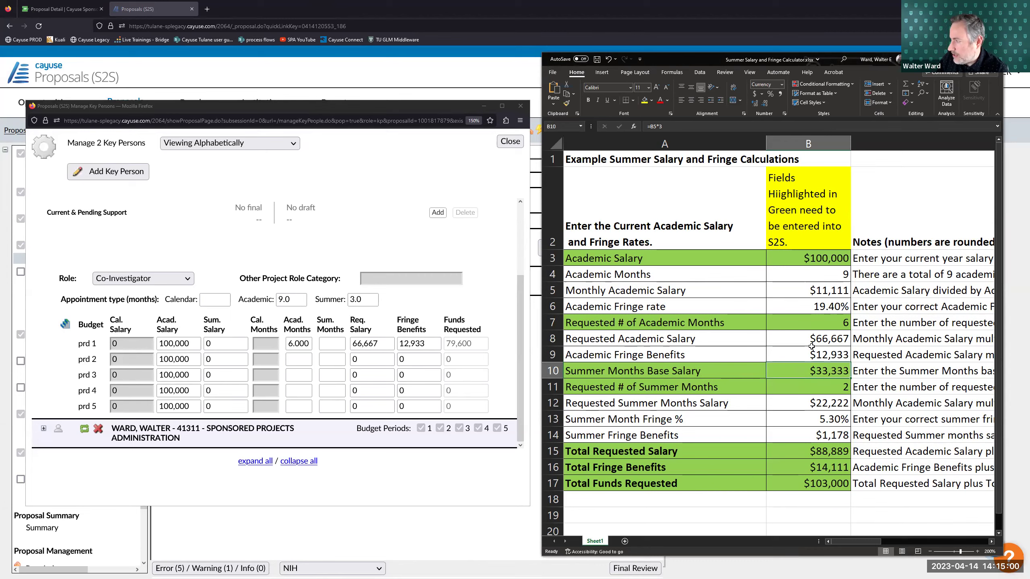
# - Enter 33,333 as the co-investigator's period 1 summer salary
pyautogui.click(818, 293)
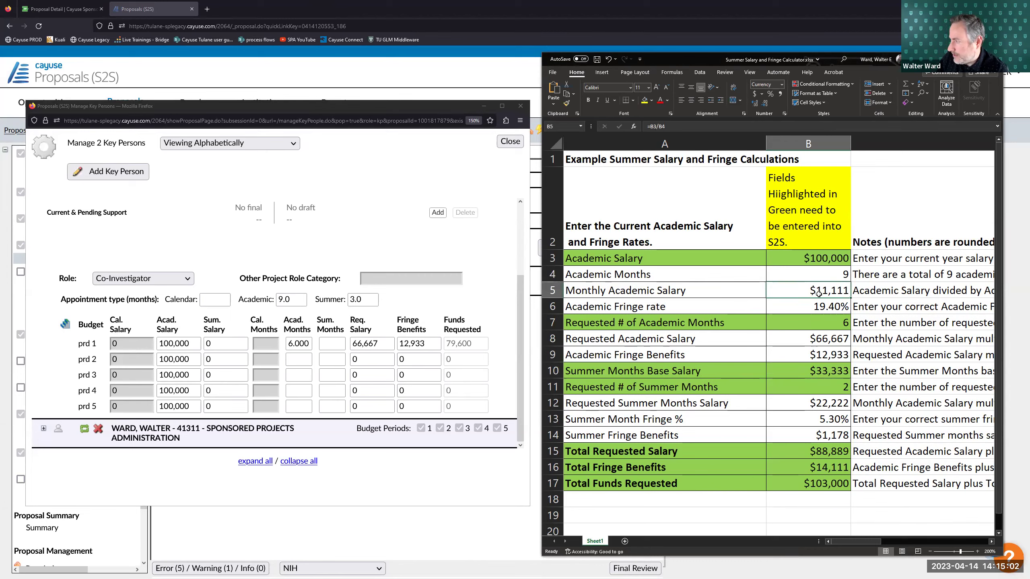
pyautogui.click(185, 344)
pyautogui.press('Tab')
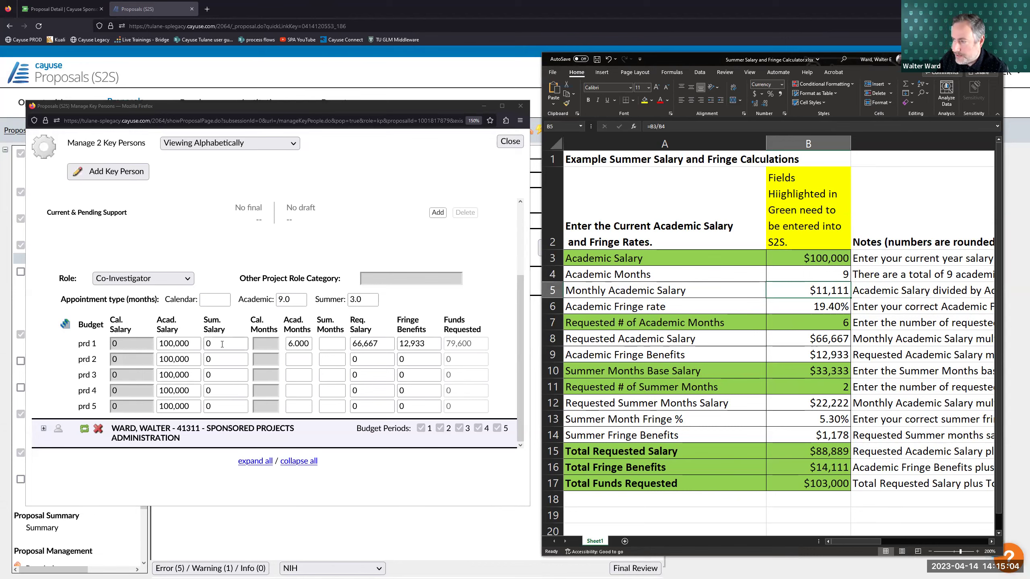
pyautogui.write('333333')
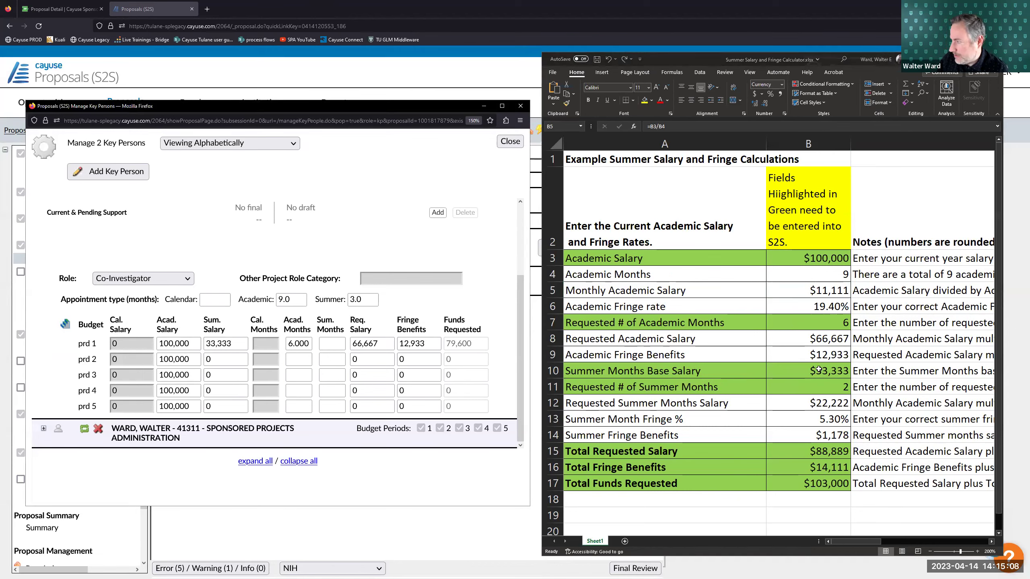
pyautogui.hotkey('alt', 'Tab')
# - Test the calculator's summer-month totals, then enter 2 summer months for period 1
pyautogui.press('F2')
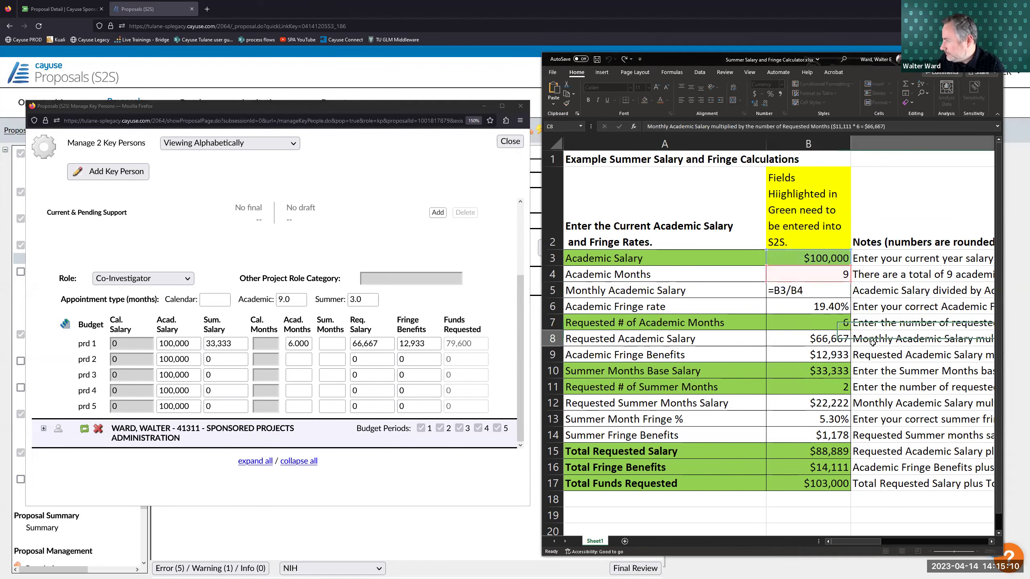
pyautogui.click(823, 370)
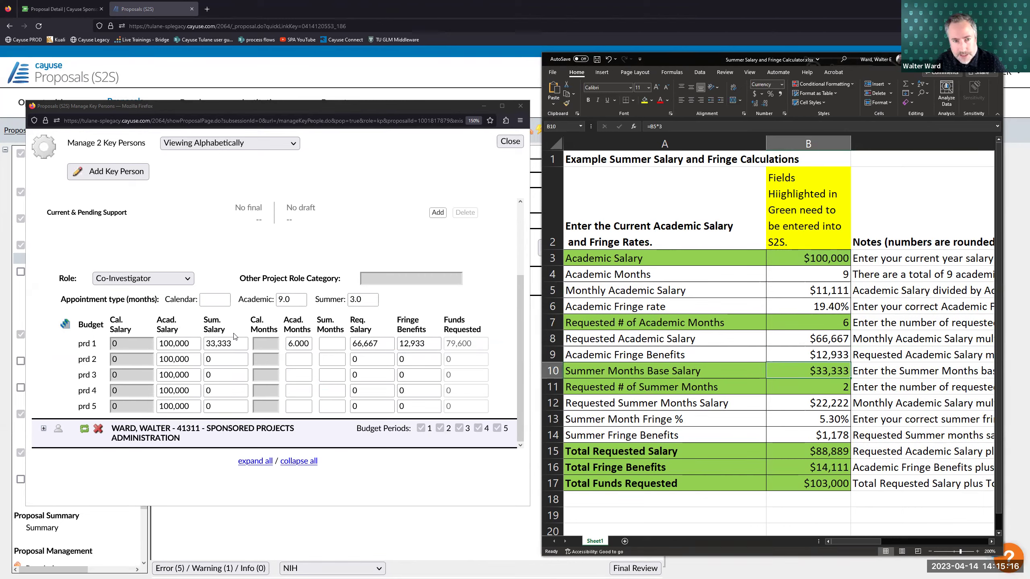
pyautogui.click(815, 384)
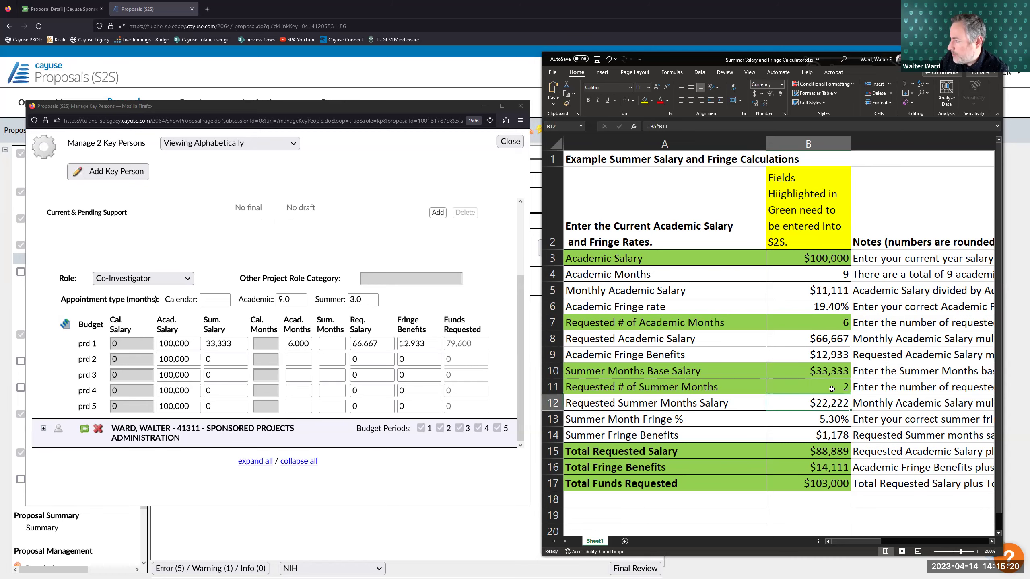
pyautogui.write('1')
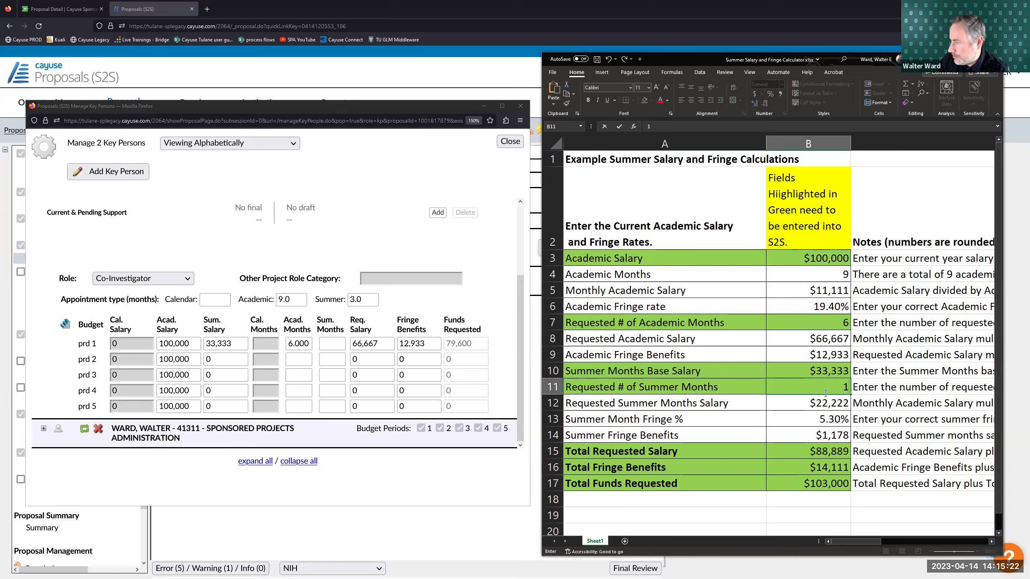
pyautogui.press('Return')
pyautogui.click(843, 389)
pyautogui.write('2')
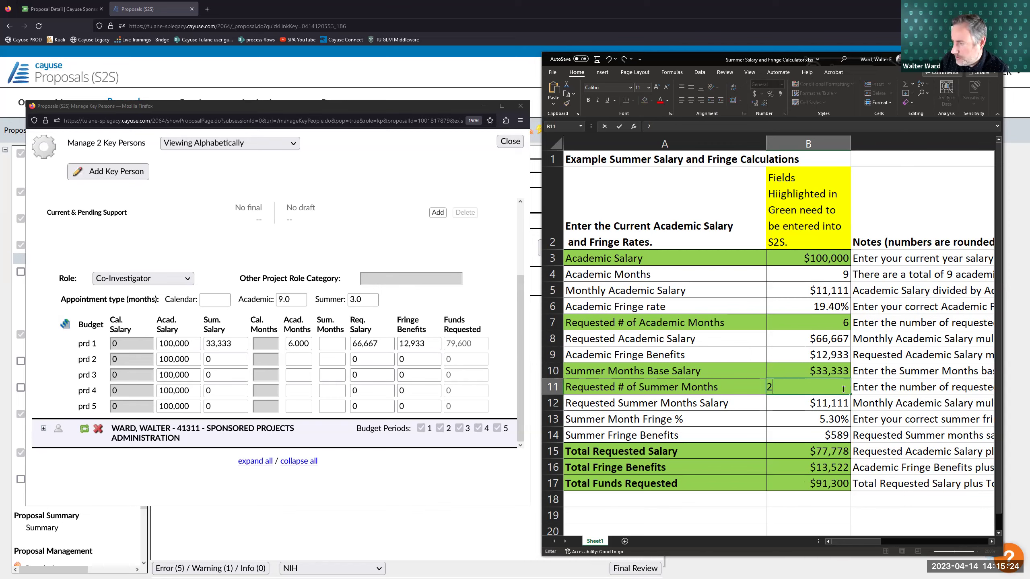
pyautogui.click(827, 369)
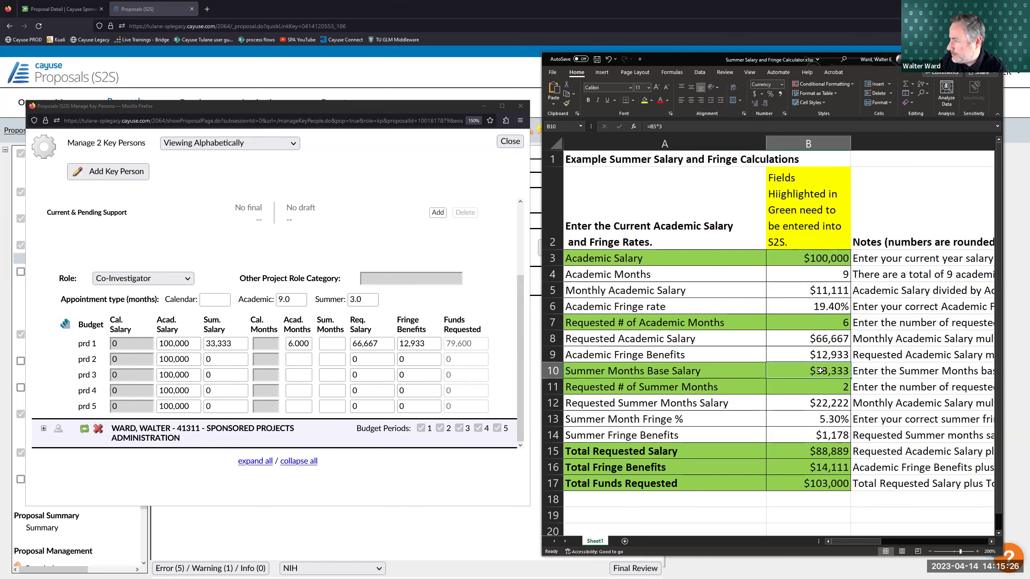
pyautogui.click(337, 343)
pyautogui.write('2')
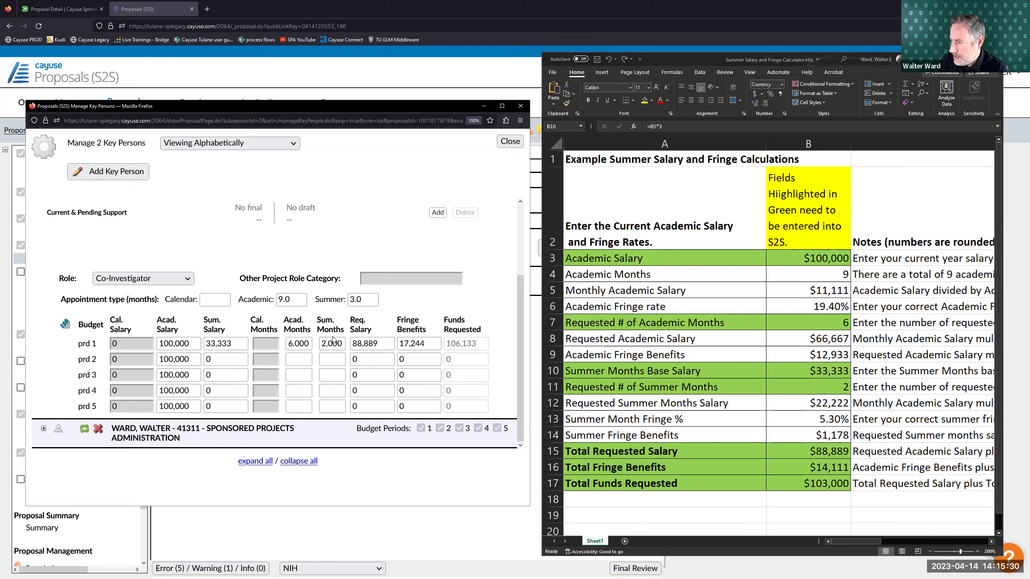
pyautogui.click(781, 388)
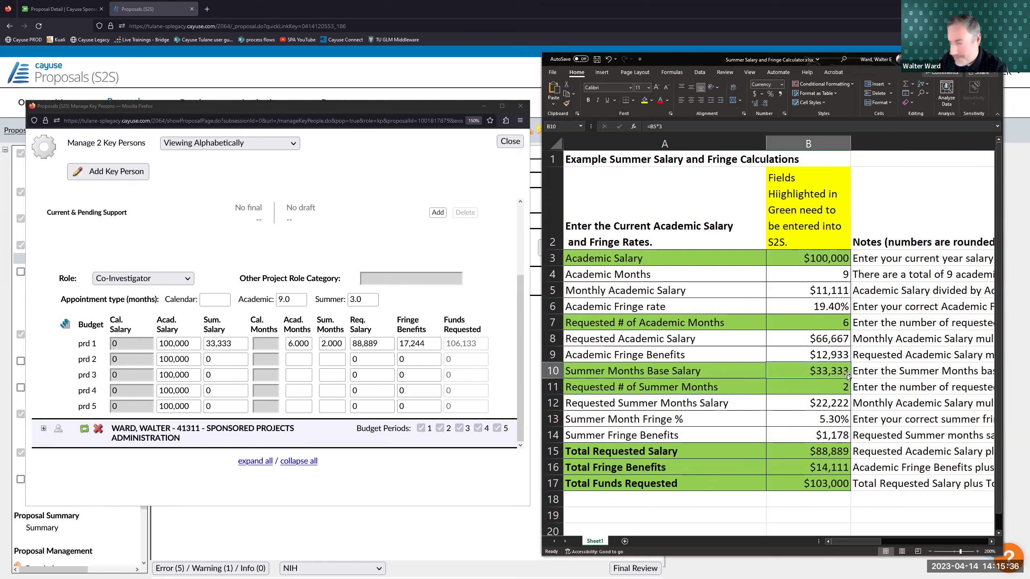
pyautogui.click(826, 404)
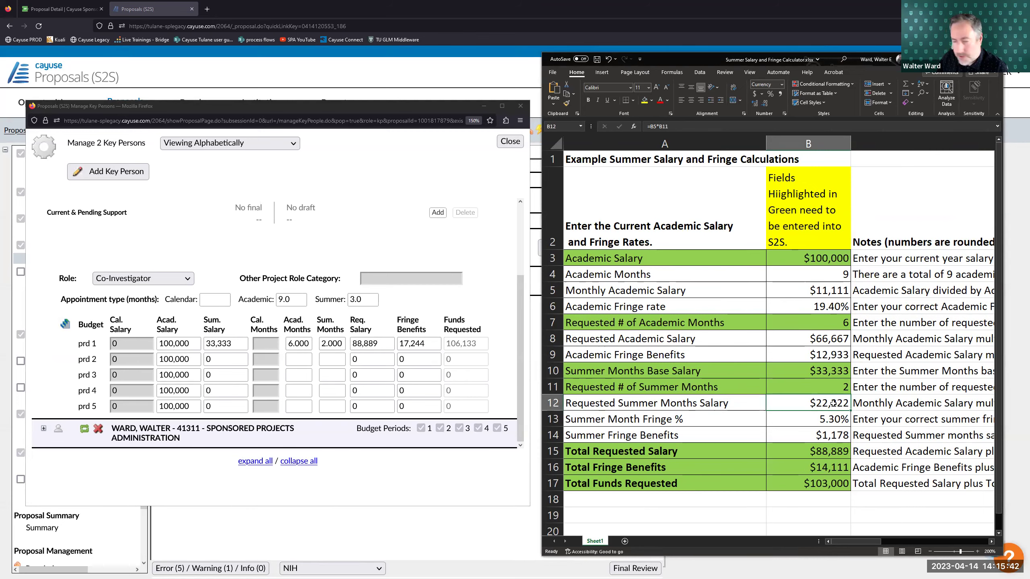
pyautogui.click(833, 418)
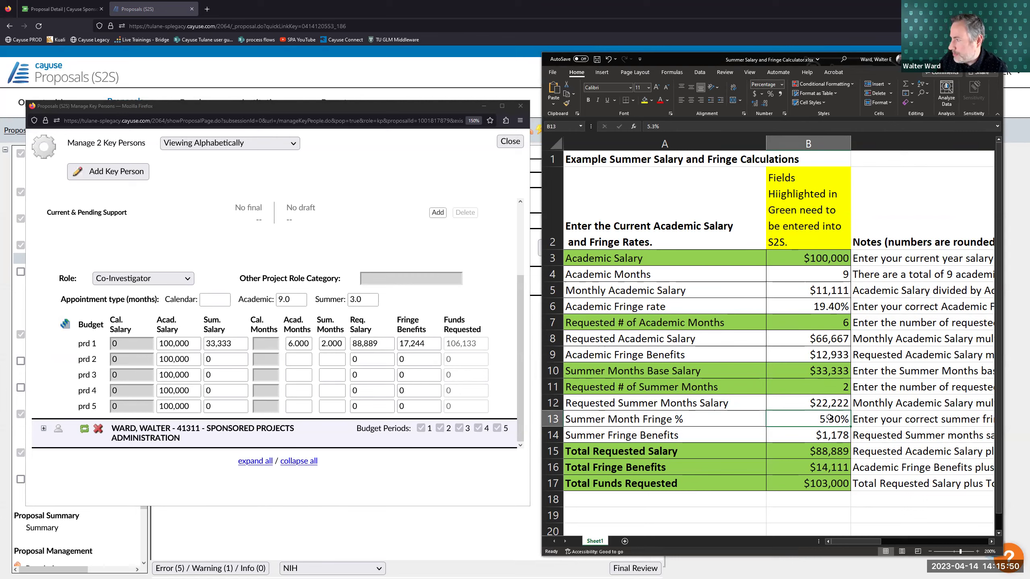
pyautogui.click(839, 309)
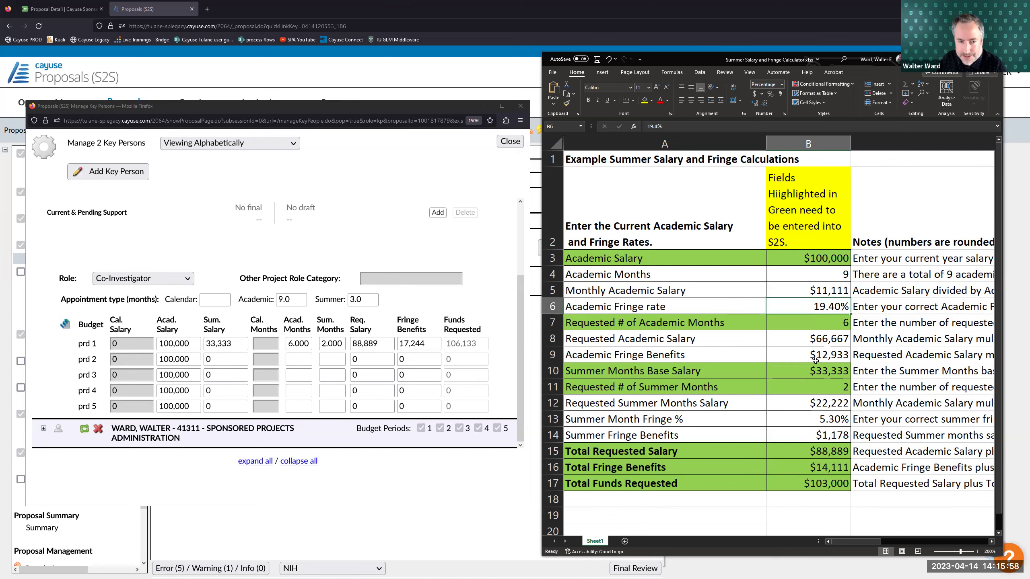
pyautogui.click(819, 436)
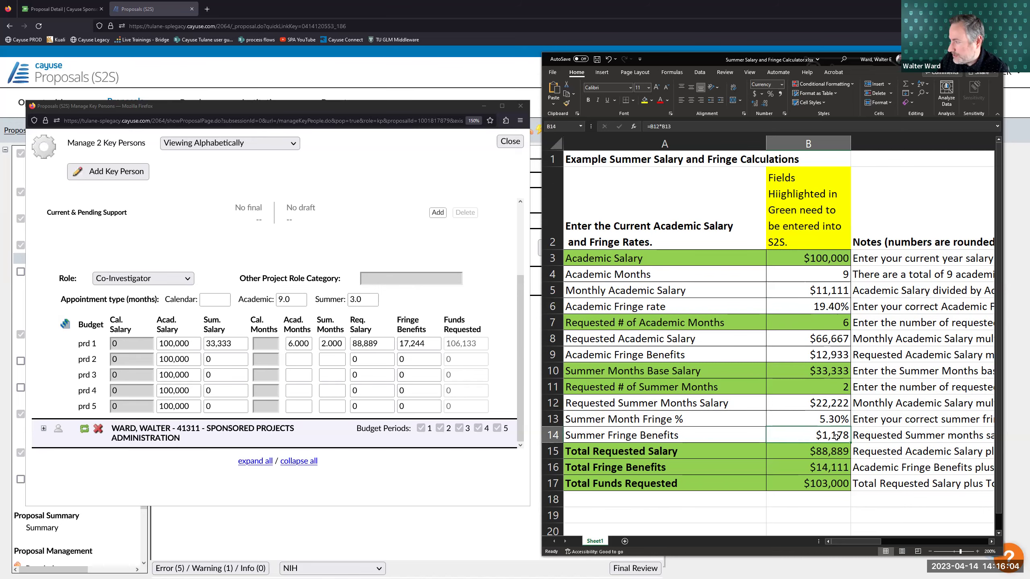
pyautogui.click(809, 454)
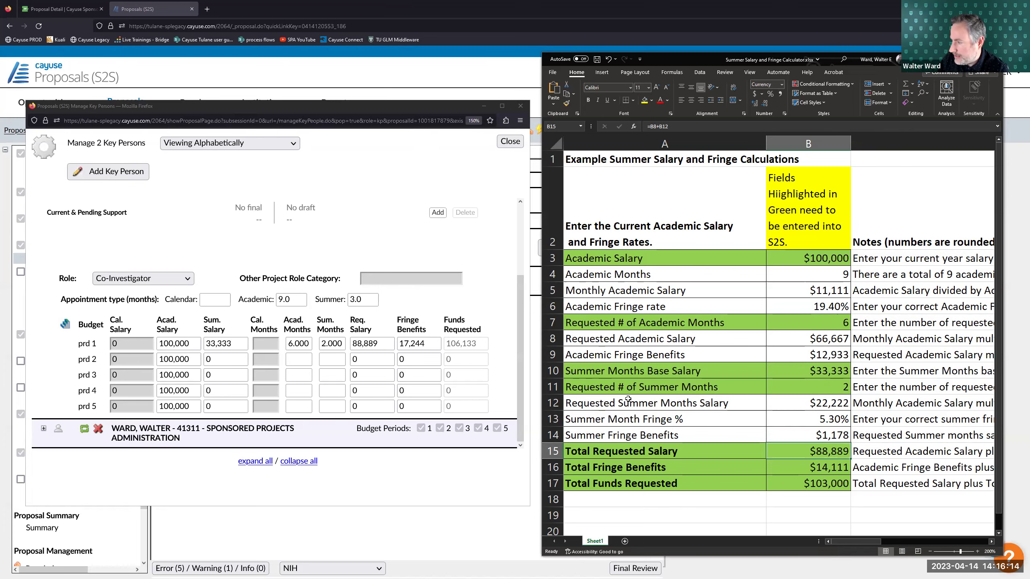
pyautogui.click(373, 344)
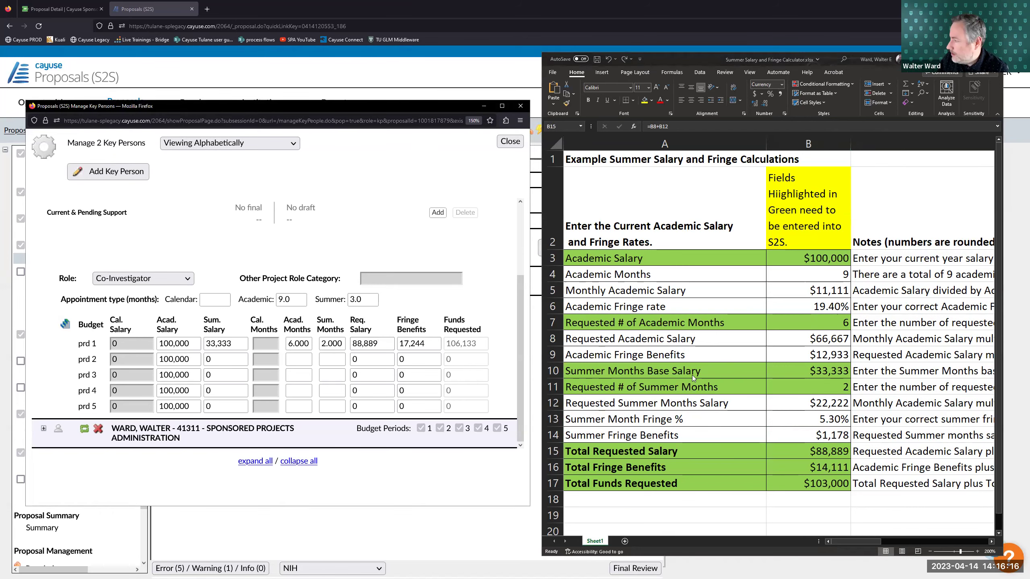
pyautogui.click(834, 472)
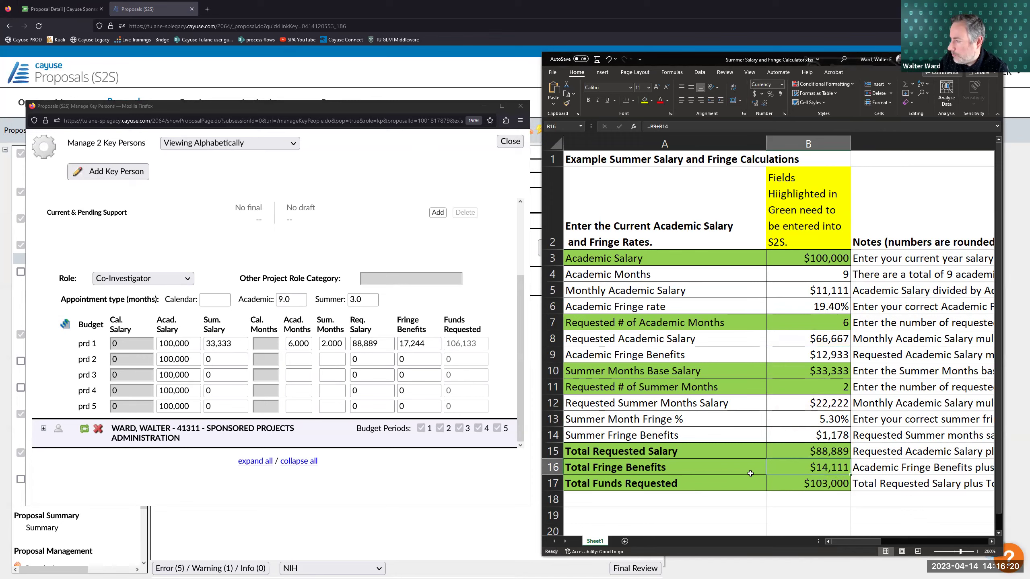
pyautogui.click(433, 341)
pyautogui.doubleClick(433, 340)
pyautogui.click(434, 340)
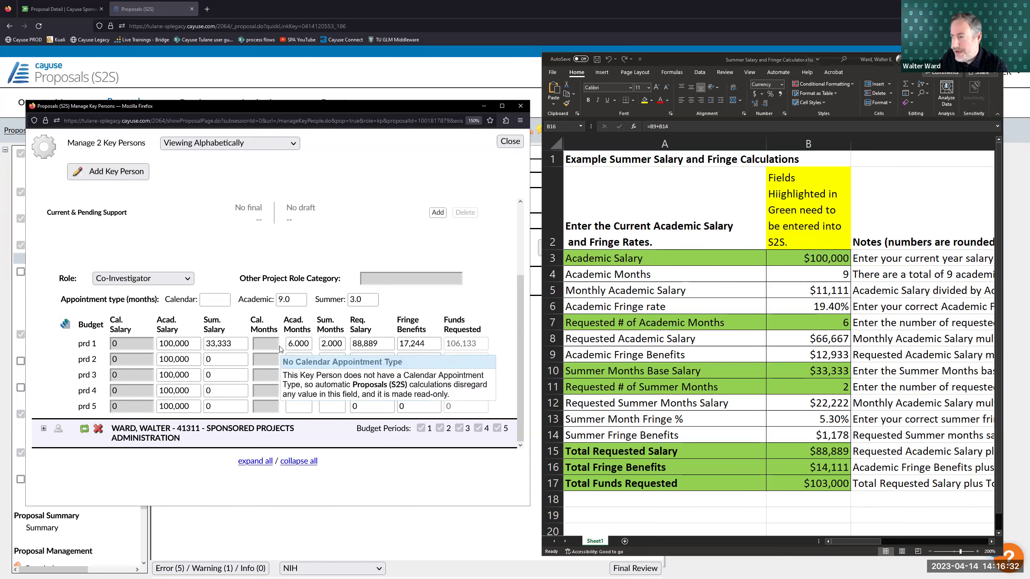
pyautogui.click(427, 346)
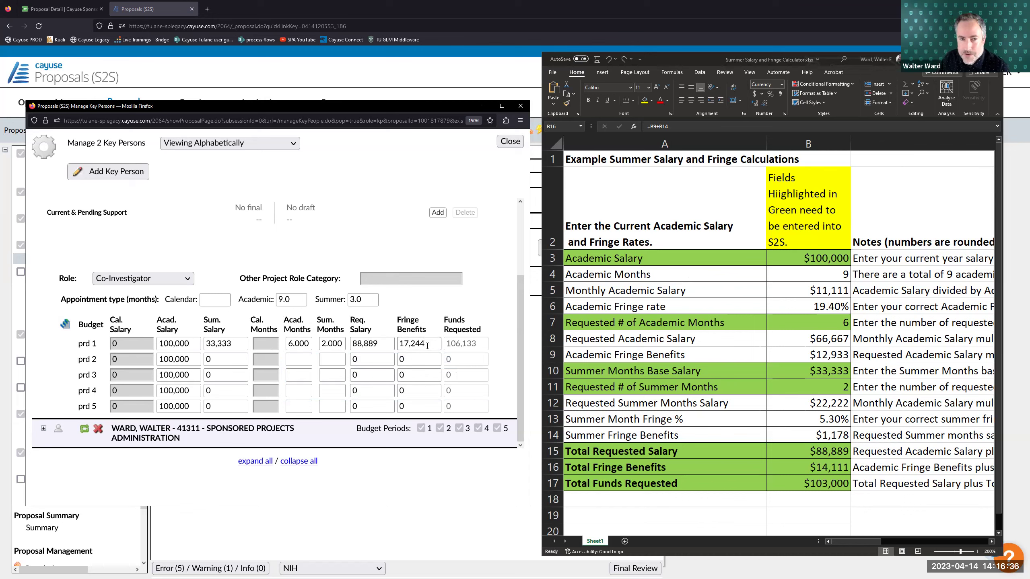
# - Replace the 17,244 period 1 fringe benefits with 14,111, matching the calculator's total fringe
pyautogui.moveTo(428, 344); pyautogui.dragTo(396, 344)
pyautogui.click(822, 467)
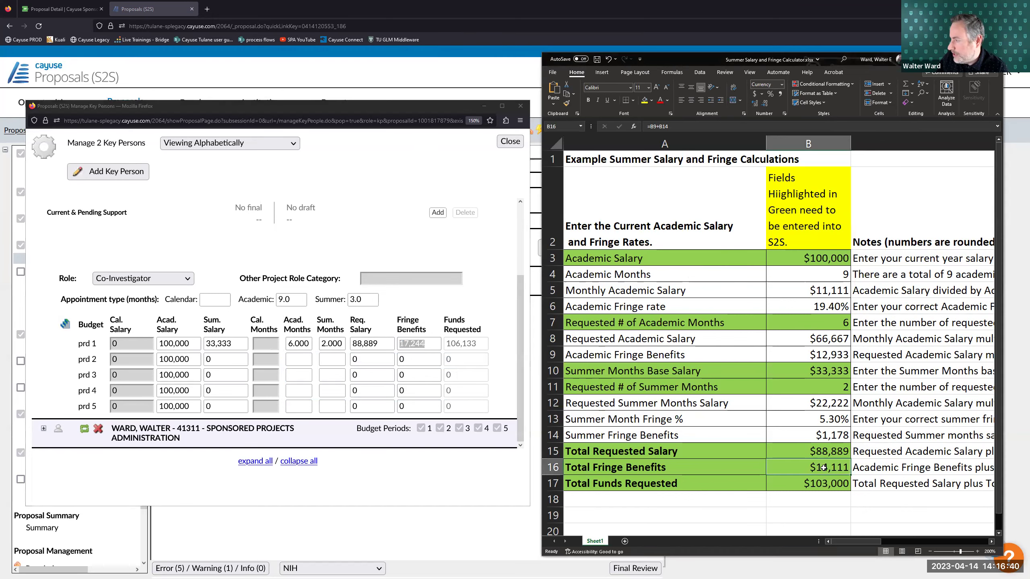
pyautogui.hotkey('alt', 'Tab')
pyautogui.write('14111')
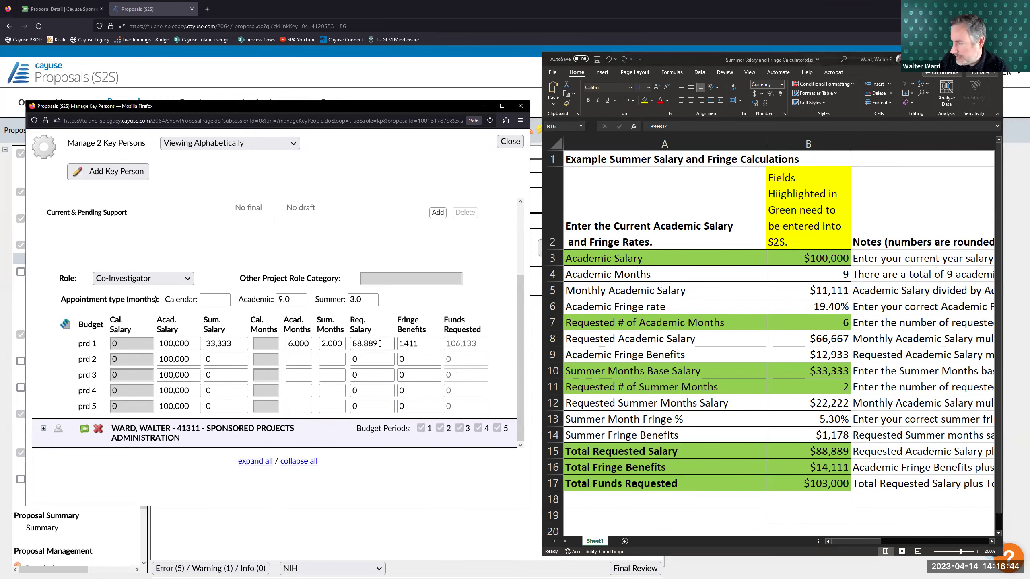
pyautogui.press('Tab')
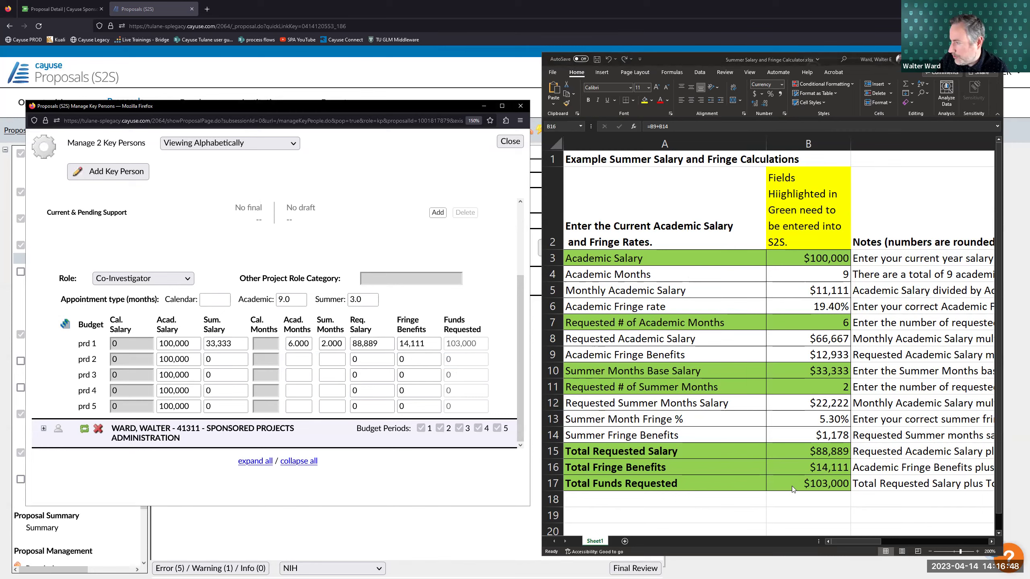
# - Compare the 103,000 funds requested against the calculator's totals and Academic Salary row
pyautogui.click(818, 483)
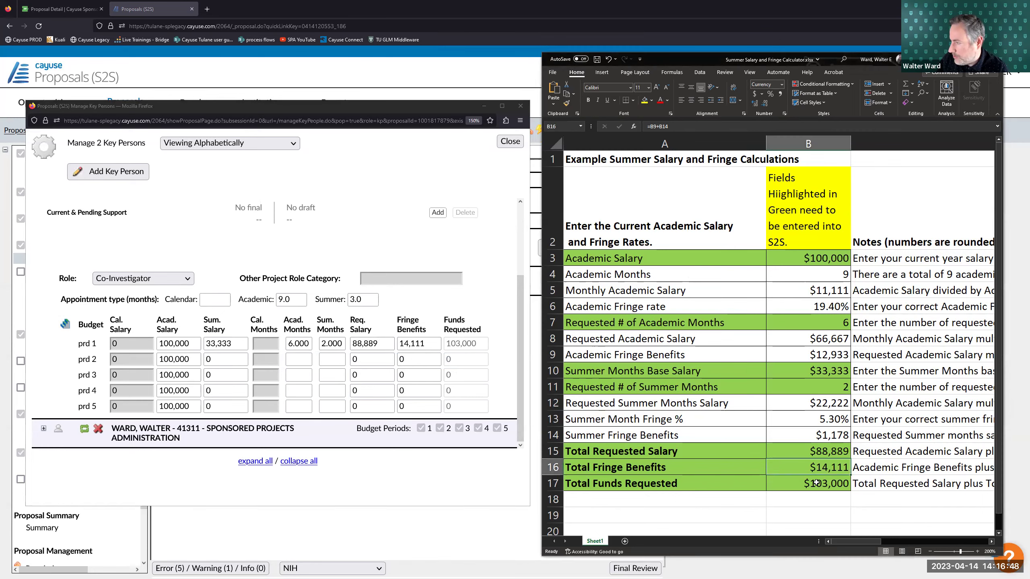
pyautogui.click(490, 357)
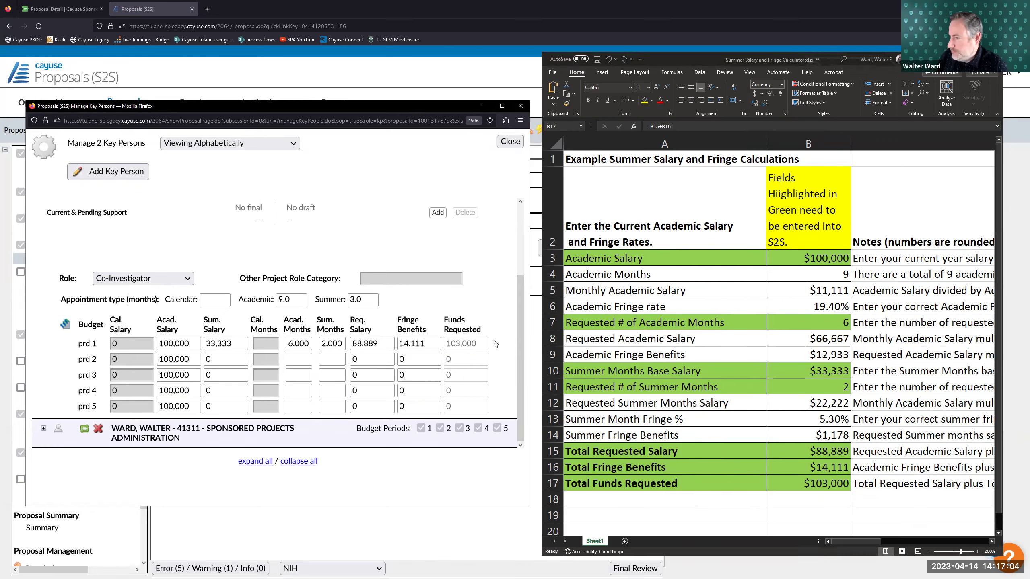
pyautogui.click(634, 298)
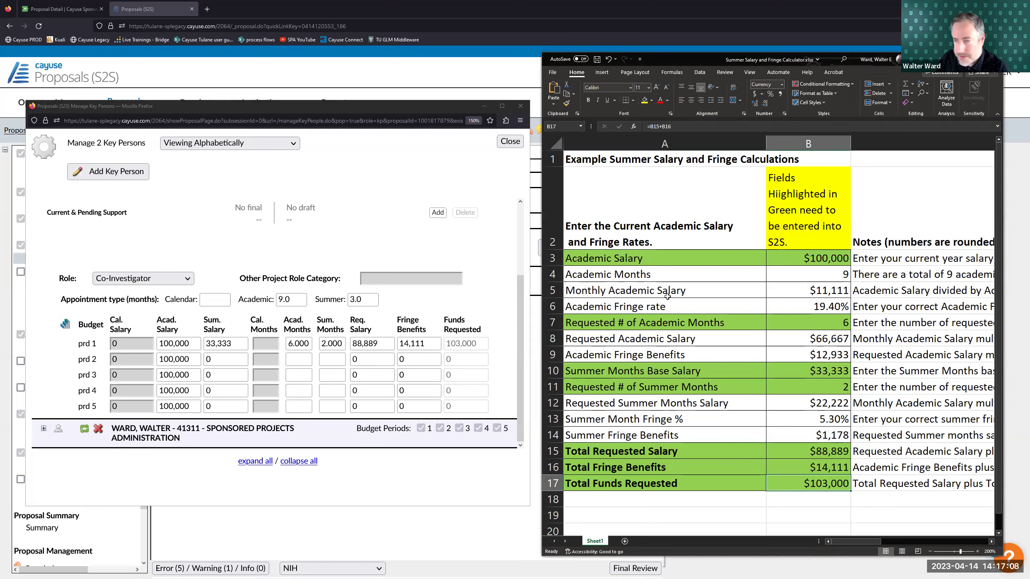
pyautogui.click(683, 255)
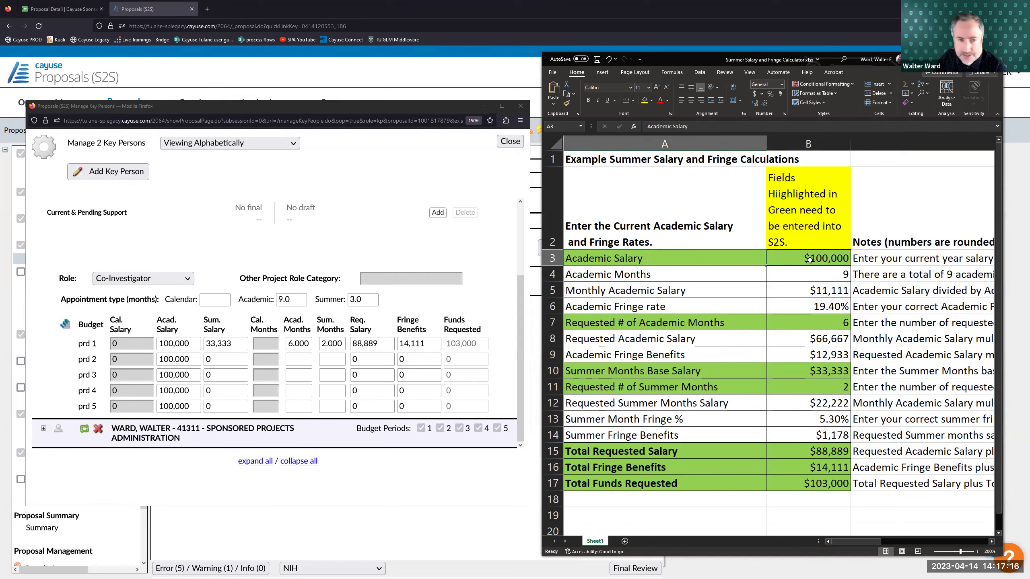
pyautogui.click(826, 469)
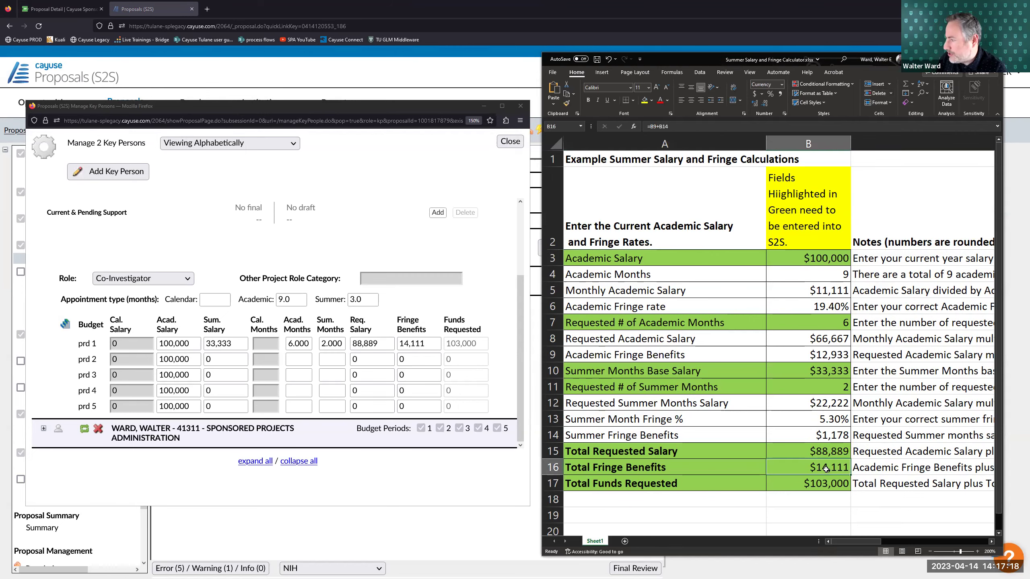
pyautogui.click(427, 345)
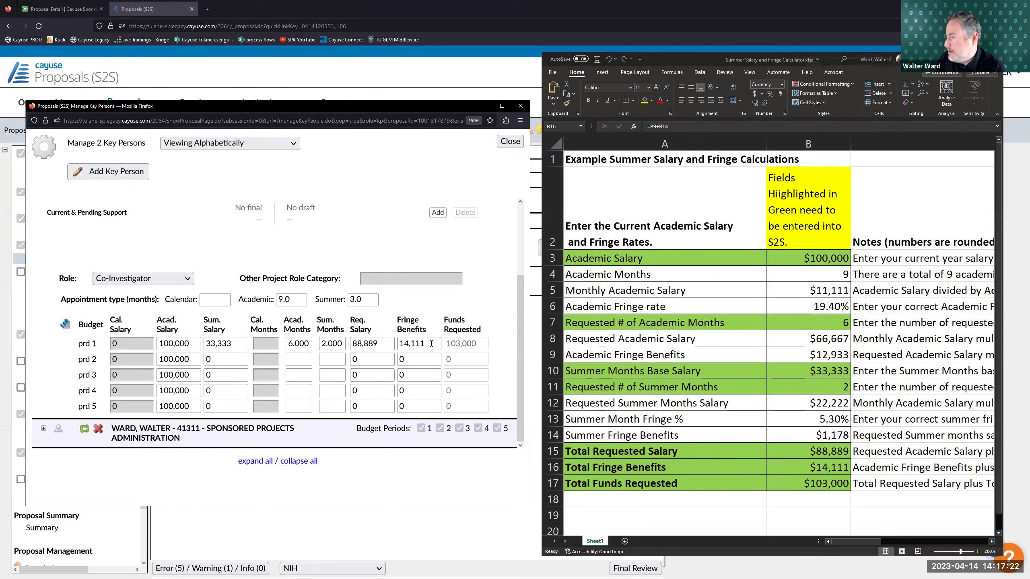
pyautogui.doubleClick(211, 343)
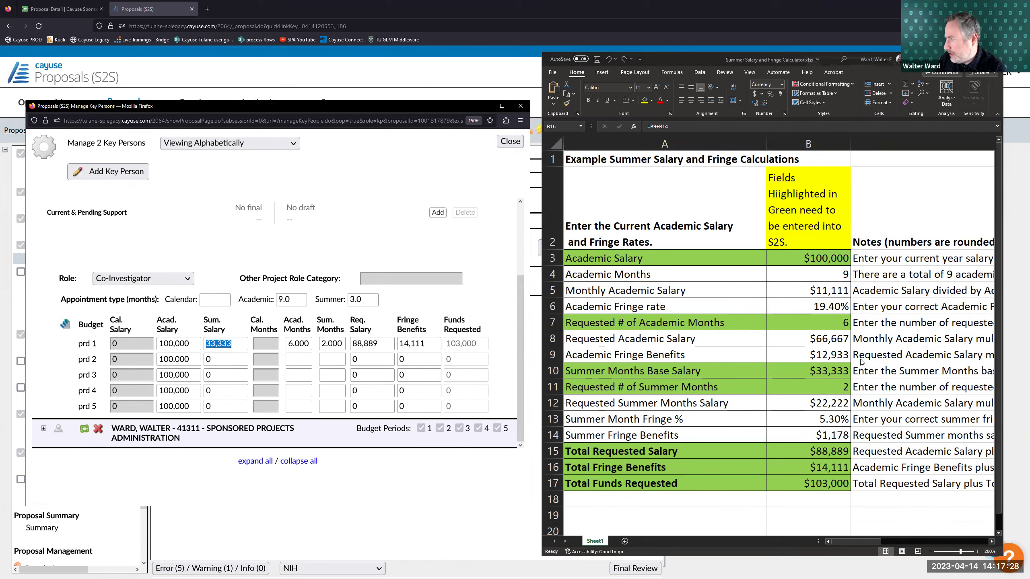
pyautogui.hotkey('alt', 'Tab')
pyautogui.press('F2')
pyautogui.click(828, 369)
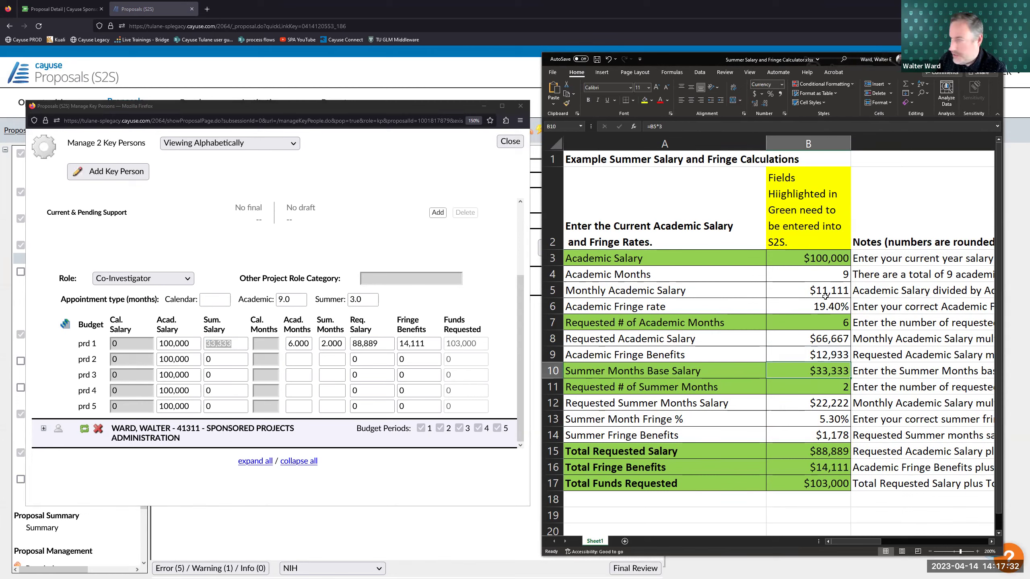
pyautogui.click(823, 257)
pyautogui.write('120')
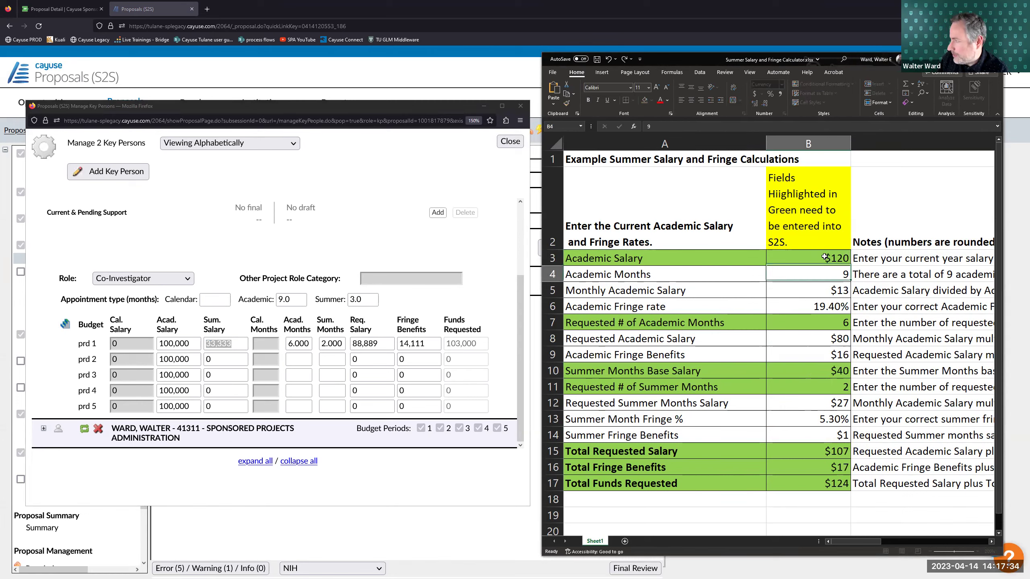
pyautogui.press('Return')
pyautogui.click(825, 256)
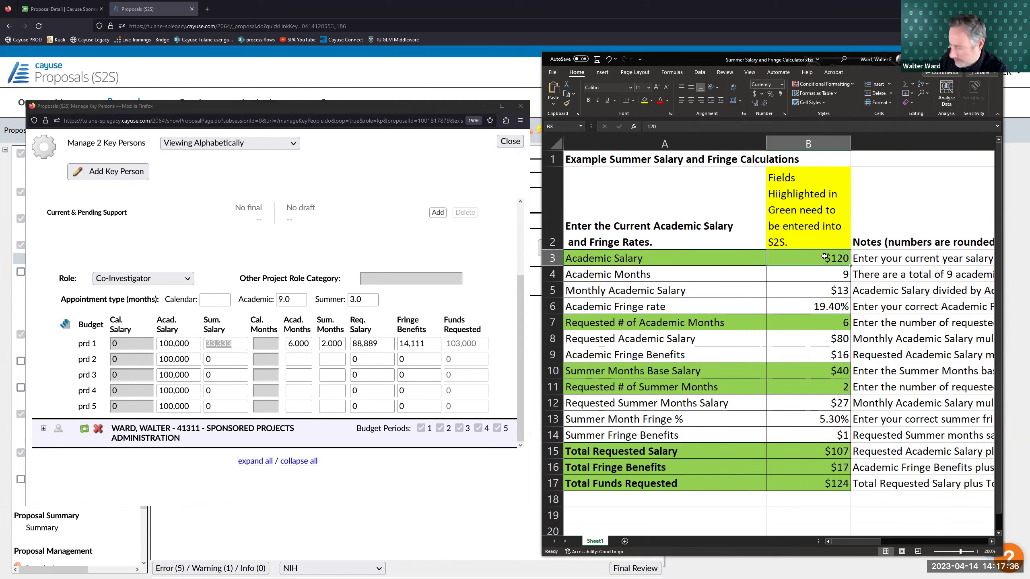
pyautogui.write('120,000')
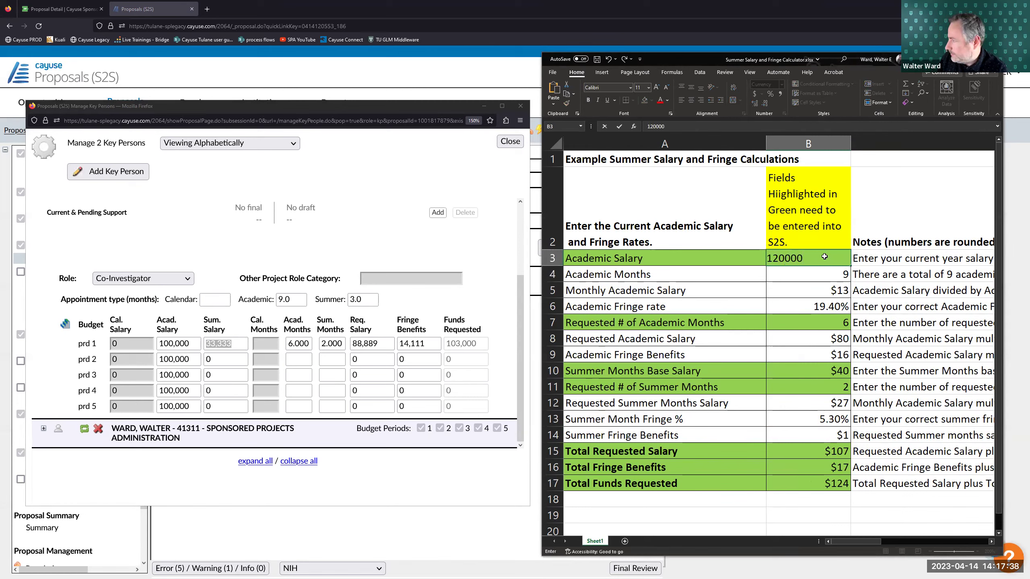
pyautogui.press('Return')
pyautogui.click(827, 368)
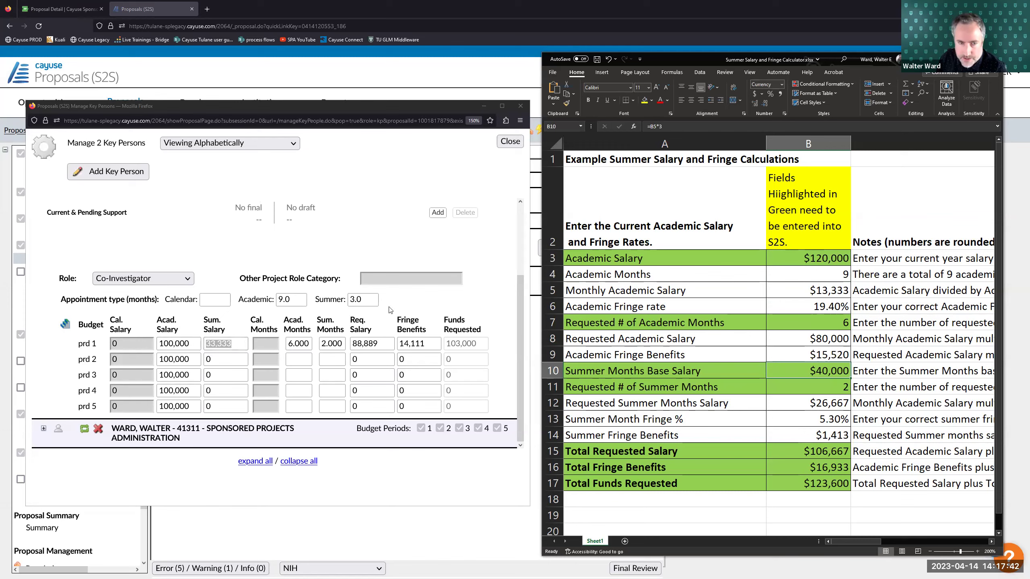
pyautogui.click(825, 262)
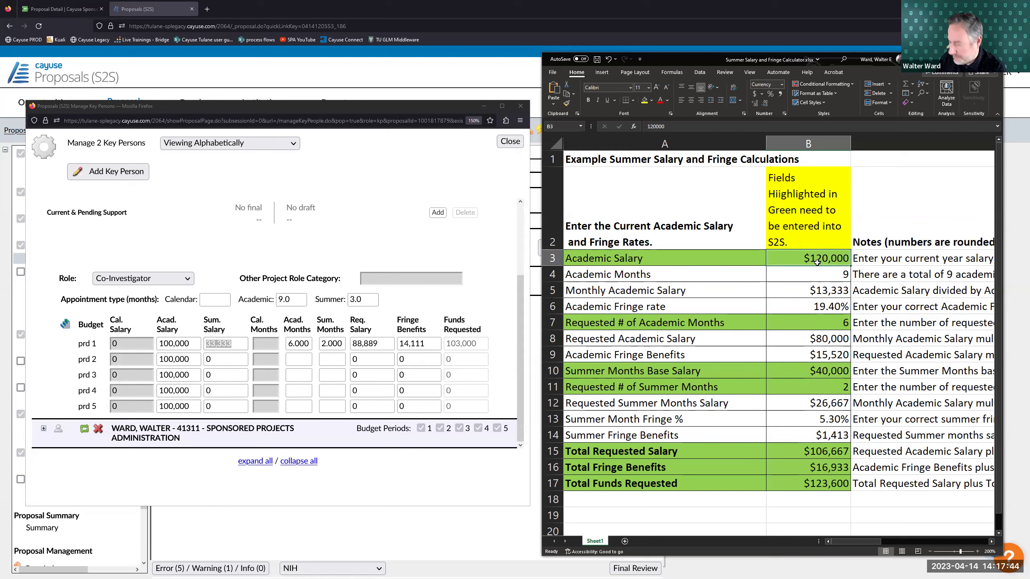
pyautogui.write('100000')
pyautogui.press('Return')
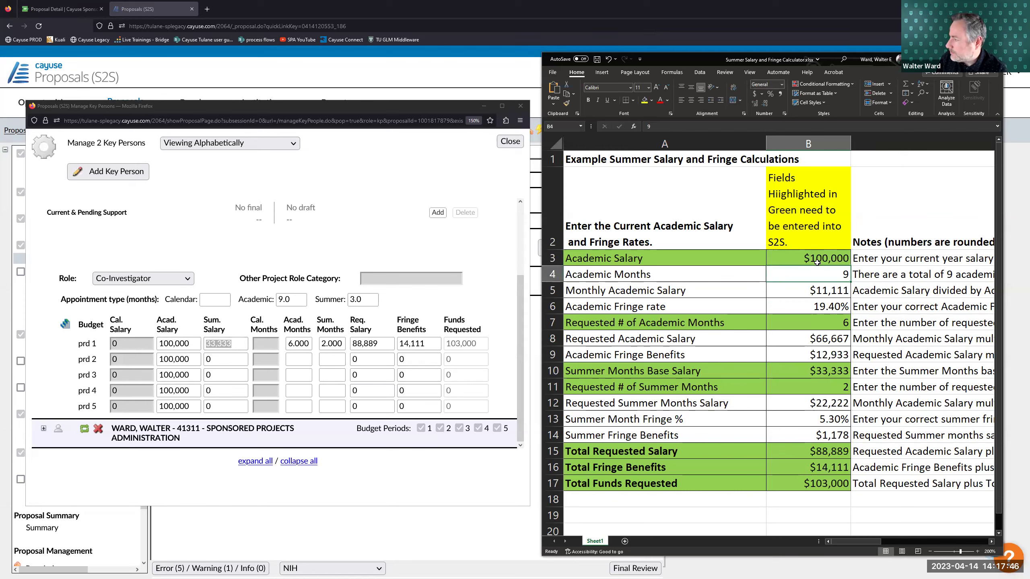
pyautogui.click(800, 319)
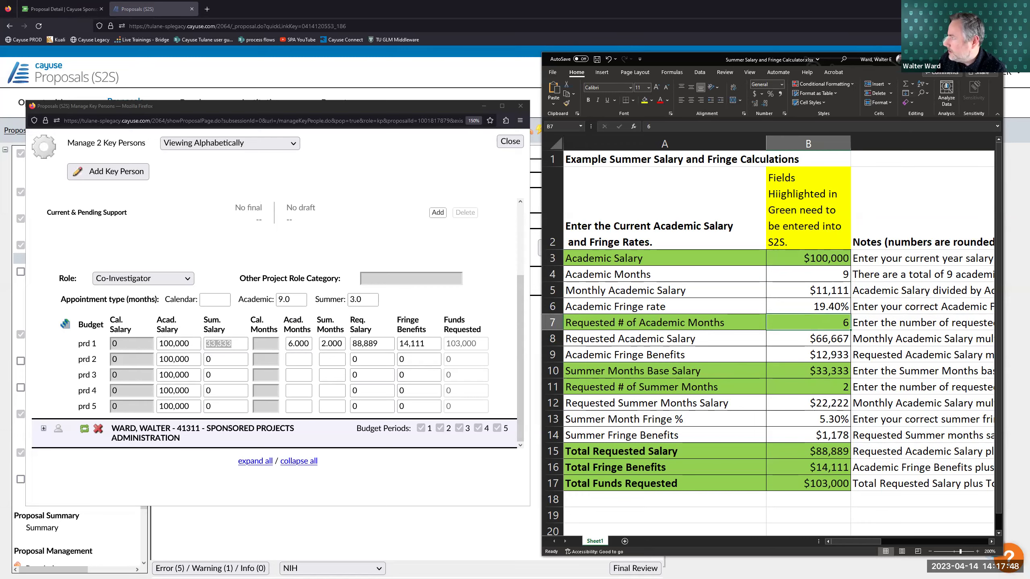
pyautogui.click(356, 107)
pyautogui.moveTo(357, 107); pyautogui.dragTo(438, 105)
# - Open the Key Person Budget Escalation dialog for the co-investigator's 3.0% salary and fringe rates
pyautogui.click(435, 321)
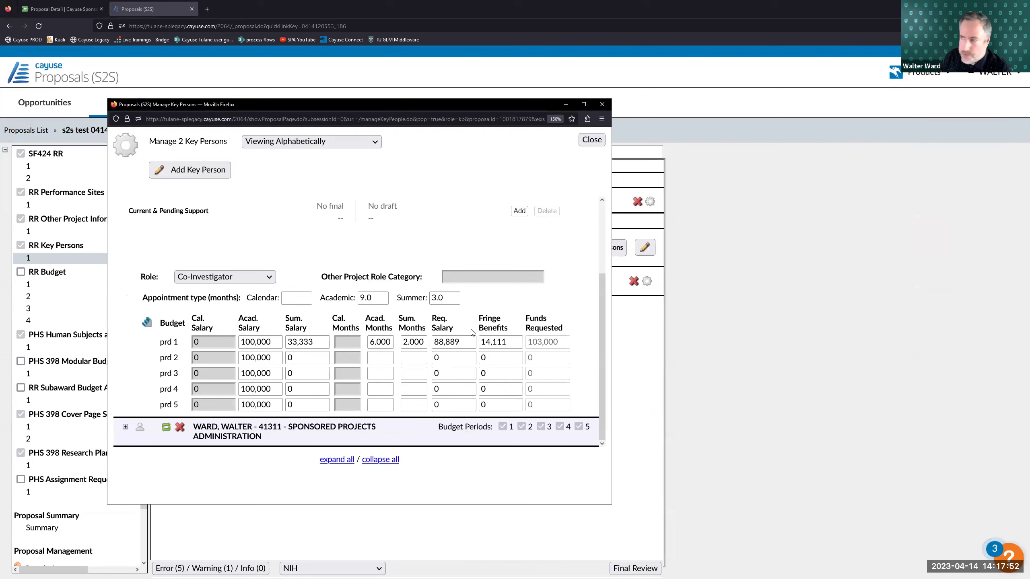
pyautogui.scroll(3, 285, 318)
pyautogui.scroll(-3, 281, 316)
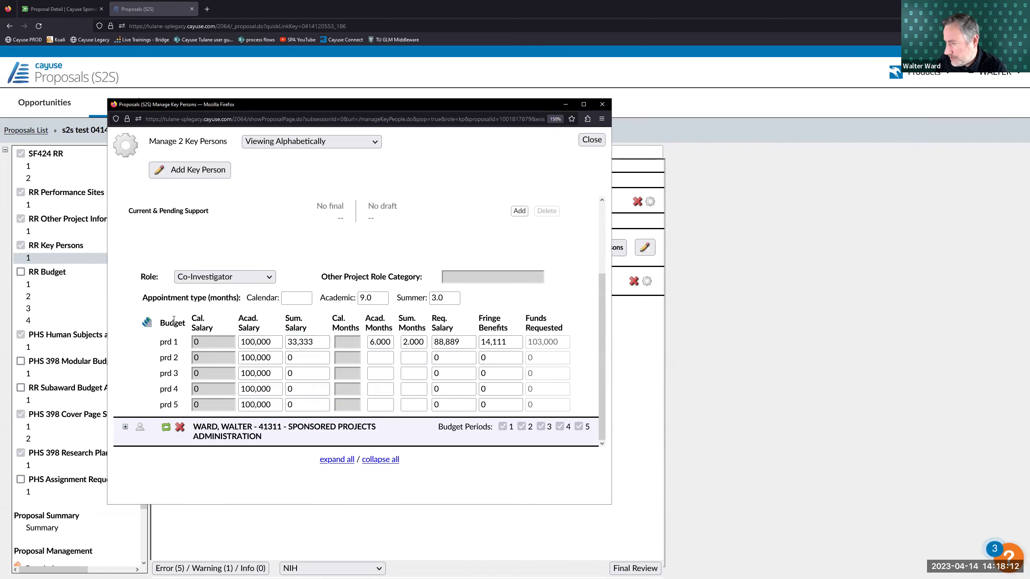
pyautogui.click(148, 324)
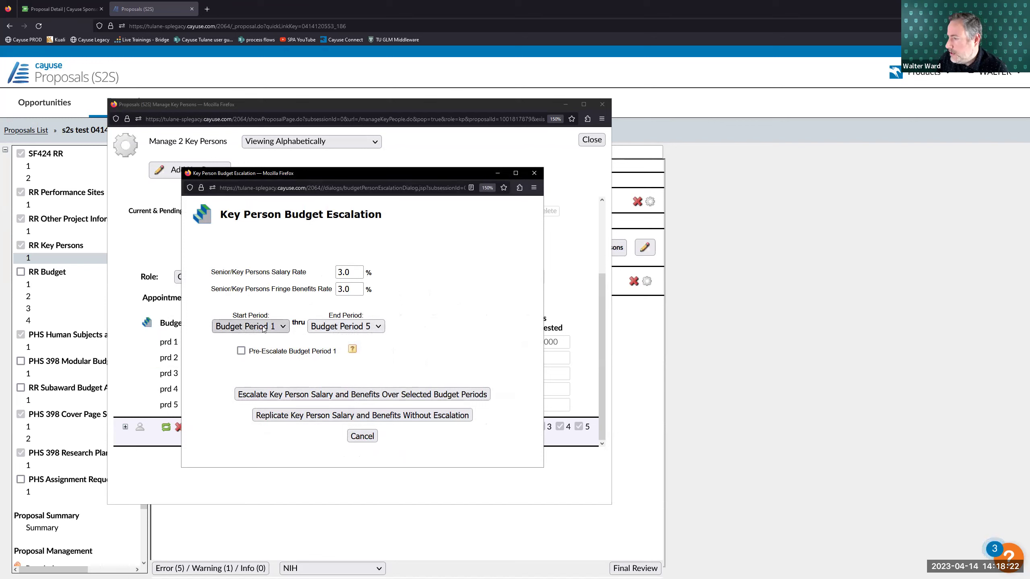
pyautogui.click(281, 327)
pyautogui.click(282, 327)
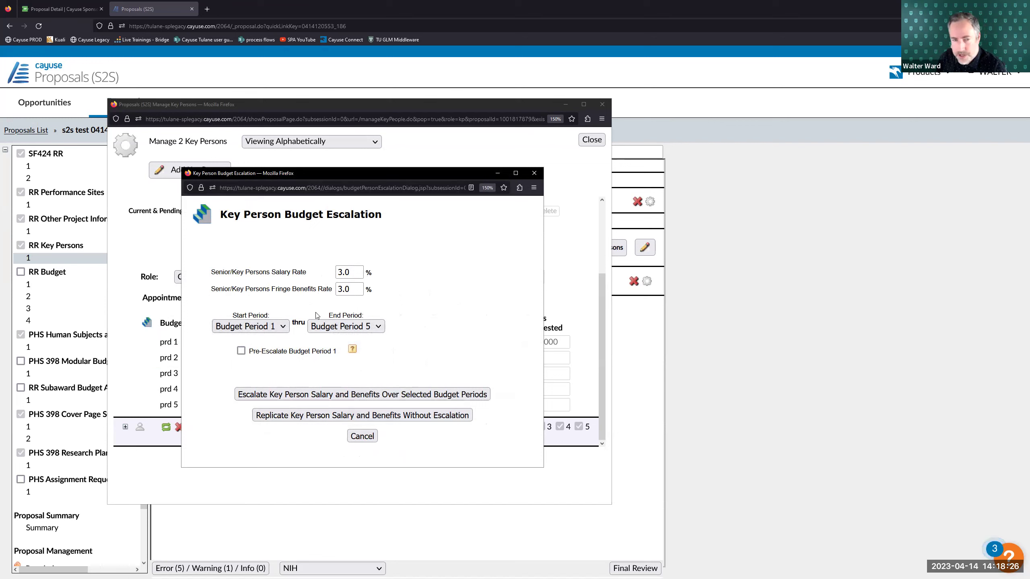
pyautogui.click(344, 327)
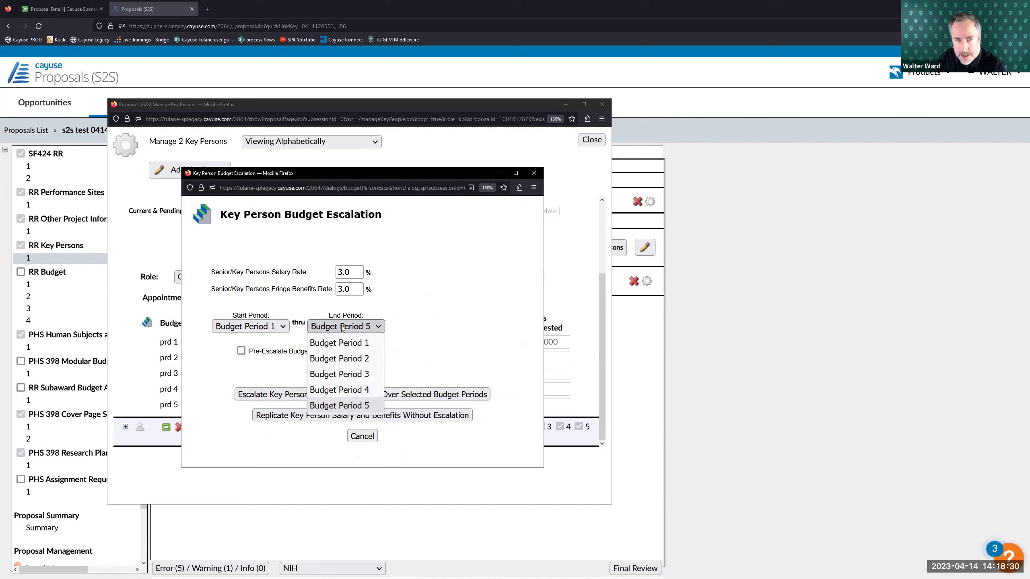
pyautogui.click(328, 405)
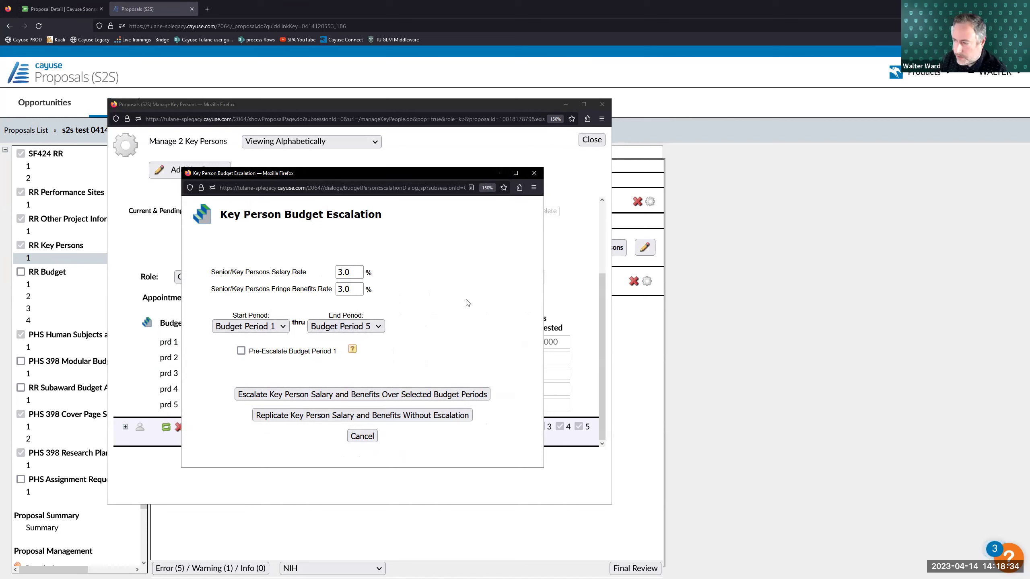
pyautogui.moveTo(250, 351)
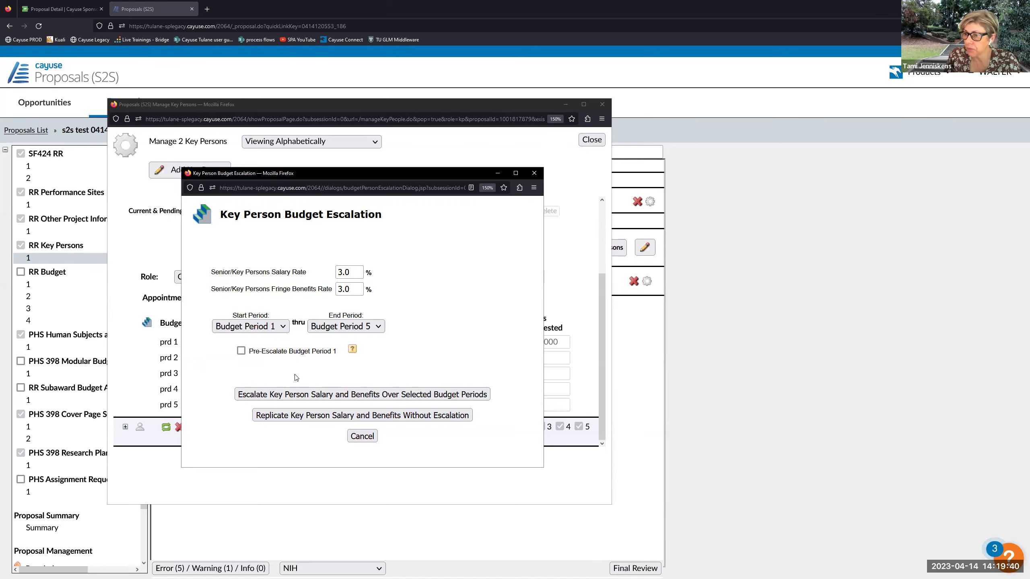
# - Enable Pre-Escalate Budget Period 1 and escalate salary and benefits 3% over periods 1–5
pyautogui.click(241, 352)
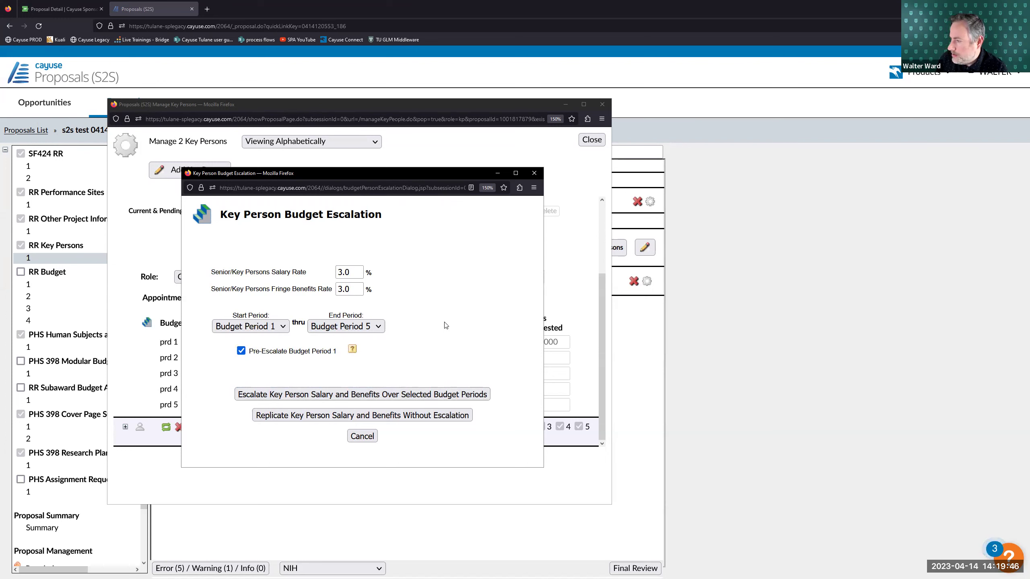
pyautogui.click(308, 395)
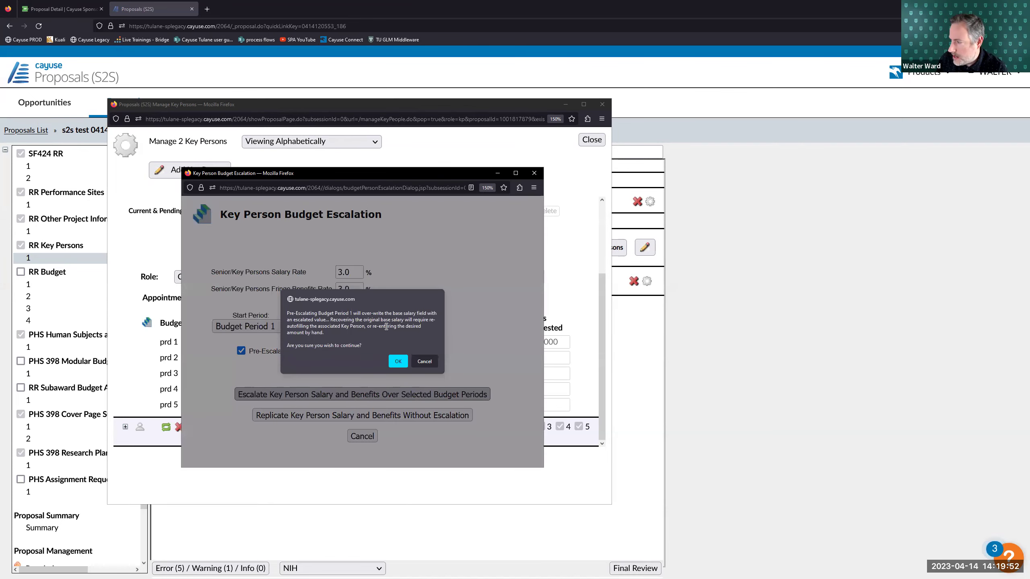
pyautogui.click(398, 362)
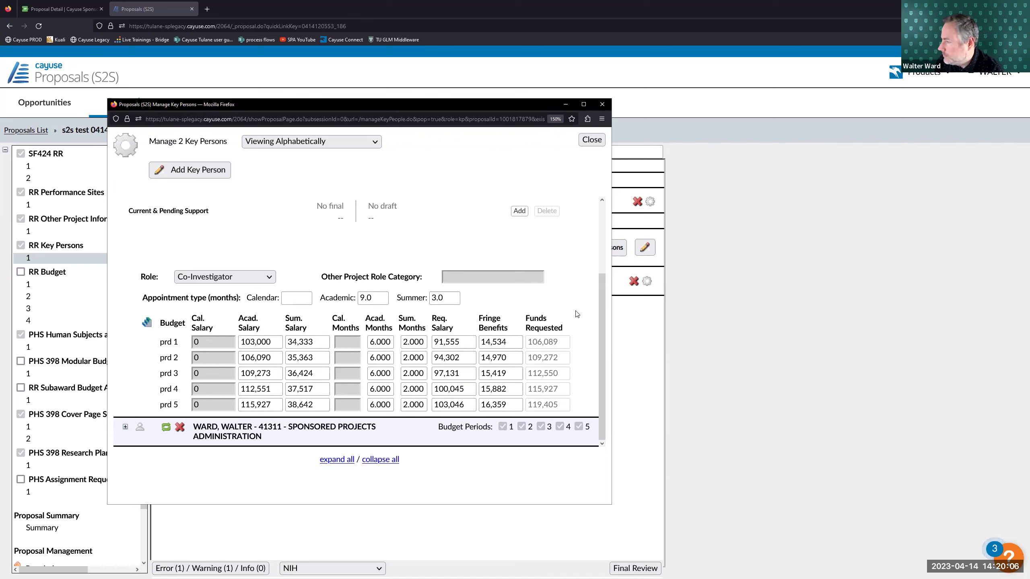
pyautogui.scroll(2, 138, 214)
# - Reopen Manage Key Persons and re-autofill the PI's details from their profile
pyautogui.click(126, 206)
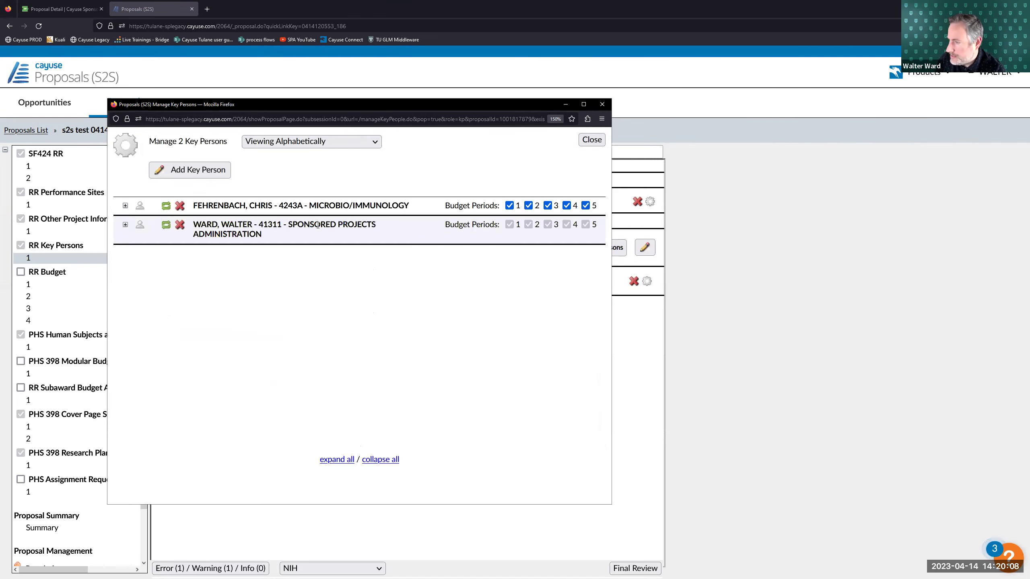
pyautogui.click(593, 141)
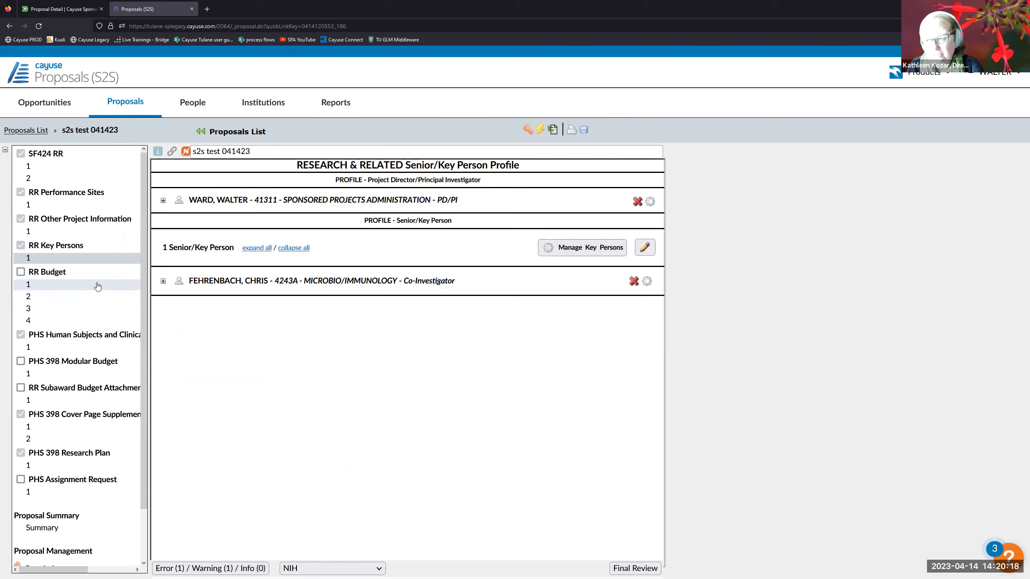
pyautogui.click(565, 250)
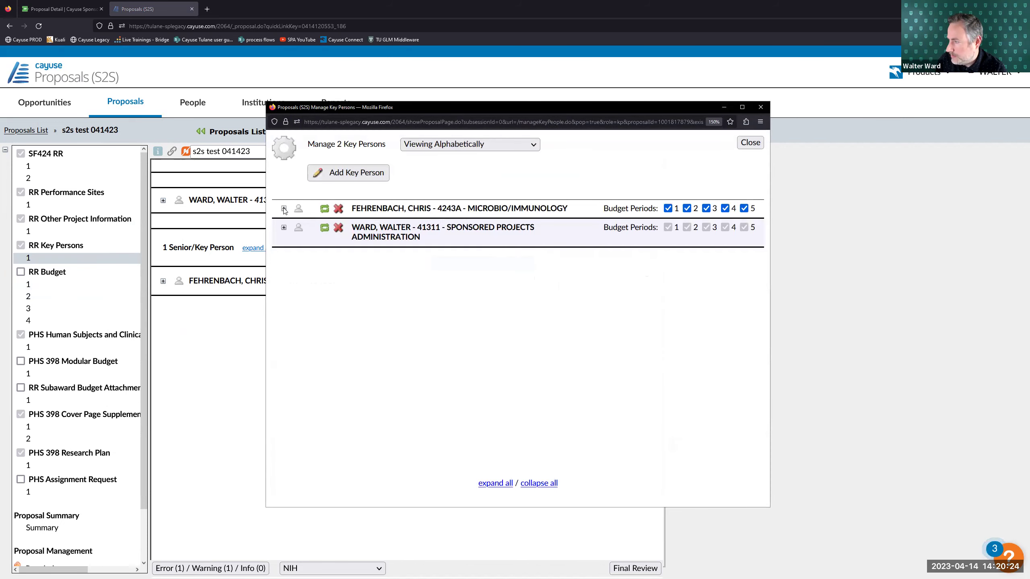
pyautogui.click(284, 228)
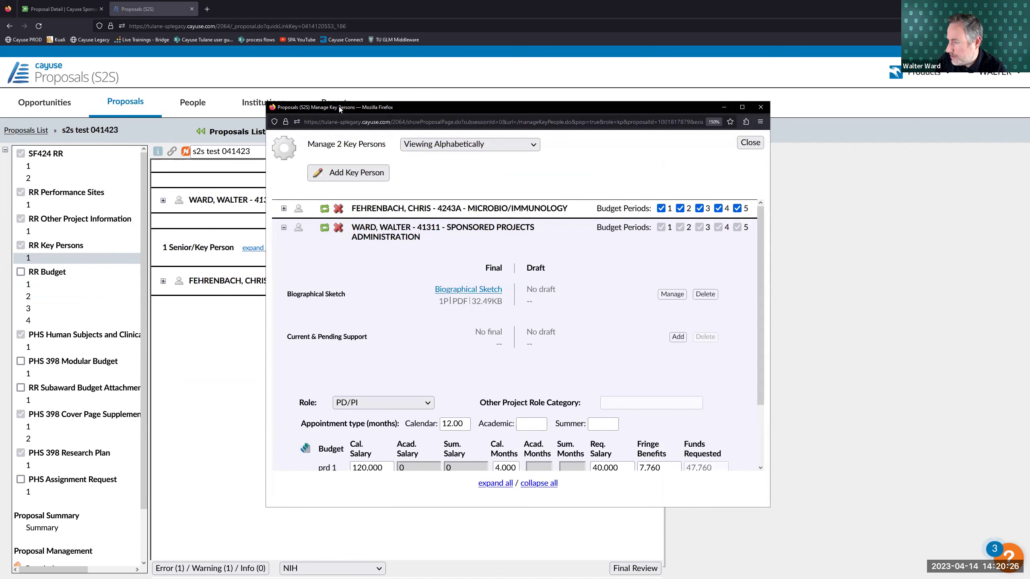
pyautogui.moveTo(247, 111); pyautogui.dragTo(239, 96)
pyautogui.scroll(-3, 481, 409)
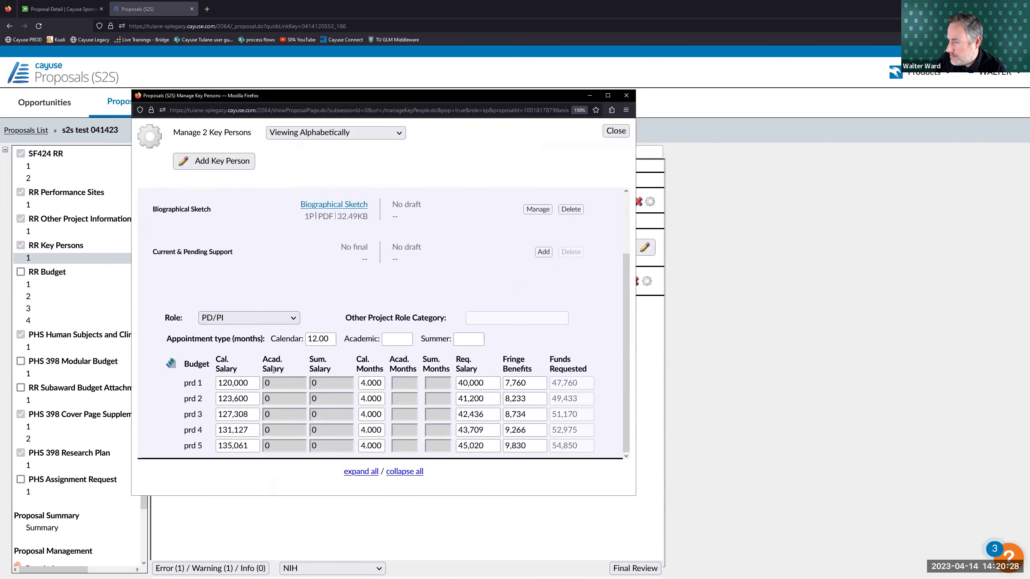
pyautogui.scroll(3, 482, 409)
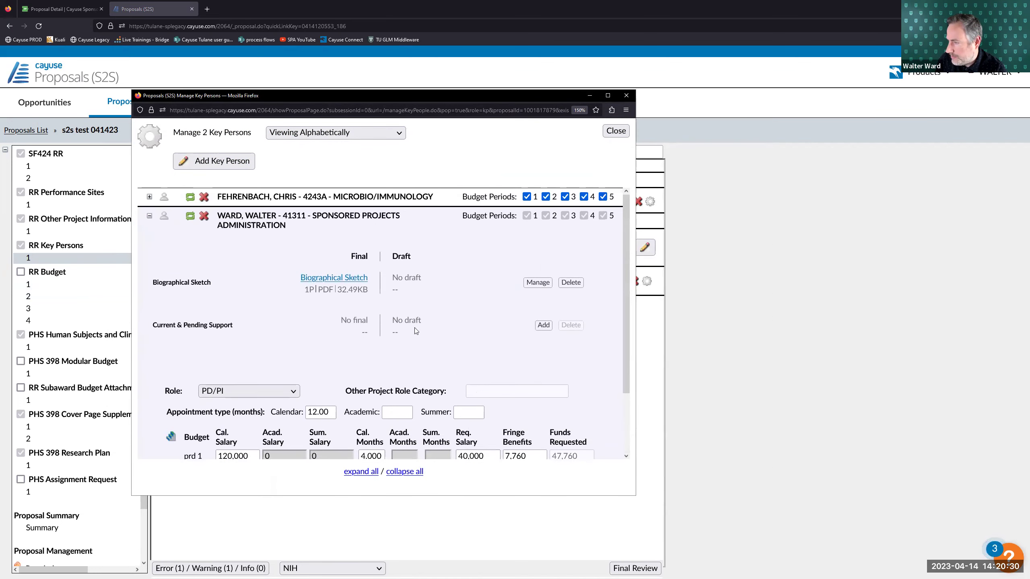
pyautogui.click(190, 219)
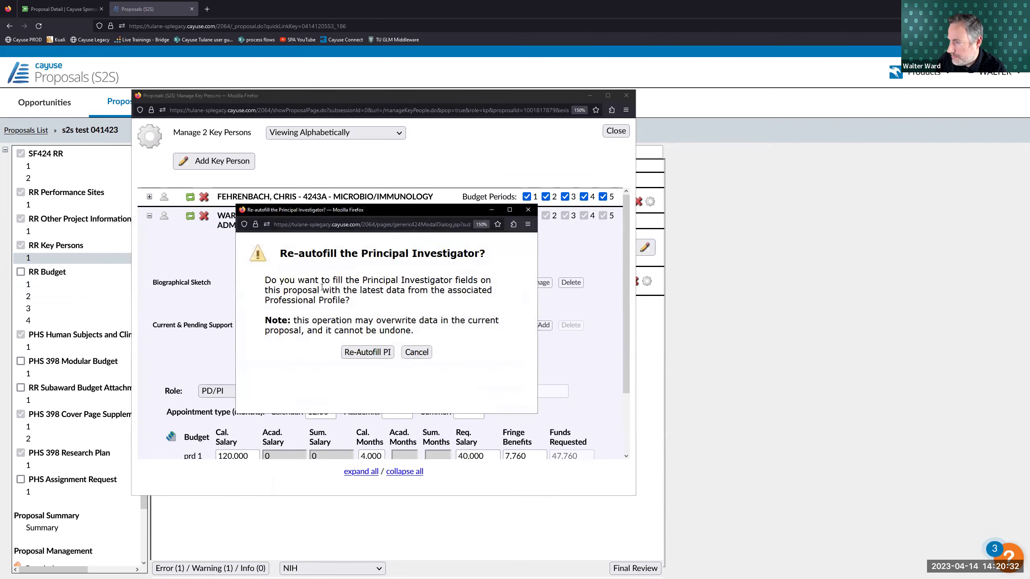
pyautogui.click(373, 352)
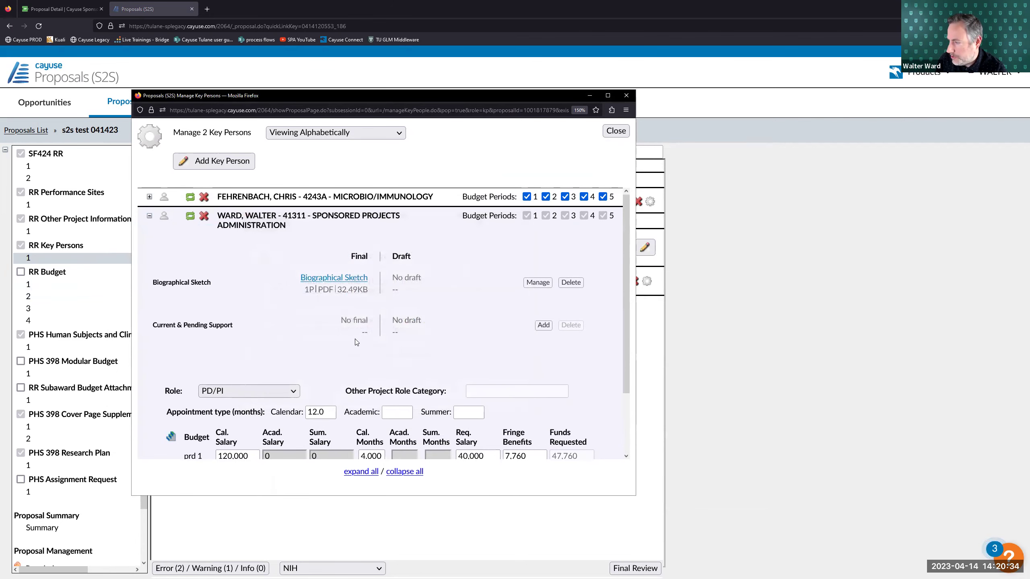
# - Open the Key Person Budget Escalation dialog for the PD/PI
pyautogui.scroll(-2, 365, 357)
pyautogui.moveTo(327, 380)
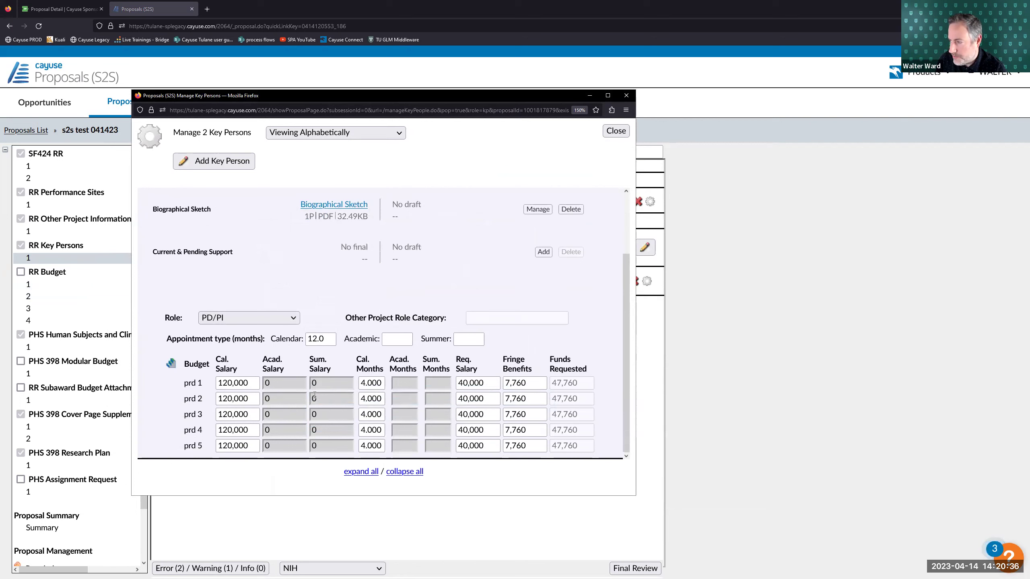
pyautogui.moveTo(273, 380)
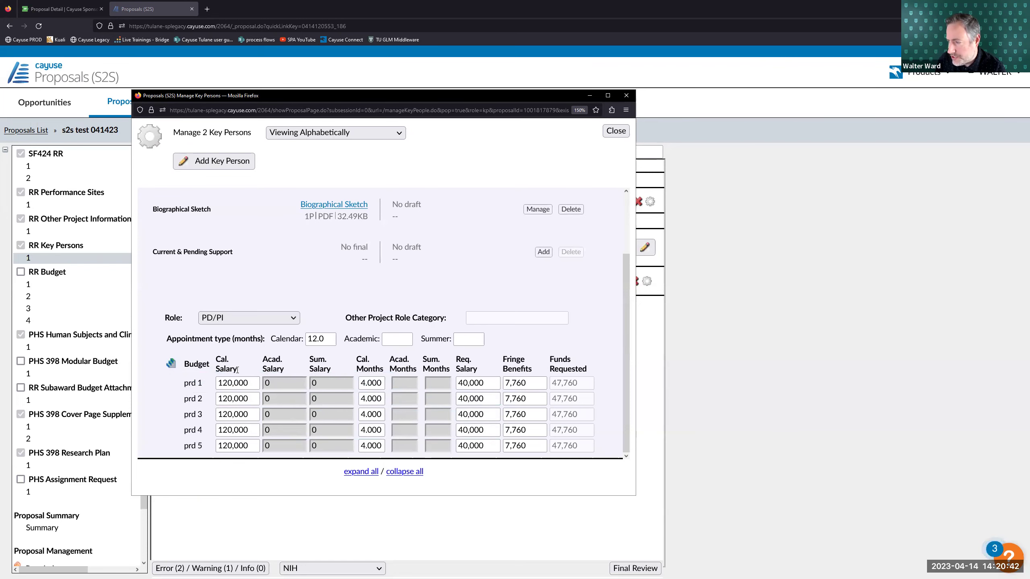
pyautogui.click(172, 364)
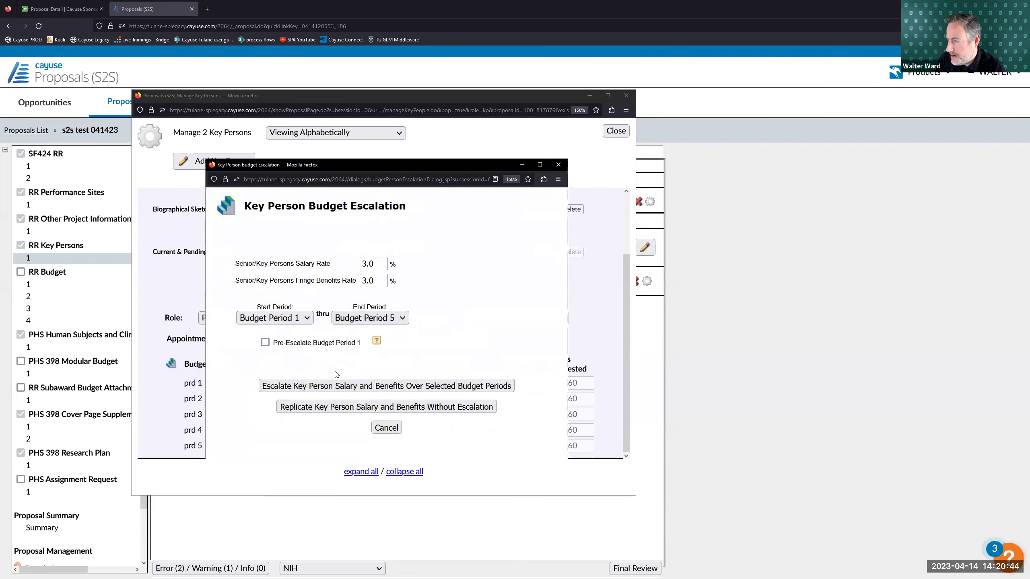
# - Replicate the PI's 120,000 salary across all periods without escalation
pyautogui.click(323, 387)
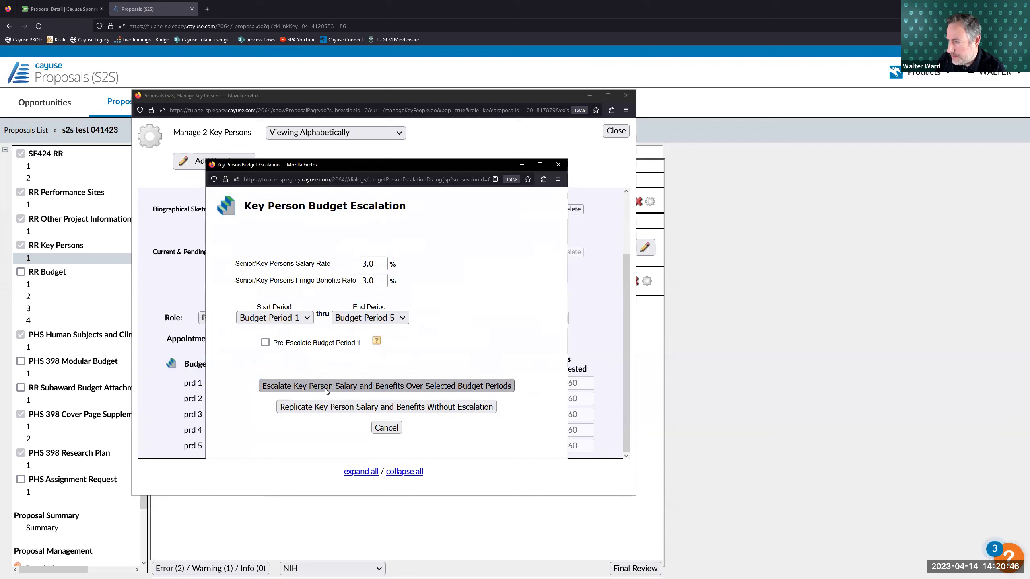
pyautogui.click(170, 364)
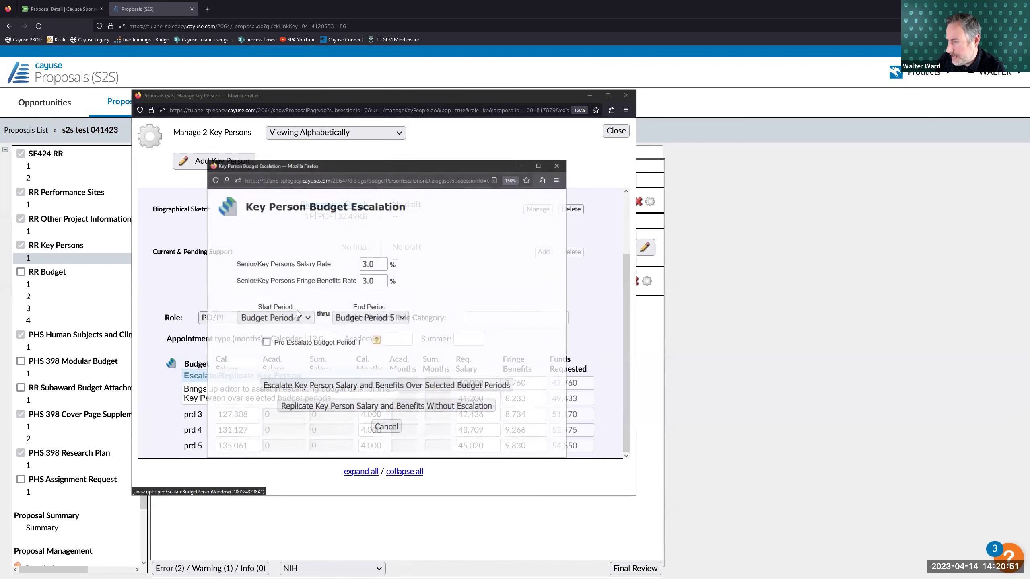
pyautogui.click(327, 407)
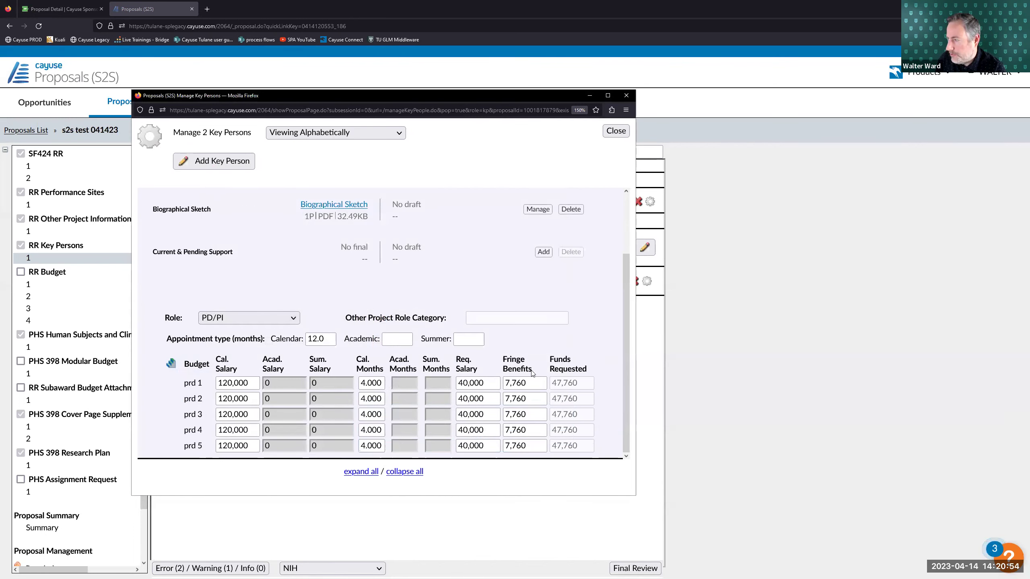
pyautogui.doubleClick(381, 382)
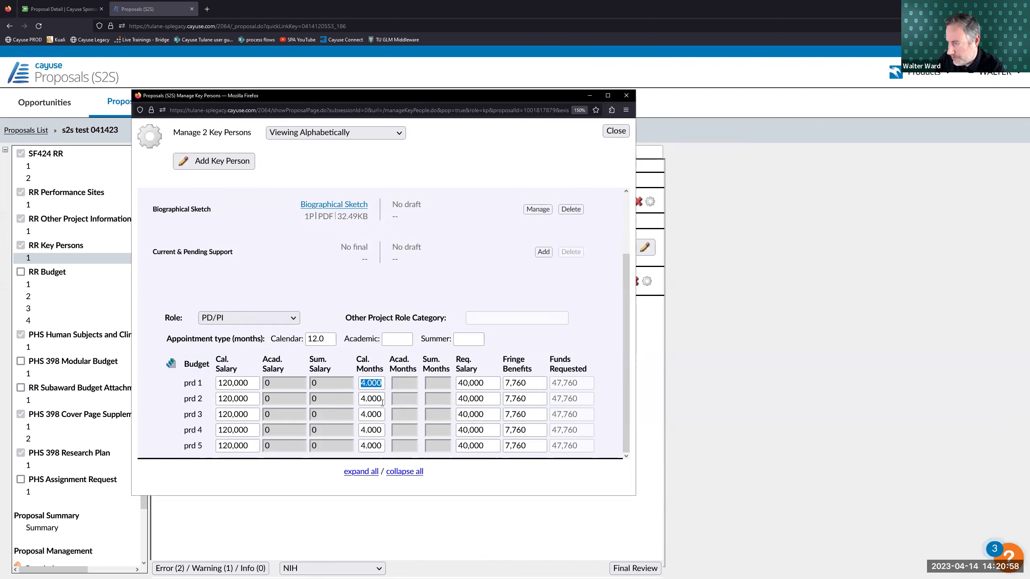
pyautogui.press('Tab')
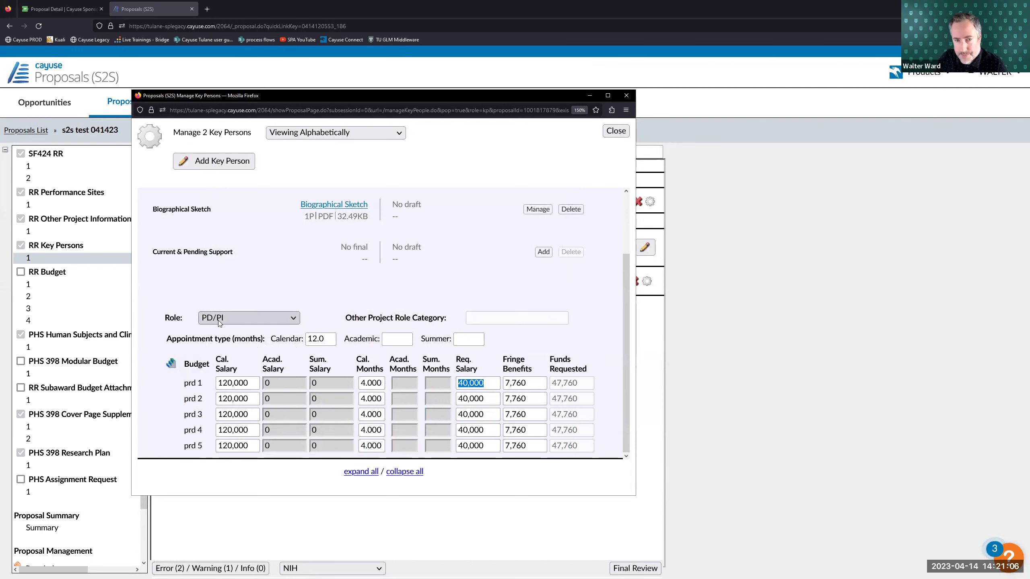
pyautogui.click(393, 264)
# - Escalate the PI's salary 3% per period and close the key persons window
pyautogui.click(171, 363)
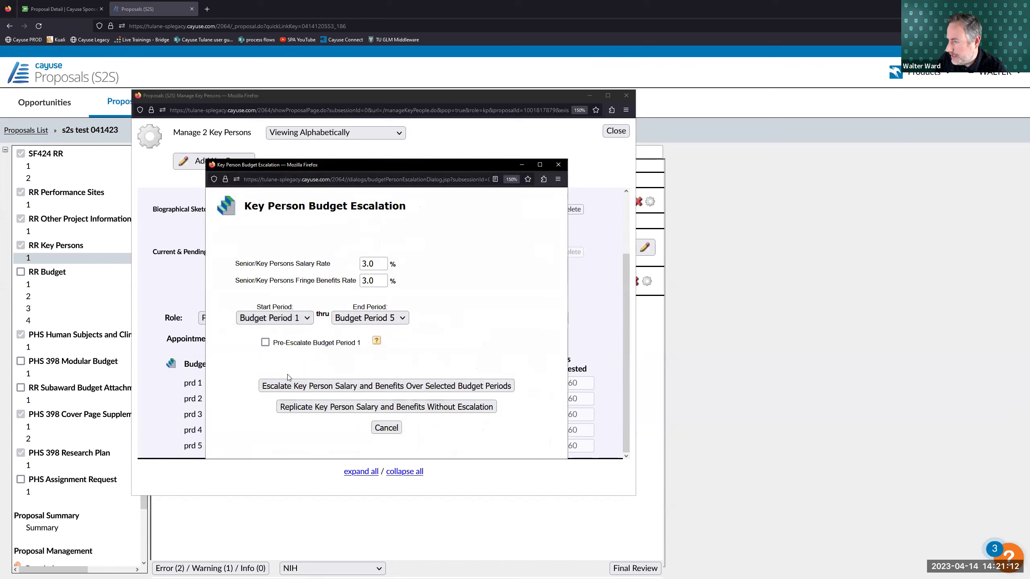
pyautogui.click(384, 385)
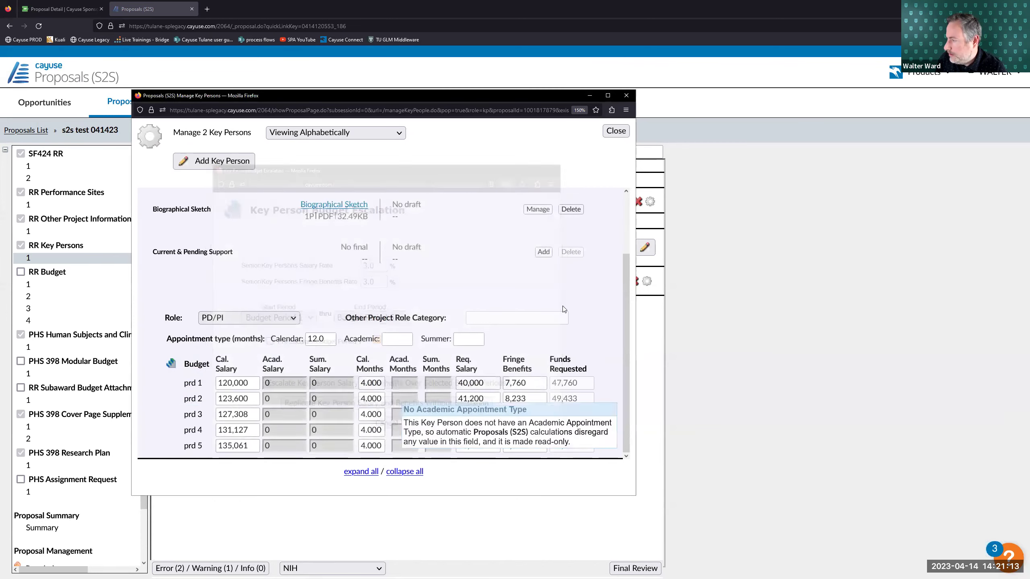
pyautogui.click(615, 131)
pyautogui.click(39, 286)
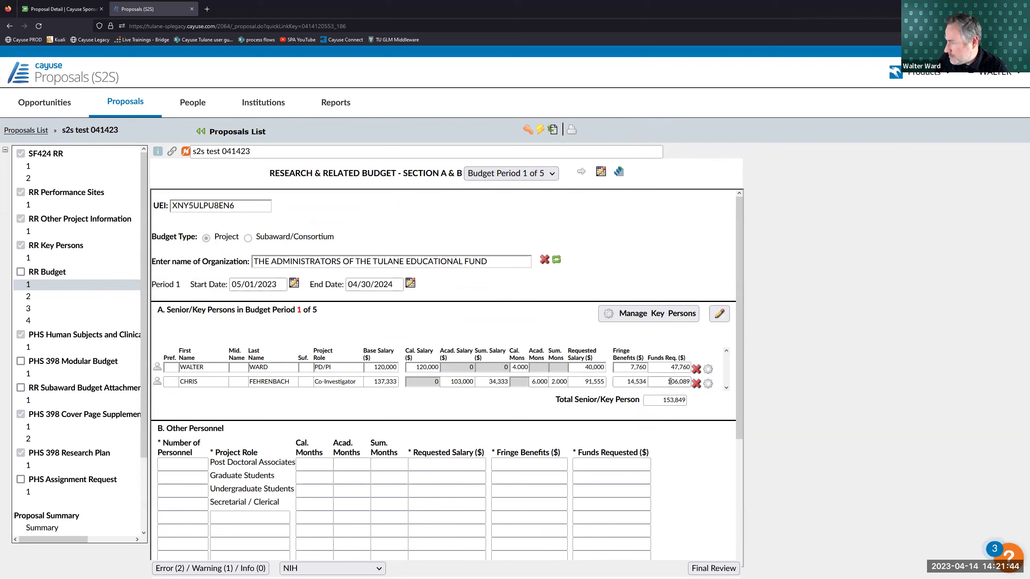
# - Page through budget periods back to period 1 and view Section B's 153,849 total
pyautogui.click(582, 173)
pyautogui.click(582, 173)
pyautogui.click(582, 174)
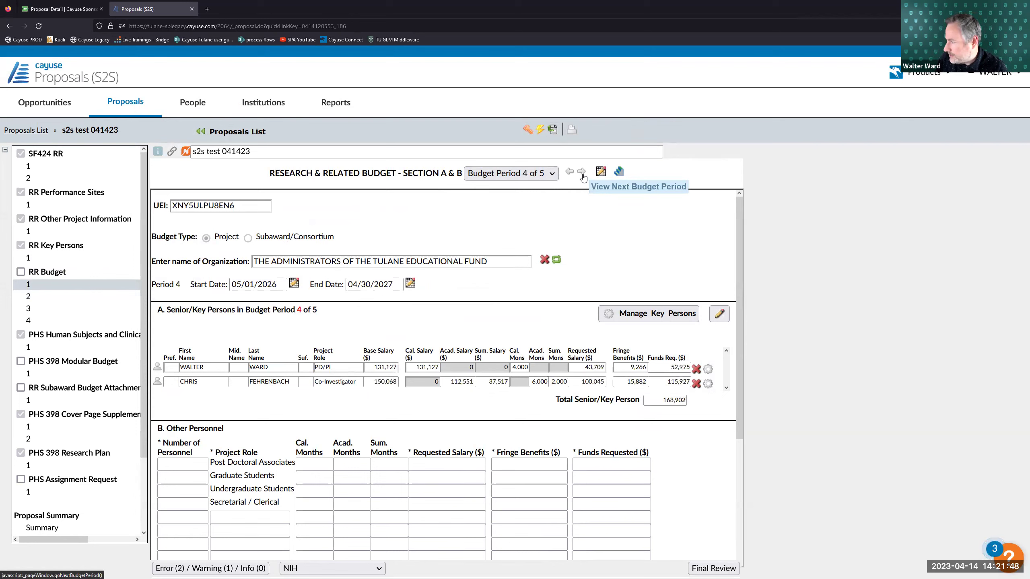
pyautogui.click(569, 173)
pyautogui.click(570, 173)
pyautogui.click(570, 173)
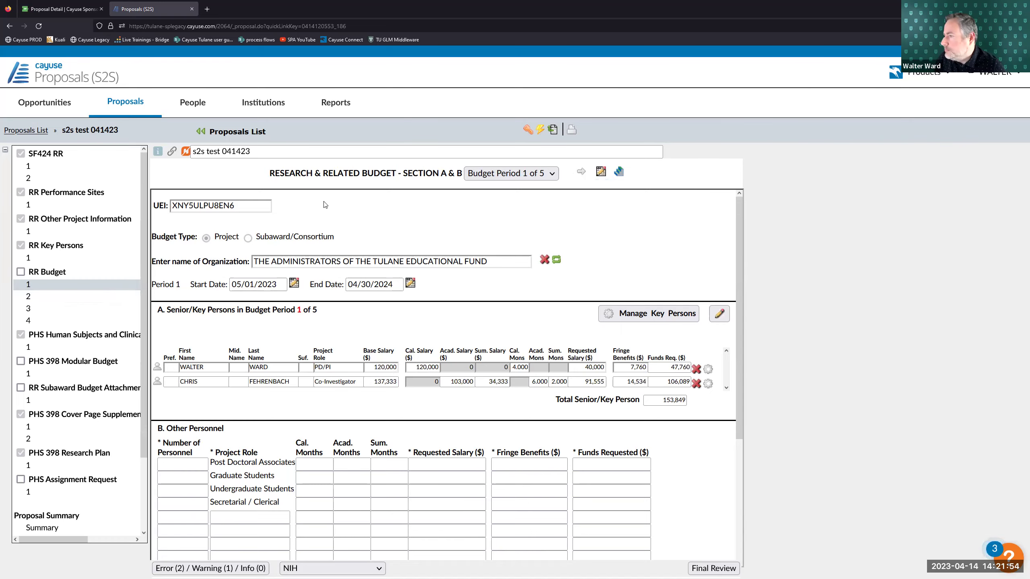
pyautogui.scroll(-2, 333, 374)
pyautogui.scroll(-2, 328, 321)
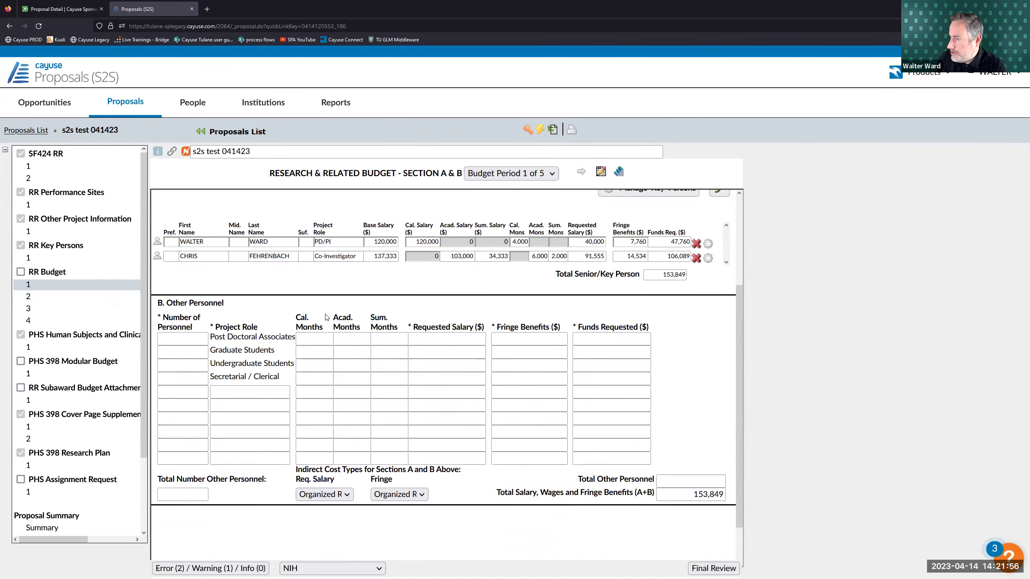
pyautogui.scroll(4, 326, 317)
pyautogui.scroll(-3, 172, 268)
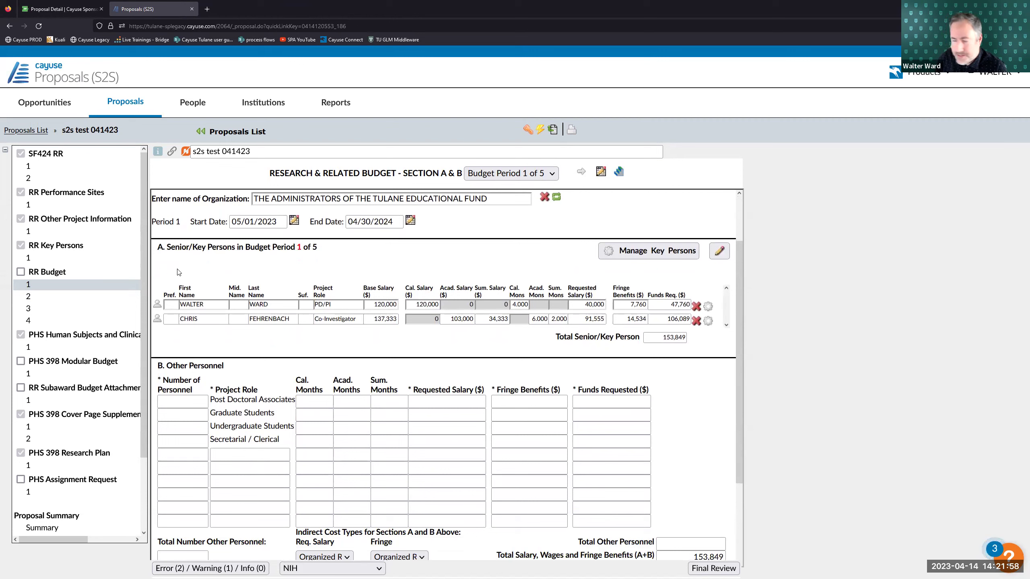
# - Enter 3 Post Doctoral Associates with 36 calendar months and 60,000 requested salary
pyautogui.scroll(-3, 179, 284)
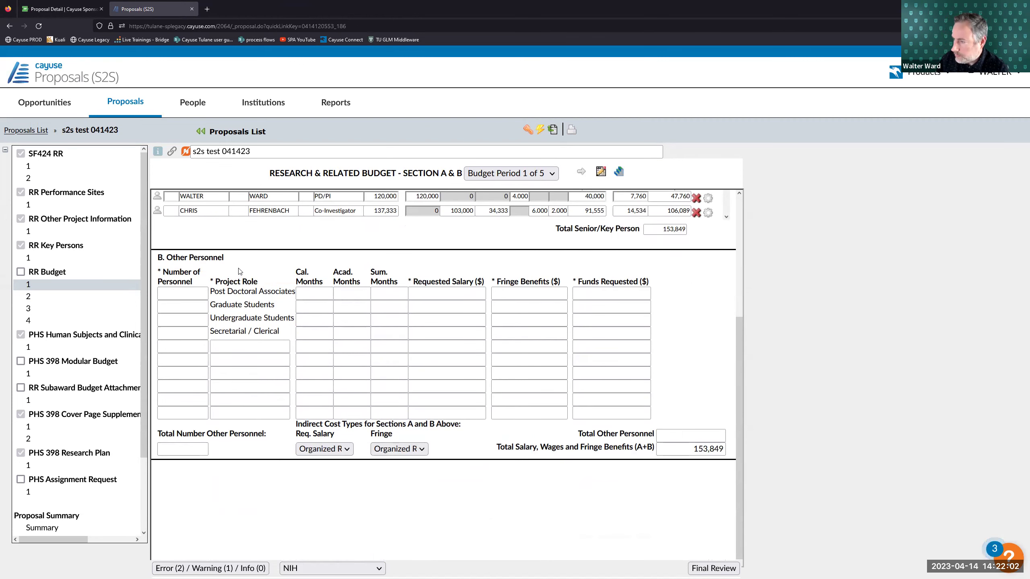
pyautogui.click(186, 298)
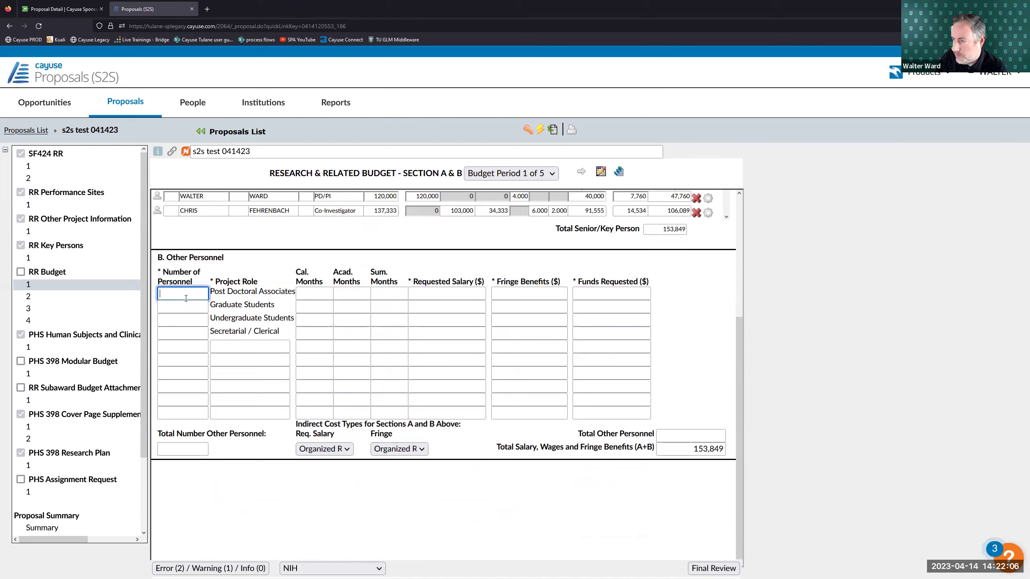
pyautogui.write('3')
pyautogui.click(271, 276)
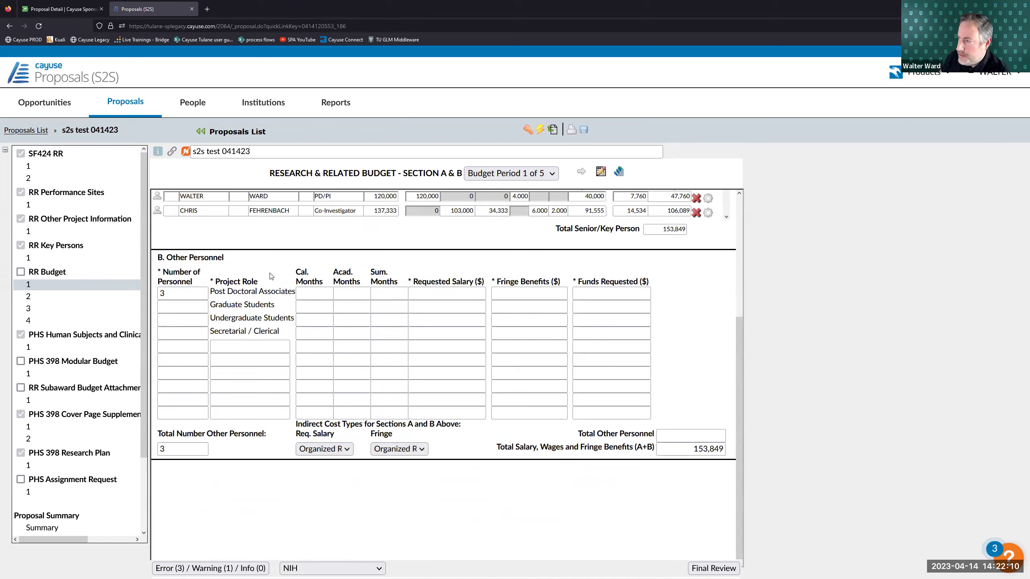
pyautogui.click(315, 293)
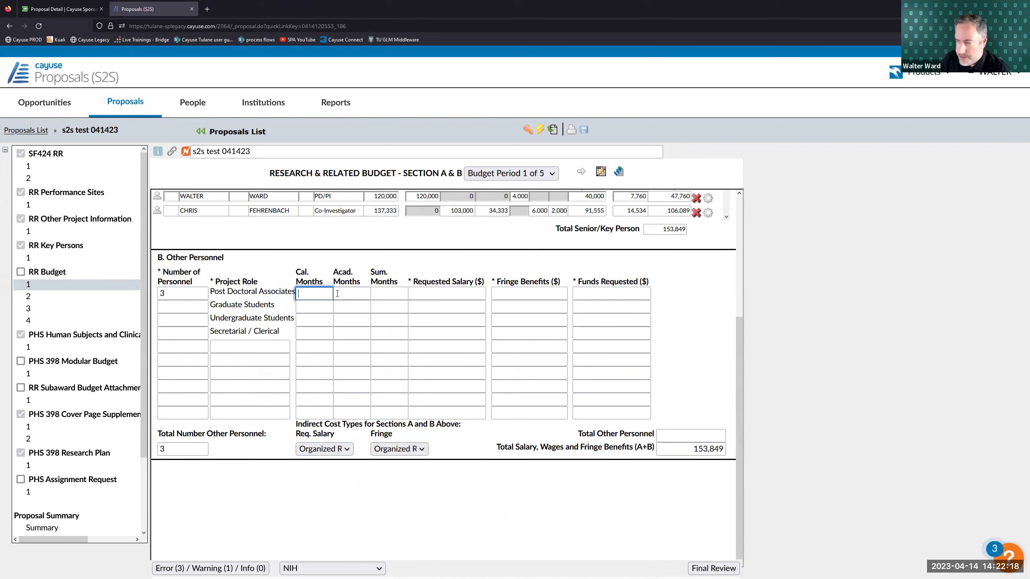
pyautogui.write('36')
pyautogui.press('Tab')
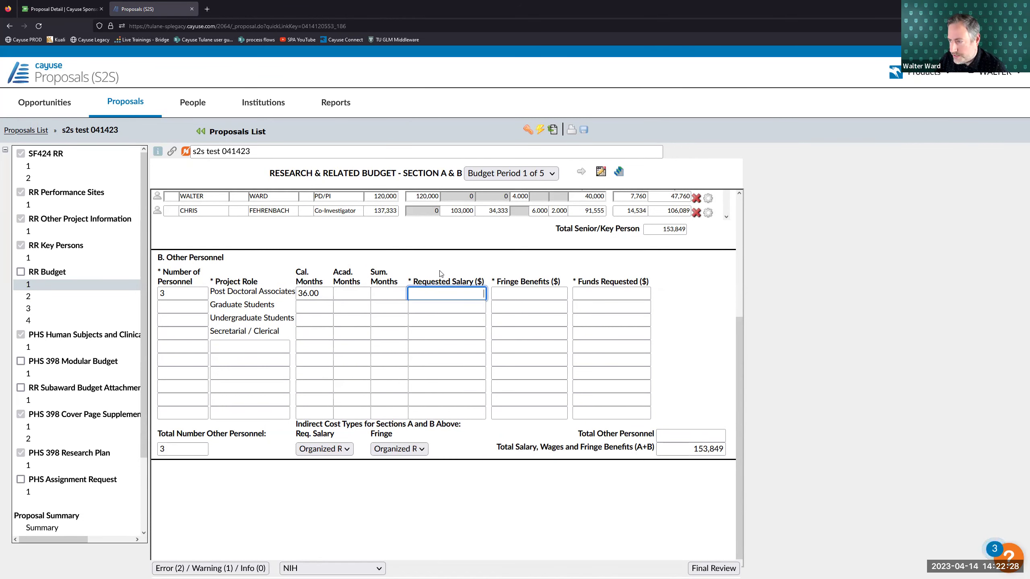
pyautogui.write('60000')
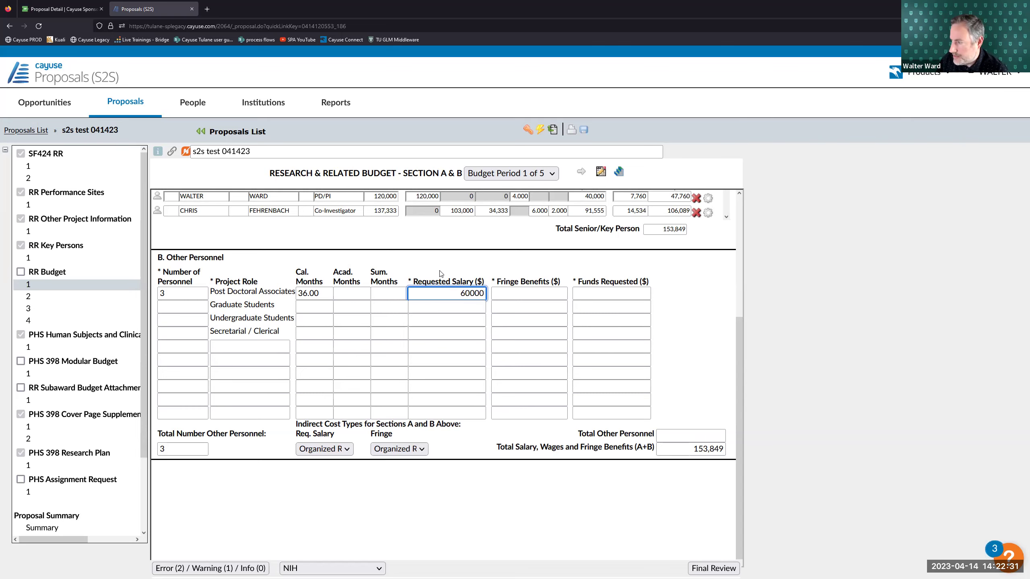
pyautogui.press('Tab')
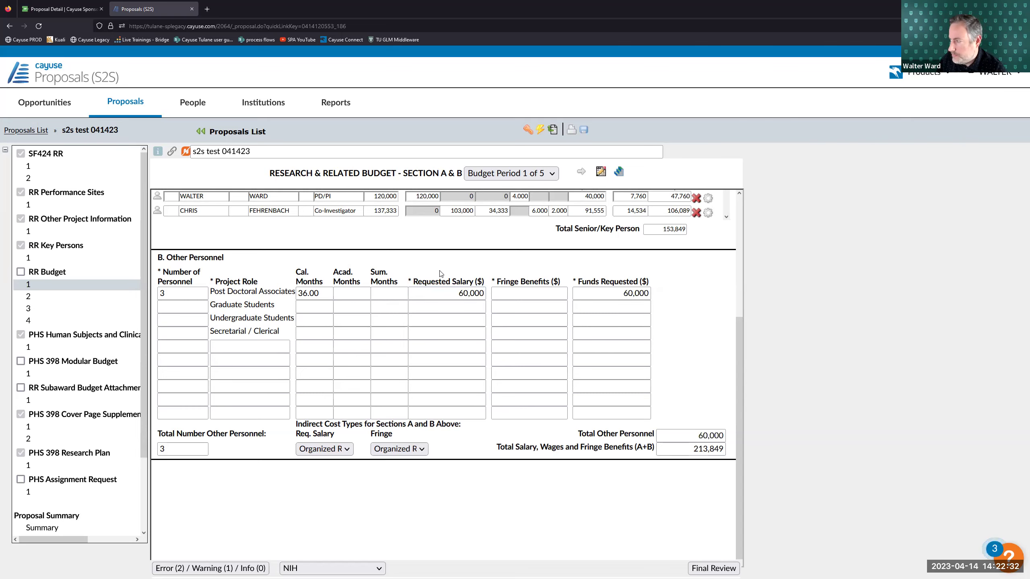
# - Set the postdoc fringe benefits to 20%, giving 12,000
pyautogui.click(512, 293)
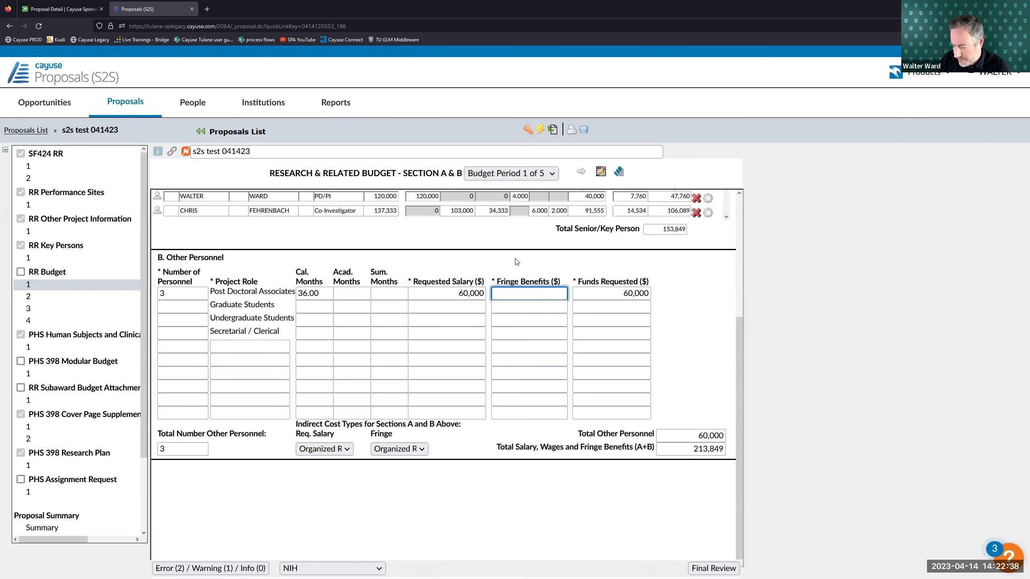
pyautogui.write('3000')
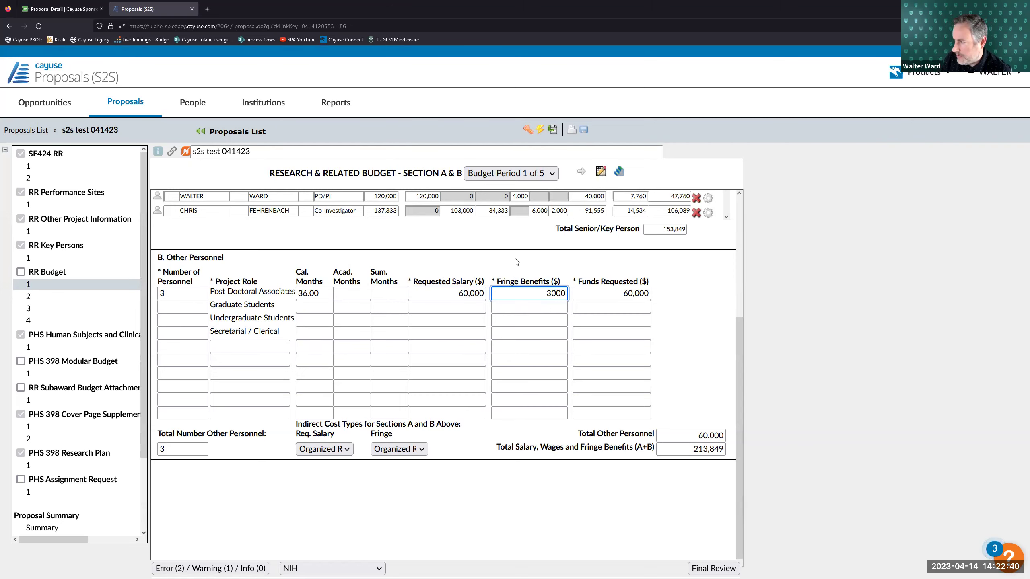
pyautogui.click(515, 262)
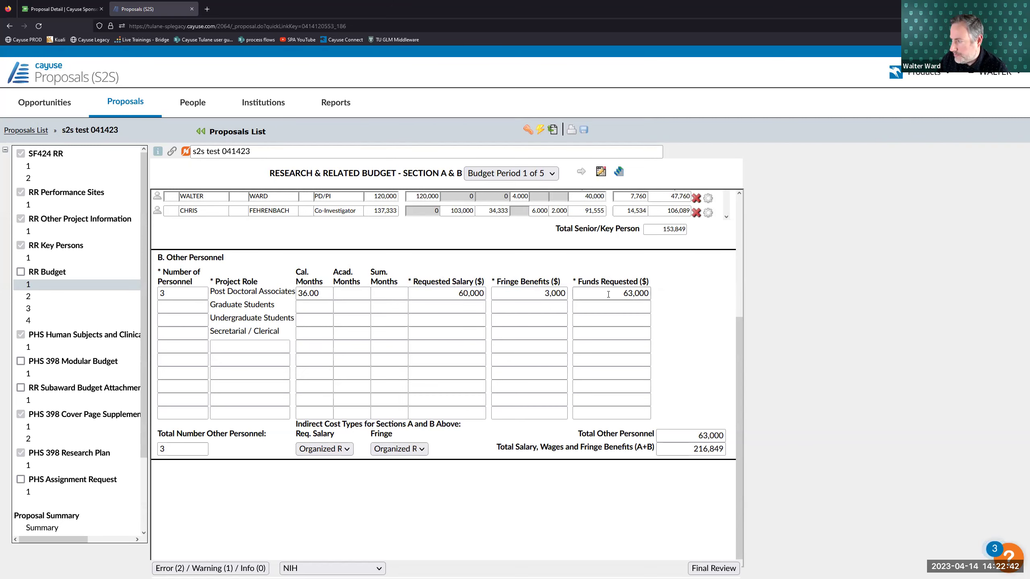
pyautogui.doubleClick(564, 293)
pyautogui.press('BackSpace')
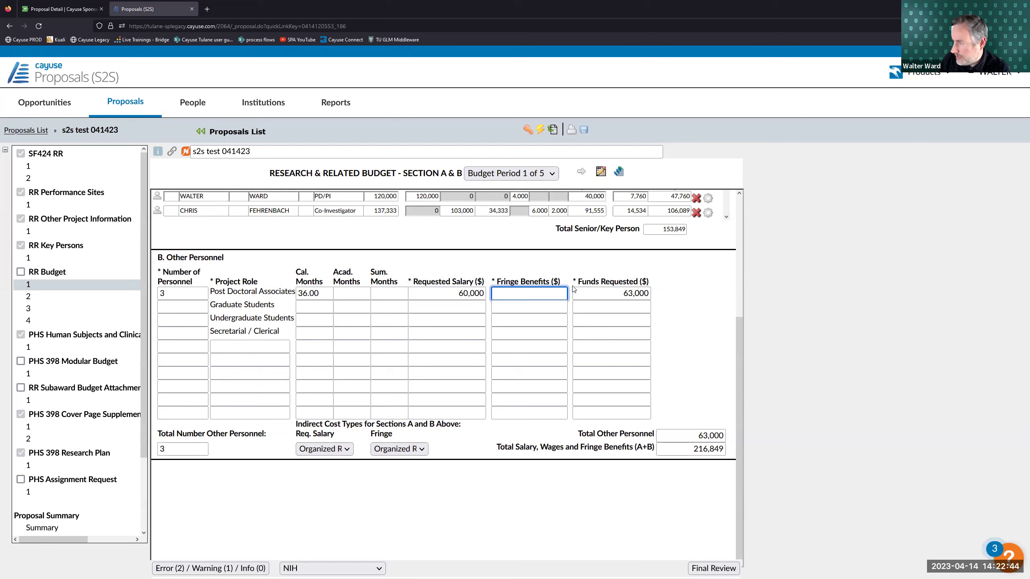
pyautogui.click(573, 289)
pyautogui.click(542, 294)
pyautogui.write('20')
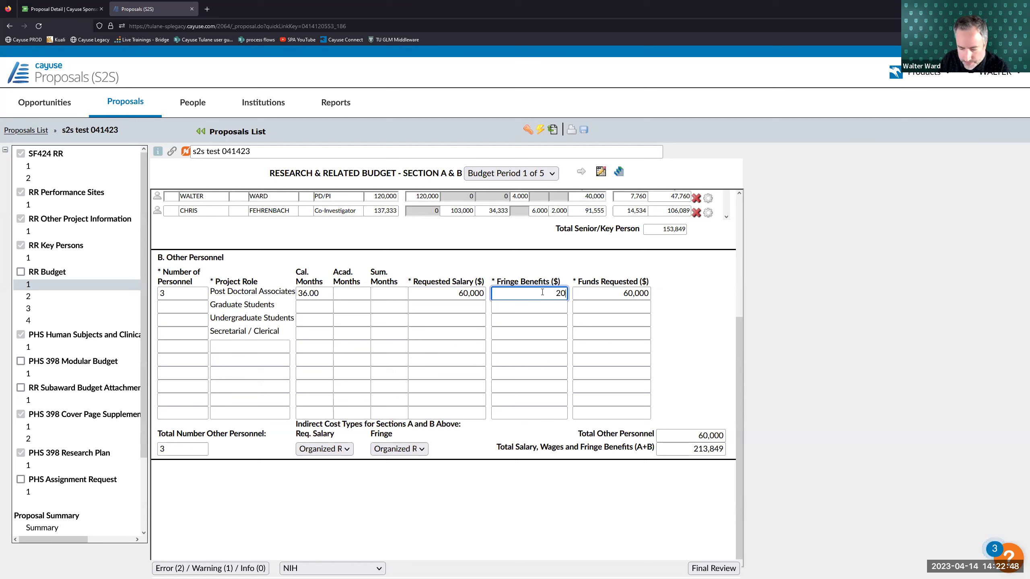
pyautogui.write('%')
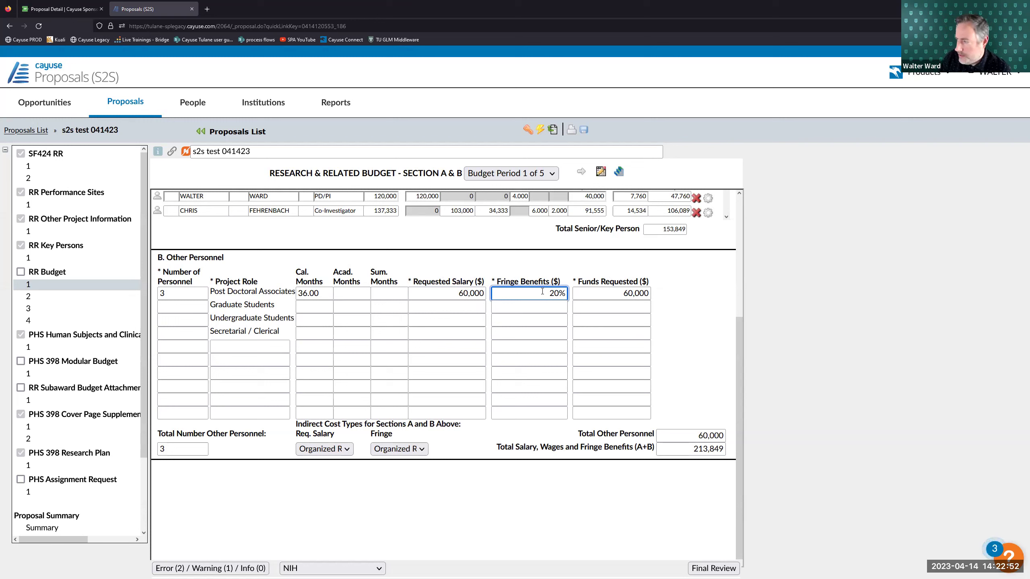
pyautogui.click(534, 278)
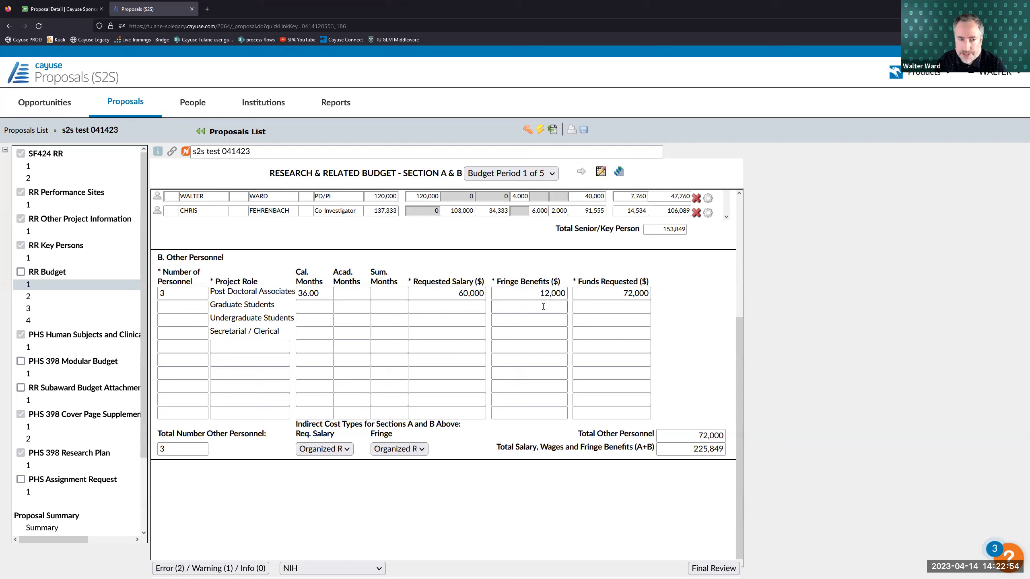
pyautogui.click(466, 293)
pyautogui.click(475, 267)
pyautogui.click(525, 294)
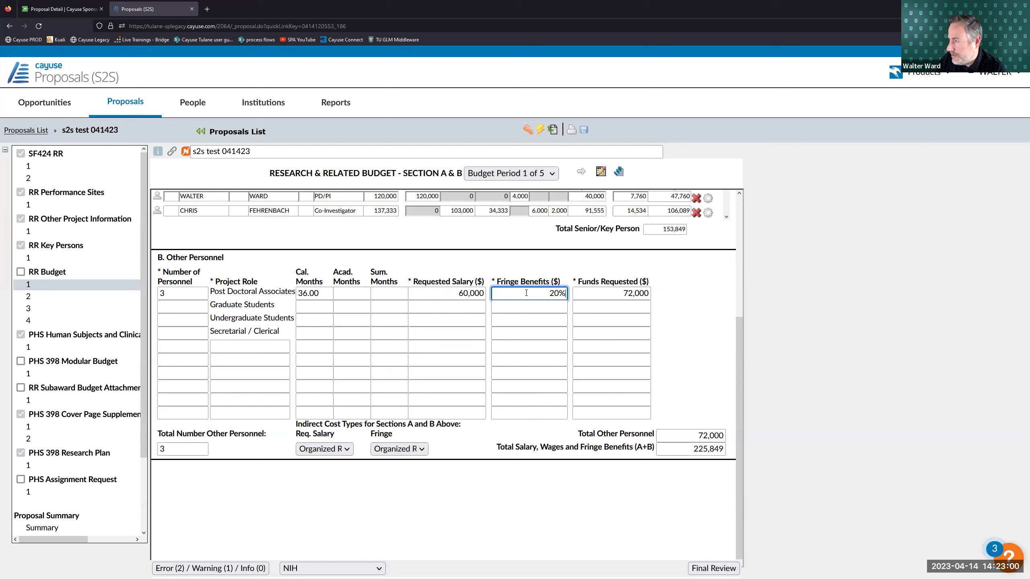
pyautogui.click(534, 270)
pyautogui.click(537, 291)
pyautogui.click(529, 304)
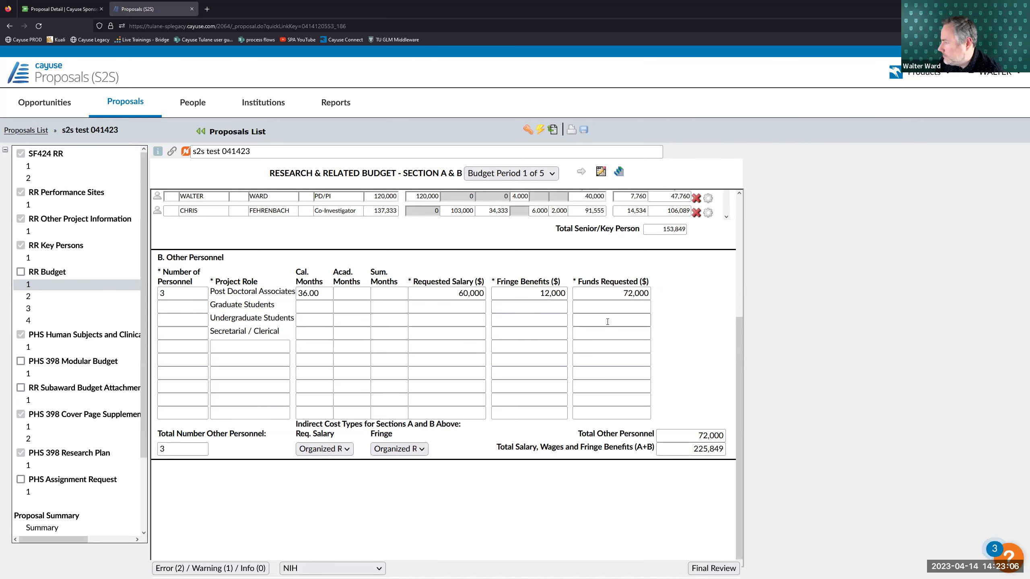
# - Add 1 graduate student at 6 months, 5,000 salary and 500 fringe
pyautogui.click(182, 307)
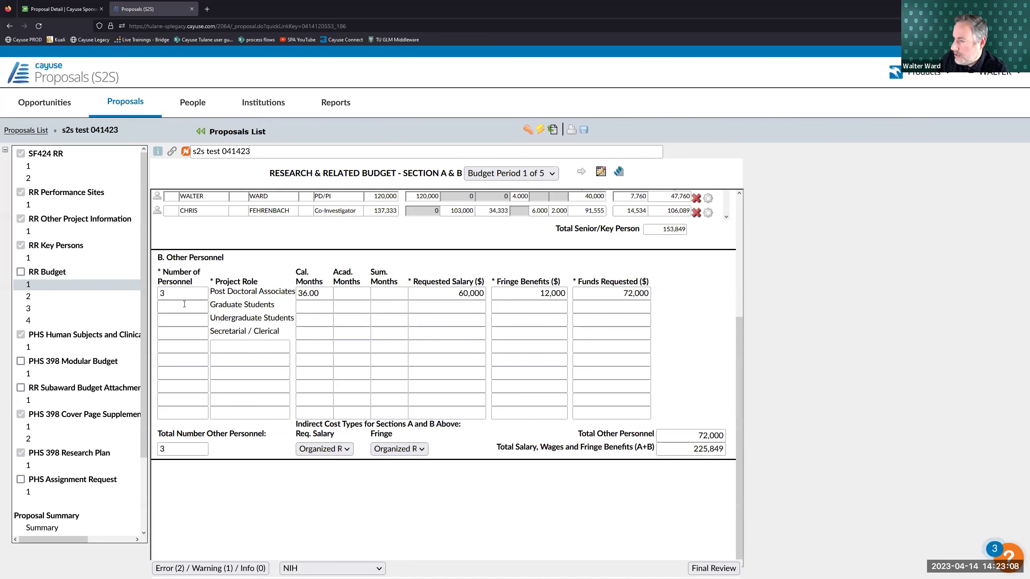
pyautogui.write('1')
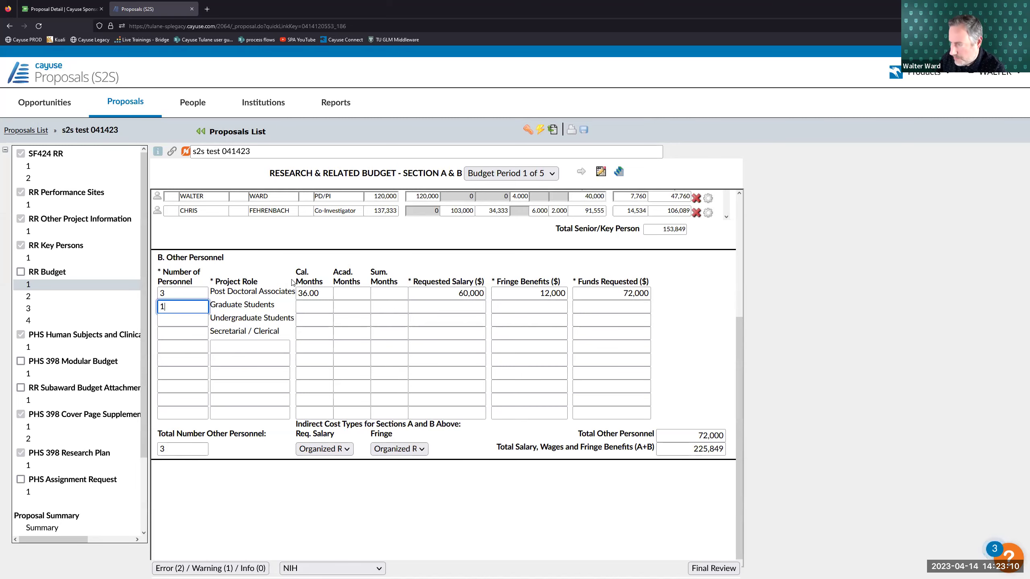
pyautogui.click(313, 305)
pyautogui.write('6')
pyautogui.click(334, 307)
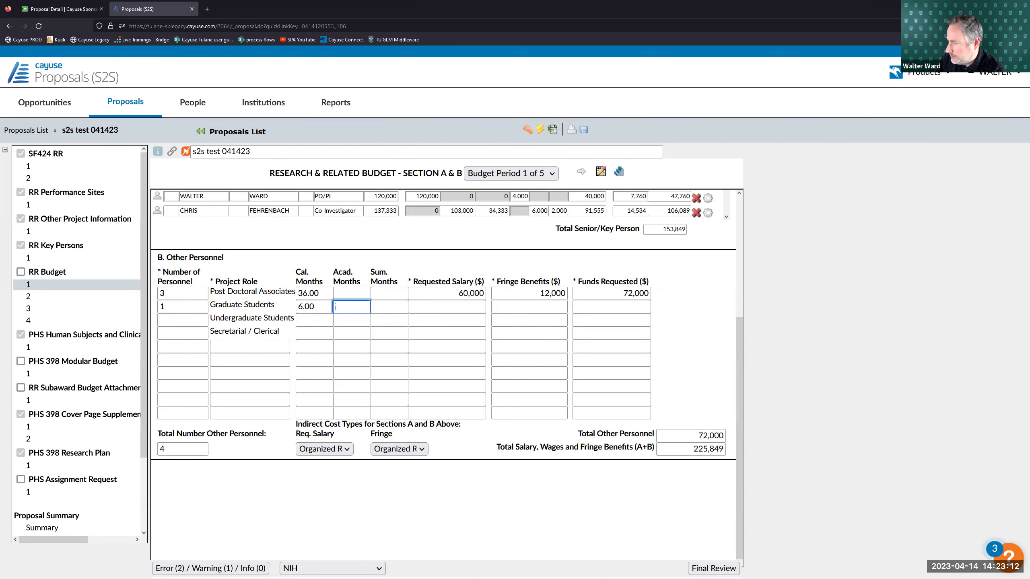
pyautogui.click(471, 313)
pyautogui.write('5000')
pyautogui.click(544, 305)
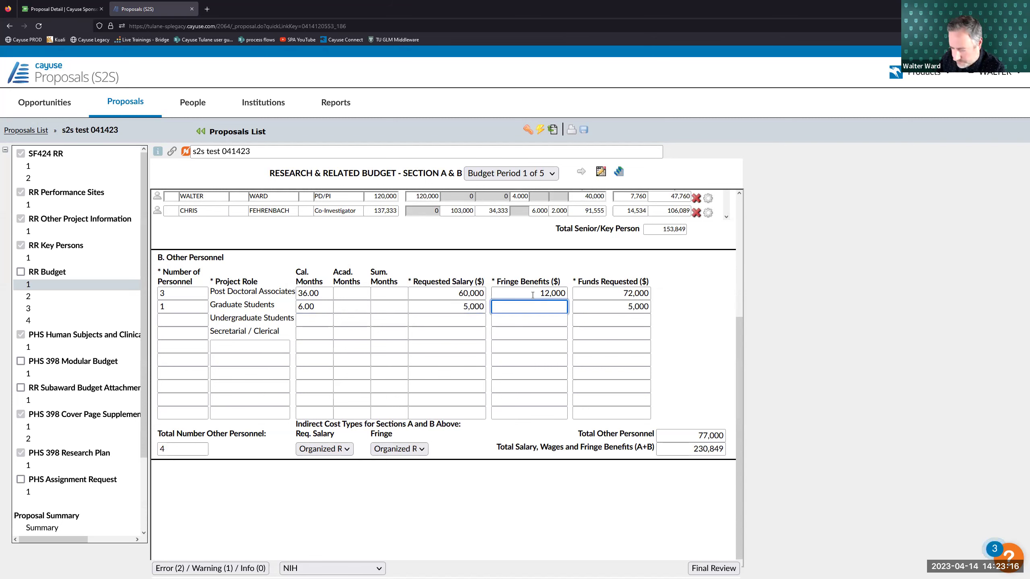
pyautogui.write('500')
pyautogui.click(689, 291)
pyautogui.click(215, 345)
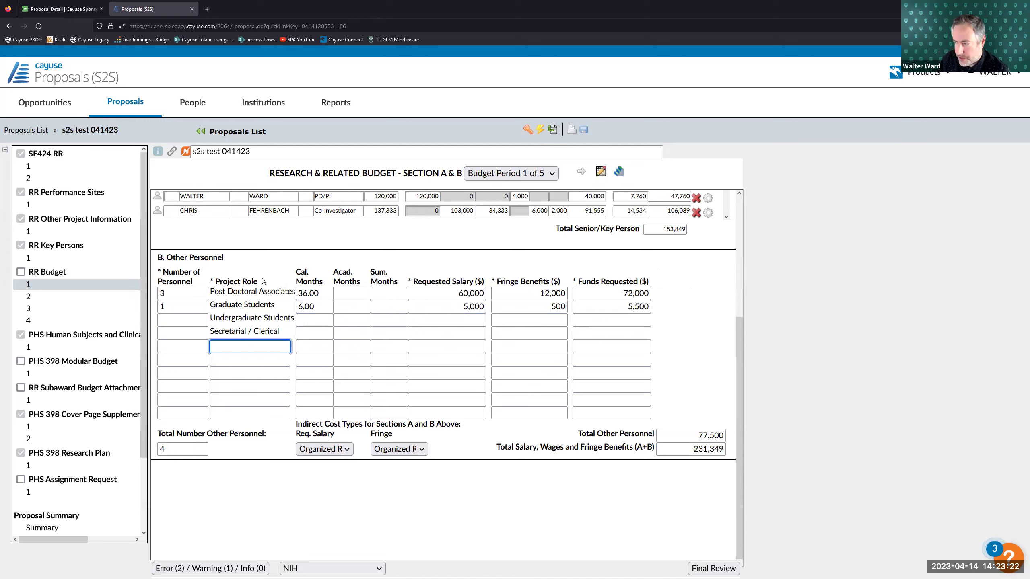
pyautogui.click(243, 443)
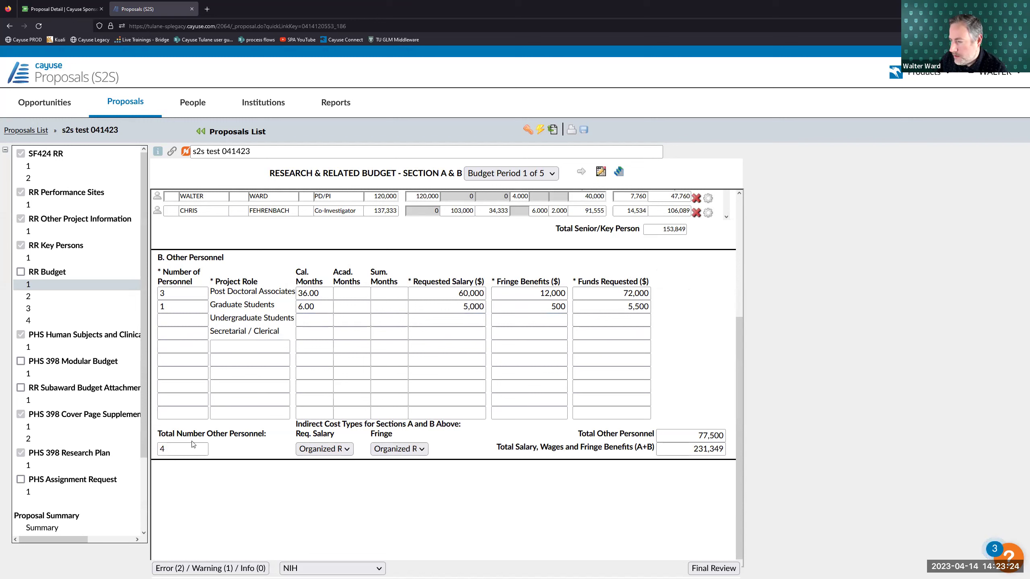
# - Review the other personnel total and the indirect cost types section
pyautogui.click(168, 446)
pyautogui.click(220, 433)
pyautogui.moveTo(296, 425); pyautogui.dragTo(468, 429)
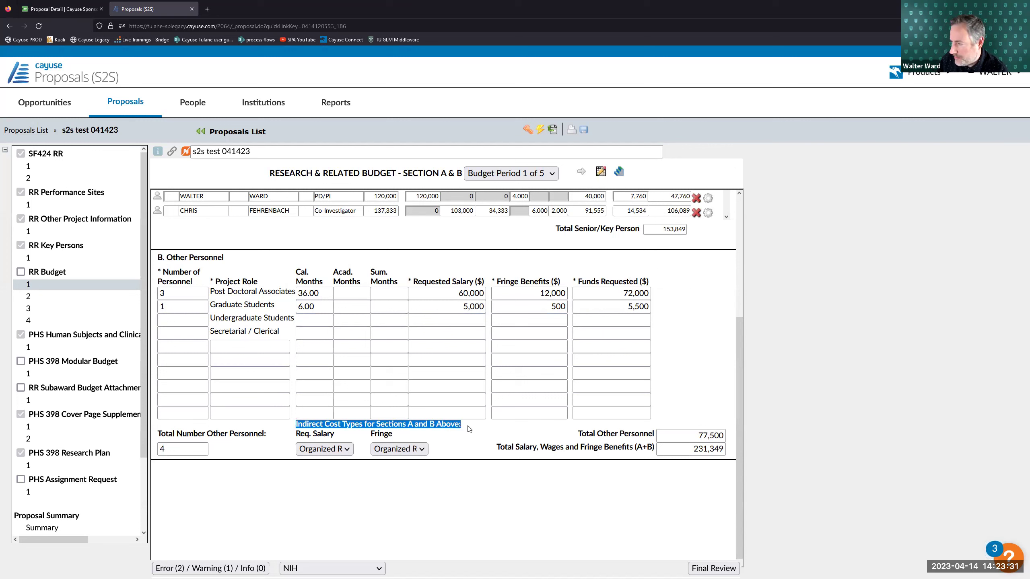
pyautogui.click(349, 426)
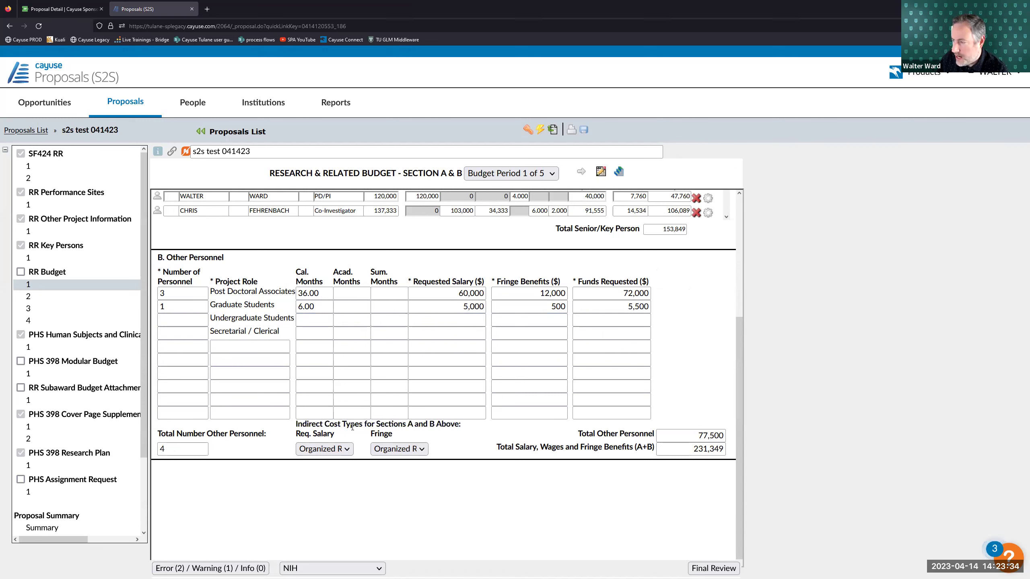
pyautogui.scroll(2, 153, 336)
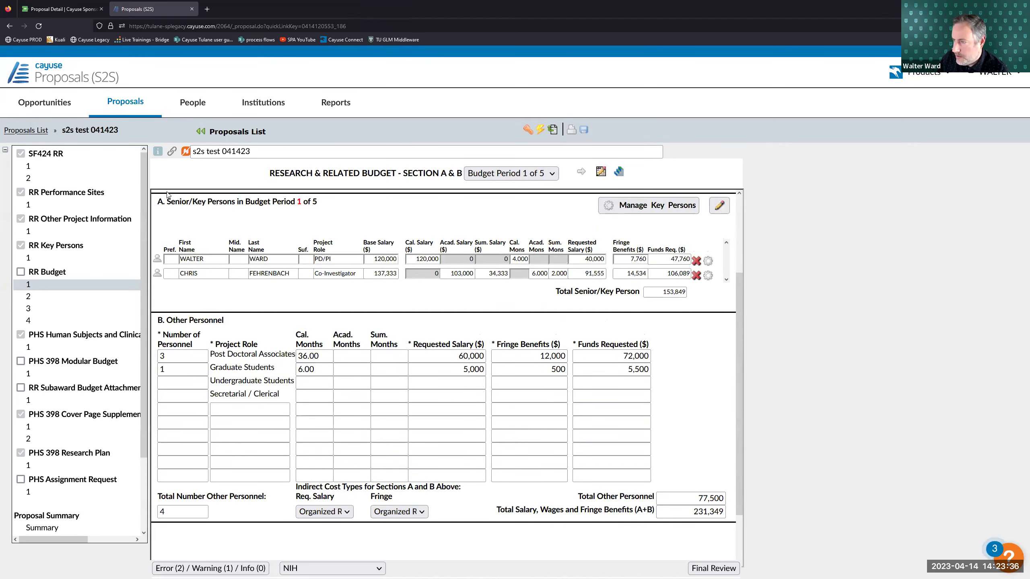
pyautogui.scroll(-2, 153, 336)
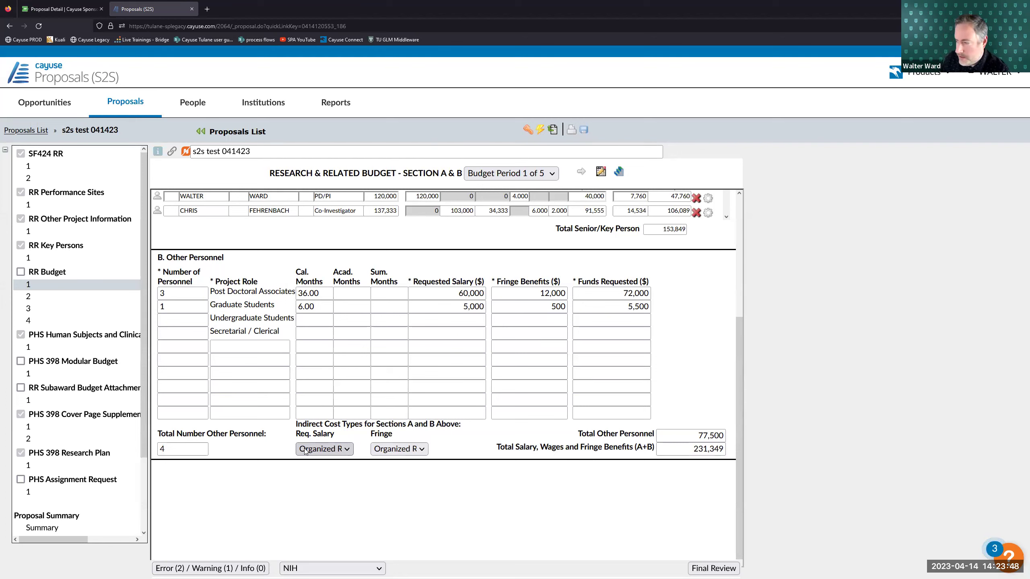
# - Choose 'Organized Research : On Campus' as the requested salary indirect cost type, then open Sections C, D & E
pyautogui.click(304, 449)
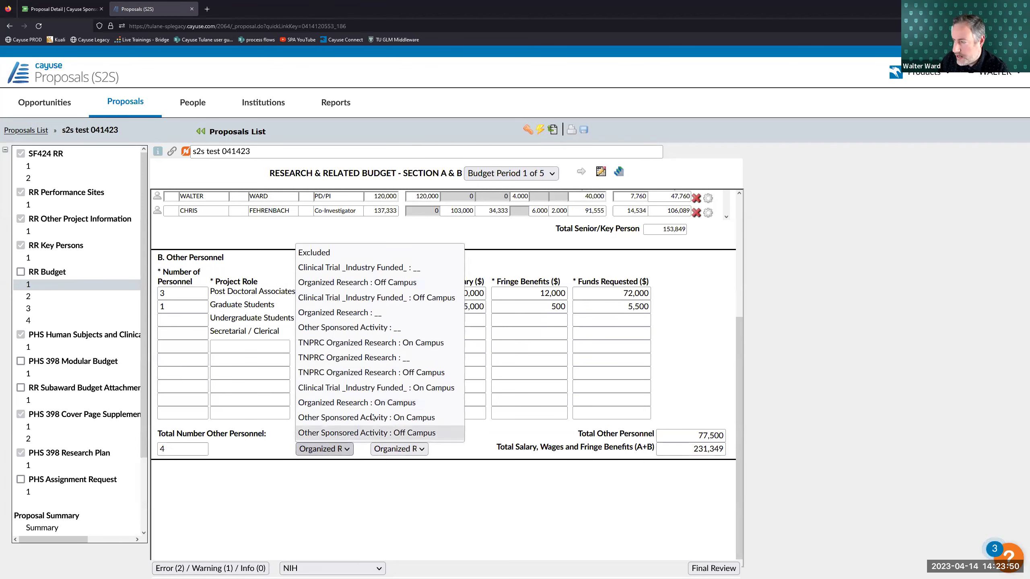
pyautogui.click(373, 406)
pyautogui.click(345, 446)
pyautogui.click(352, 408)
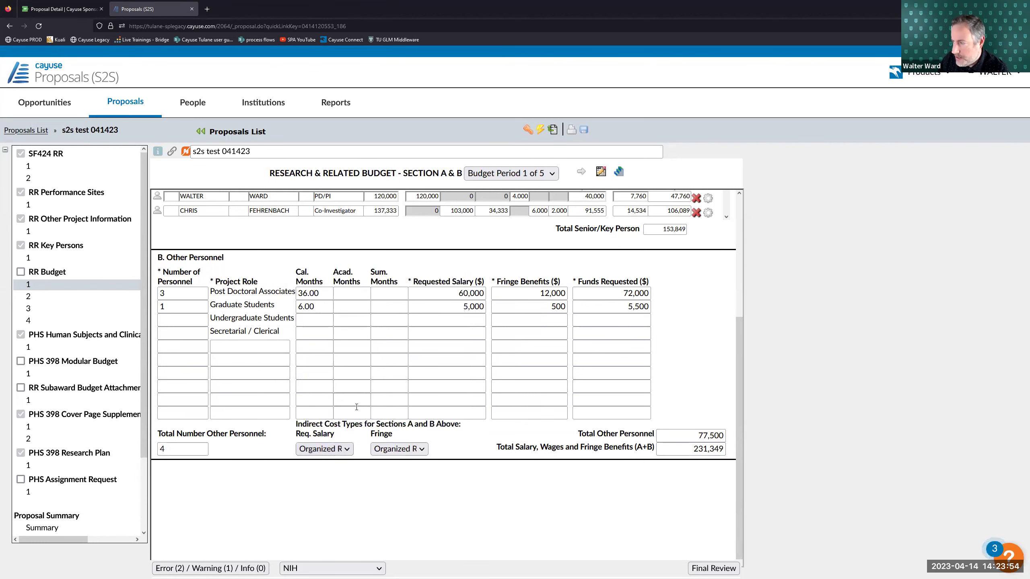
pyautogui.click(343, 448)
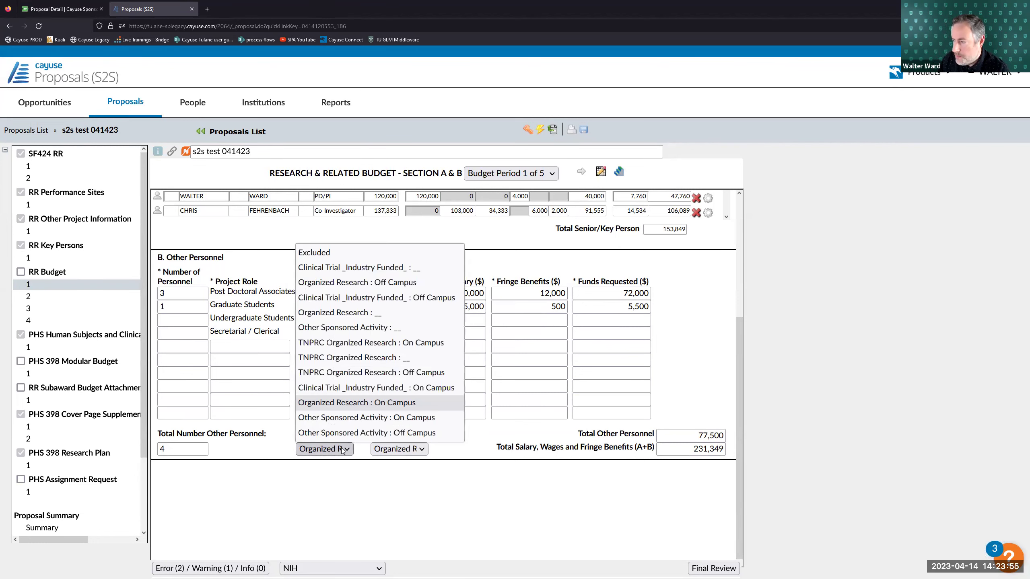
pyautogui.click(344, 410)
pyautogui.scroll(2, 235, 285)
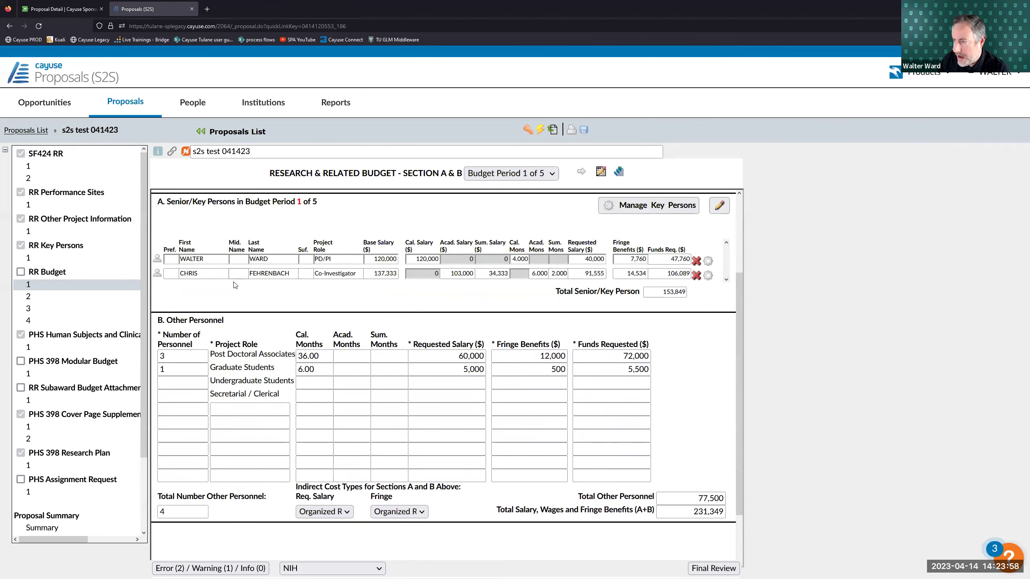
pyautogui.scroll(-2, 341, 446)
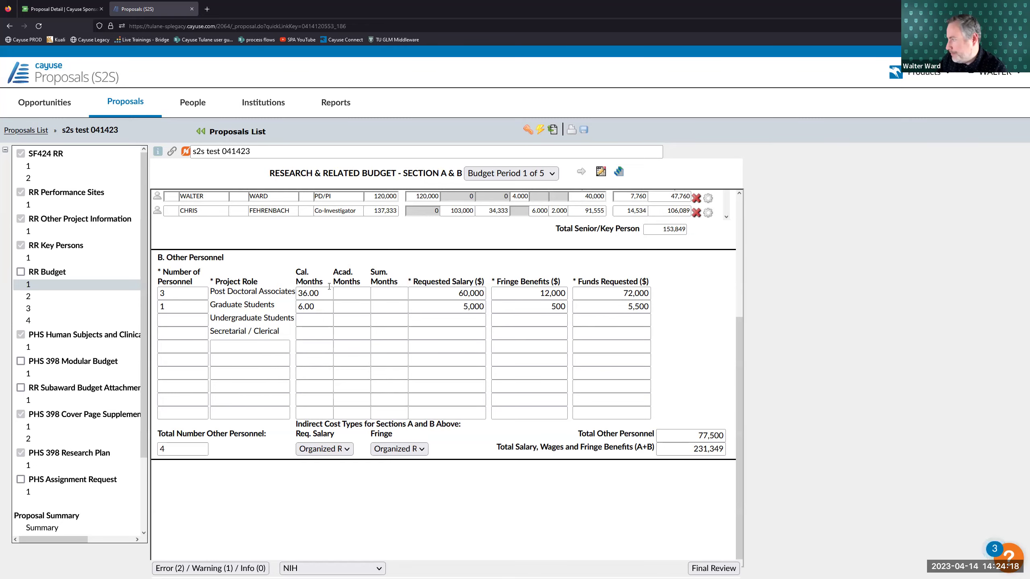
pyautogui.scroll(3, 250, 288)
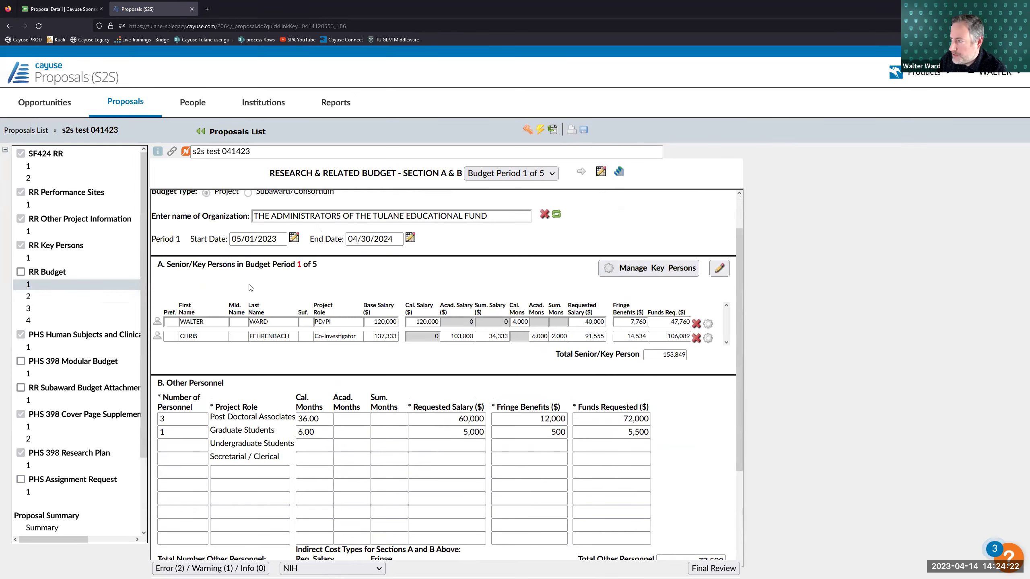
pyautogui.click(54, 302)
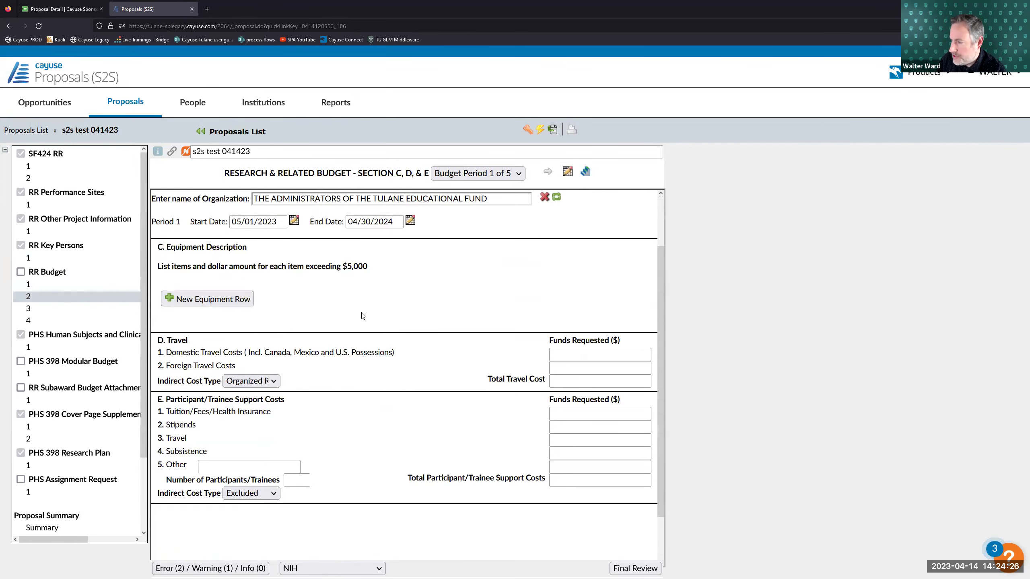
# - Add a Centrifuge equipment item requesting 6,000
pyautogui.click(198, 299)
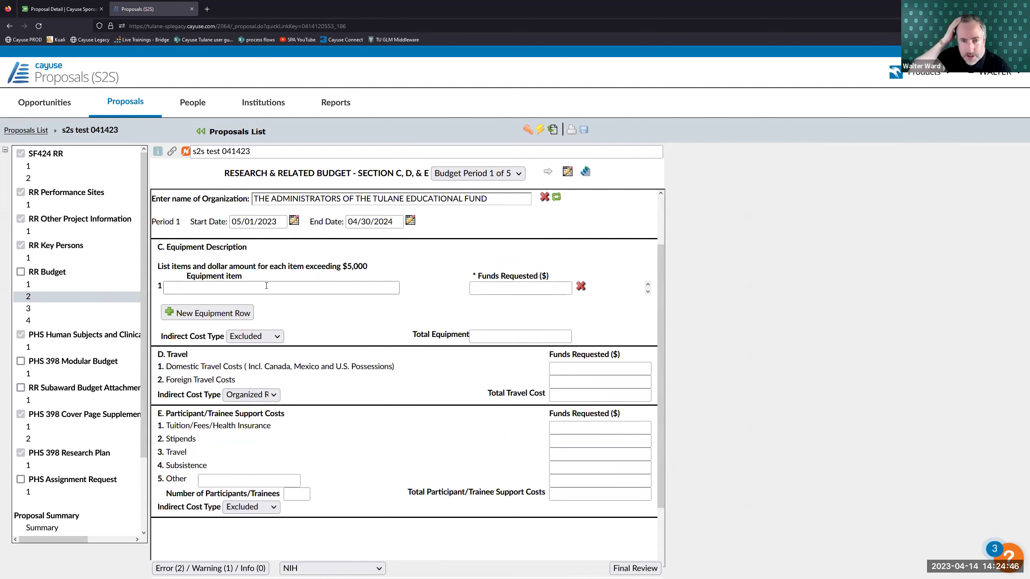
pyautogui.click(266, 285)
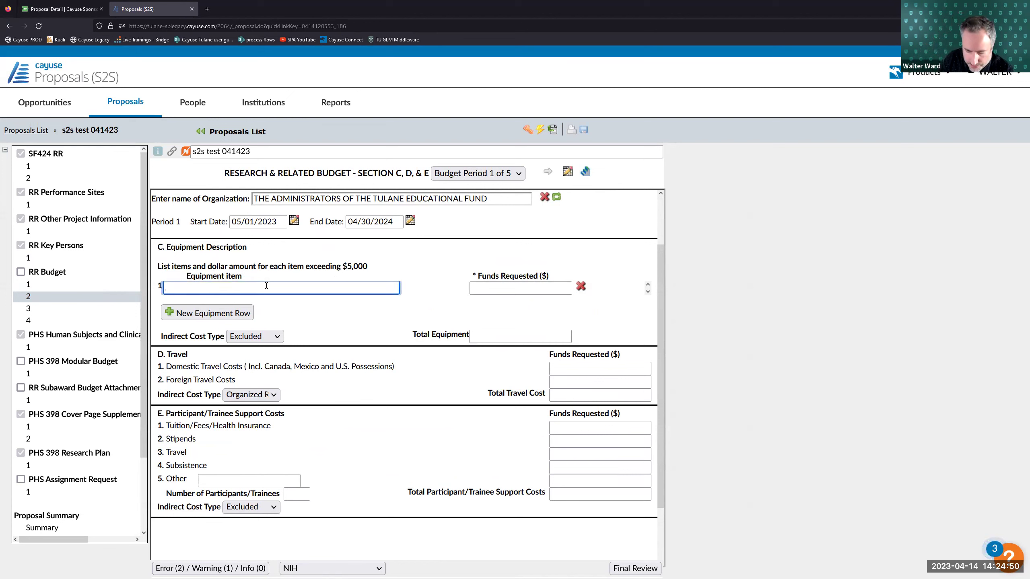
pyautogui.write('Centrif')
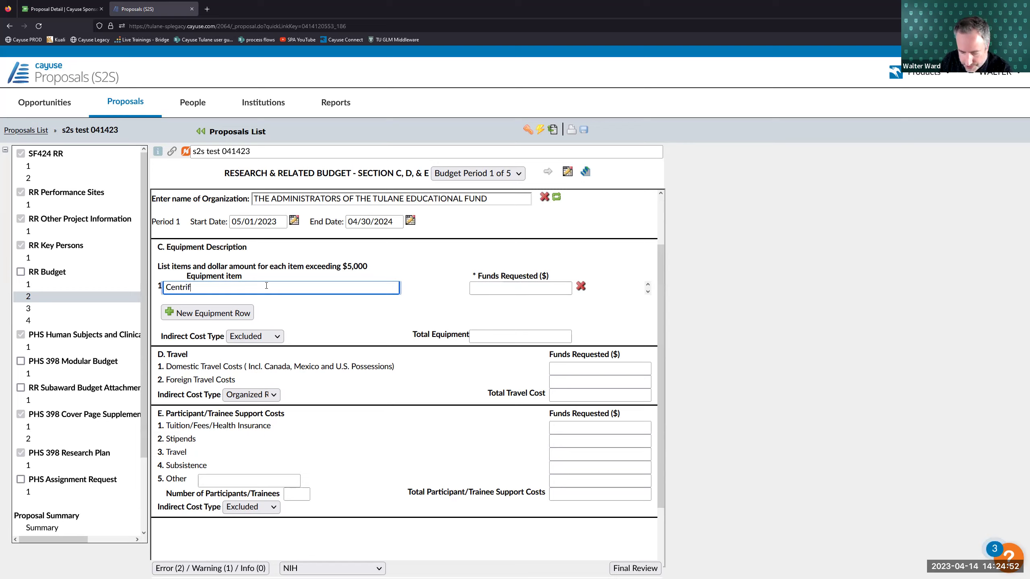
pyautogui.write('uge')
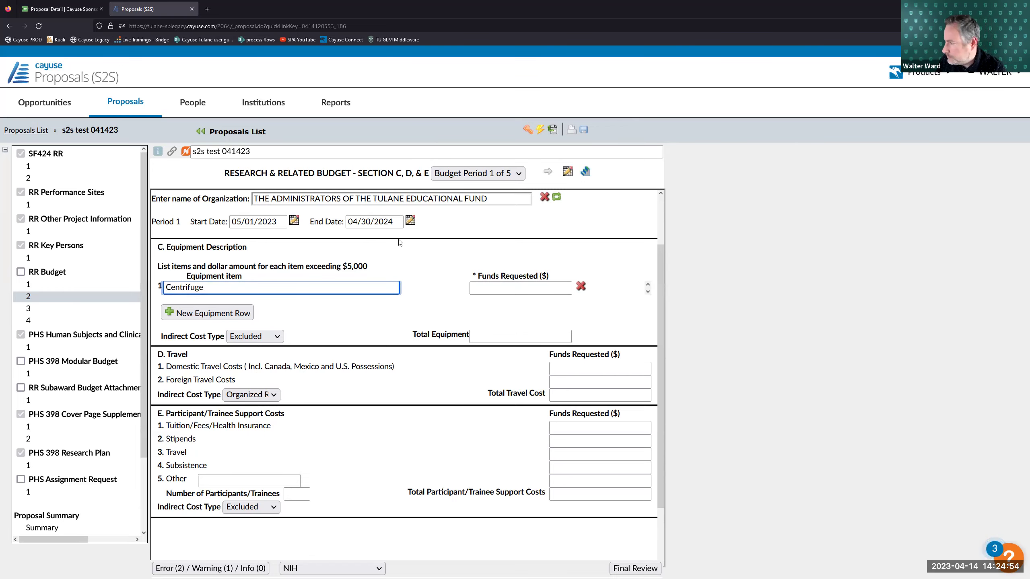
pyautogui.click(496, 286)
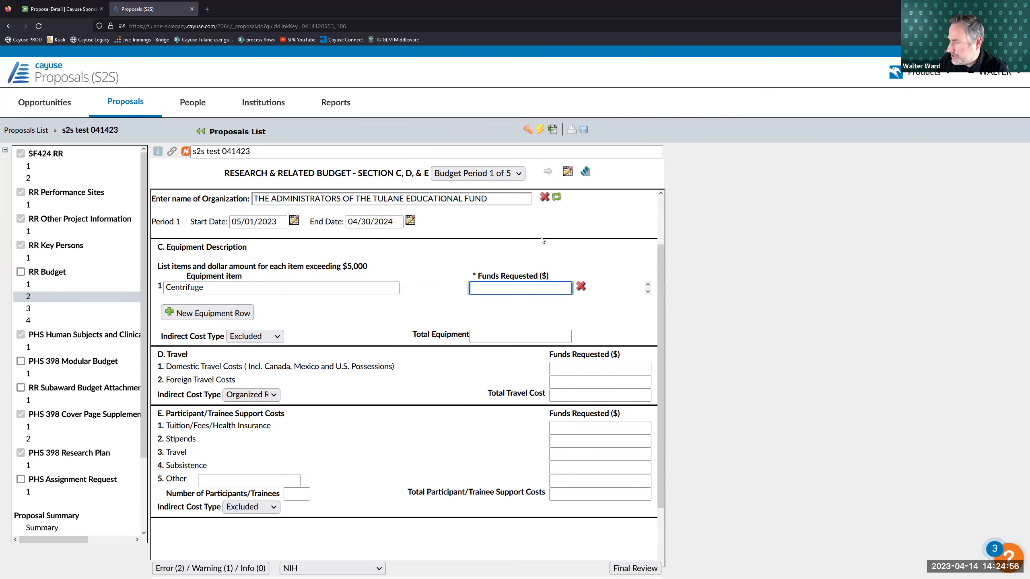
pyautogui.write('6000')
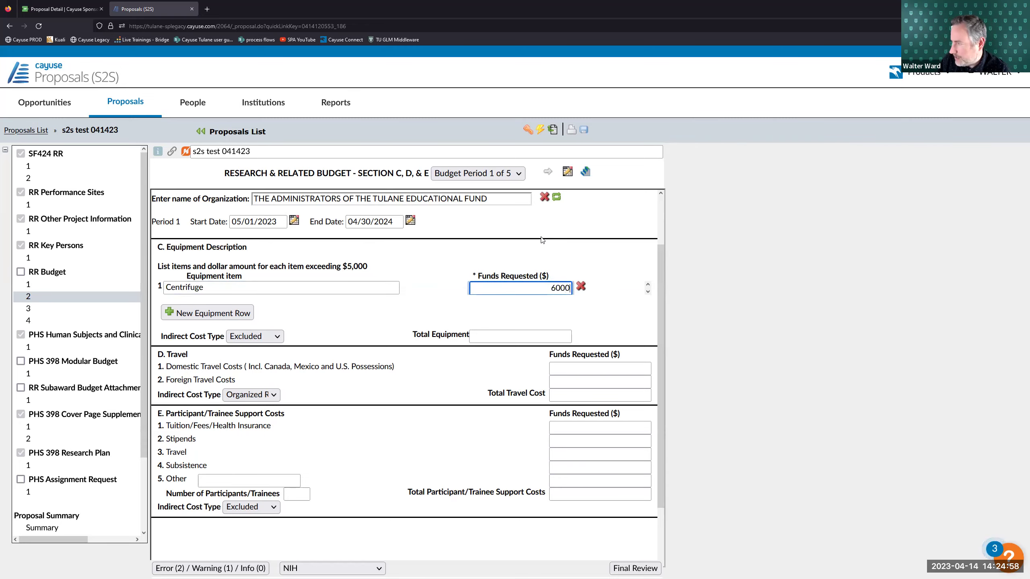
pyautogui.click(533, 248)
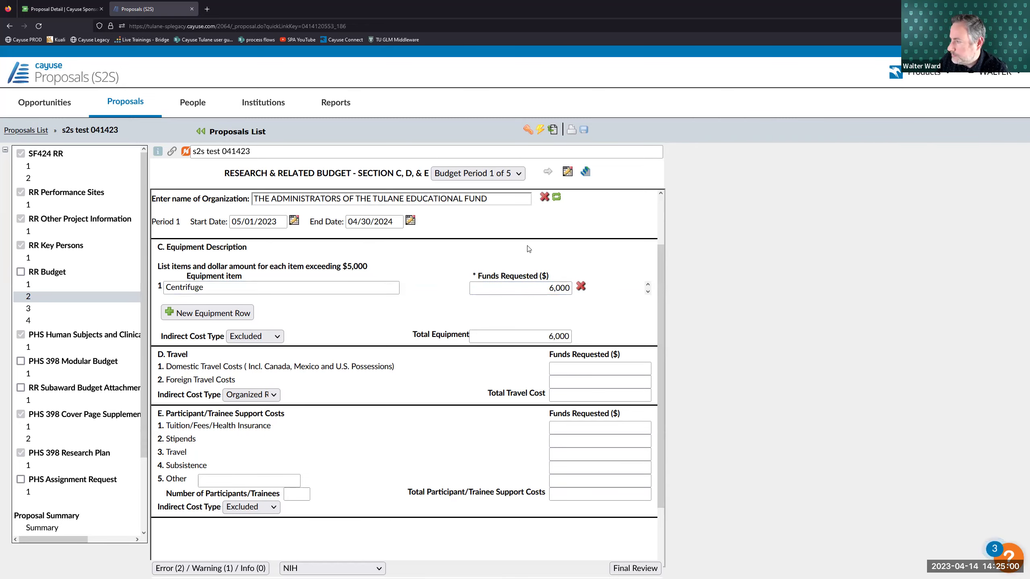
# - Delete the two extra empty equipment rows and keep the indirect cost type Excluded
pyautogui.click(238, 318)
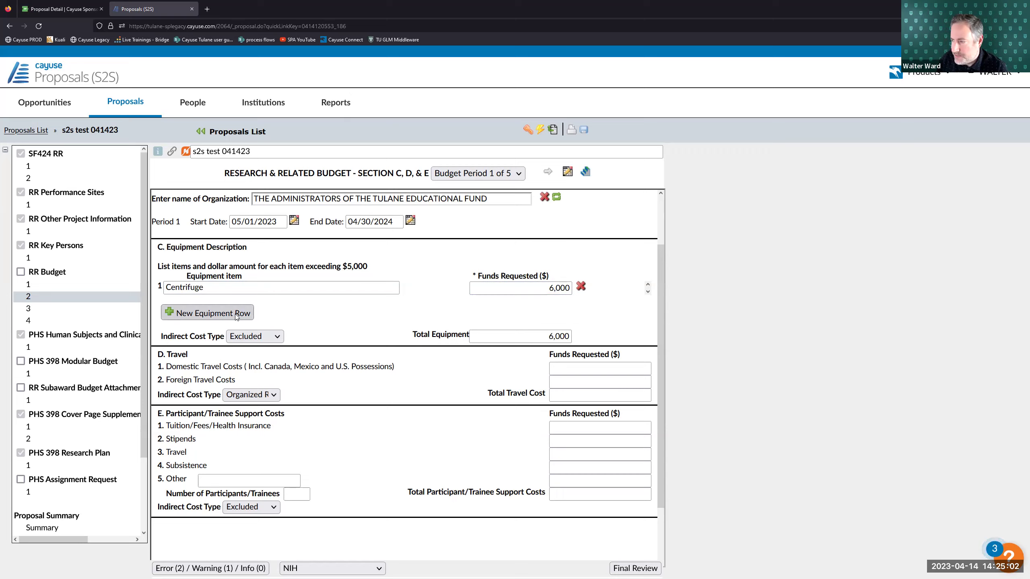
pyautogui.click(239, 323)
pyautogui.click(581, 314)
pyautogui.click(550, 326)
pyautogui.click(581, 301)
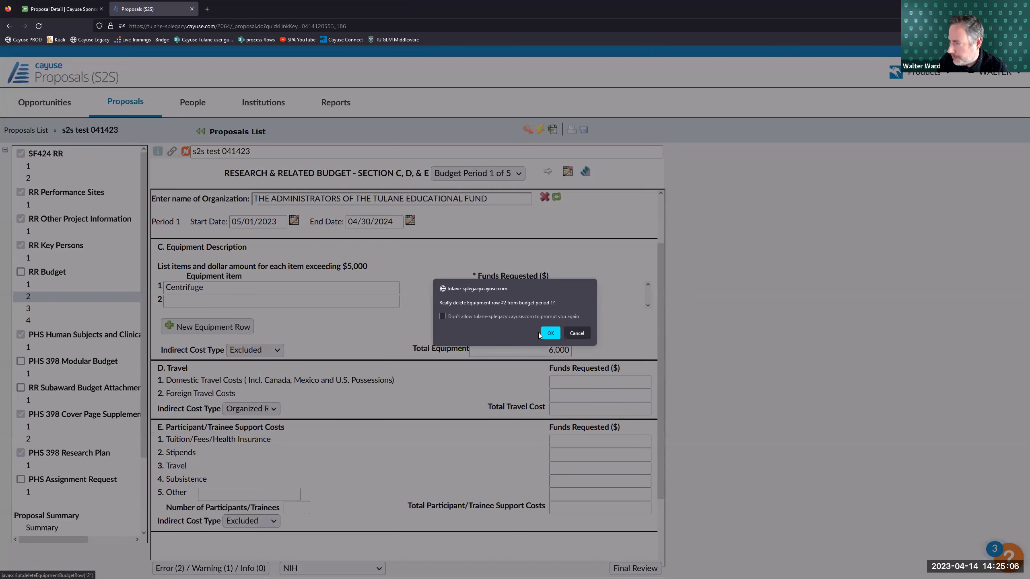
pyautogui.click(549, 333)
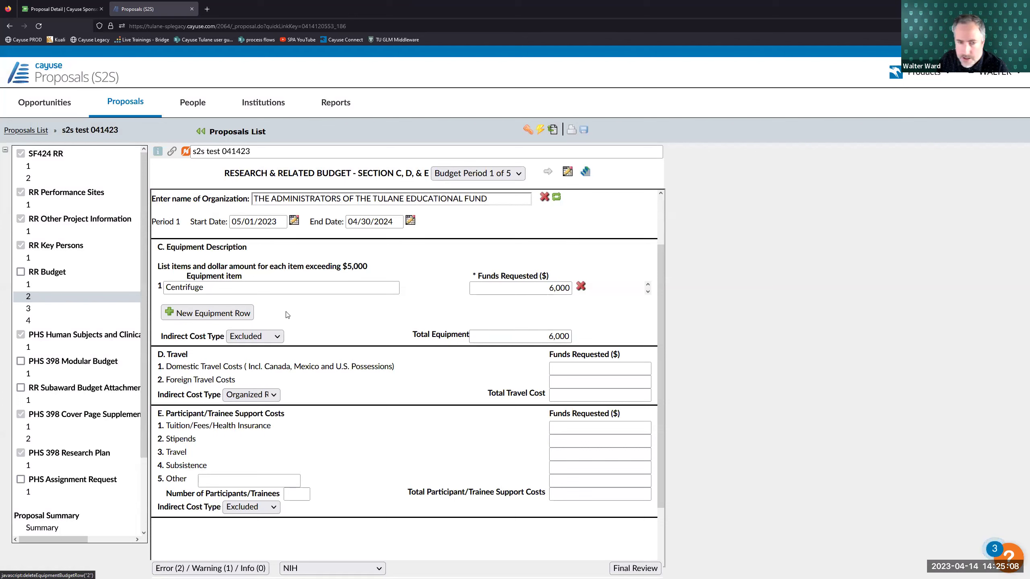
pyautogui.click(252, 338)
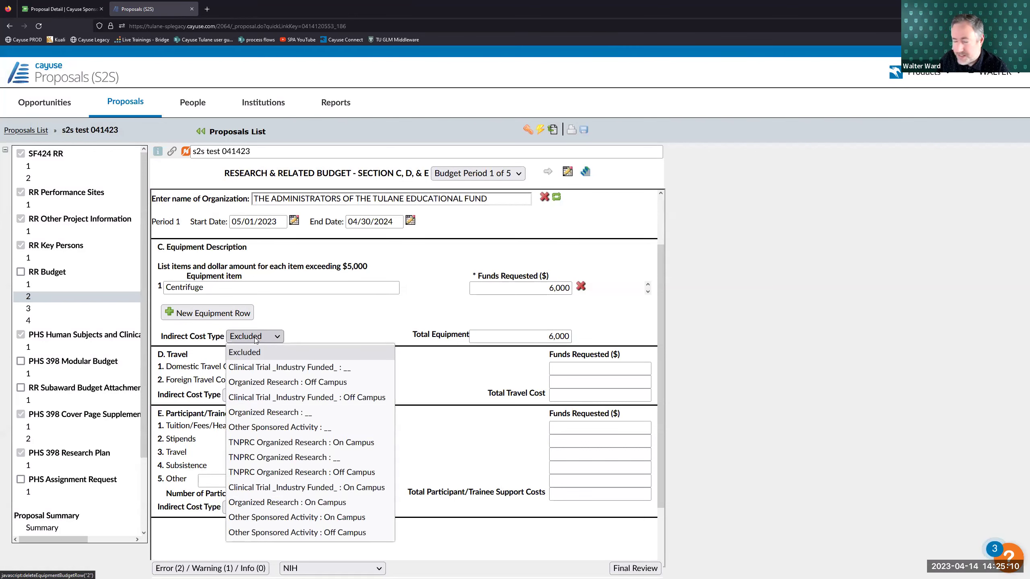
pyautogui.click(271, 351)
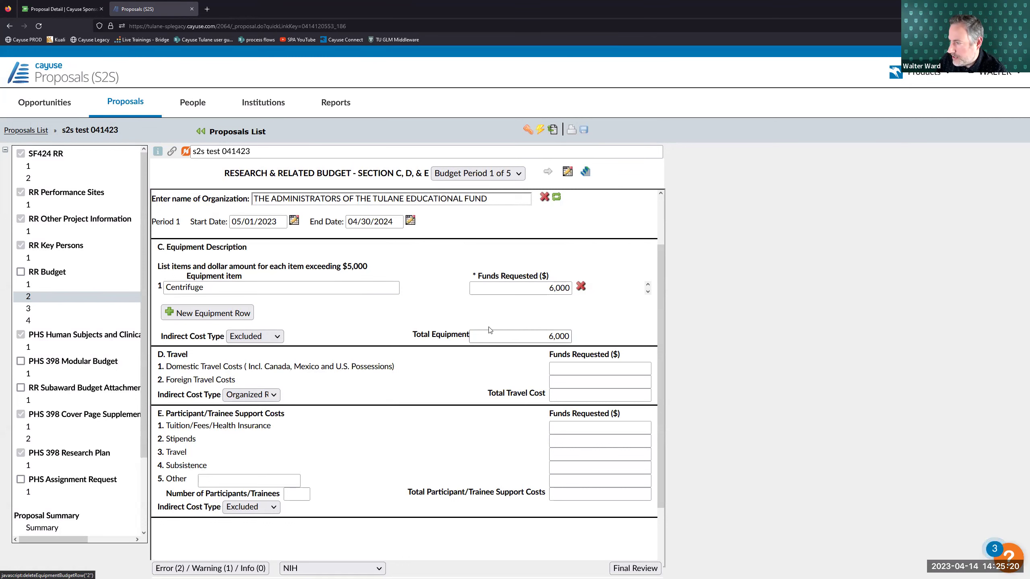
# - Enter 1,500 as domestic travel funds requested and leave the travel indirect cost type unchanged
pyautogui.scroll(-2, 402, 320)
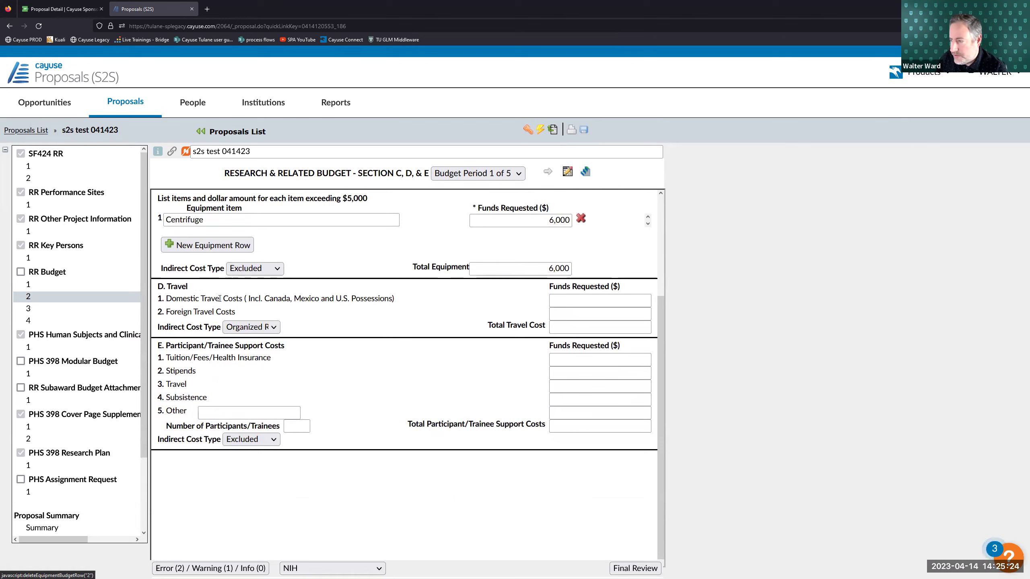
pyautogui.click(599, 301)
pyautogui.write('1500')
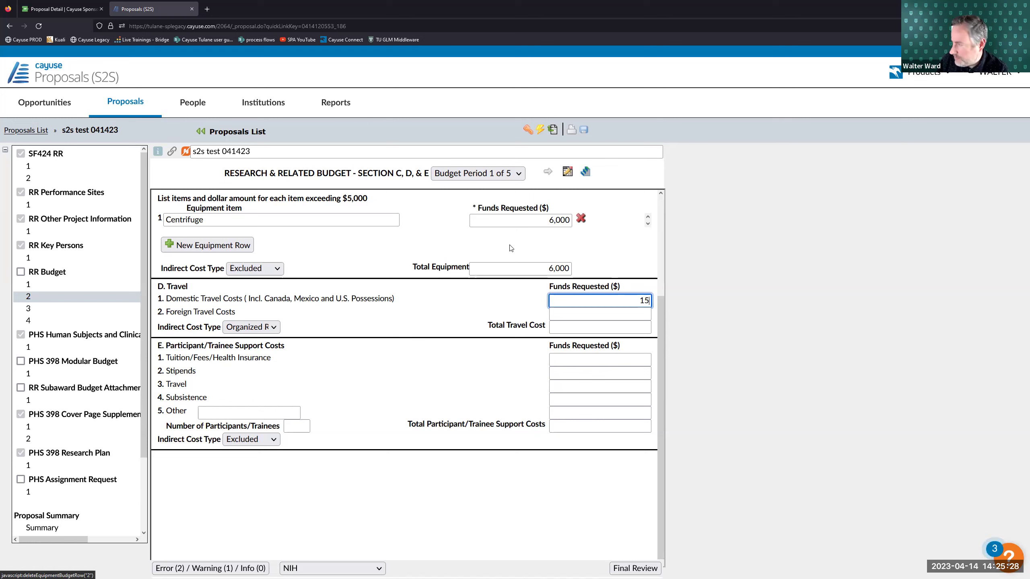
pyautogui.click(461, 287)
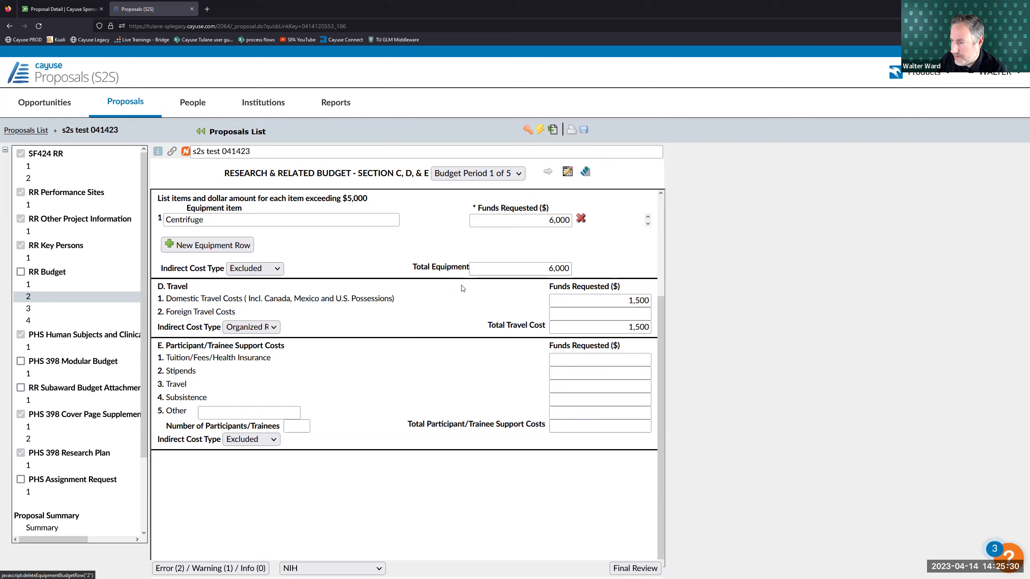
pyautogui.click(248, 327)
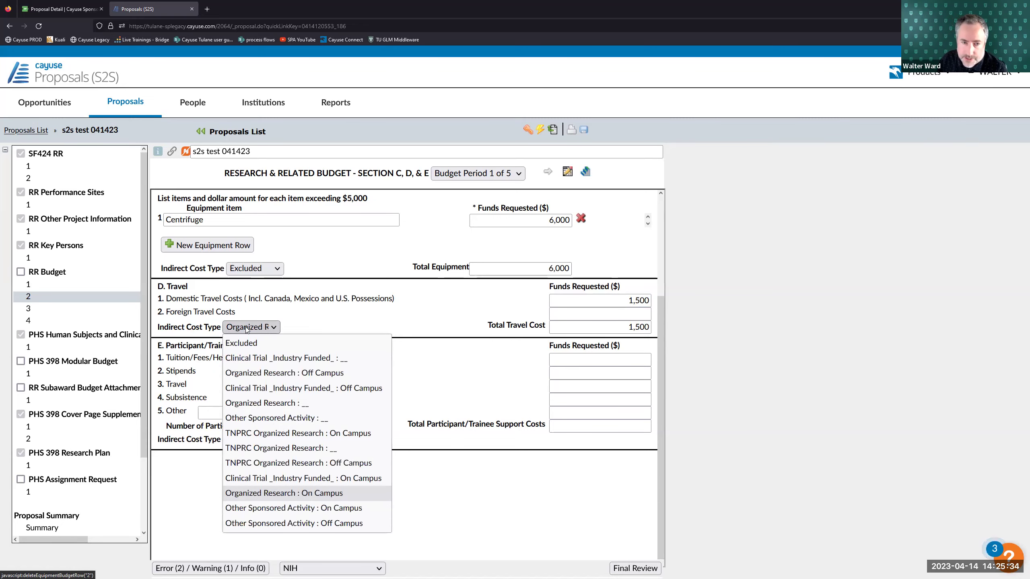
pyautogui.click(284, 323)
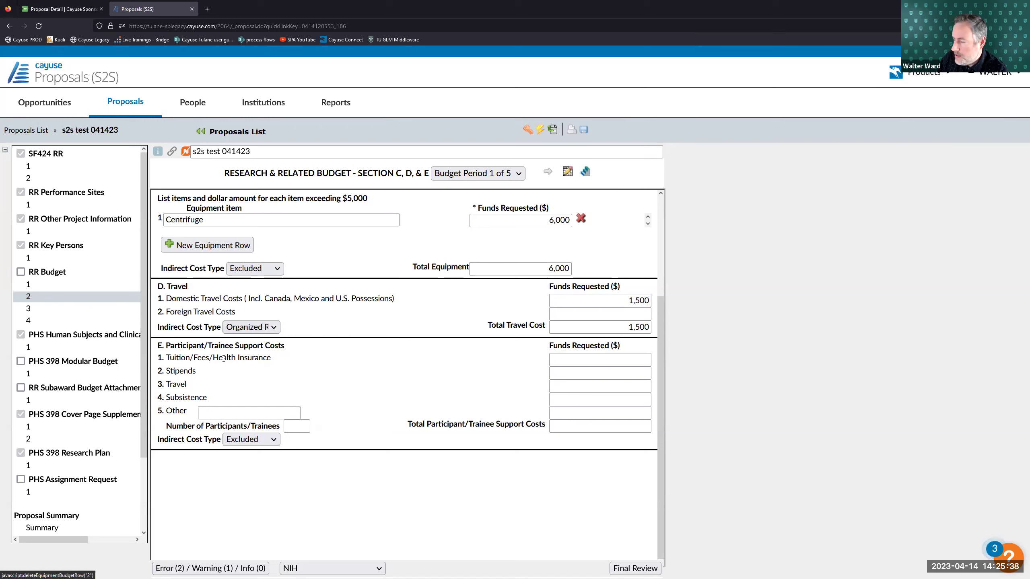
pyautogui.moveTo(160, 346); pyautogui.dragTo(286, 348)
pyautogui.click(264, 357)
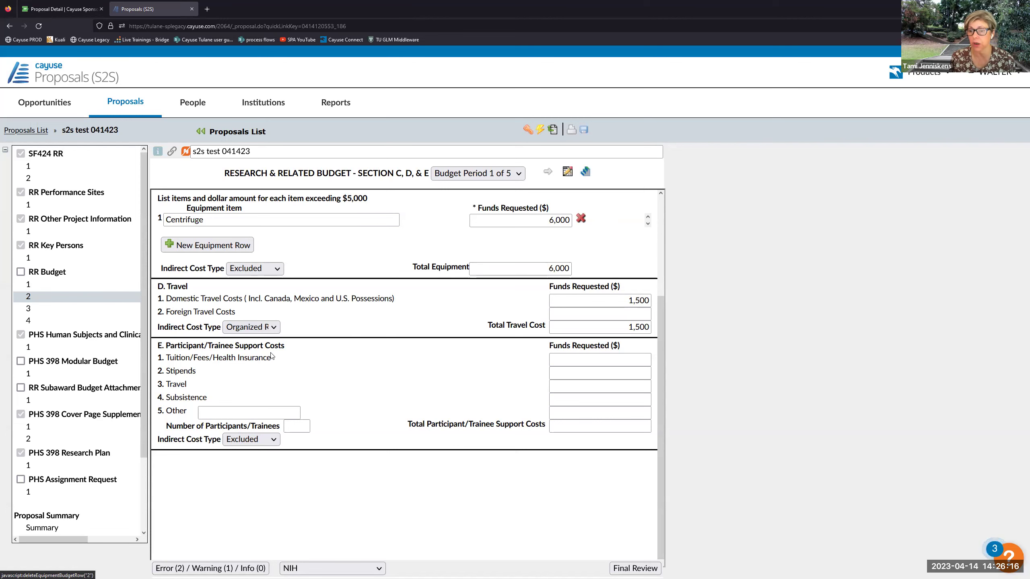
pyautogui.scroll(3, 297, 391)
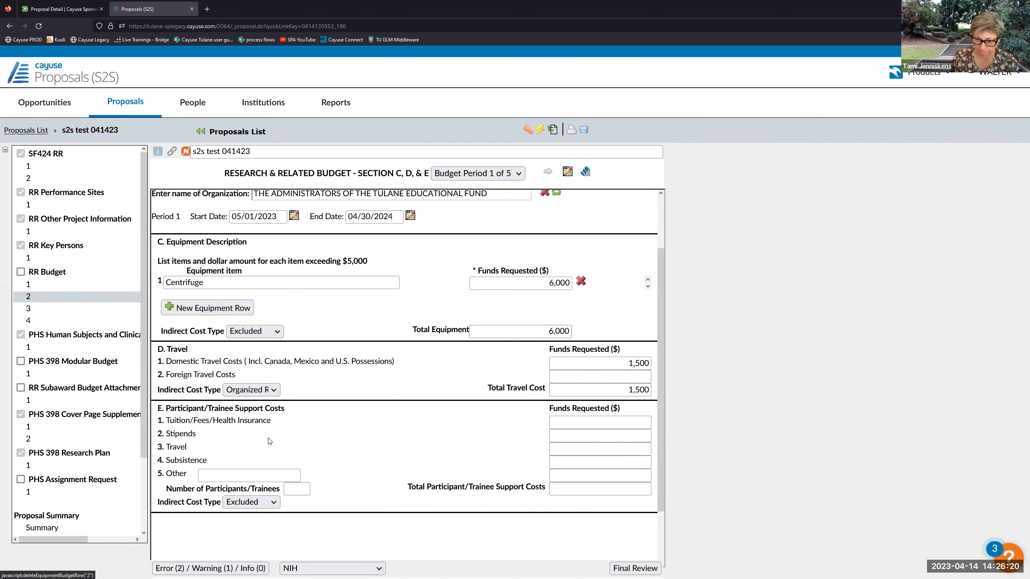
pyautogui.scroll(-3, 273, 405)
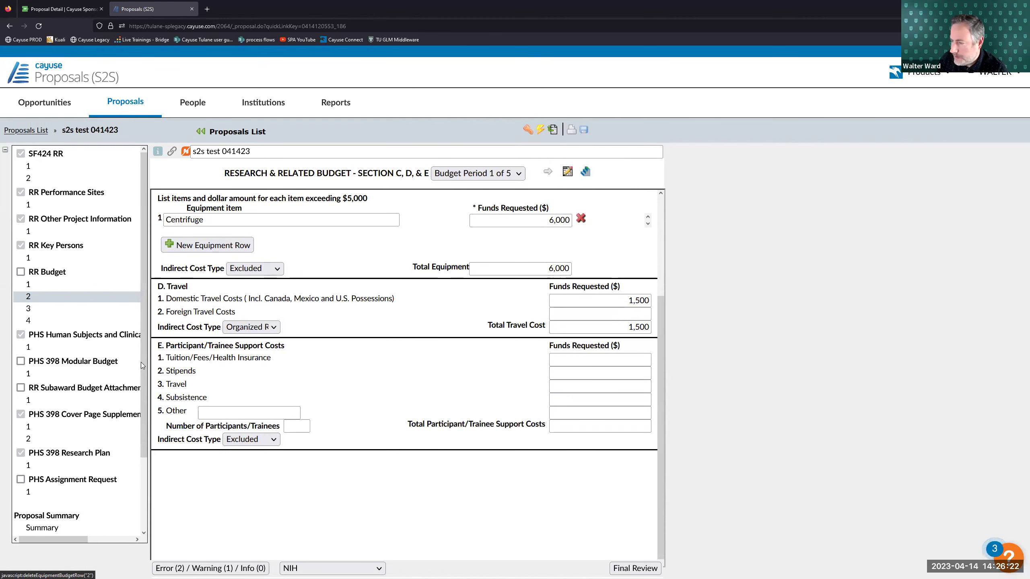
# - On budget period 1's Section F–L page, request 2,000 for materials and supplies
pyautogui.click(50, 308)
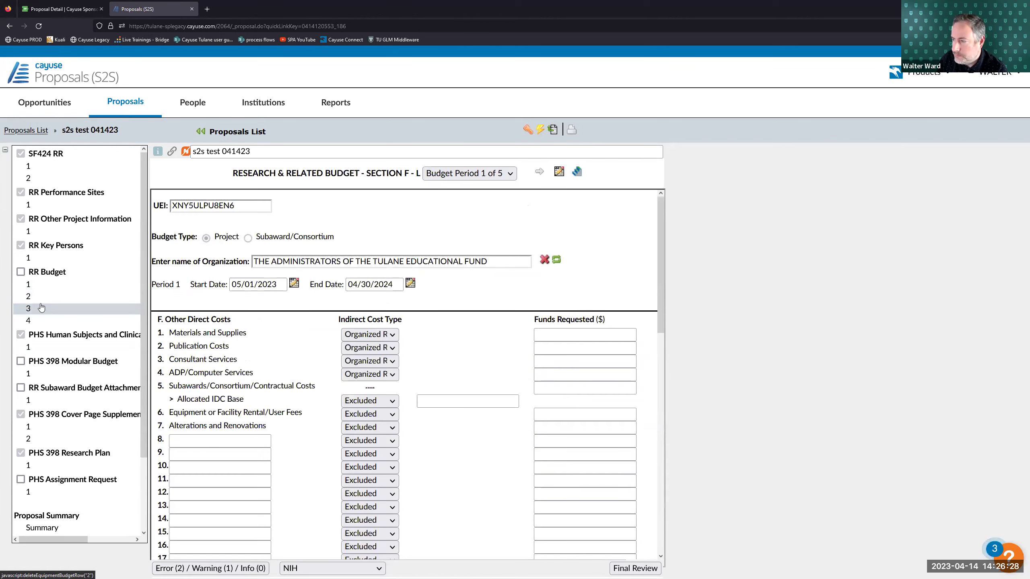
pyautogui.scroll(-2, 243, 283)
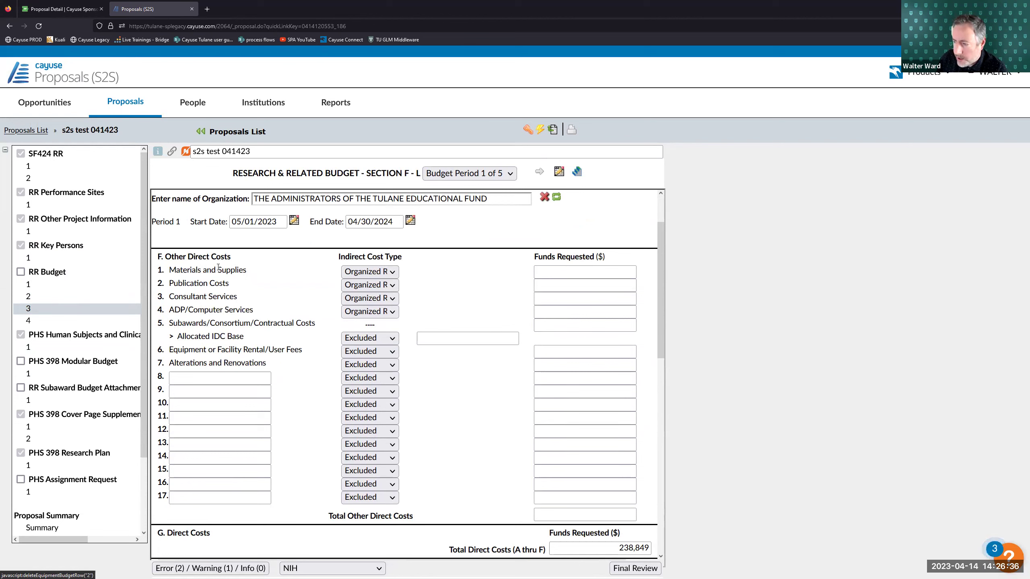
pyautogui.click(591, 272)
pyautogui.write('2000')
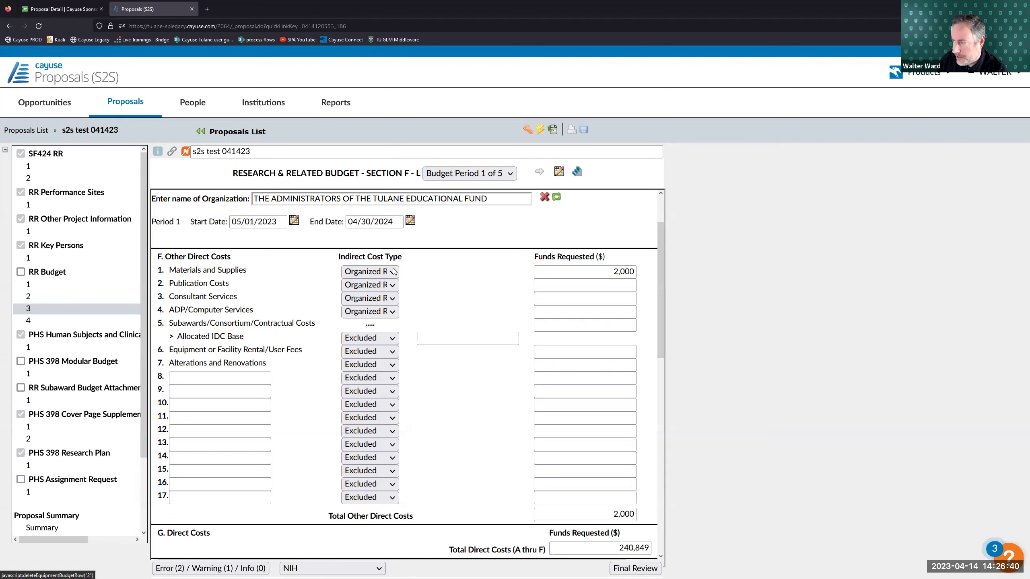
pyautogui.click(369, 272)
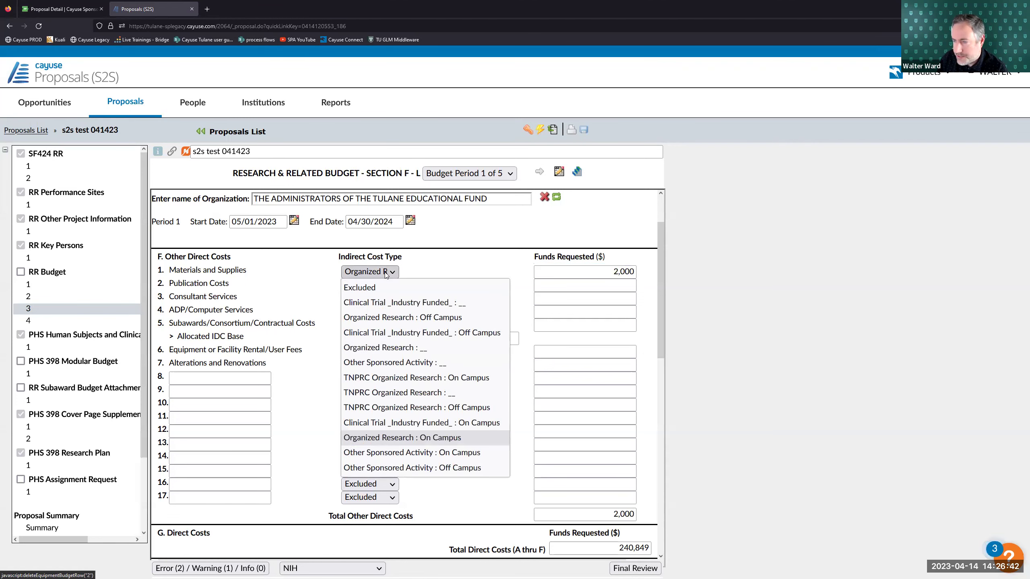
pyautogui.click(386, 274)
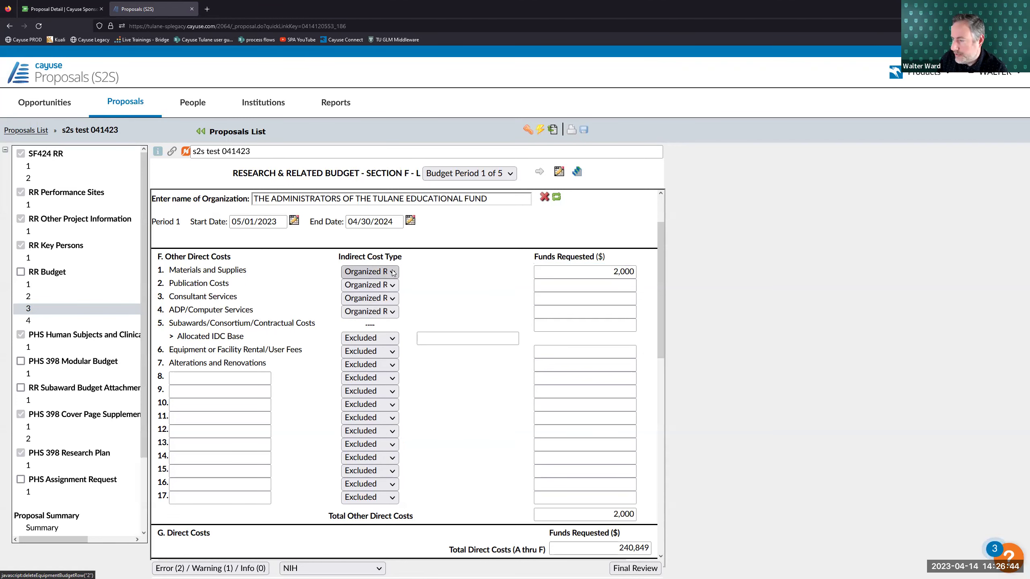
pyautogui.click(392, 273)
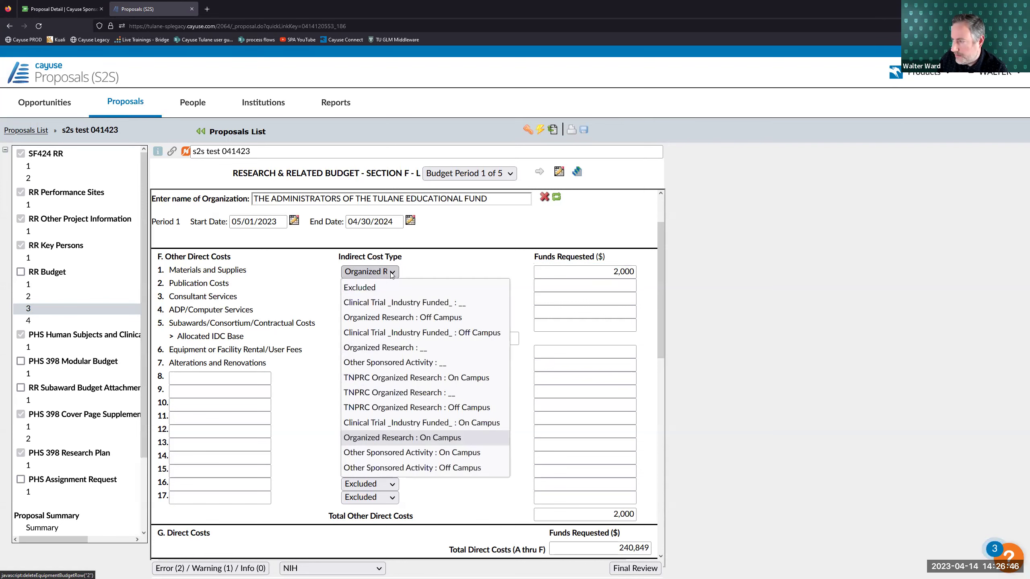
pyautogui.click(425, 264)
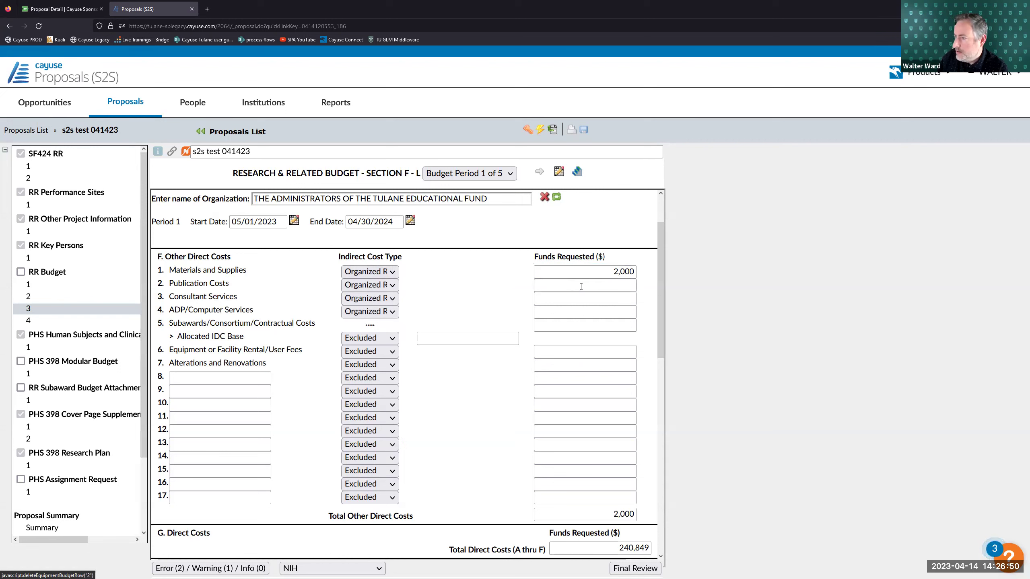
# - Request 1,000 for publication costs
pyautogui.click(603, 284)
pyautogui.write('1000')
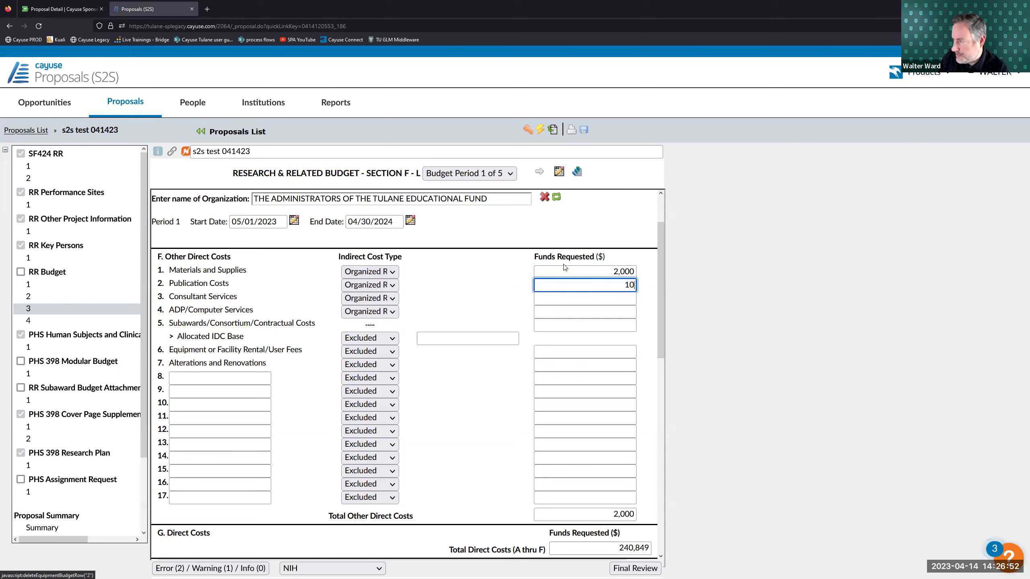
pyautogui.click(482, 256)
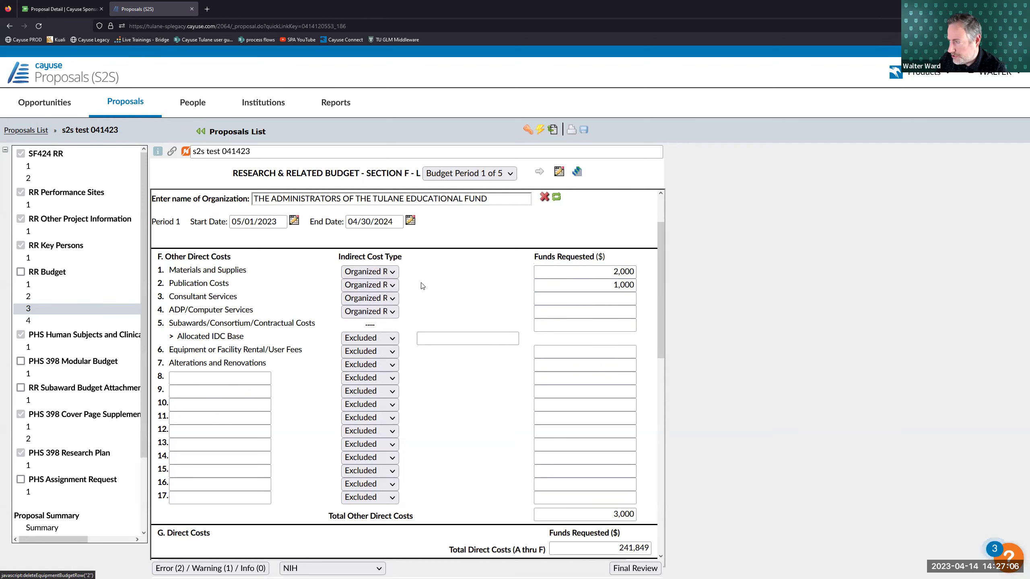
pyautogui.click(210, 373)
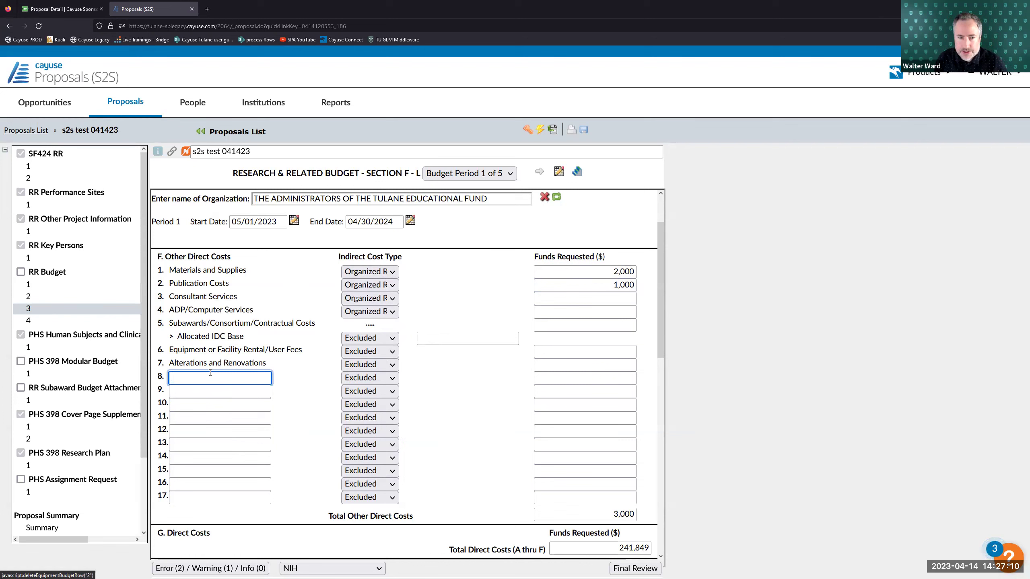
# - Add a Tuition other direct cost of 5,000 with indirect cost type left as Excluded
pyautogui.write('Tuition')
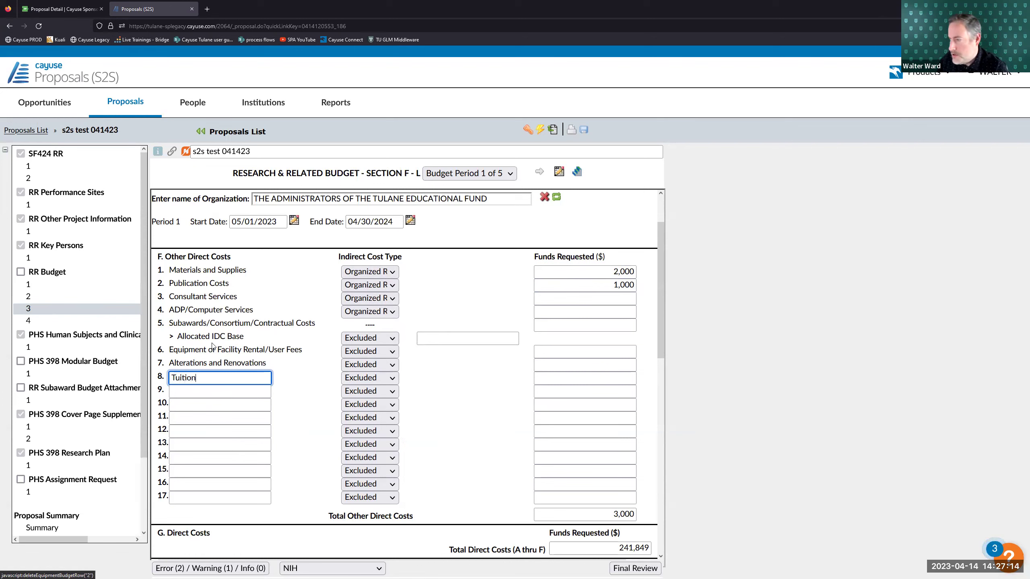
pyautogui.click(547, 374)
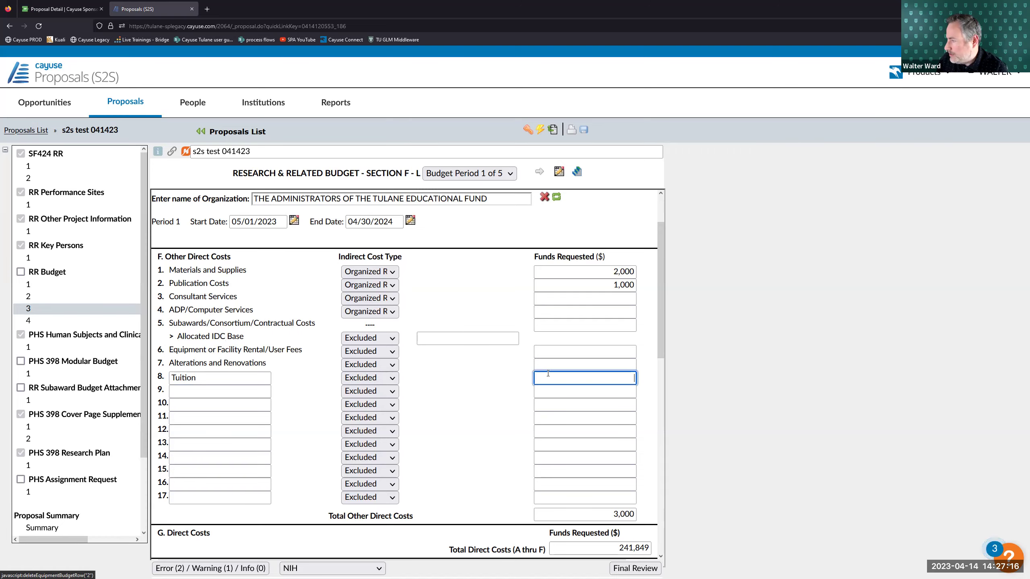
pyautogui.write('5000')
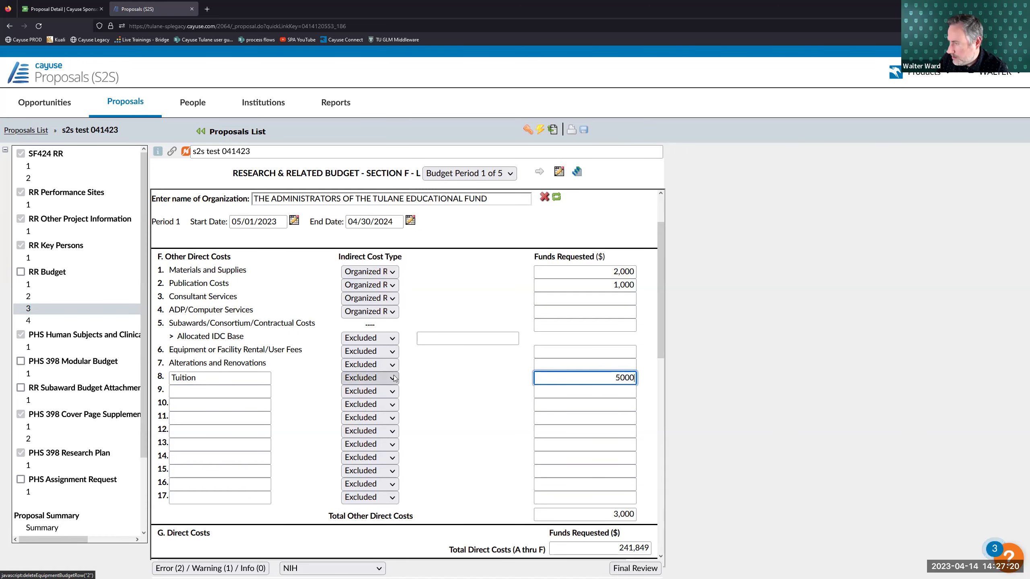
pyautogui.click(394, 378)
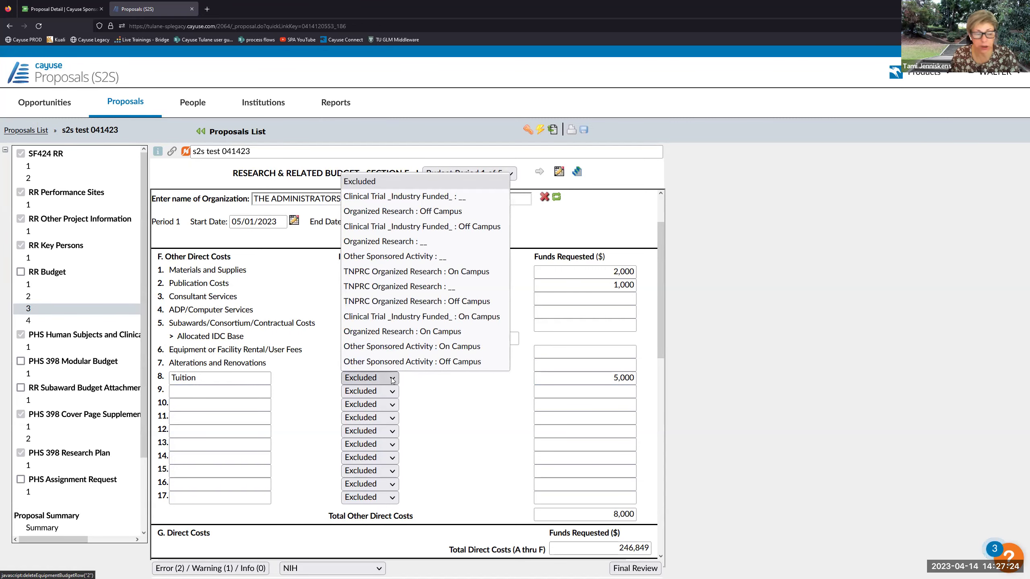
pyautogui.click(434, 381)
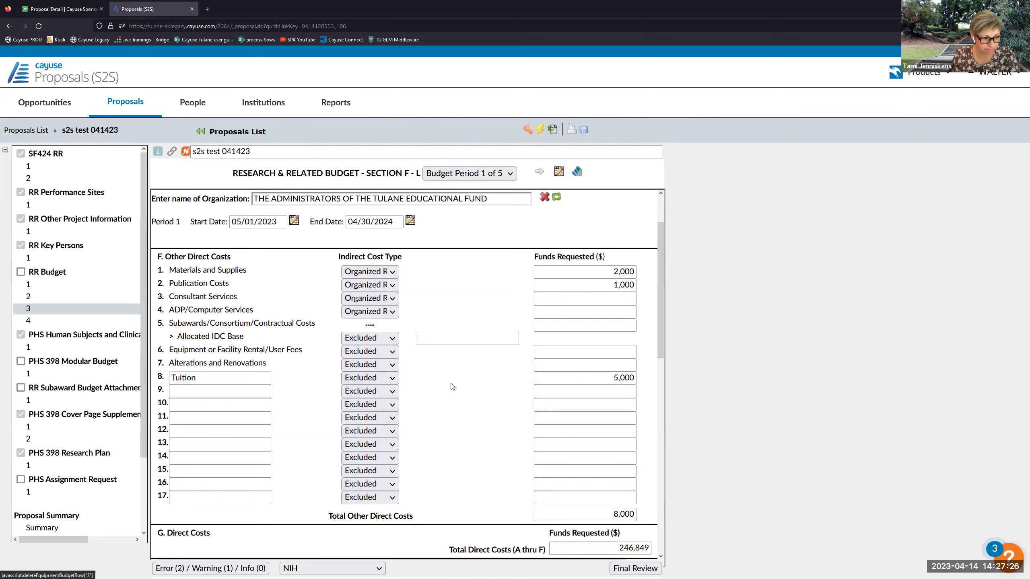
# - Add Health Insurance on line 9 at 2,500, charged as Organized Research : On Campus
pyautogui.click(262, 392)
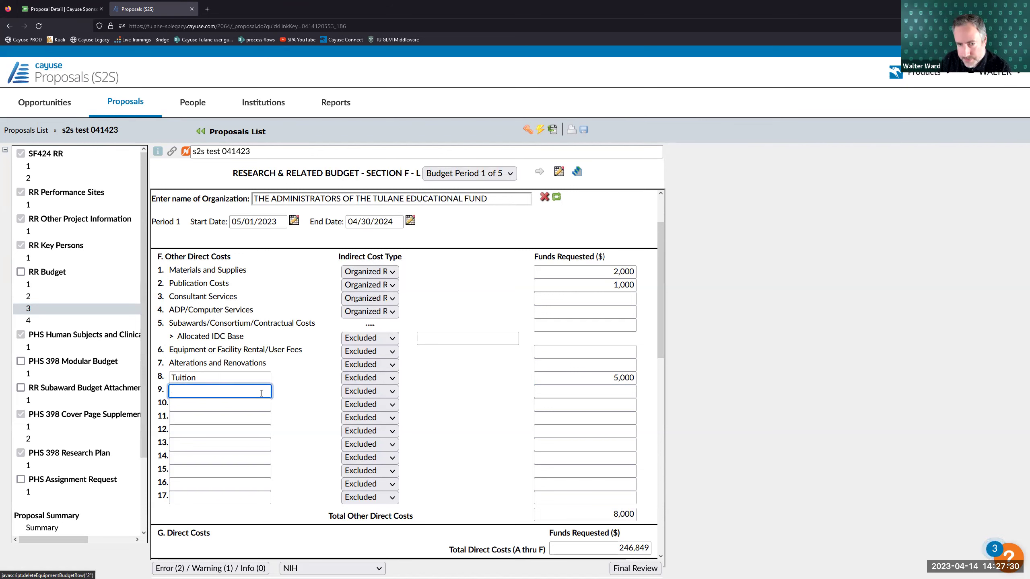
pyautogui.write('Health ')
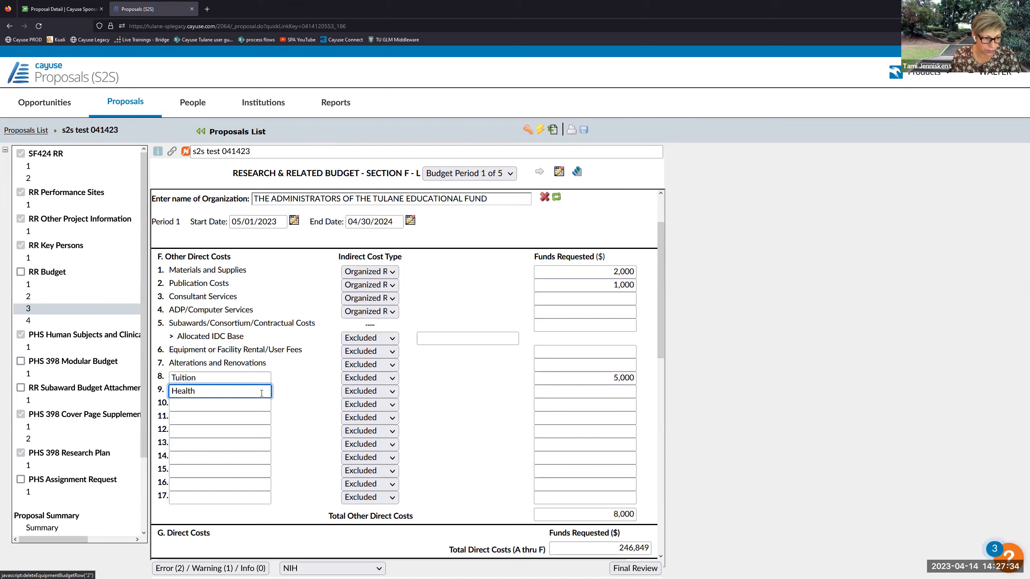
pyautogui.write('Insurance')
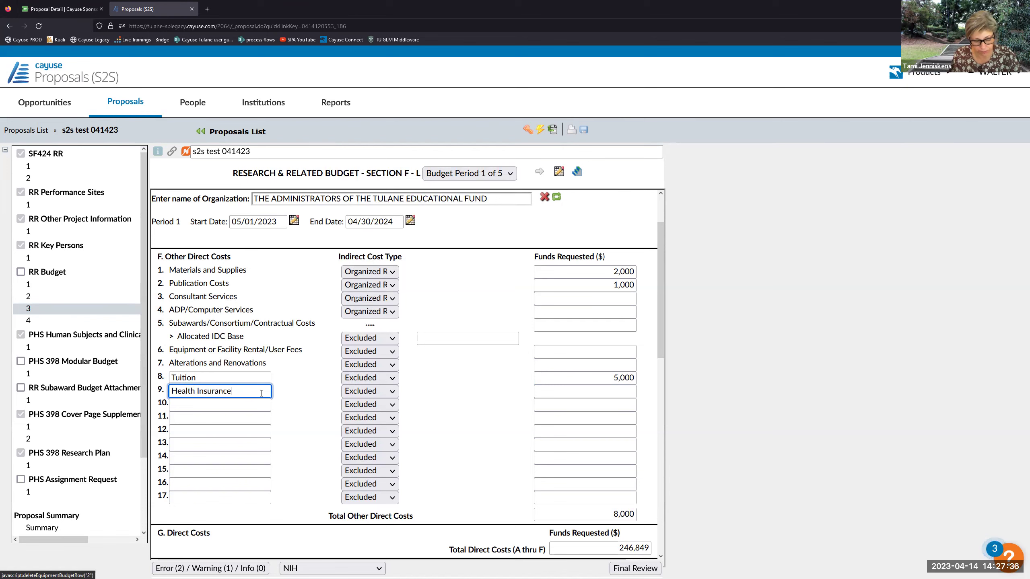
pyautogui.click(355, 391)
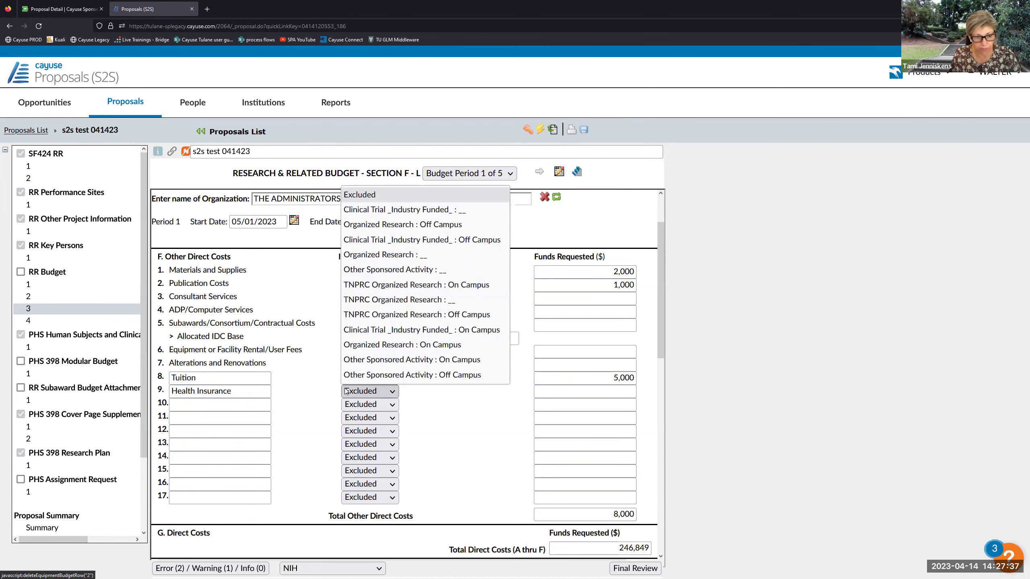
pyautogui.click(368, 348)
pyautogui.press('Tab')
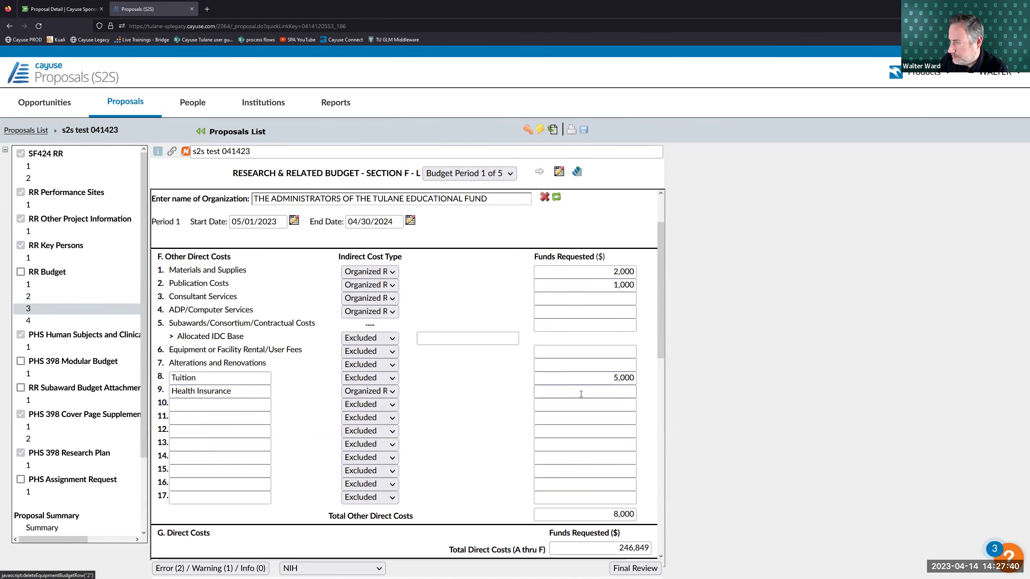
pyautogui.write('2500')
pyautogui.click(521, 381)
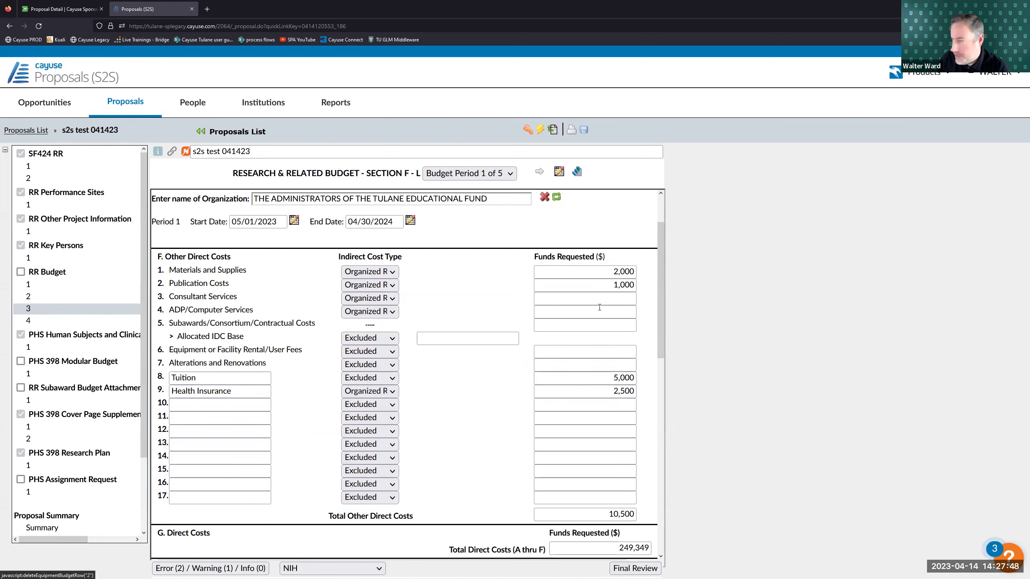
pyautogui.scroll(-3, 587, 326)
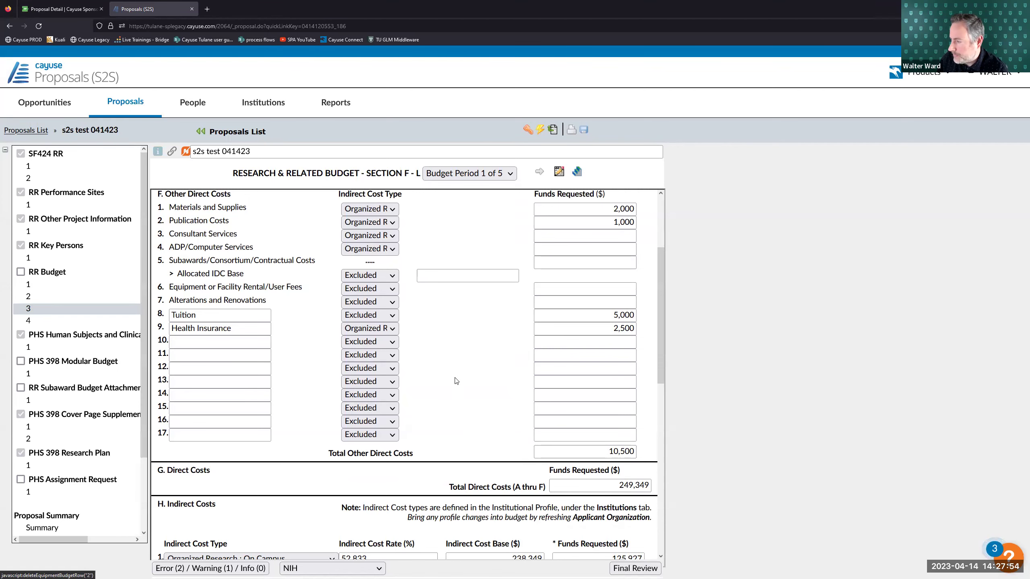
pyautogui.scroll(-9, 456, 381)
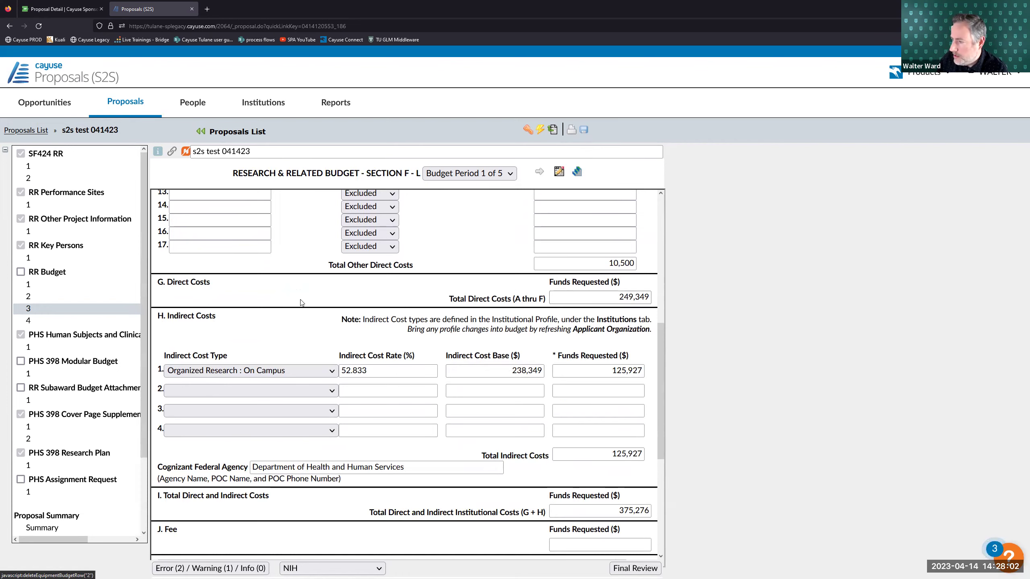
pyautogui.scroll(-3, 308, 284)
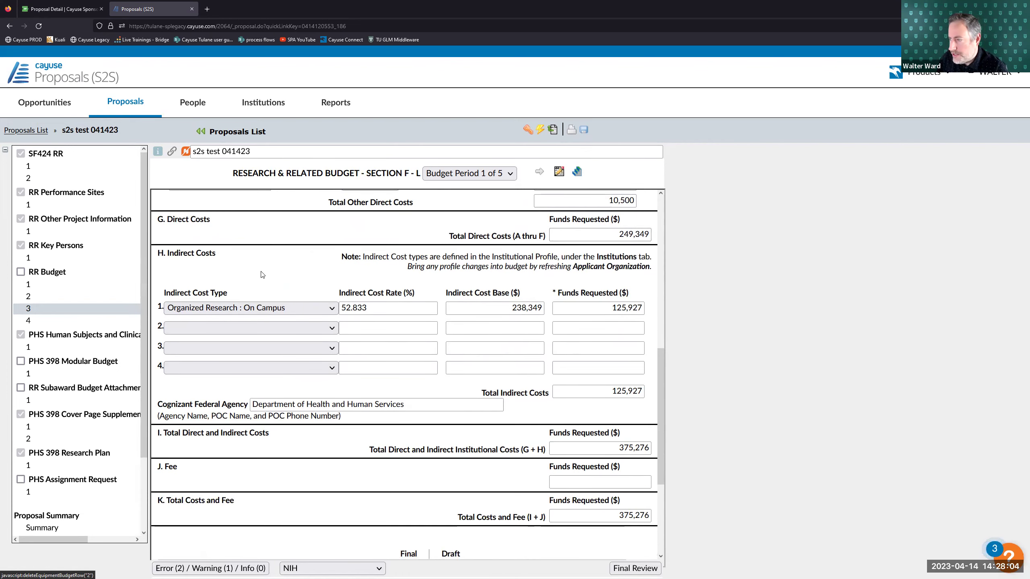
pyautogui.scroll(-3, 269, 269)
pyautogui.scroll(3, 273, 266)
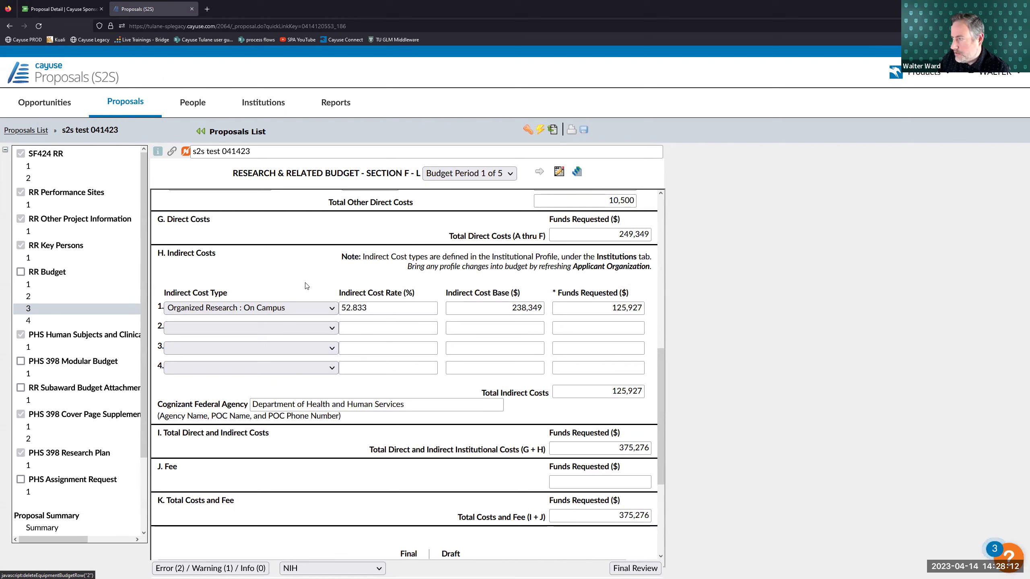
pyautogui.click(377, 306)
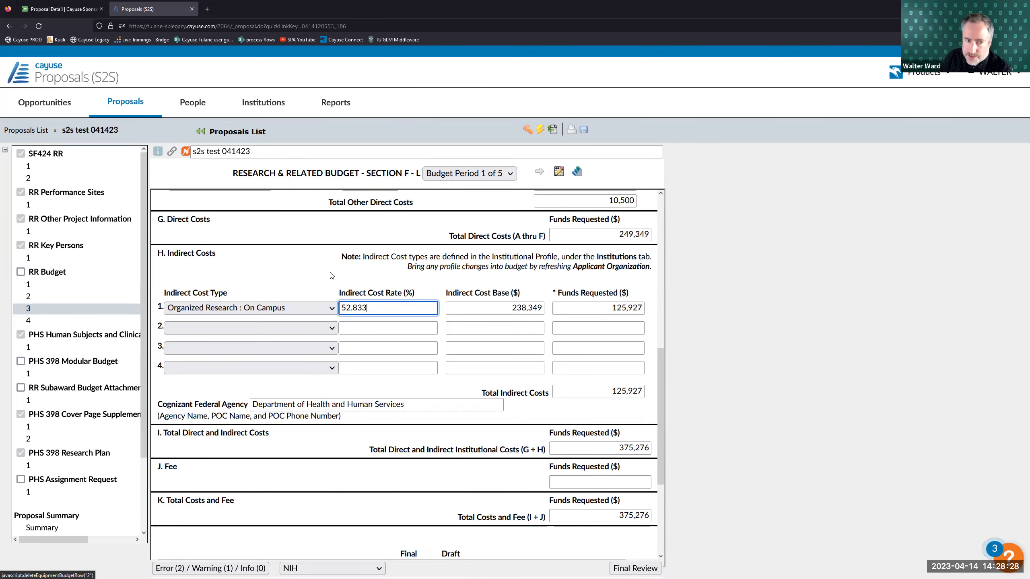
pyautogui.moveTo(342, 307); pyautogui.dragTo(370, 307)
pyautogui.click(311, 285)
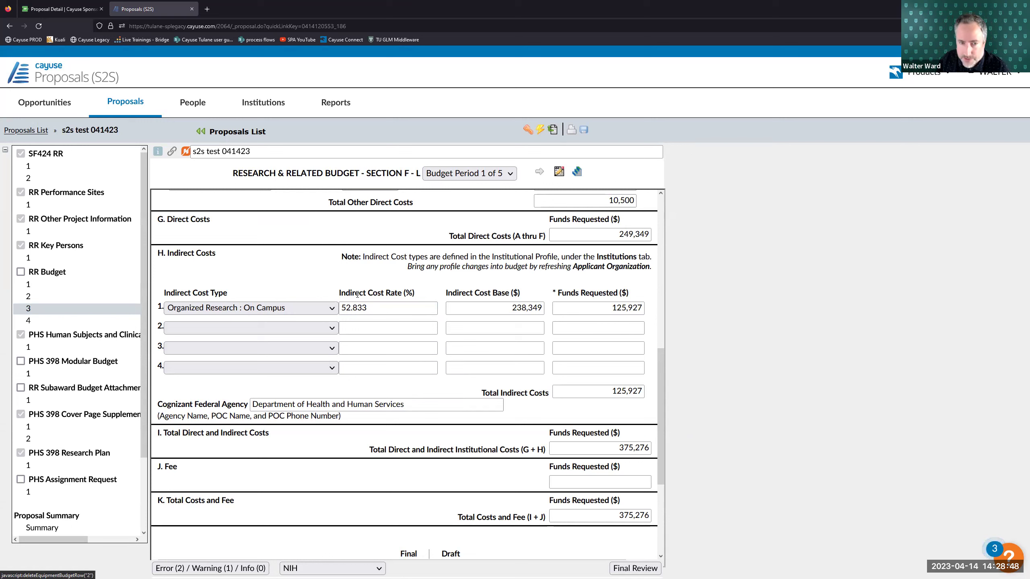
pyautogui.click(354, 307)
pyautogui.doubleClick(354, 308)
pyautogui.click(355, 307)
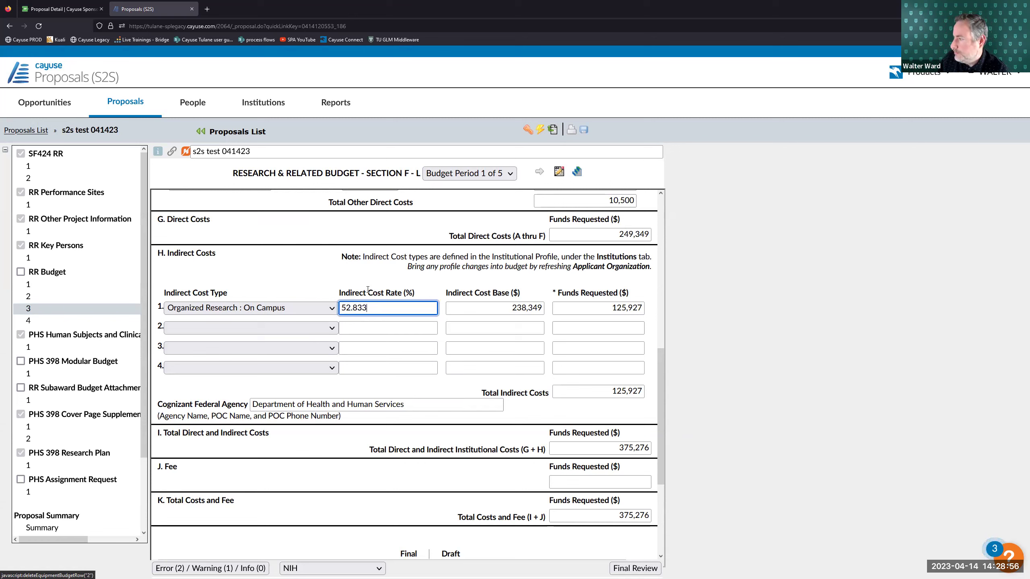
pyautogui.click(377, 291)
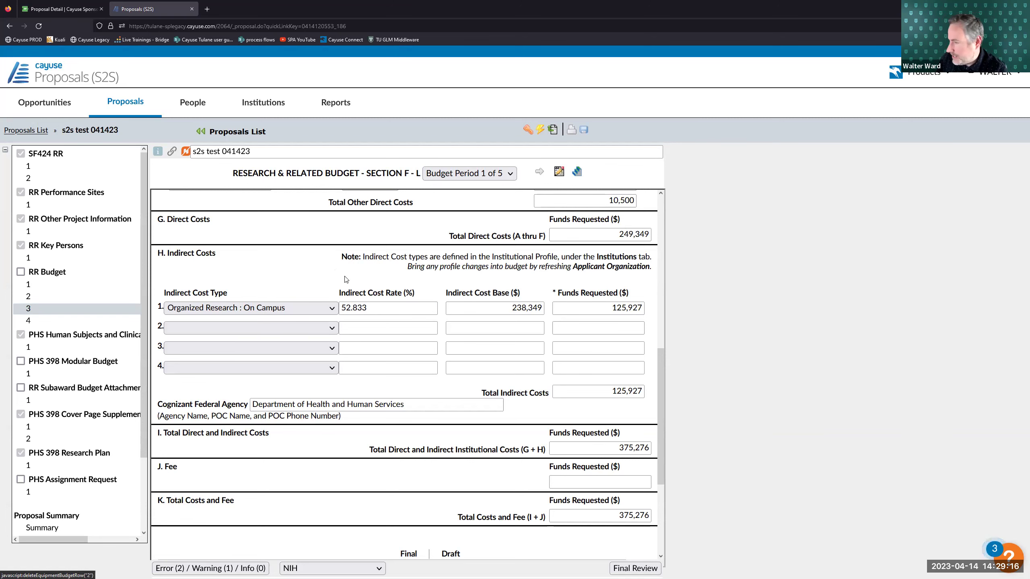
pyautogui.scroll(-3, 345, 279)
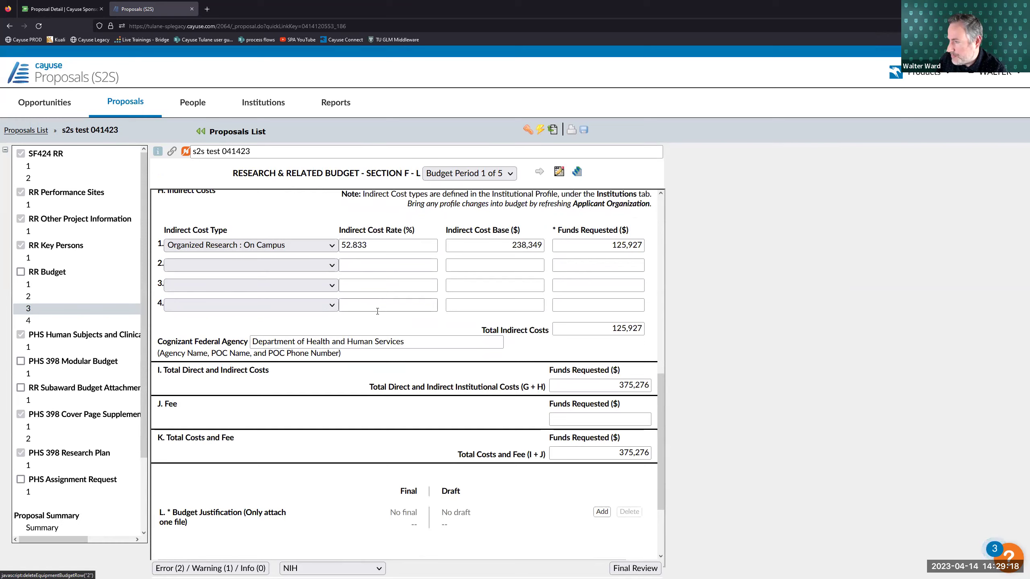
pyautogui.scroll(-2, 370, 319)
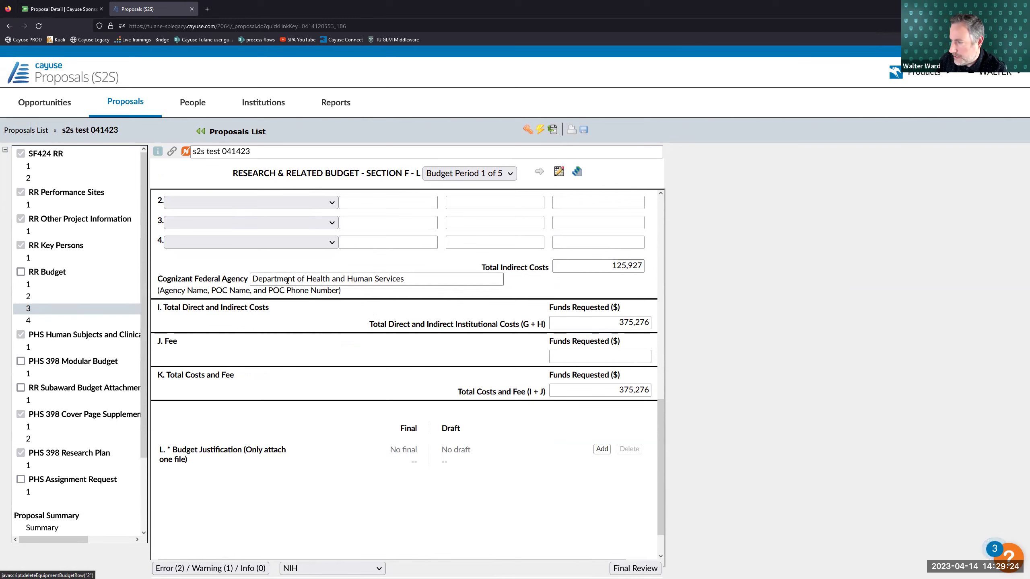
pyautogui.moveTo(402, 279); pyautogui.dragTo(397, 279)
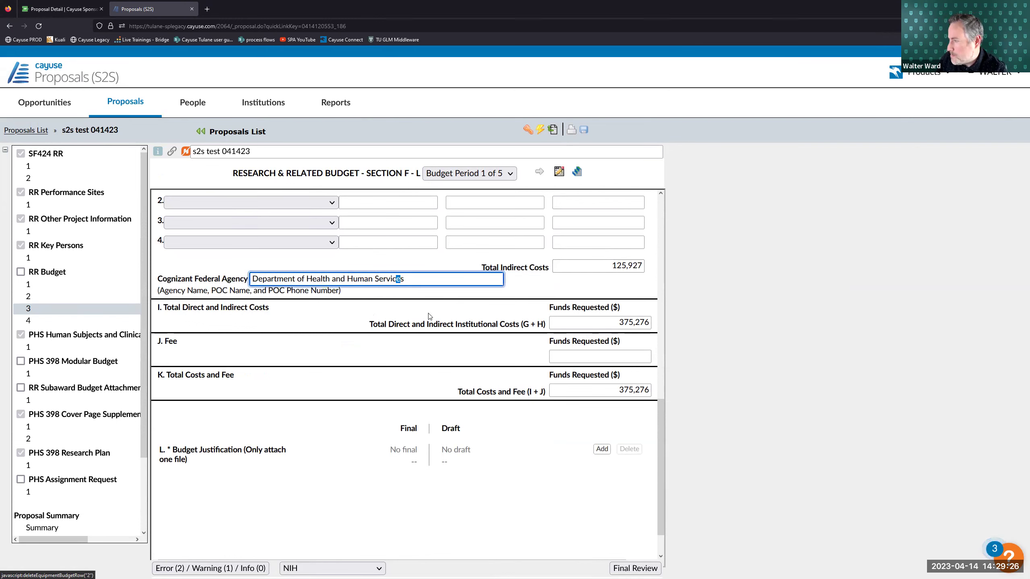
pyautogui.moveTo(428, 314); pyautogui.dragTo(434, 312)
pyautogui.click(400, 314)
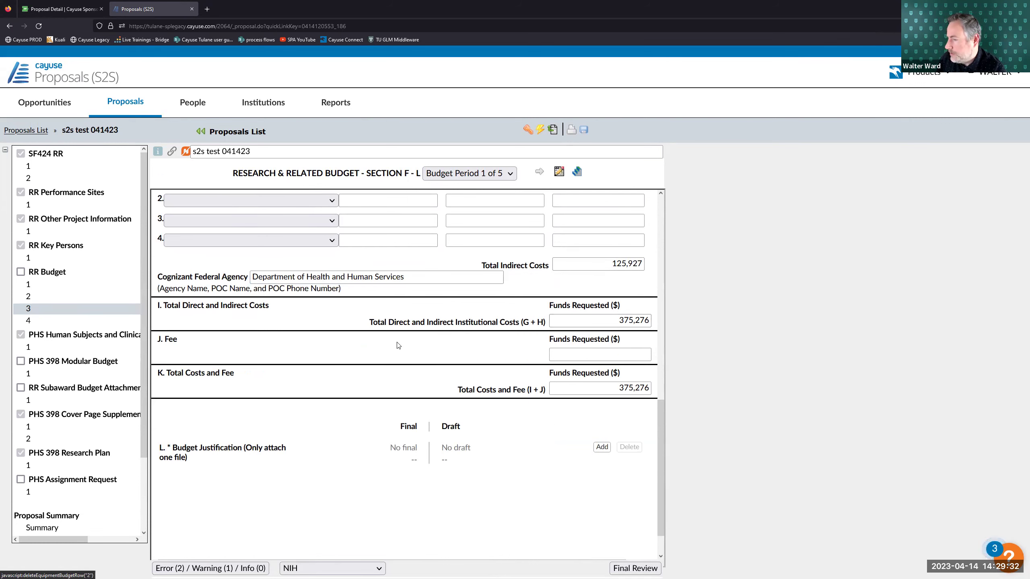
pyautogui.scroll(-1, 600, 321)
pyautogui.click(565, 308)
pyautogui.click(514, 309)
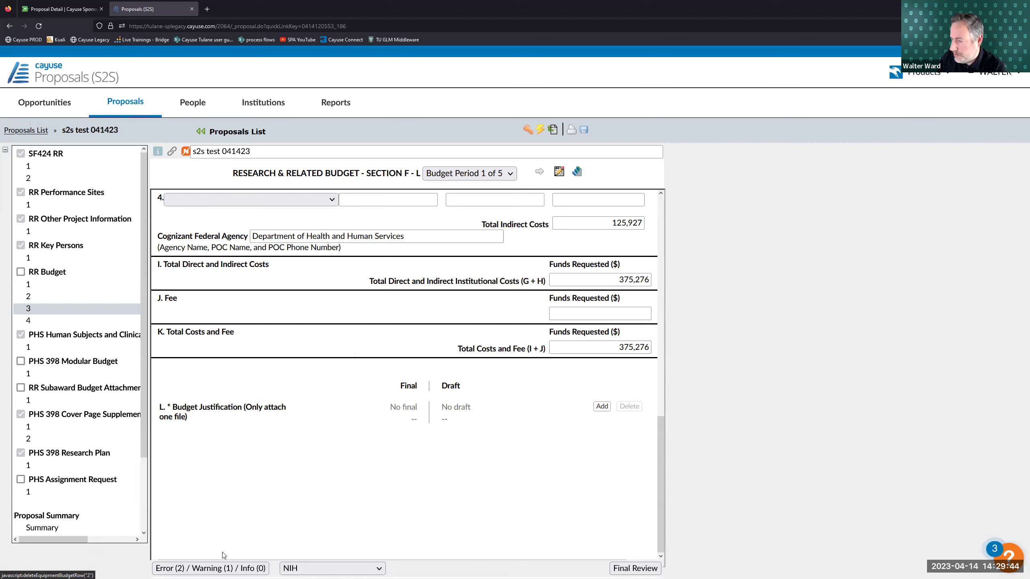
# - Upload Budget Justification.pdf as the Final attachment under L. Budget Justification
pyautogui.click(184, 565)
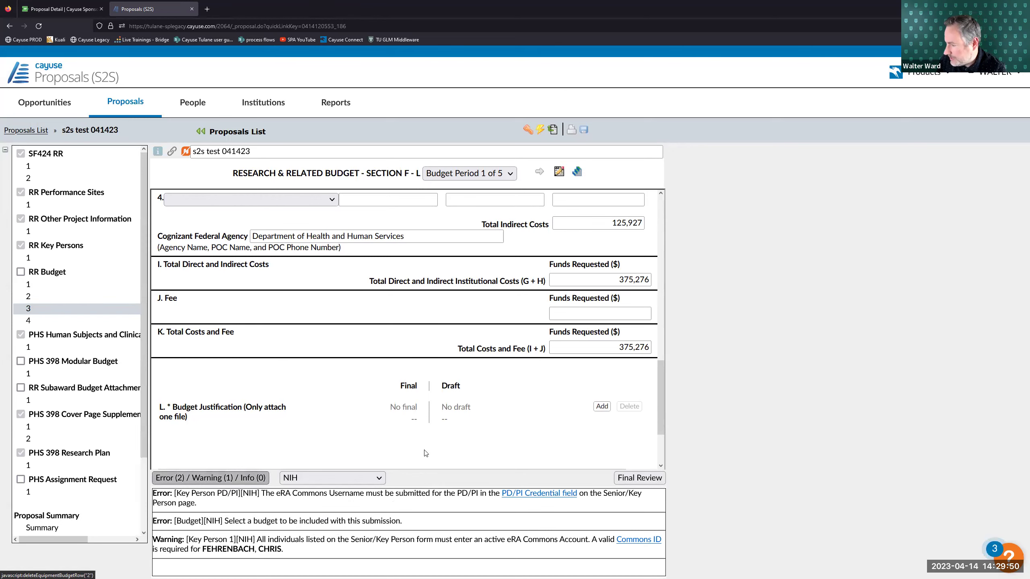
pyautogui.click(211, 477)
pyautogui.click(603, 406)
pyautogui.click(534, 415)
pyautogui.click(328, 260)
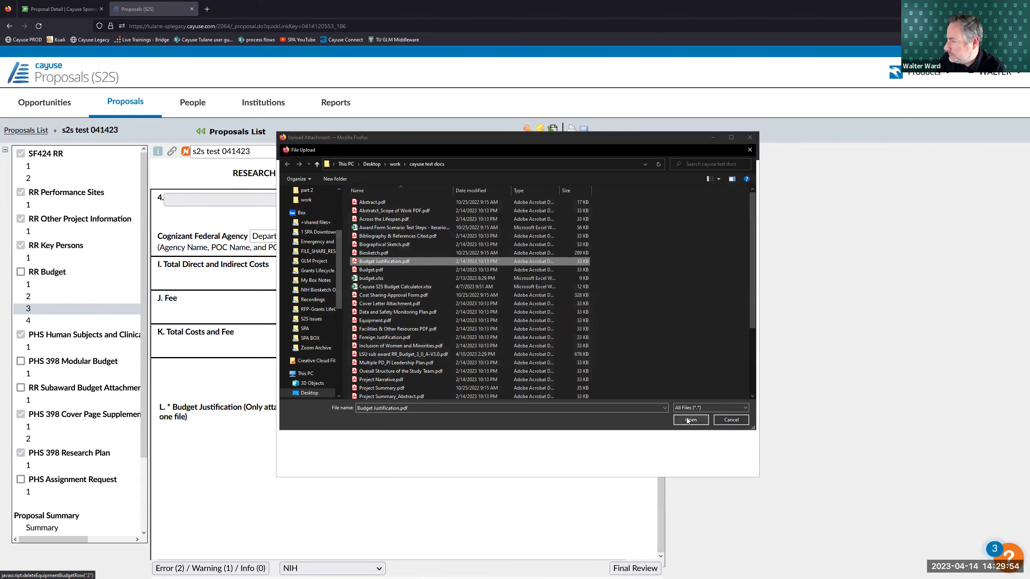
pyautogui.click(728, 418)
pyautogui.click(321, 374)
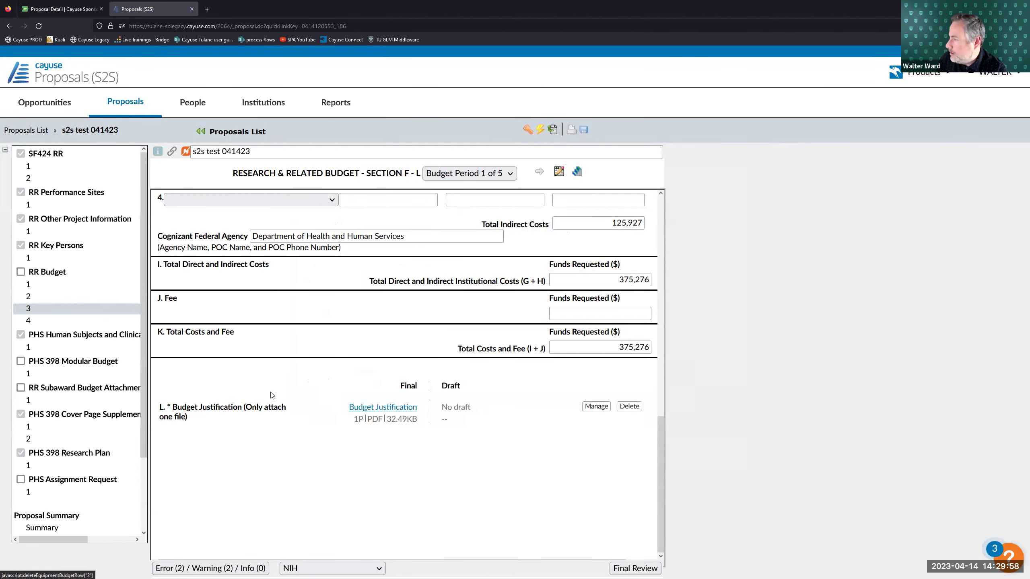
pyautogui.scroll(15, 291, 410)
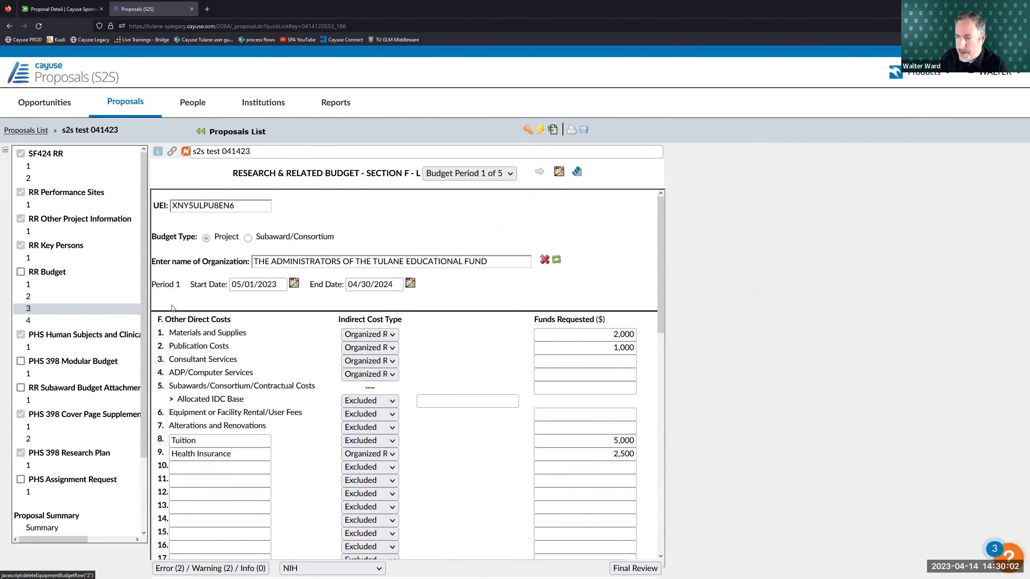
# - Check the Cumulative Budget totals (RR Budget 4), then return to RR Budget 1 personnel
pyautogui.click(55, 321)
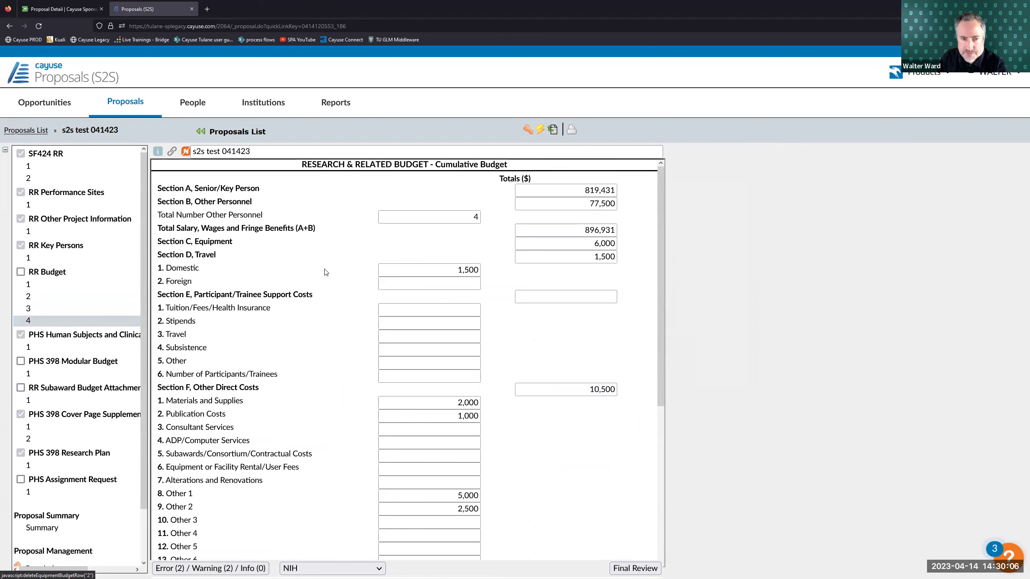
pyautogui.scroll(-5, 330, 272)
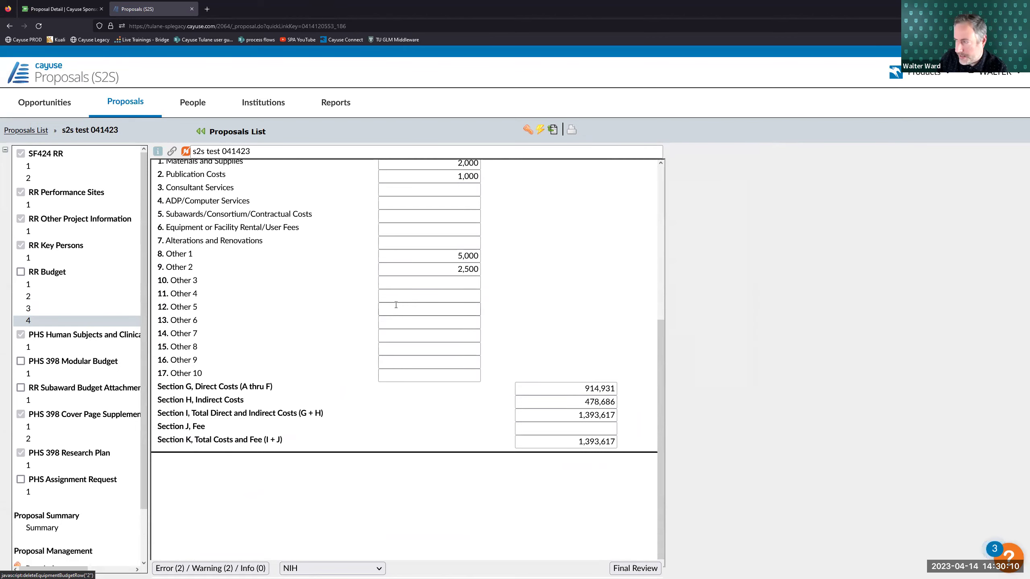
pyautogui.scroll(5, 391, 306)
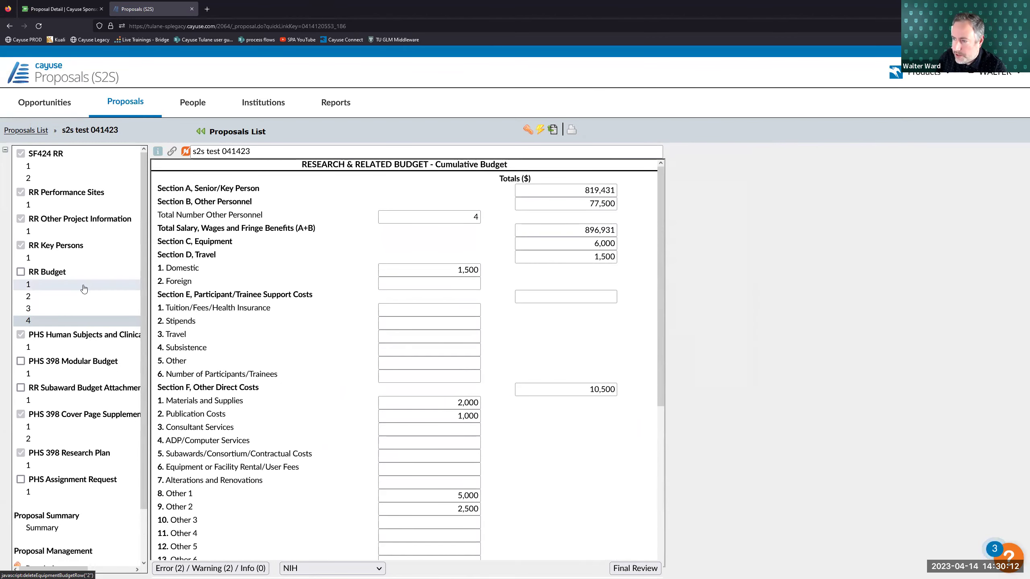
pyautogui.click(84, 287)
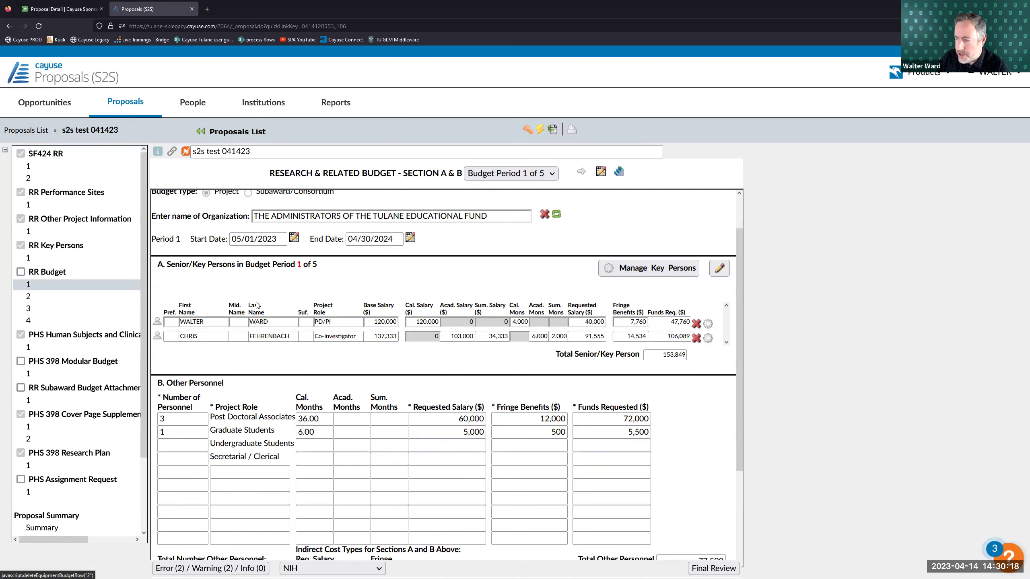
pyautogui.scroll(-1, 340, 286)
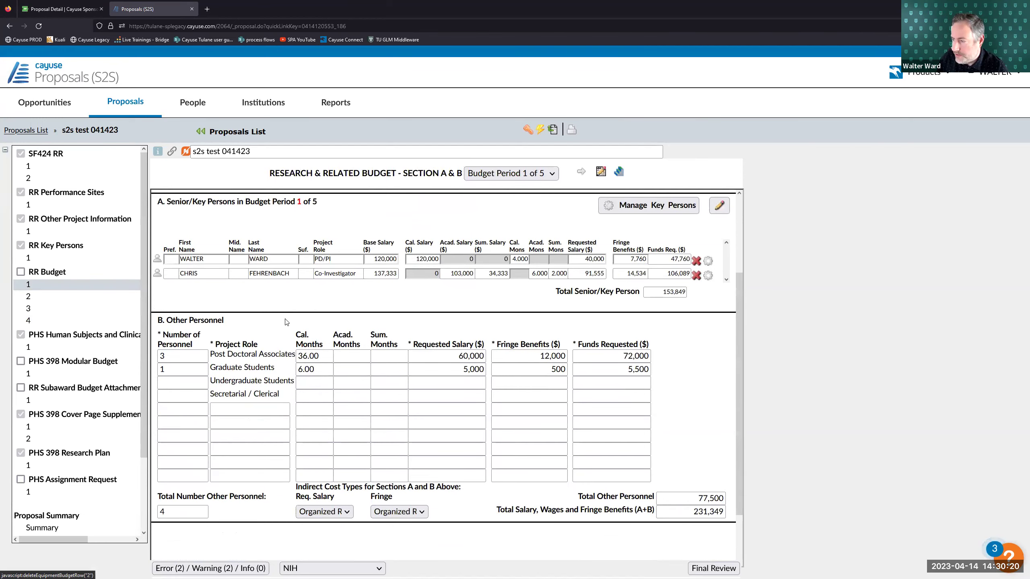
pyautogui.click(330, 512)
pyautogui.click(362, 468)
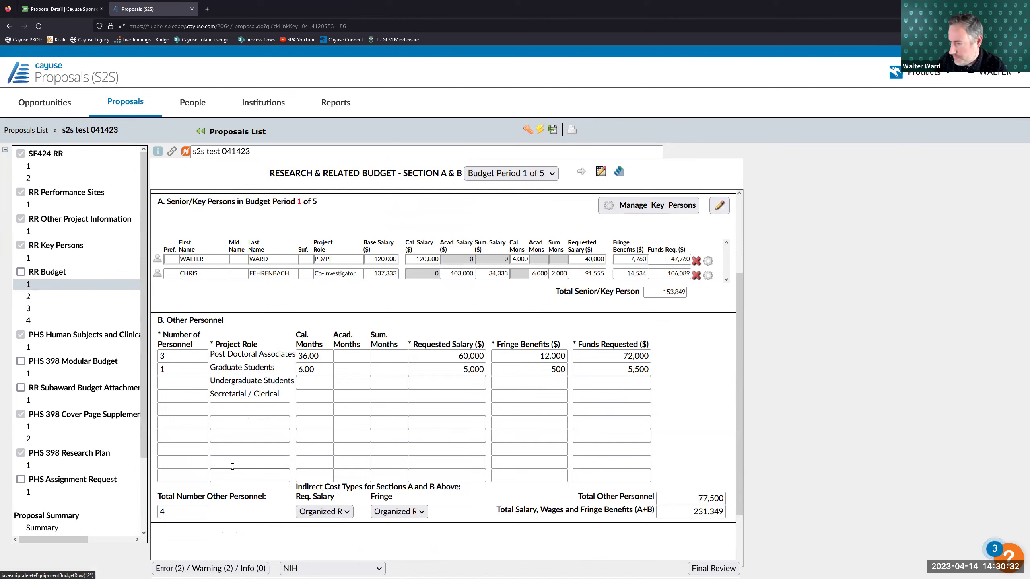
pyautogui.click(182, 409)
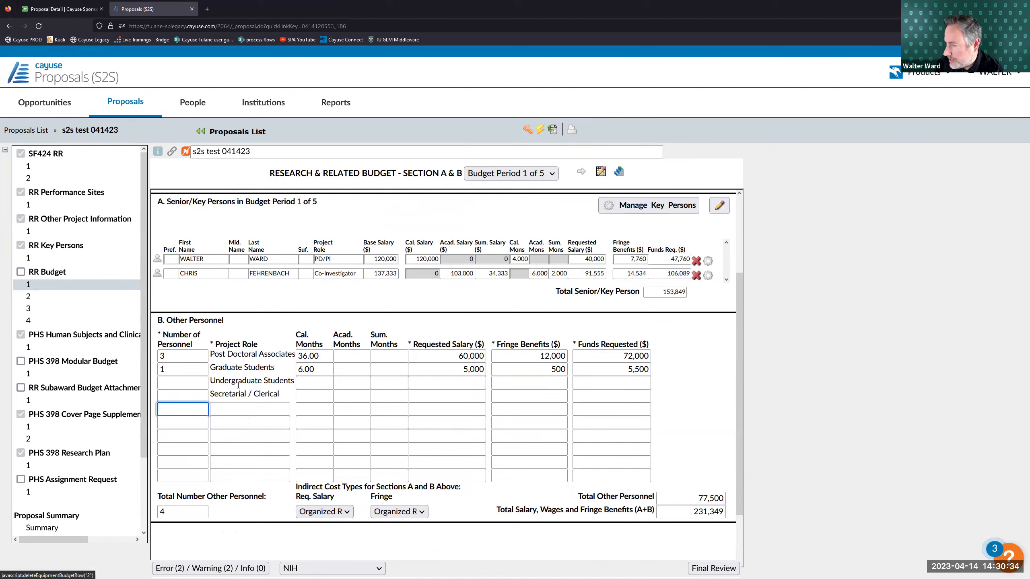
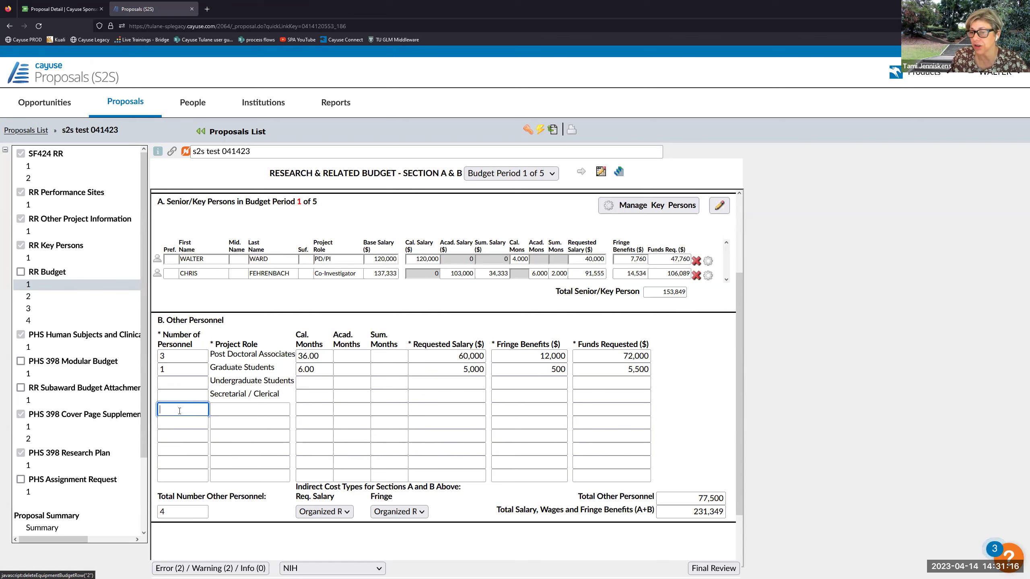
# - Add an Other Personnel row for 1 TNPRC Post-Doc with 12 calendar months
pyautogui.scroll(2, 235, 273)
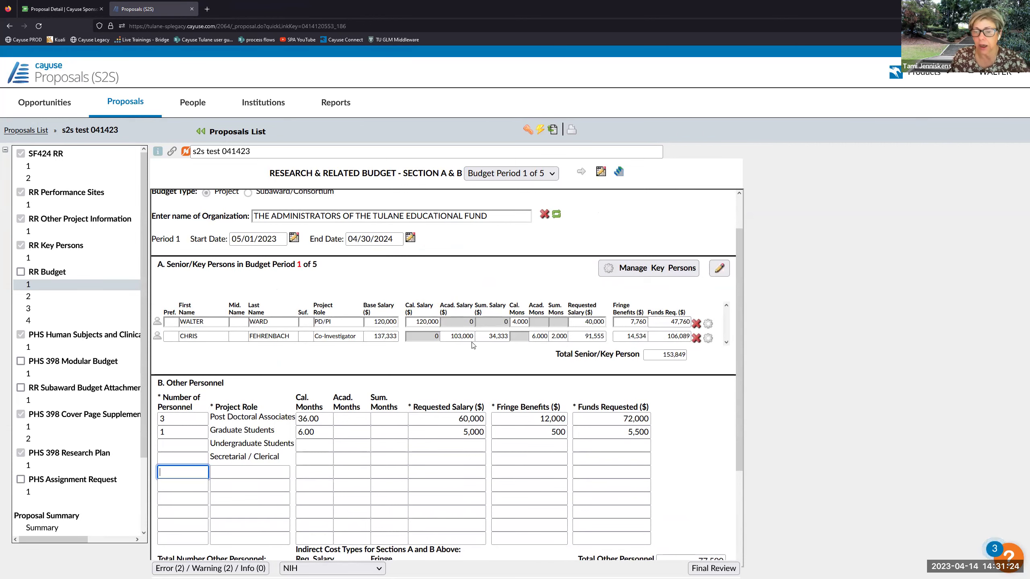
pyautogui.scroll(-2, 232, 357)
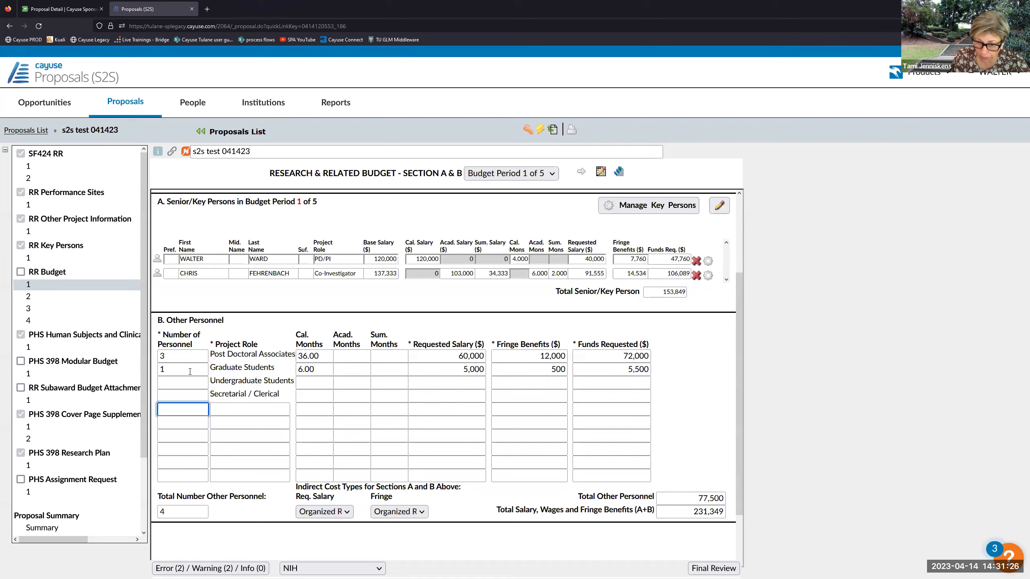
pyautogui.write('1')
pyautogui.click(236, 405)
pyautogui.write('TNPRC Post-Doc')
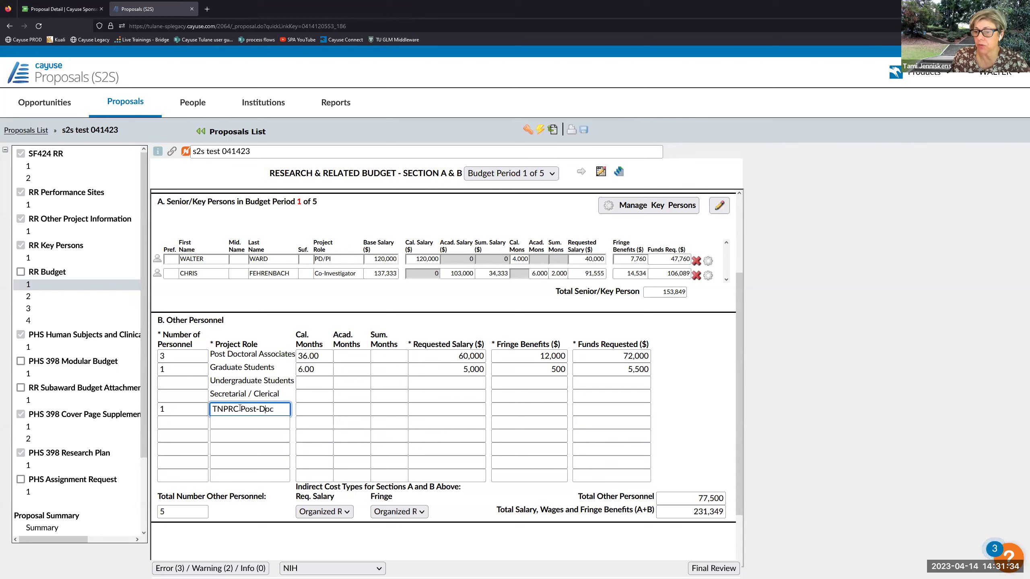
pyautogui.click(306, 407)
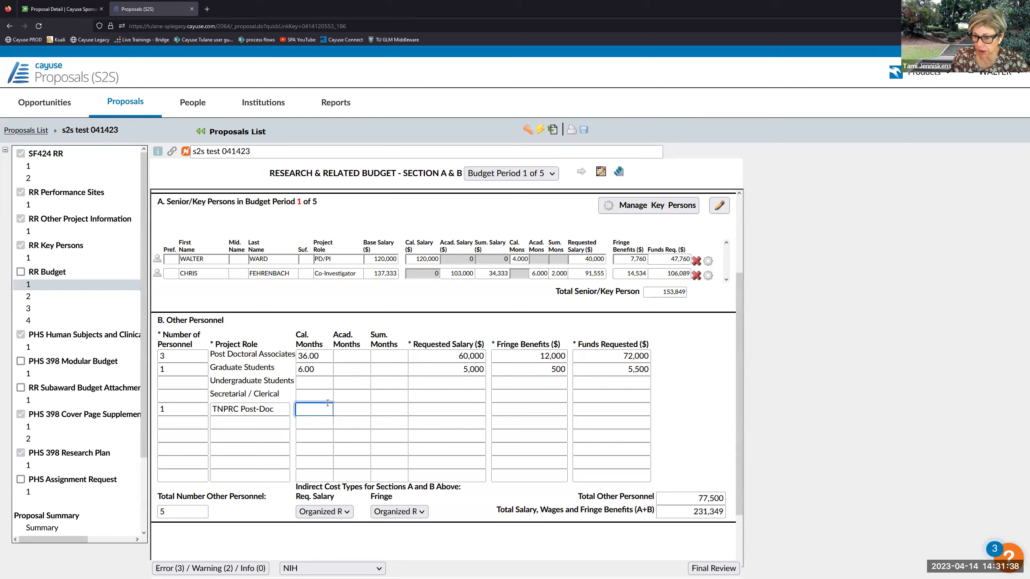
pyautogui.write('12')
# - Give the Post-Doc 20,000 salary and 10% fringe, for 22,000 requested
pyautogui.click(455, 404)
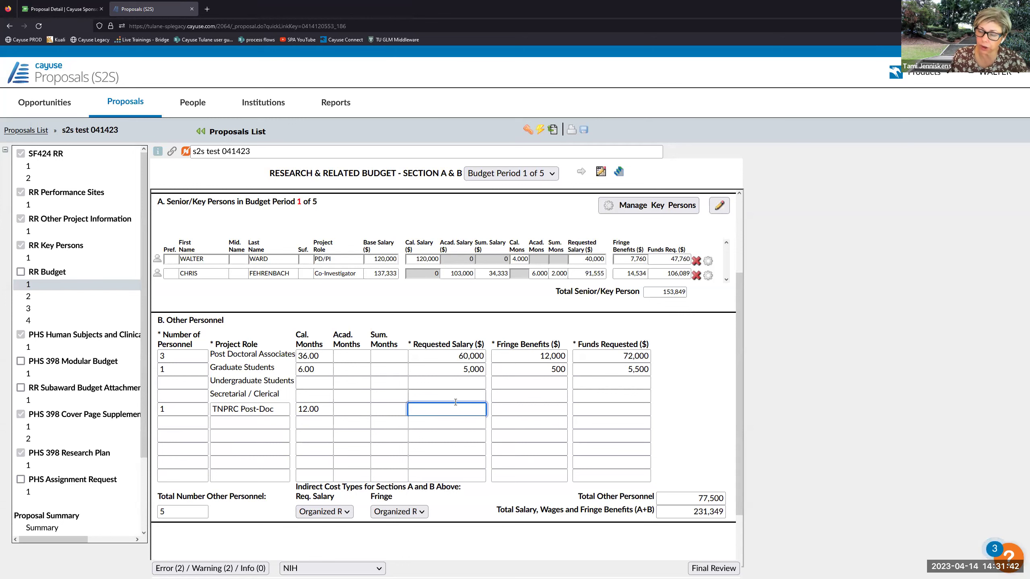
pyautogui.write('20000')
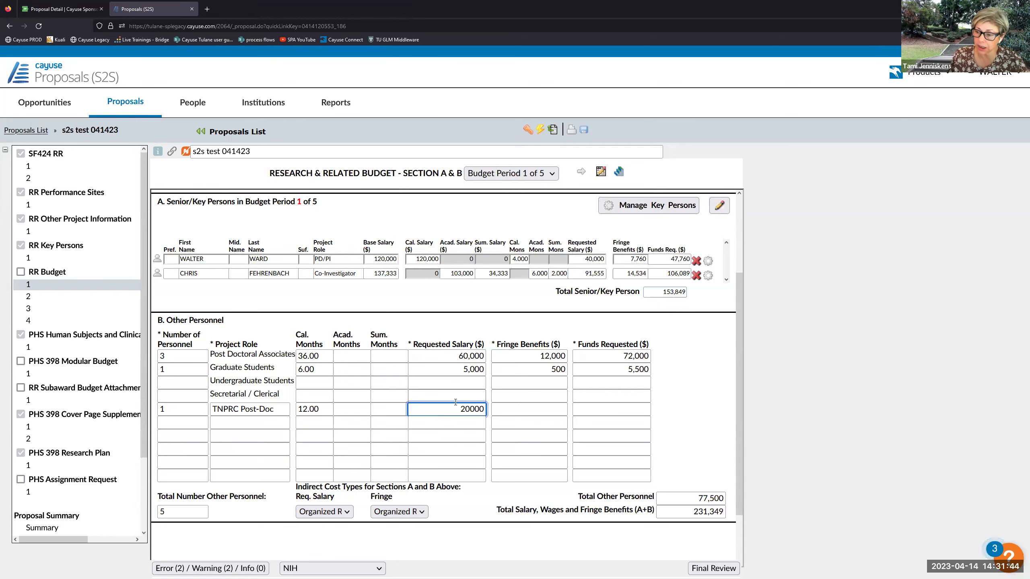
pyautogui.click(512, 409)
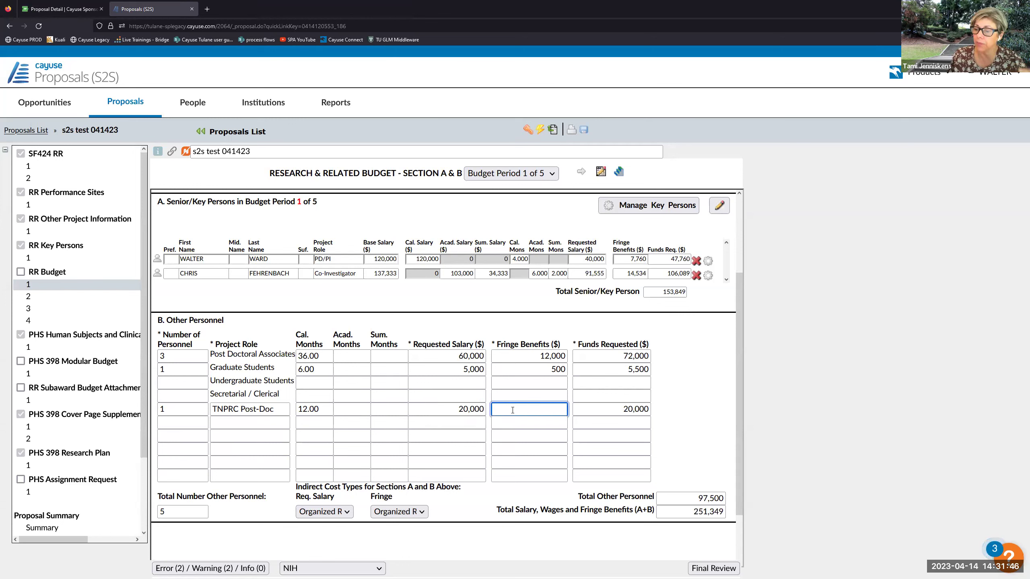
pyautogui.write('10%')
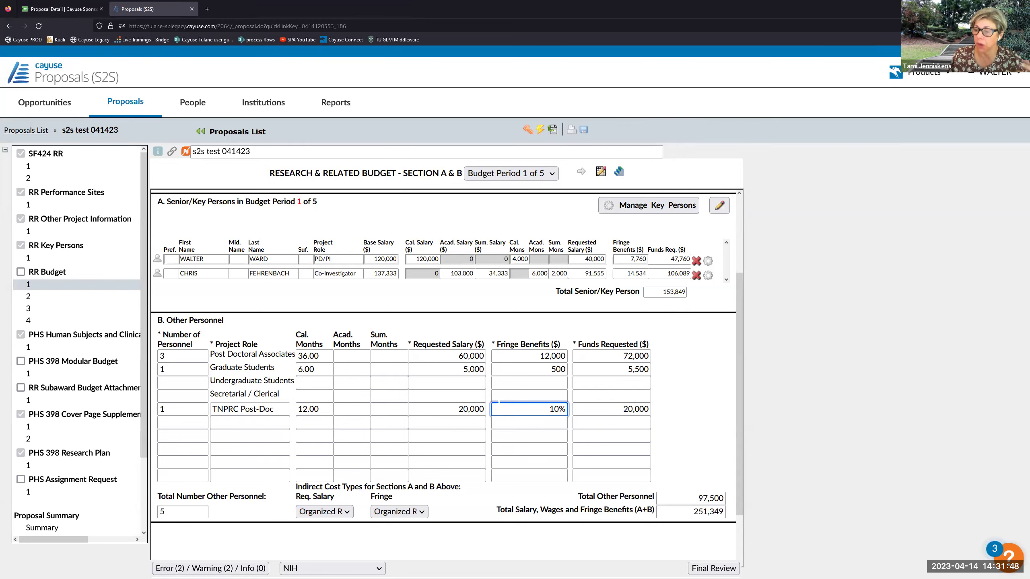
pyautogui.click(529, 382)
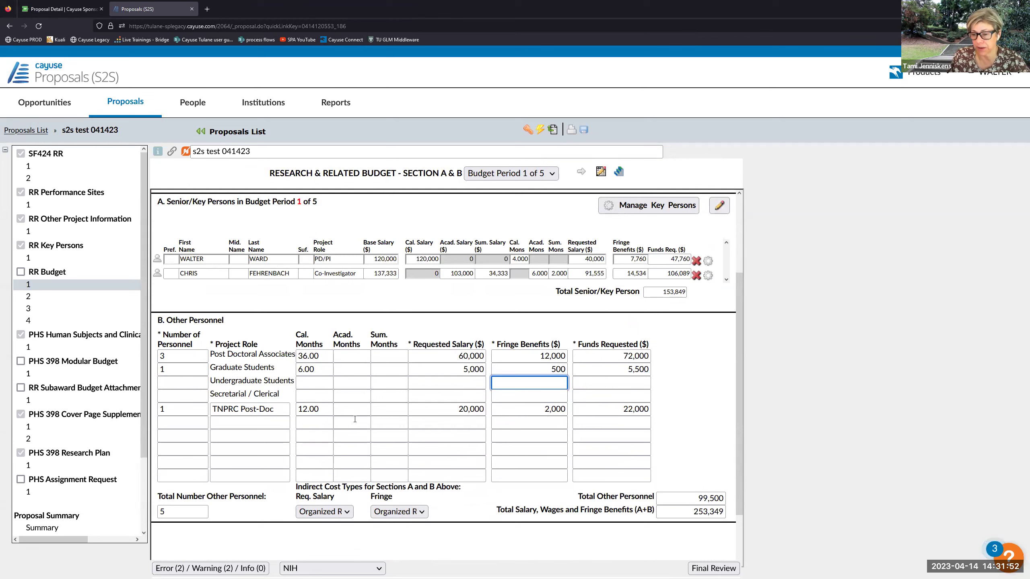
pyautogui.click(337, 407)
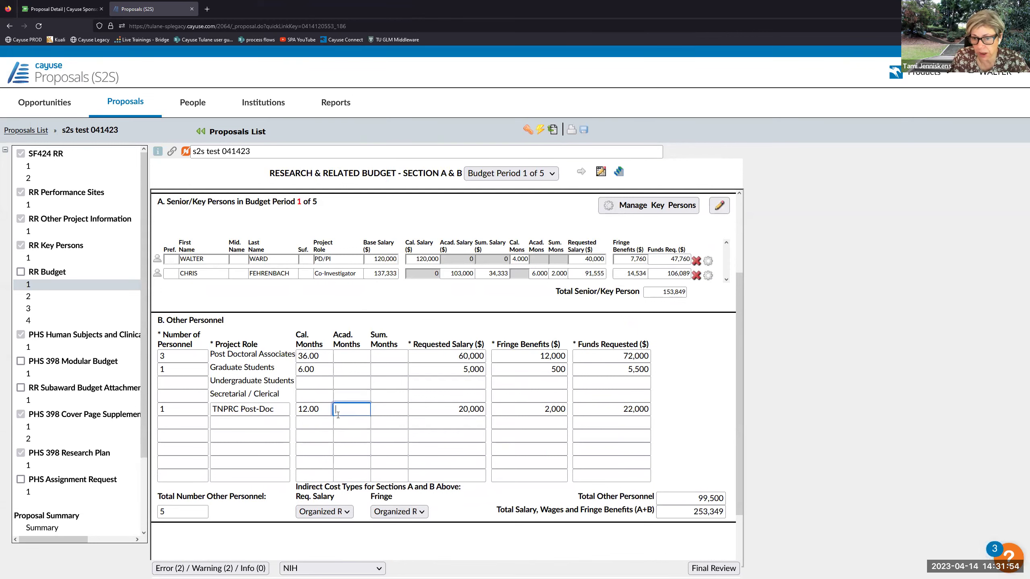
pyautogui.click(40, 302)
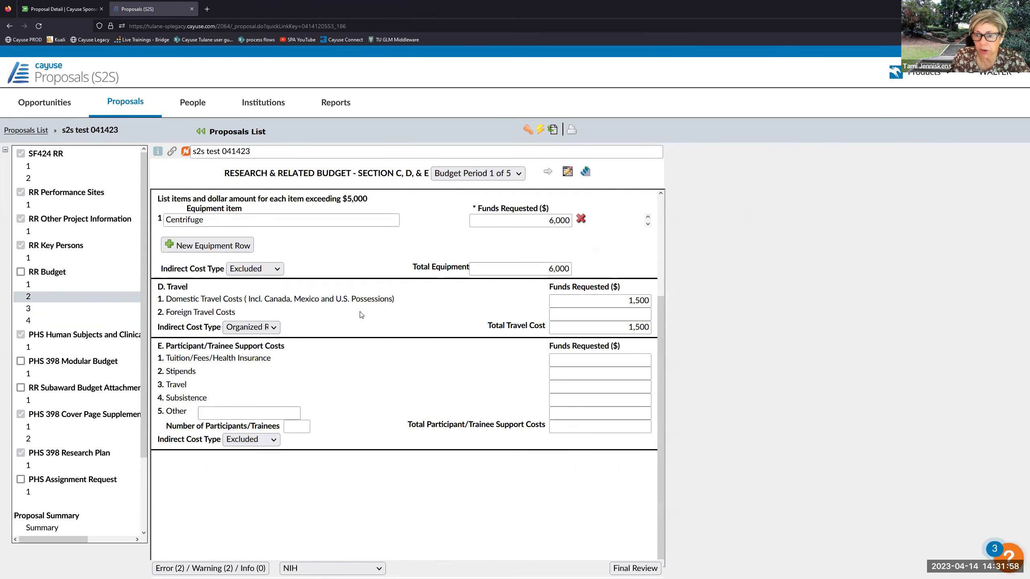
# - Add a trial 'TNPRC equipment' row, then delete it so only the Centrifuge remains
pyautogui.scroll(2, 361, 315)
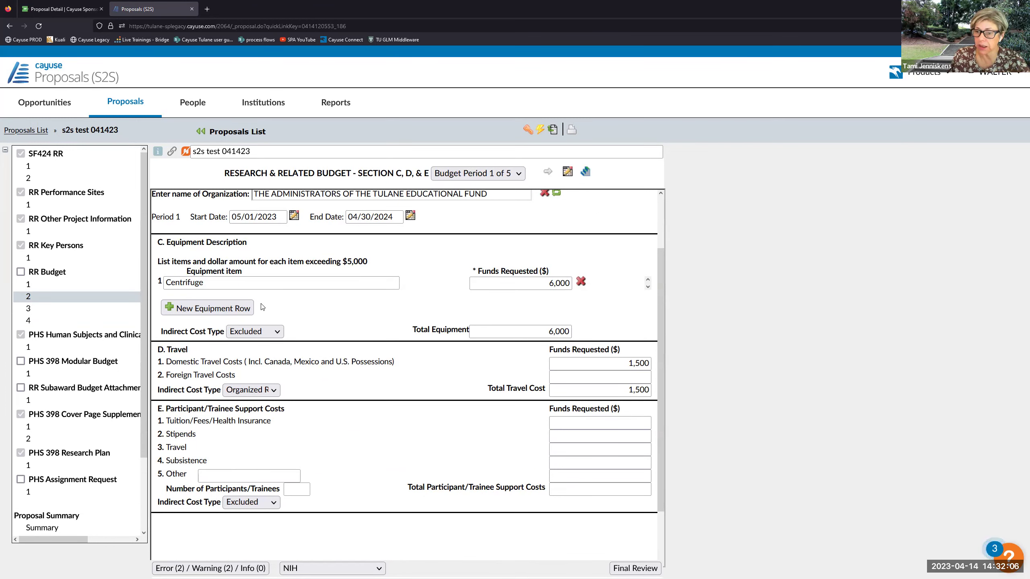
pyautogui.click(248, 309)
pyautogui.click(221, 234)
pyautogui.write('T')
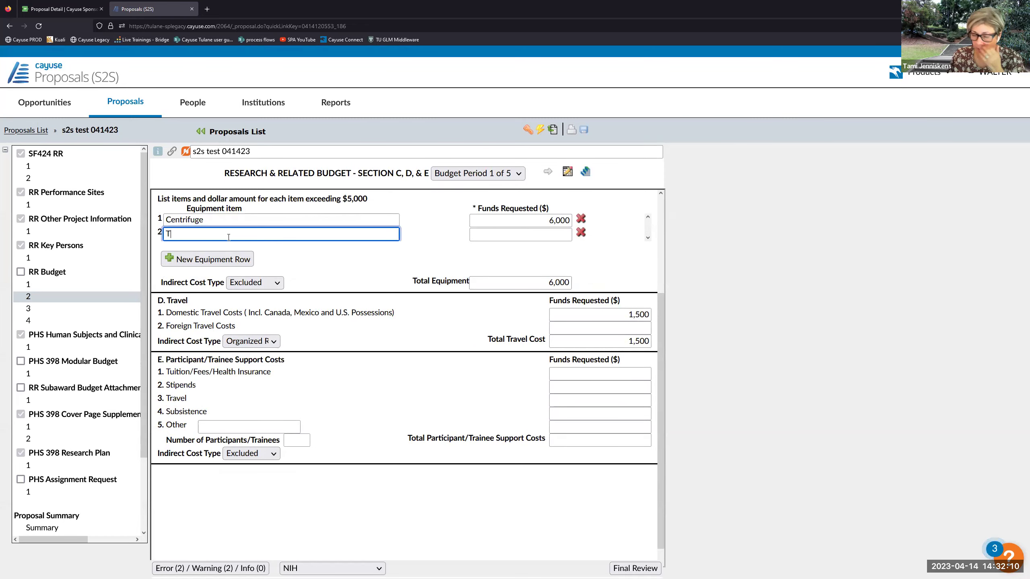
pyautogui.write('NPRC equipment')
pyautogui.click(516, 234)
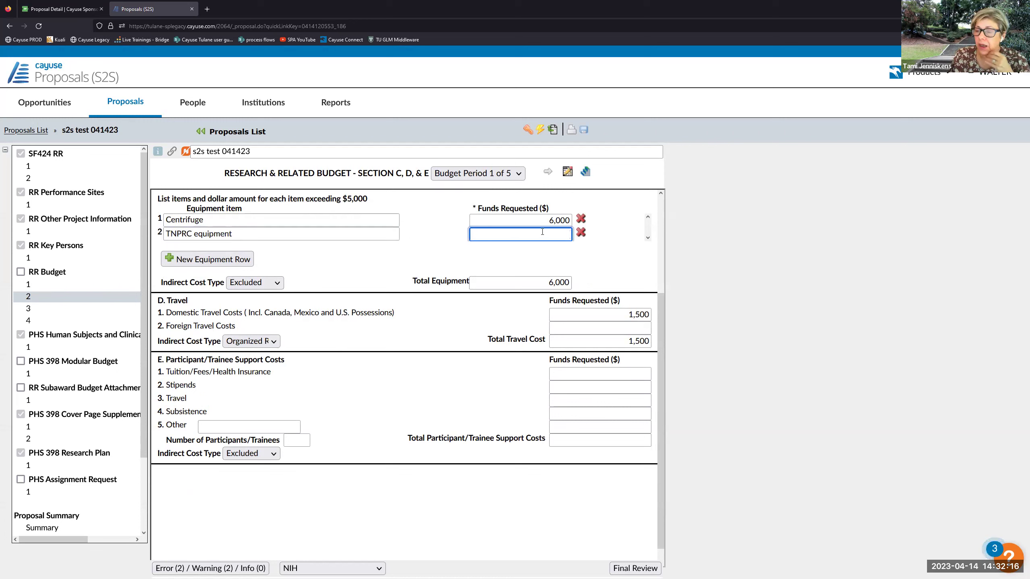
pyautogui.click(580, 232)
pyautogui.click(550, 326)
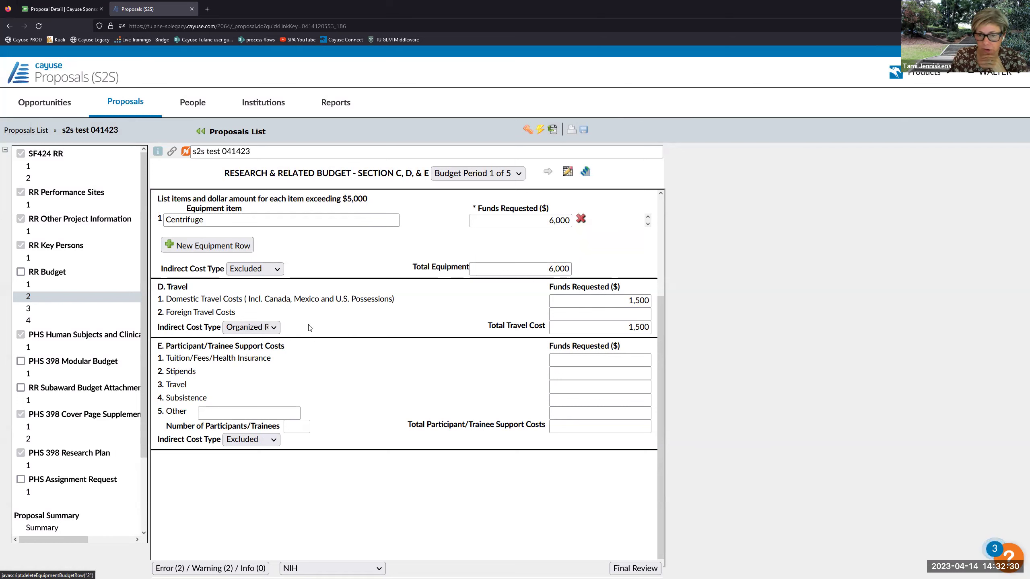
pyautogui.click(48, 313)
# - Add other direct cost line 10, 'TNPRC Material sand Supplies', at 10,000 under TNPRC Organized Research : On Campus
pyautogui.scroll(-2, 317, 309)
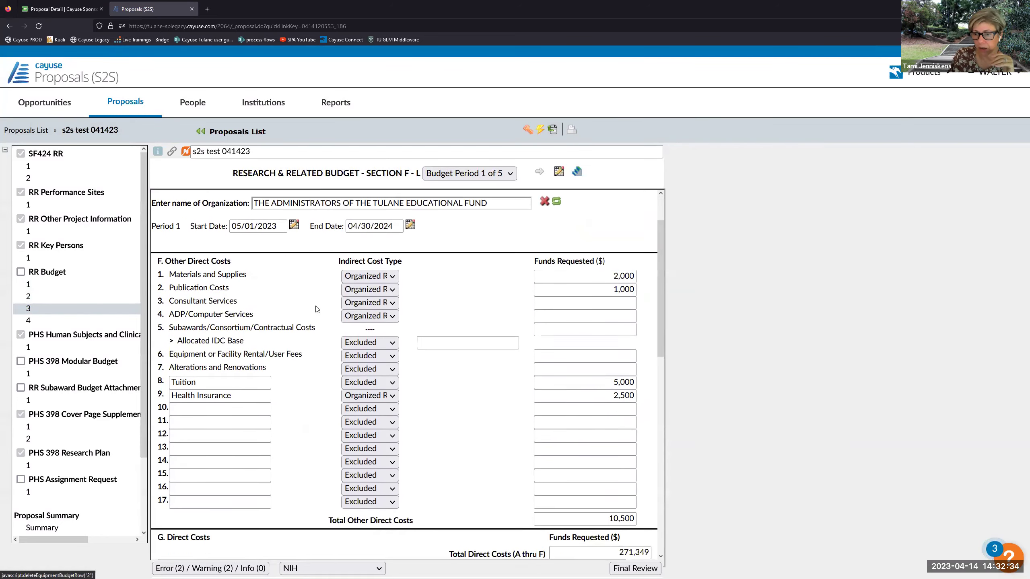
pyautogui.scroll(-2, 317, 309)
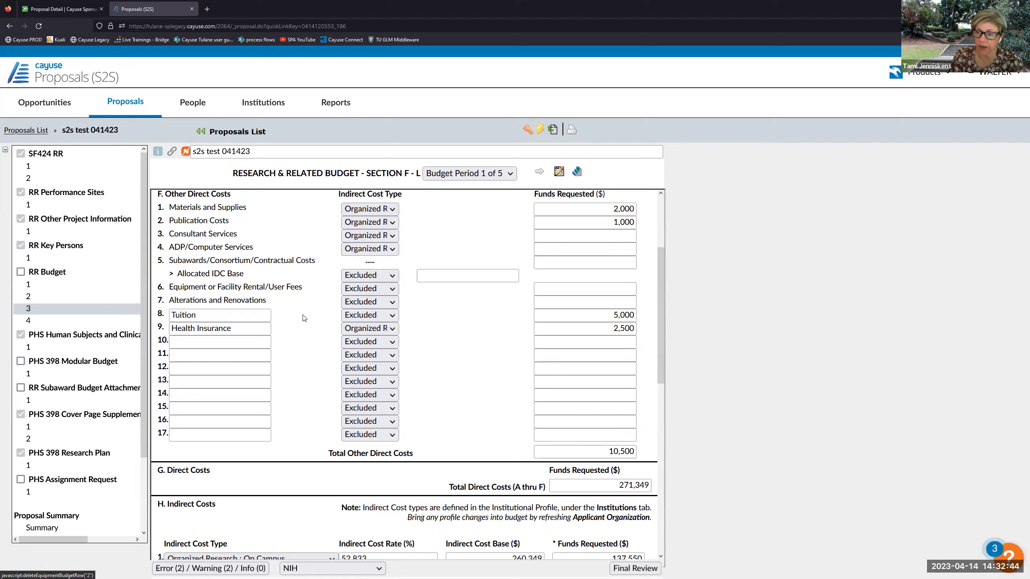
pyautogui.click(241, 341)
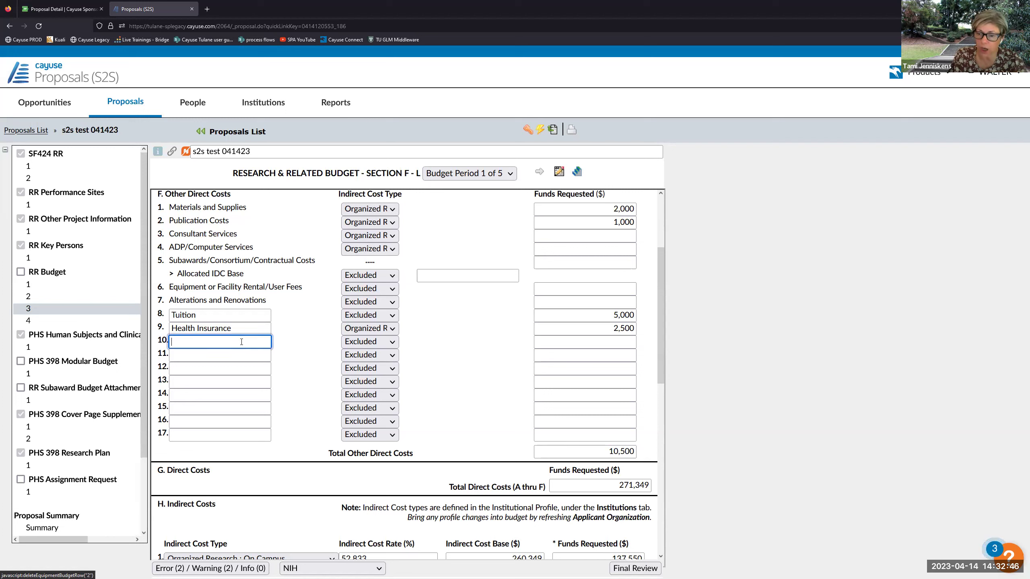
pyautogui.write('TNP')
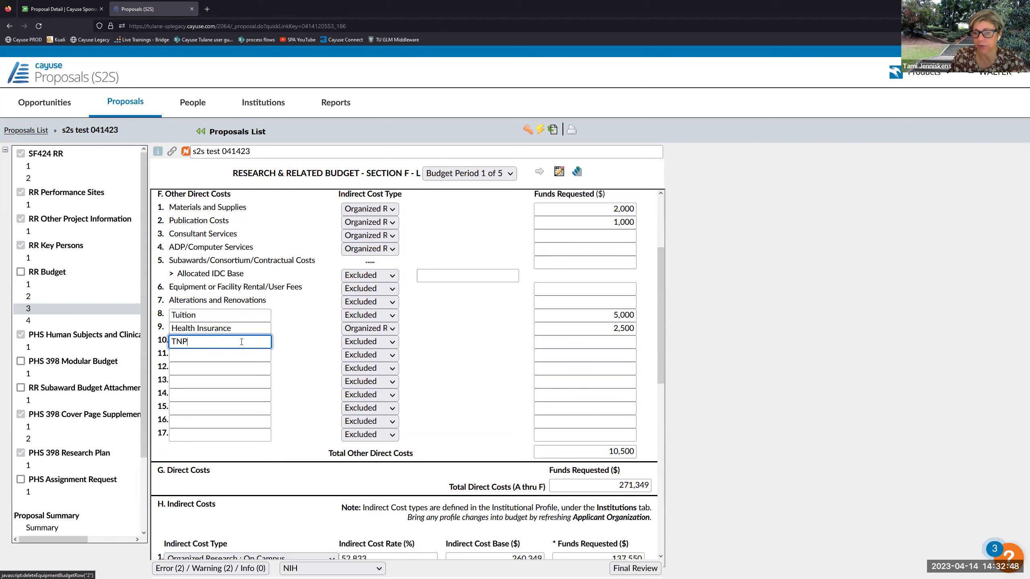
pyautogui.write('RC Material s')
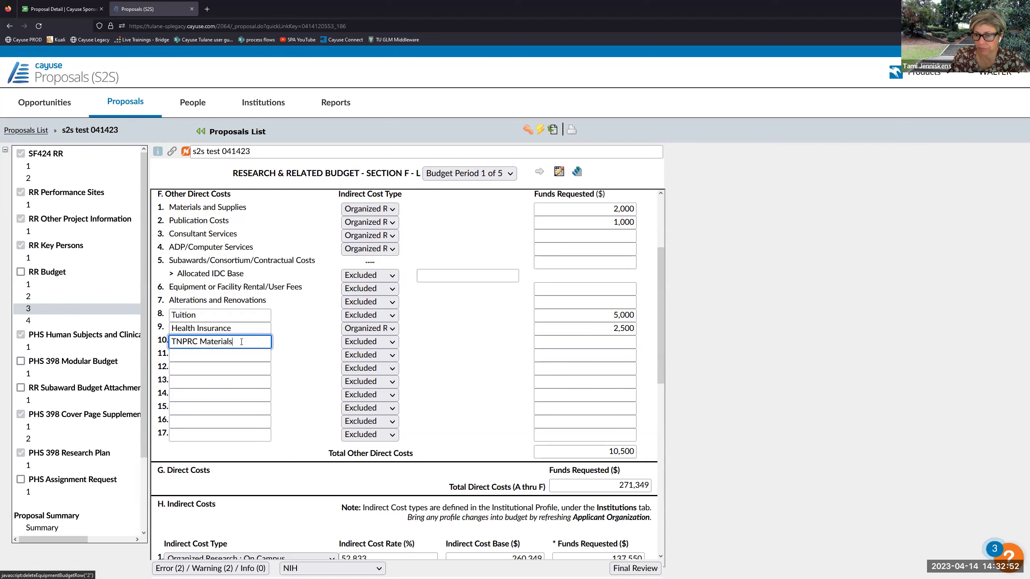
pyautogui.write('and Supplies')
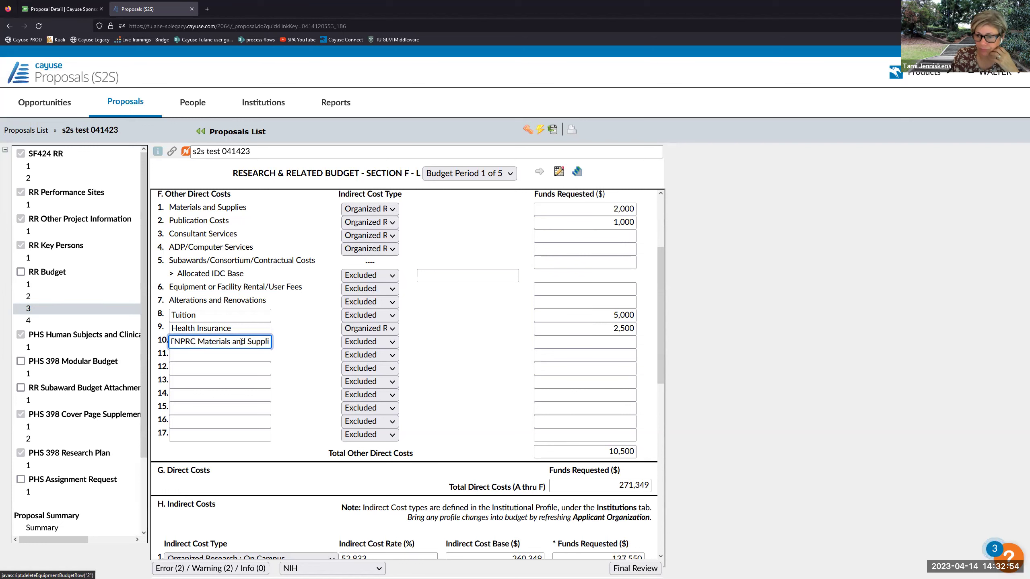
pyautogui.click(380, 343)
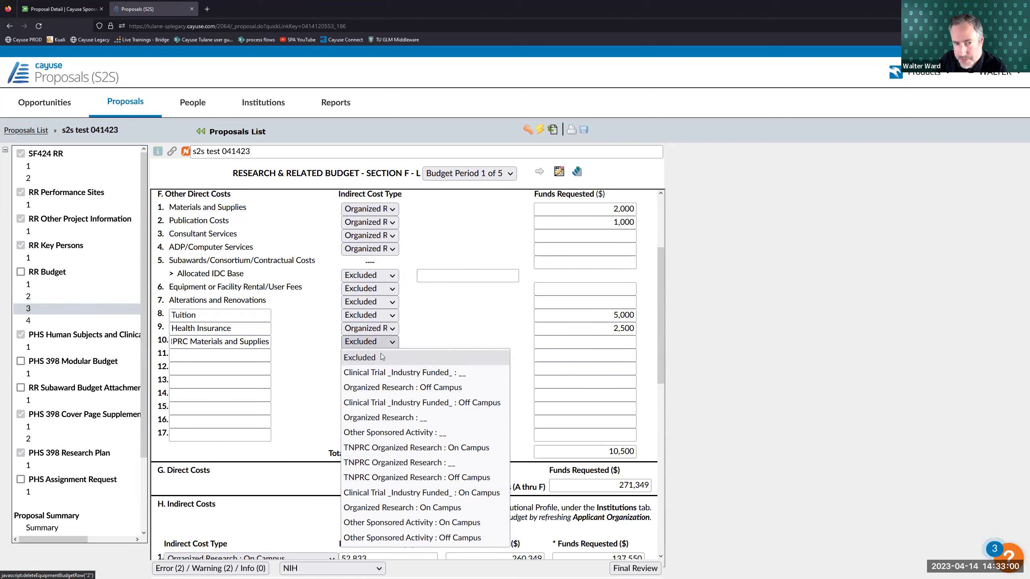
pyautogui.click(382, 343)
pyautogui.click(382, 344)
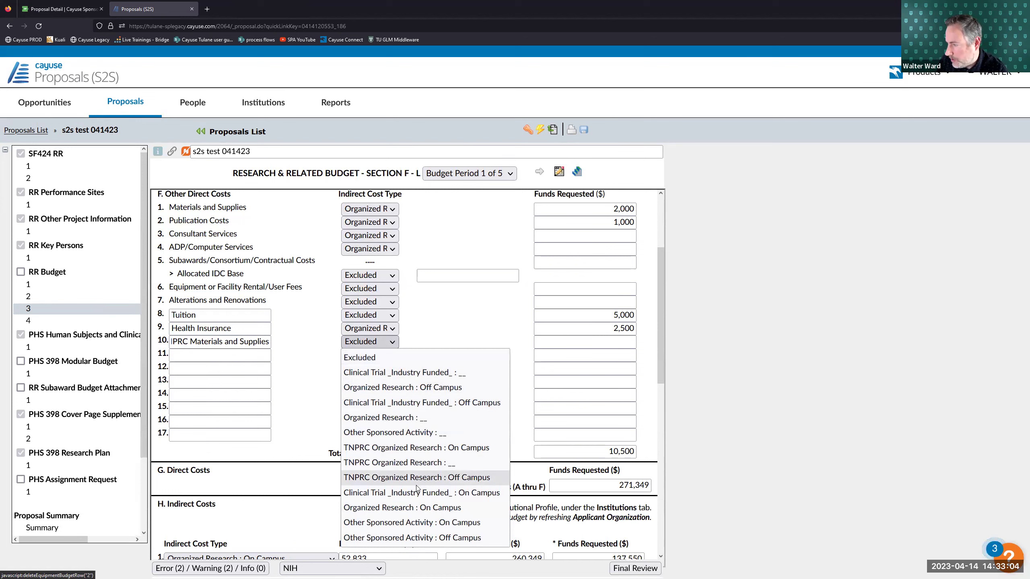
pyautogui.click(412, 447)
pyautogui.click(566, 346)
pyautogui.write('10000')
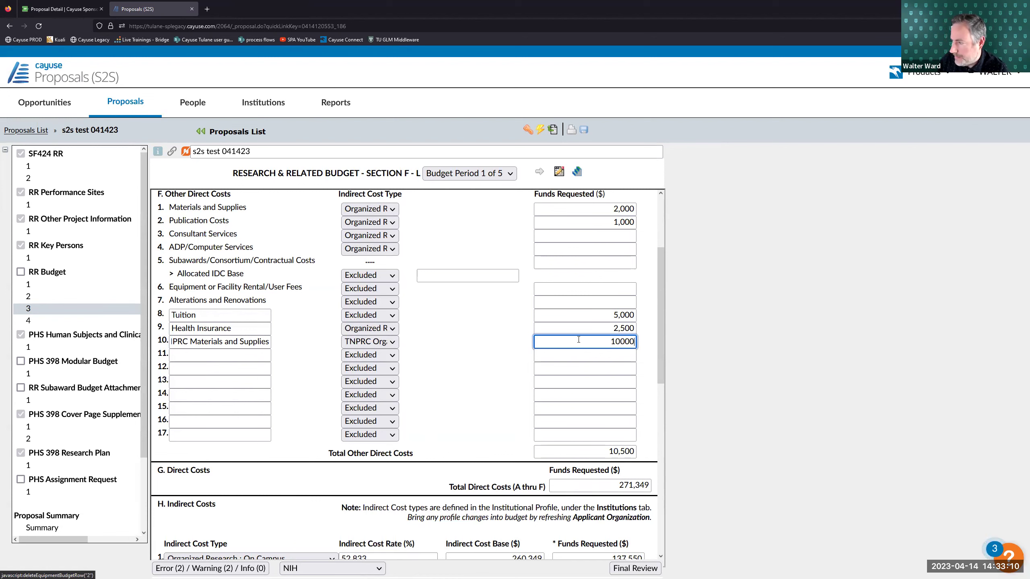
pyautogui.click(524, 349)
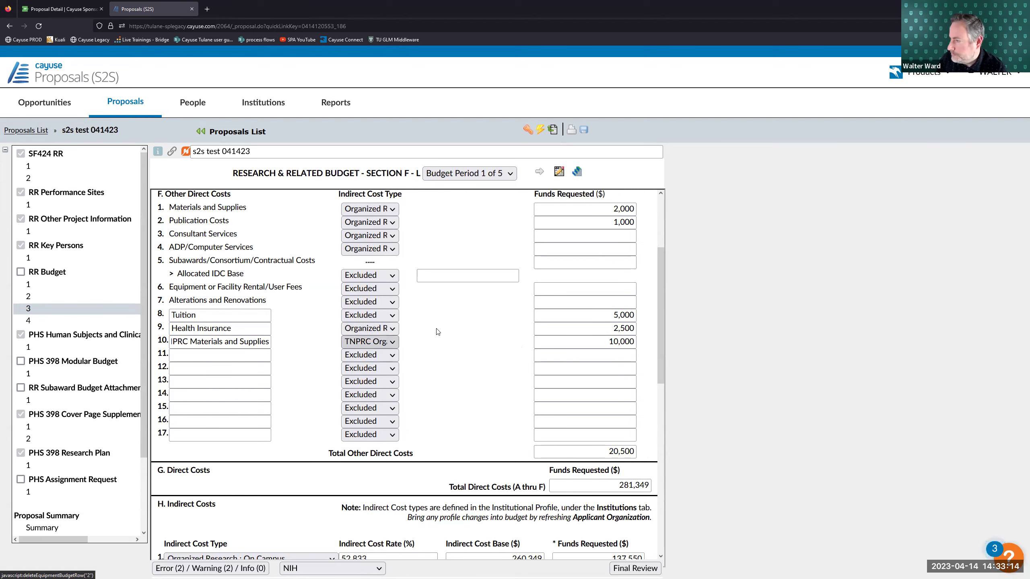
pyautogui.scroll(-3, 438, 331)
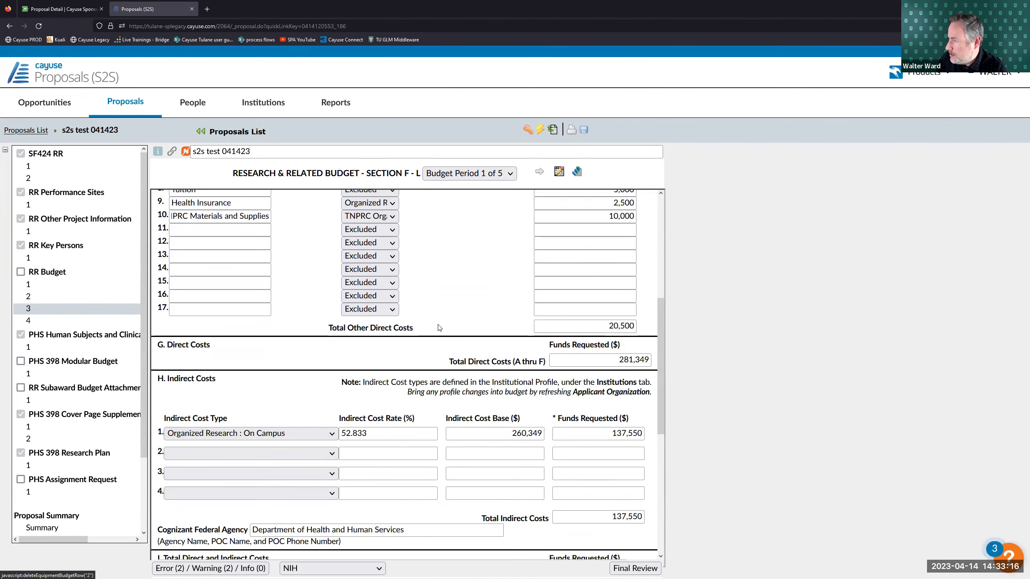
pyautogui.scroll(-3, 439, 327)
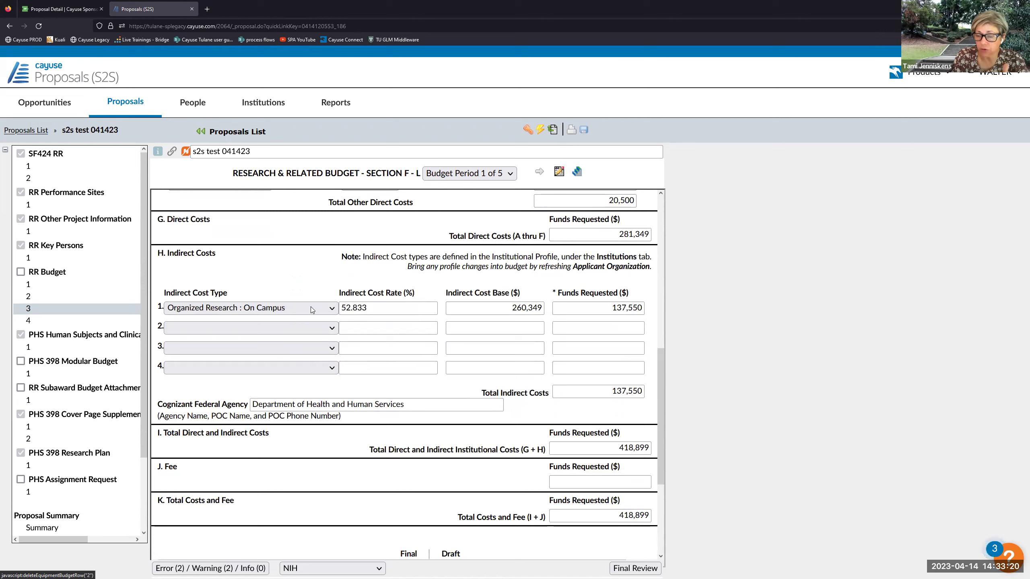
pyautogui.click(323, 331)
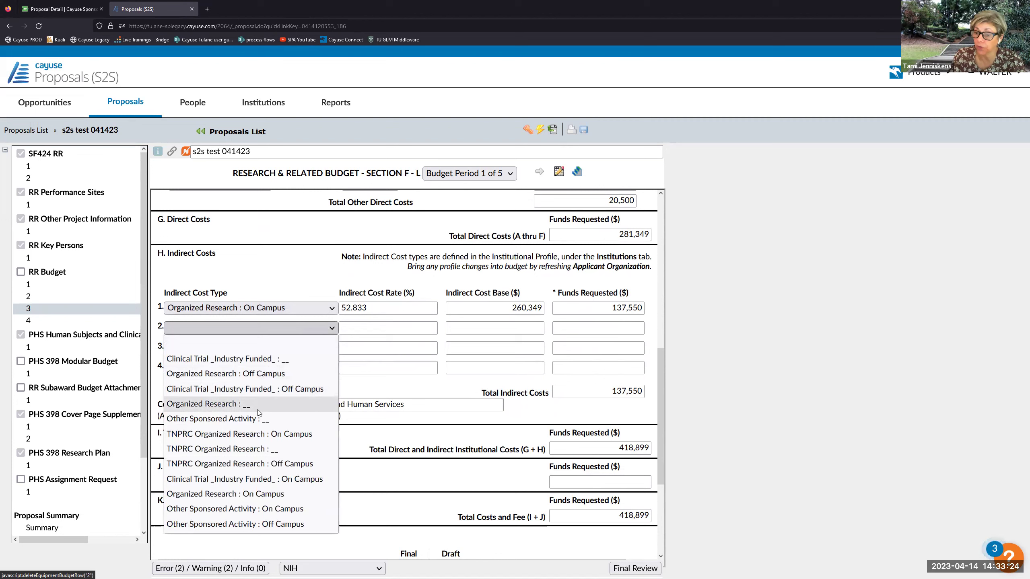
pyautogui.click(253, 434)
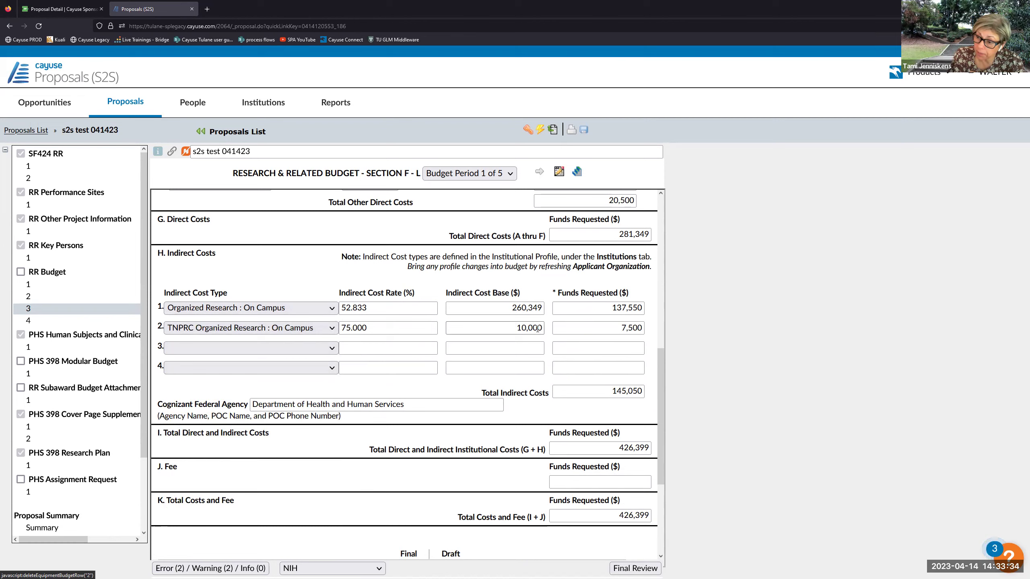
pyautogui.scroll(3, 368, 260)
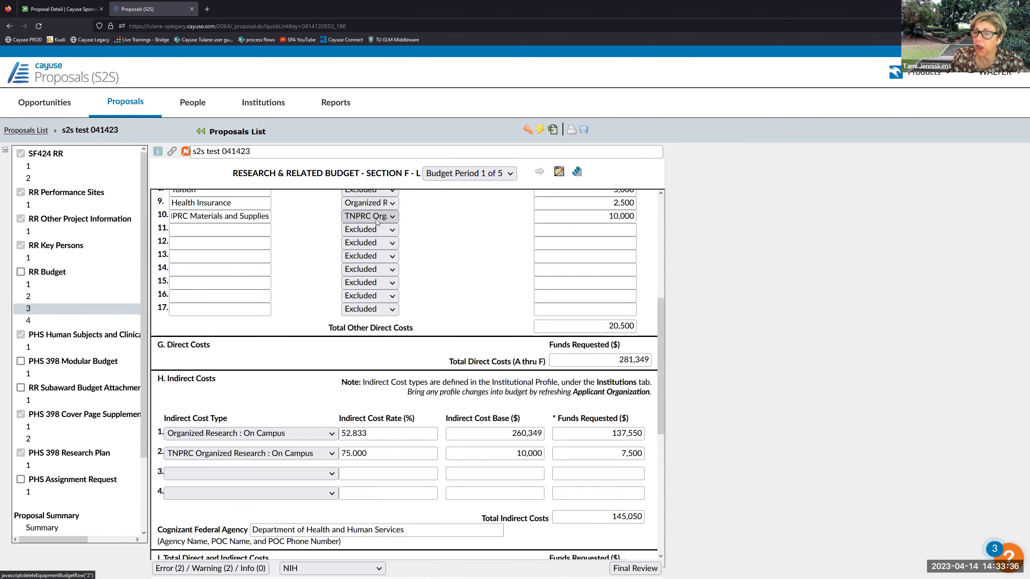
pyautogui.click(373, 218)
pyautogui.click(426, 322)
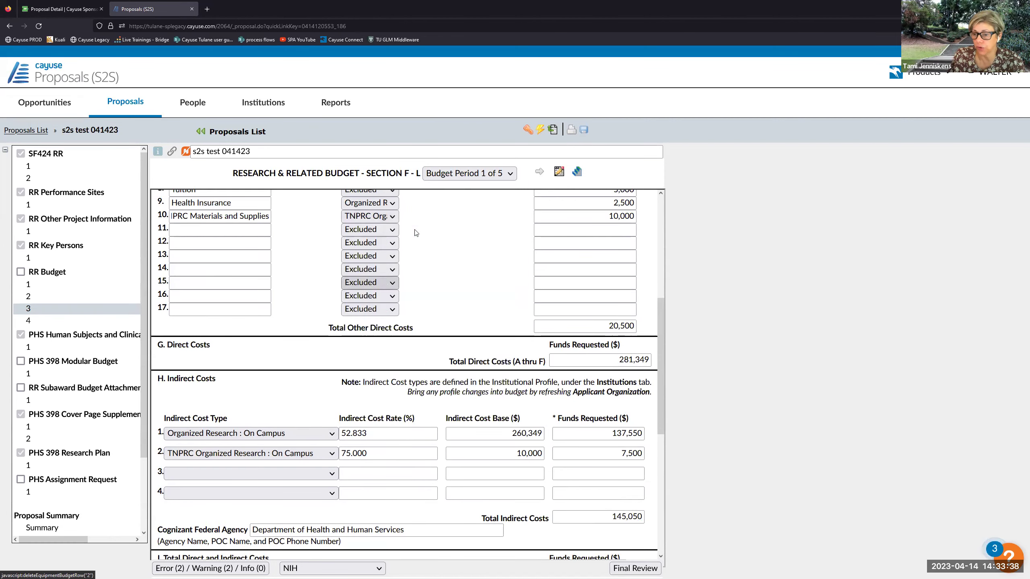
pyautogui.click(629, 218)
pyautogui.click(543, 453)
pyautogui.doubleClick(543, 453)
pyautogui.click(553, 445)
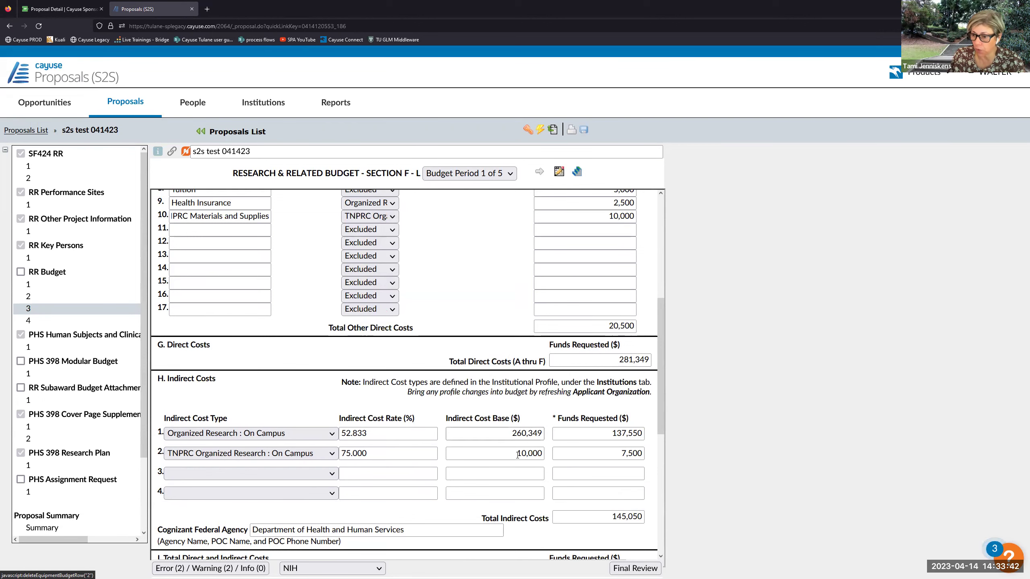
pyautogui.scroll(-2, 509, 442)
pyautogui.scroll(2, 427, 250)
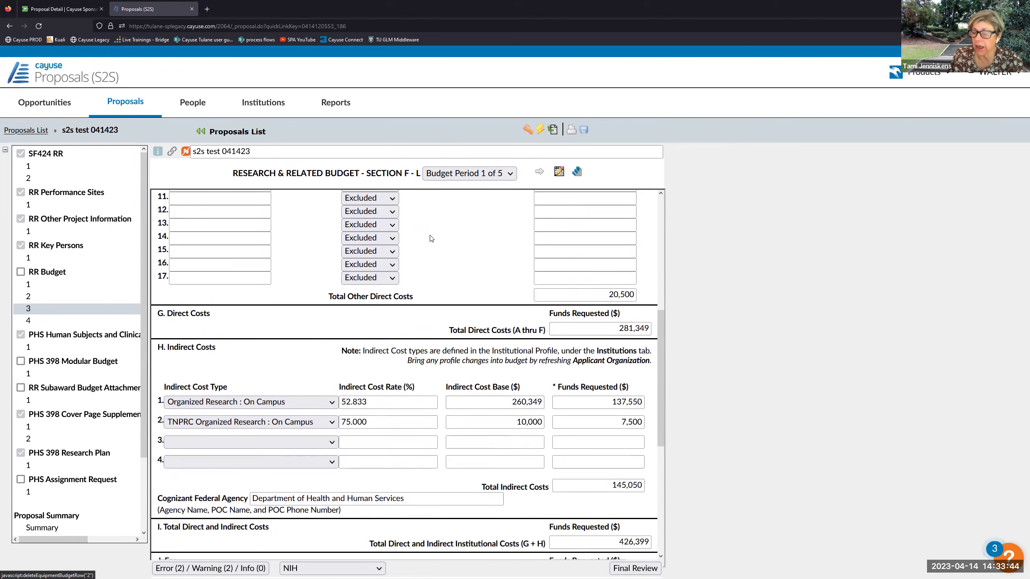
pyautogui.click(65, 285)
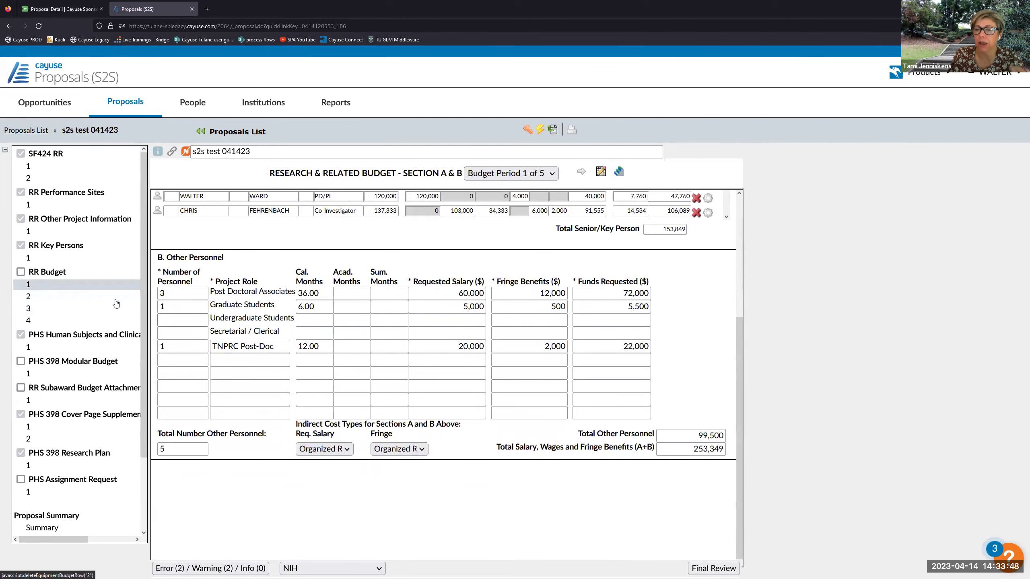
# - Review the 281,349 direct costs, the 75.000 TNPRC rate and the Post-Doc's 22,000
pyautogui.click(86, 299)
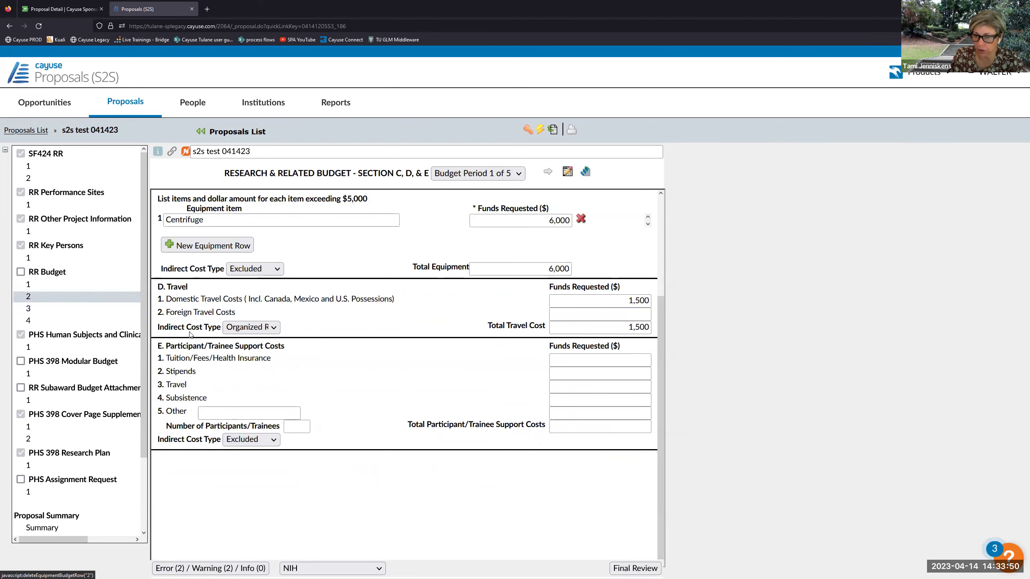
pyautogui.click(52, 310)
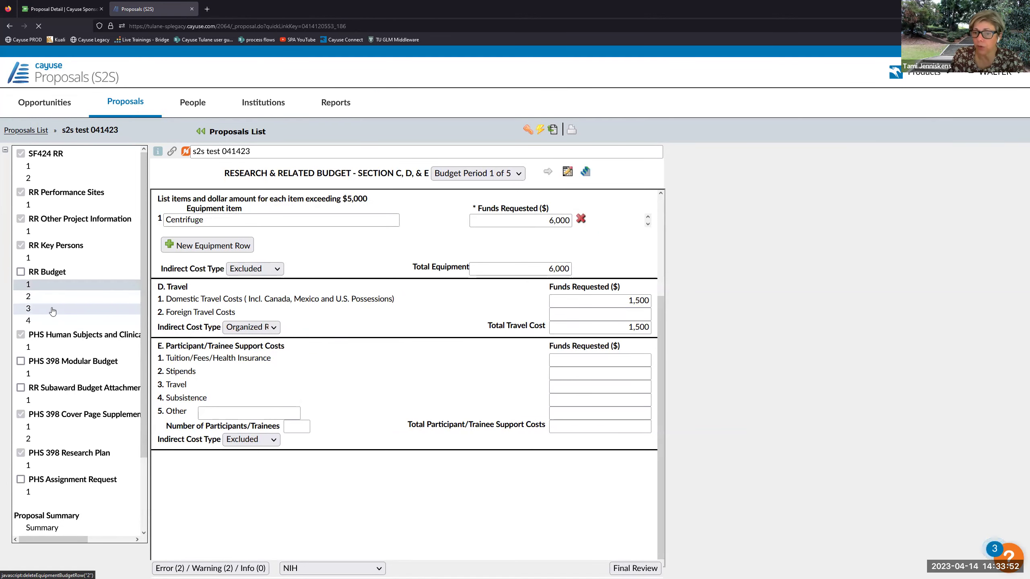
pyautogui.scroll(-2, 413, 401)
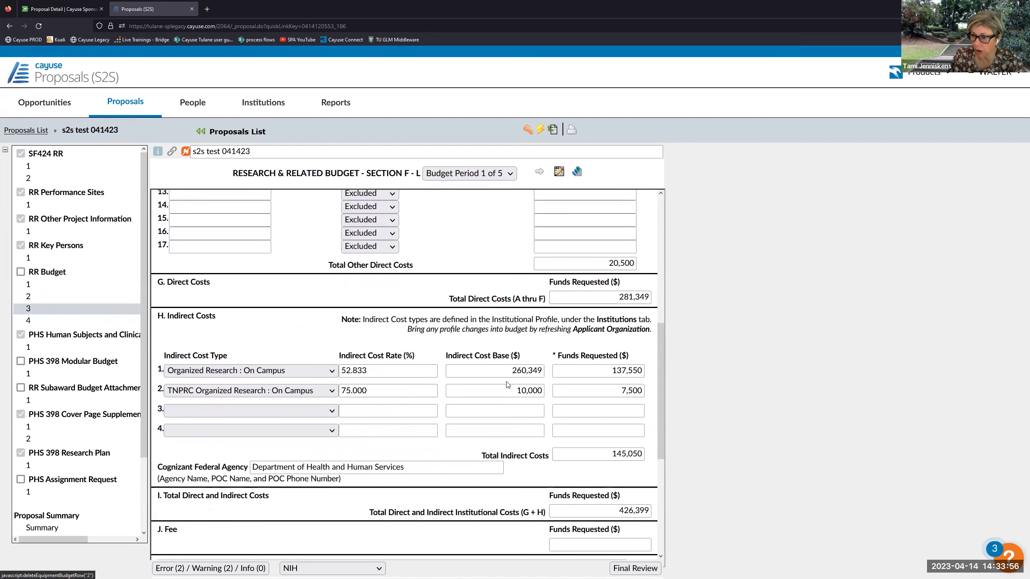
pyautogui.moveTo(624, 296); pyautogui.dragTo(657, 298)
pyautogui.click(595, 297)
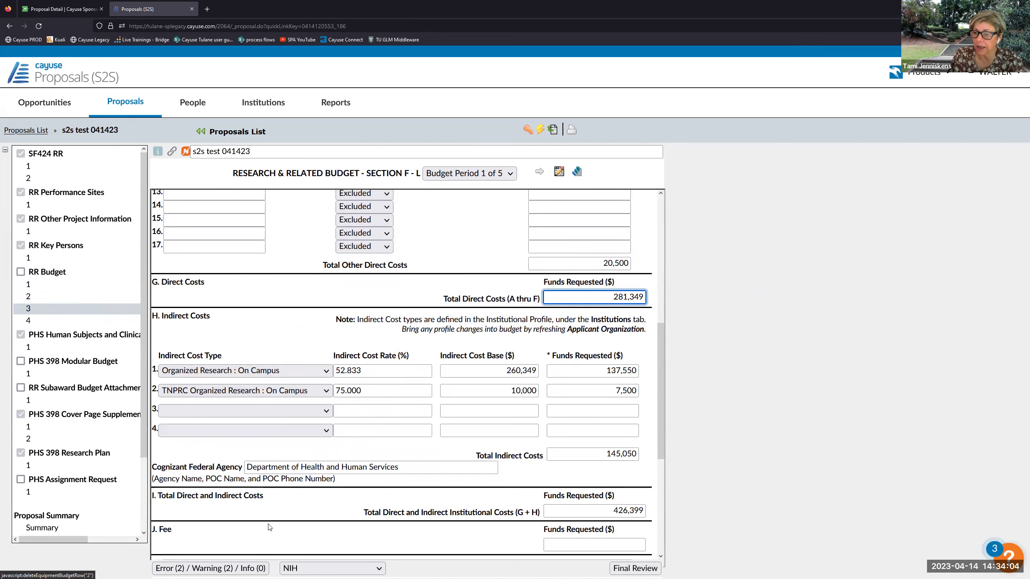
pyautogui.click(494, 390)
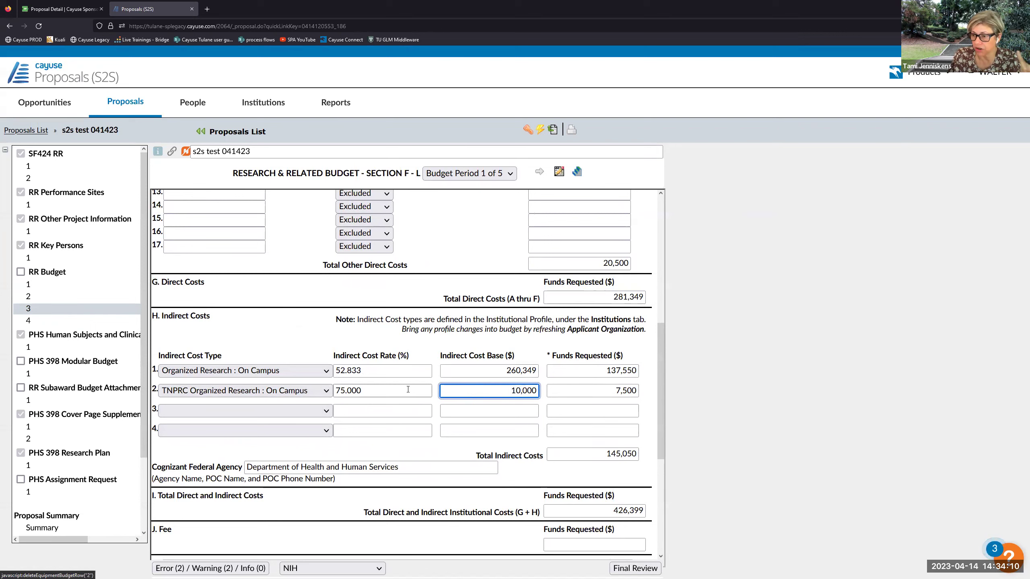
pyautogui.click(377, 388)
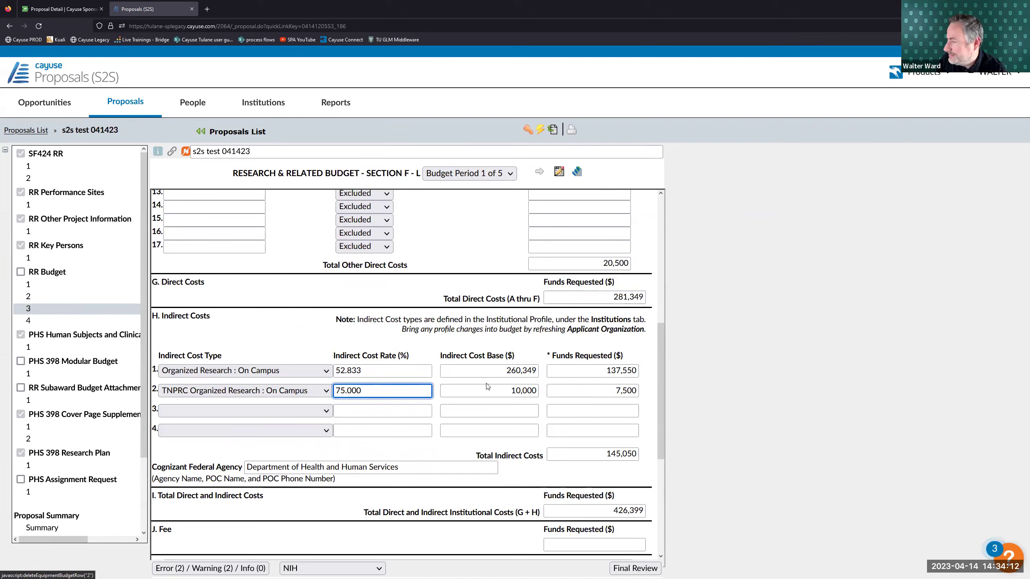
pyautogui.click(507, 386)
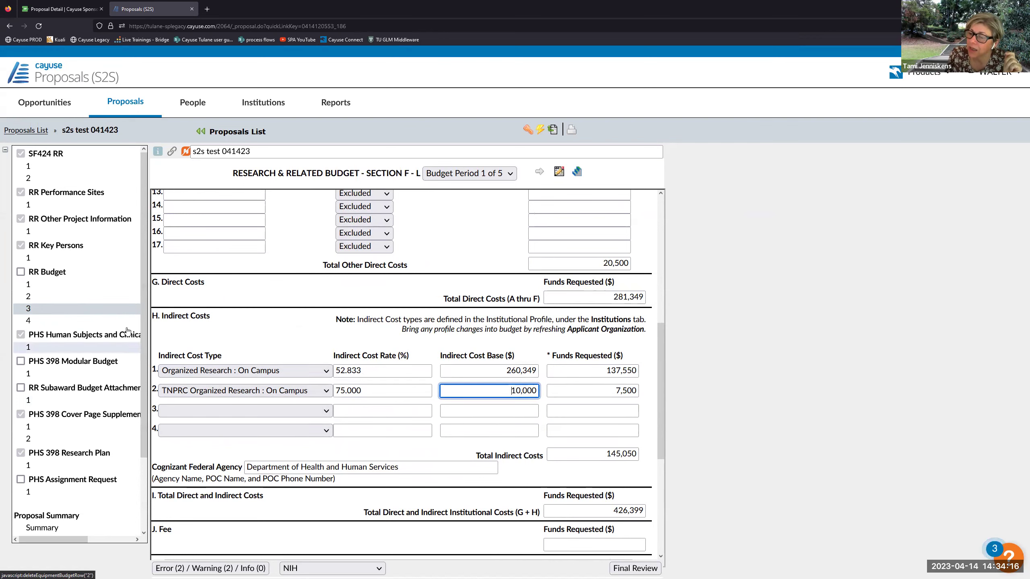
pyautogui.click(60, 288)
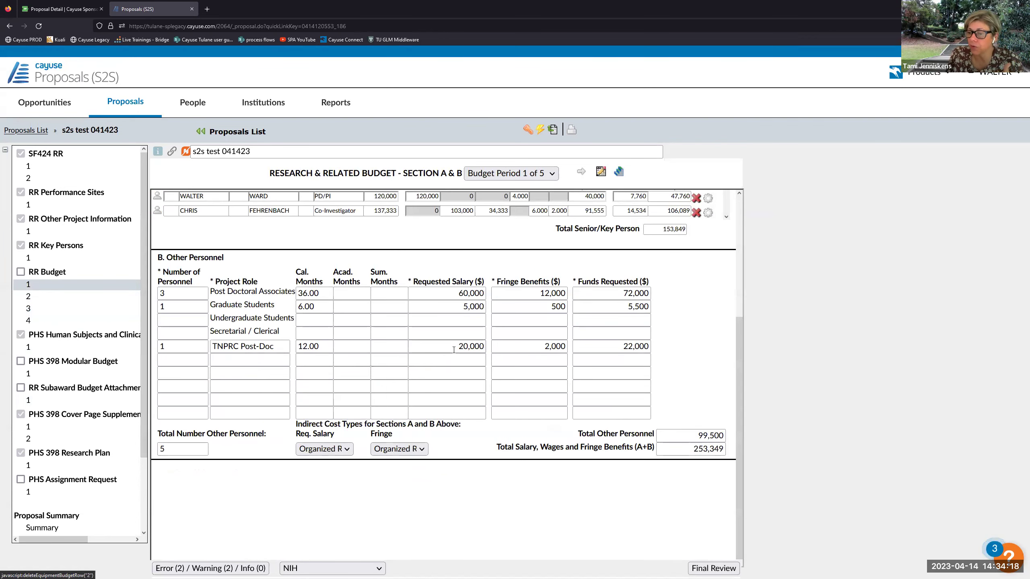
pyautogui.click(501, 345)
pyautogui.press('Tab')
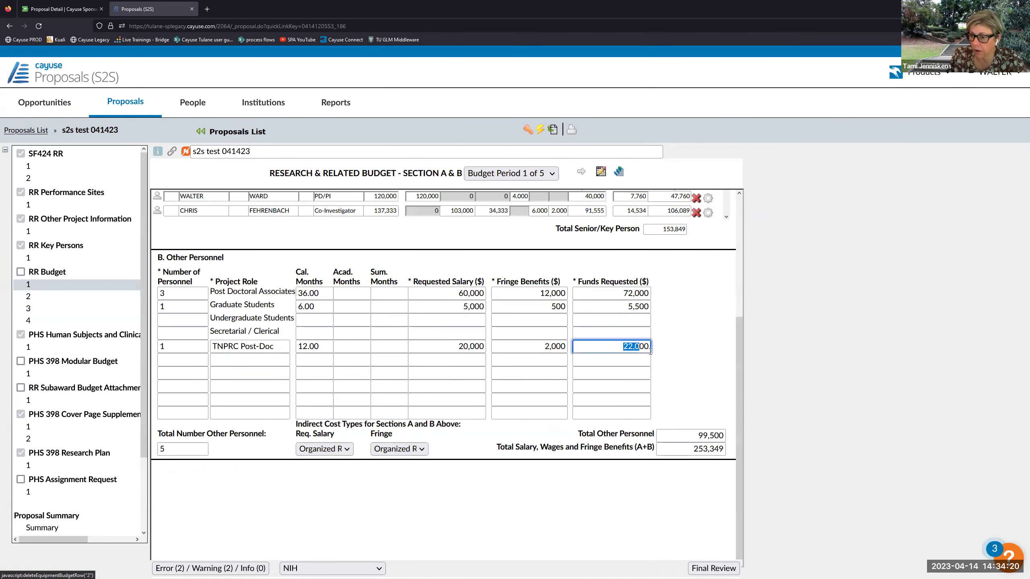
pyautogui.click(38, 311)
# - Set the TNPRC indirect cost base to 32,000
pyautogui.moveTo(506, 390); pyautogui.dragTo(552, 398)
pyautogui.write('32000')
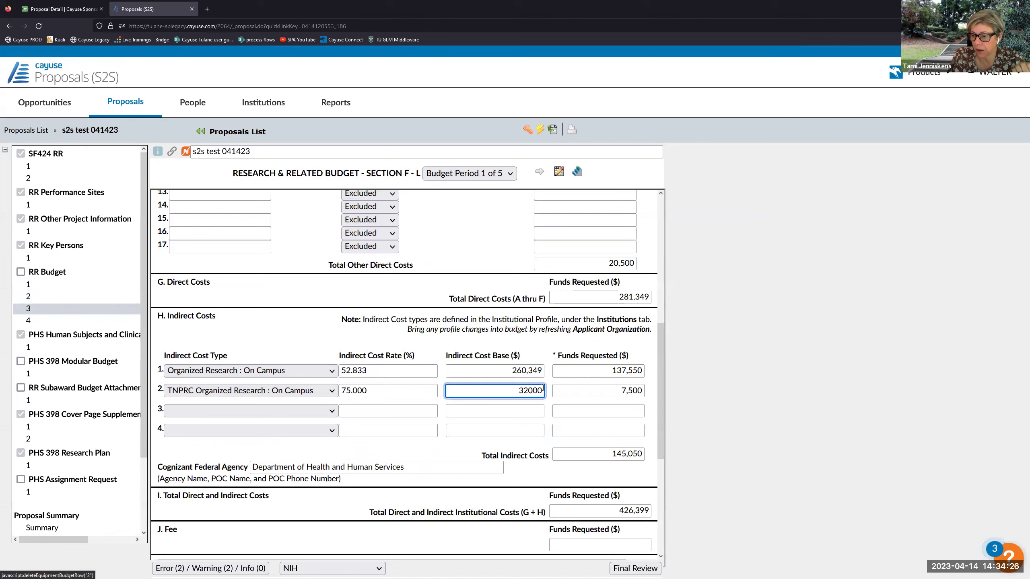
pyautogui.click(555, 353)
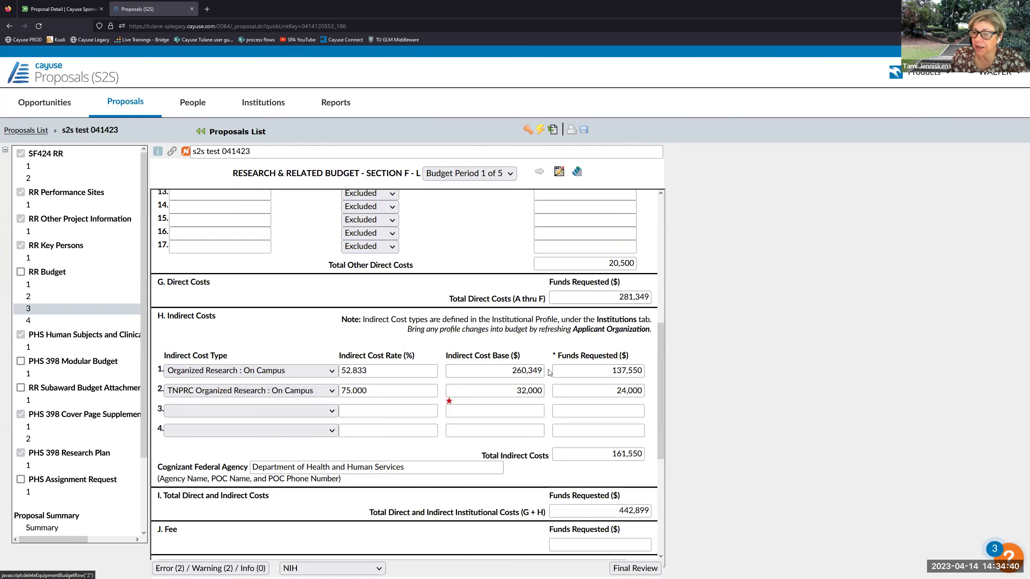
# - Calculate 281,349 − 32,000 and enter 249,349 as the on-campus indirect cost base
pyautogui.moveTo(512, 372); pyautogui.dragTo(545, 371)
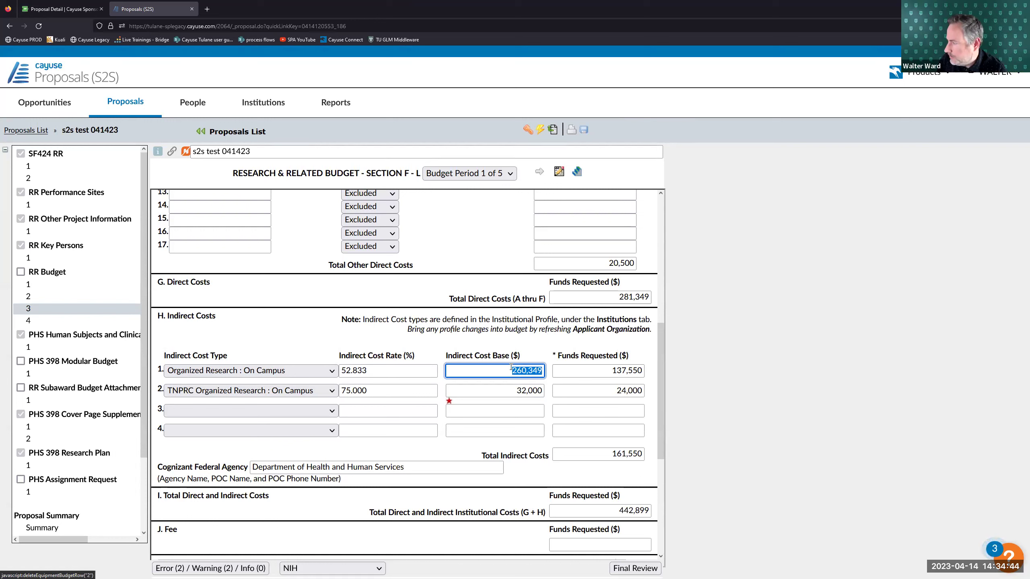
pyautogui.press('XF86Calculator')
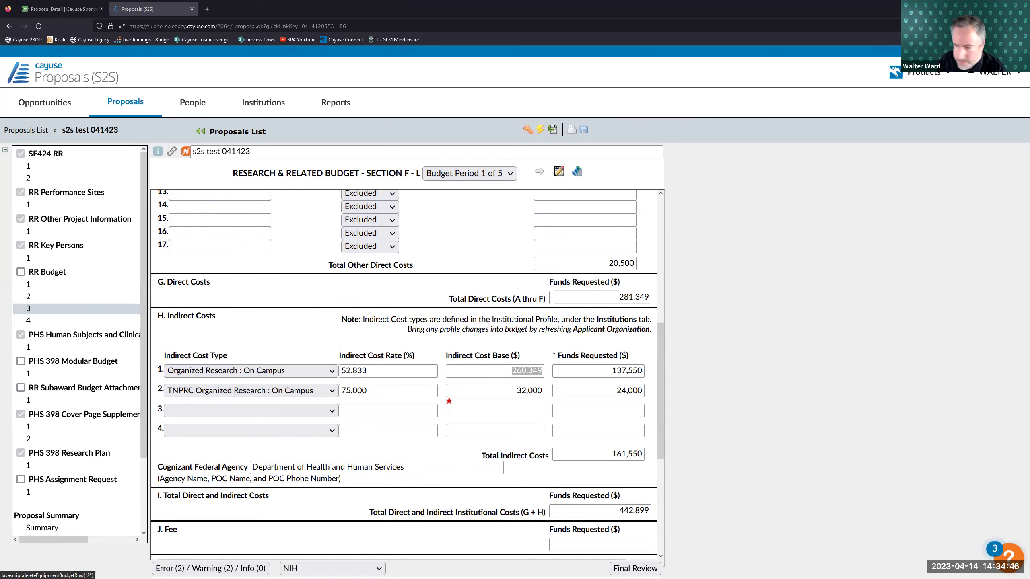
pyautogui.write('260')
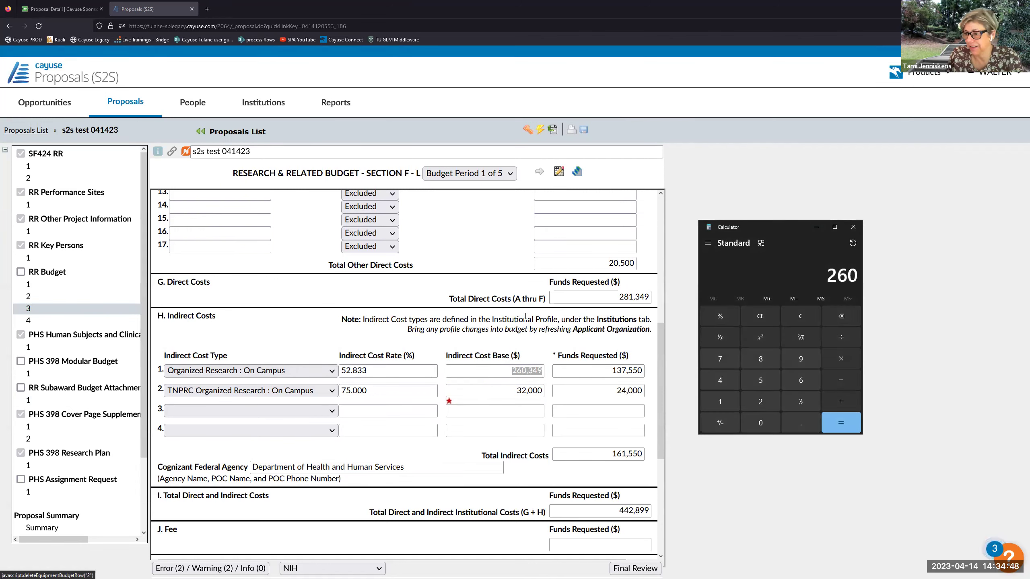
pyautogui.press('BackSpace')
pyautogui.press('BackSpace')
pyautogui.write('81,')
pyautogui.write('349')
pyautogui.press('-')
pyautogui.write('32000')
pyautogui.press('Return')
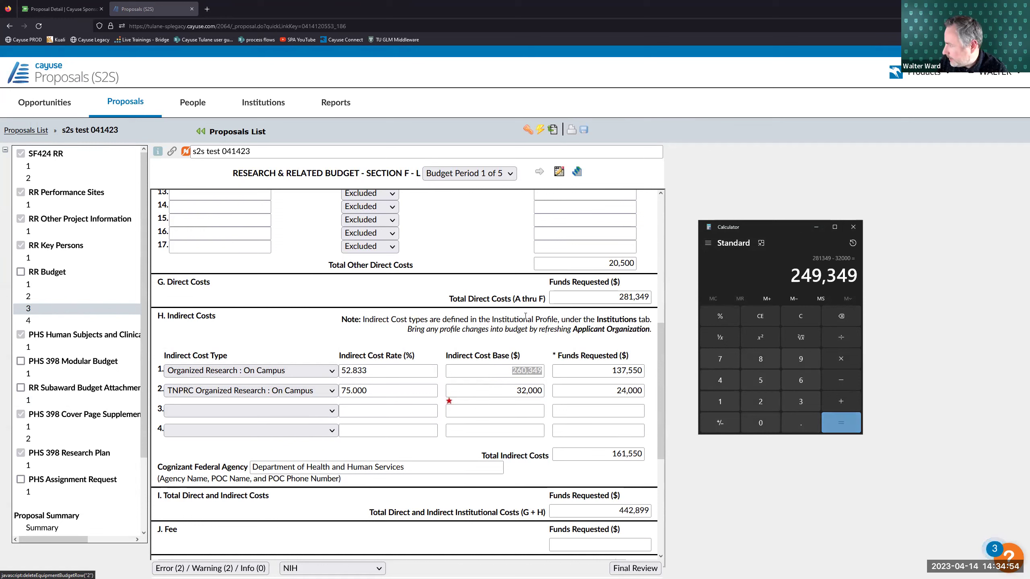
pyautogui.doubleClick(806, 278)
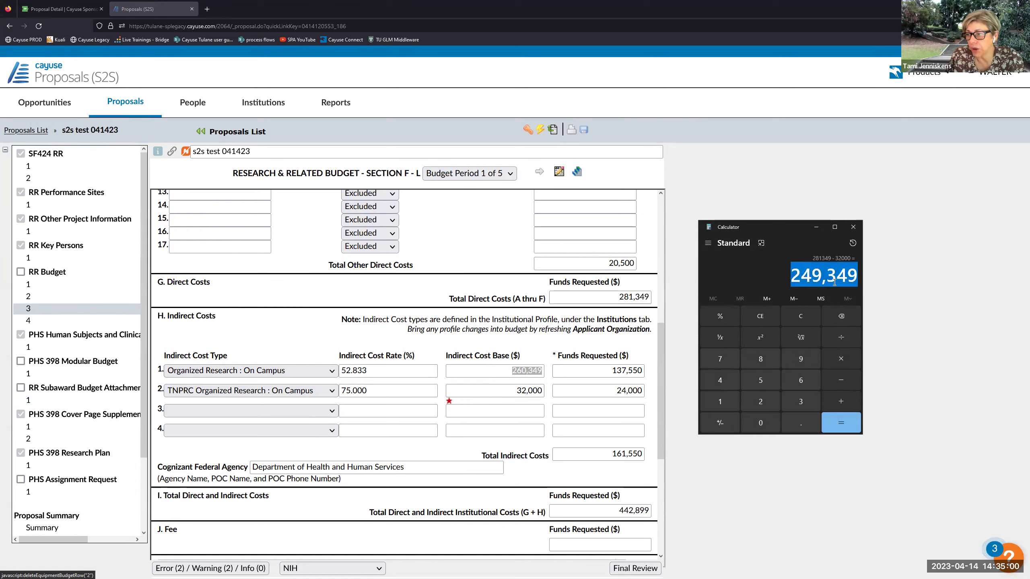
pyautogui.click(866, 210)
pyautogui.moveTo(511, 371); pyautogui.dragTo(561, 367)
pyautogui.write('249,3')
pyautogui.click(515, 332)
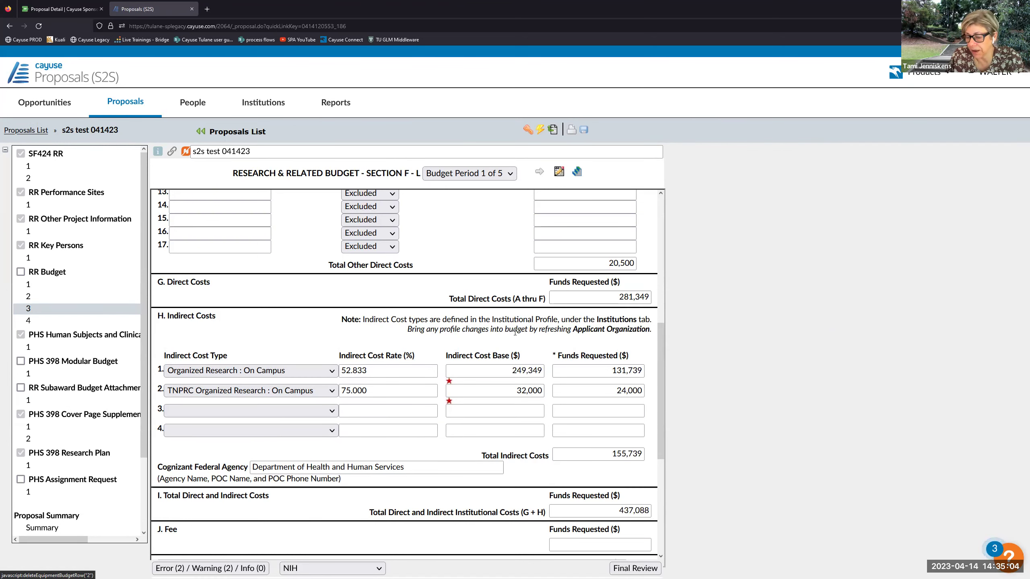
pyautogui.scroll(3, 522, 338)
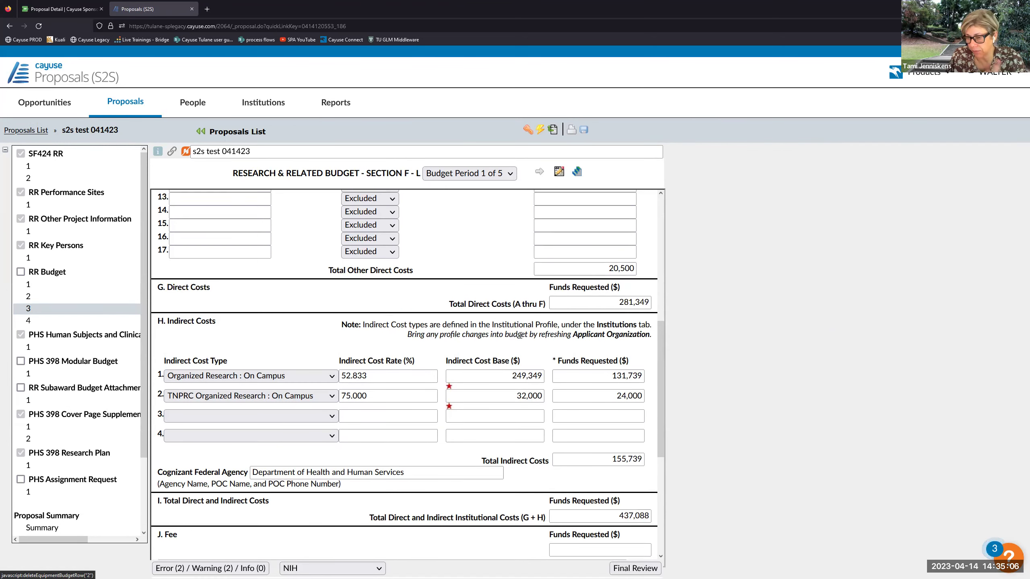
pyautogui.scroll(1, 521, 339)
pyautogui.scroll(-4, 522, 339)
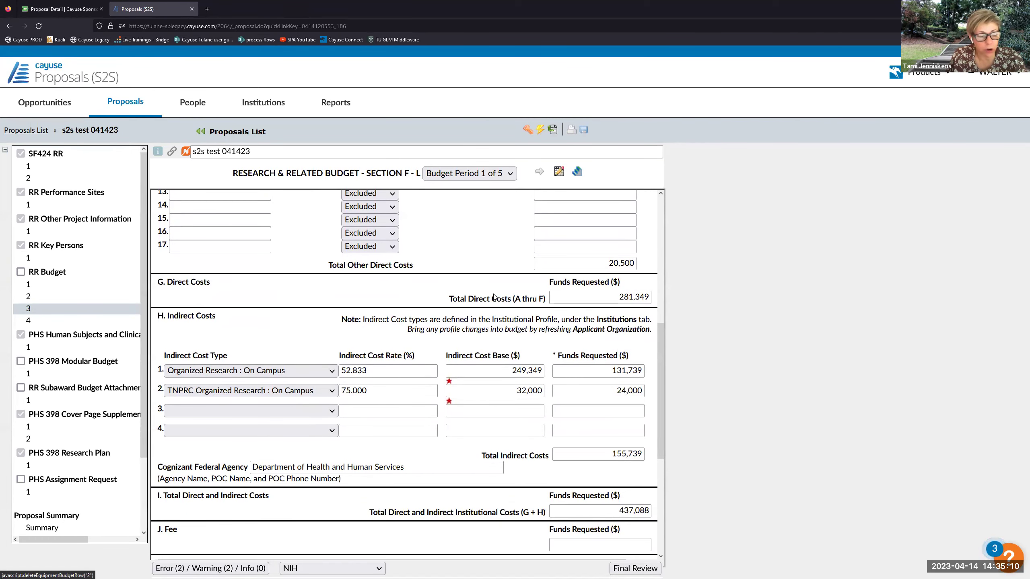
pyautogui.scroll(-2, 493, 296)
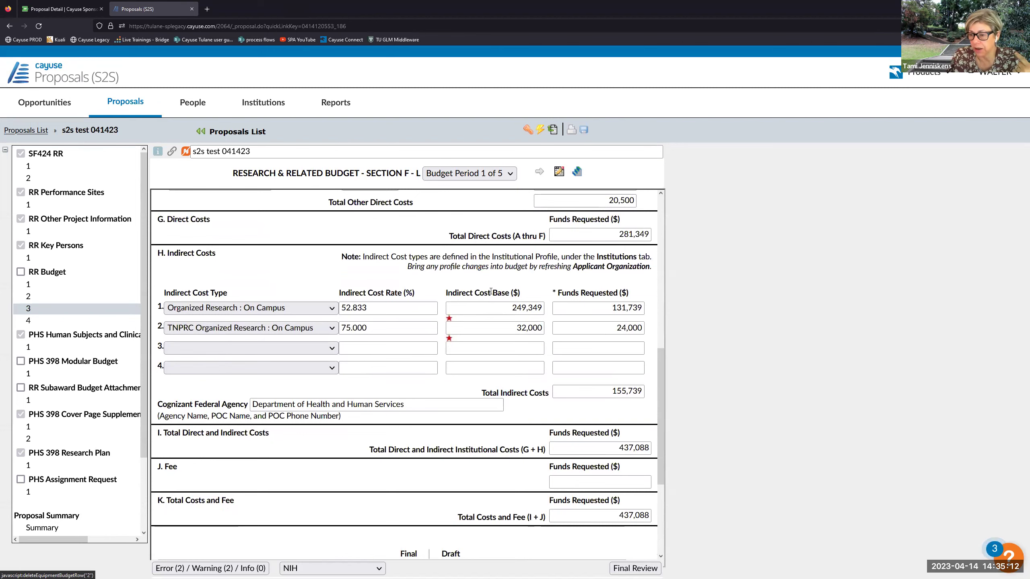
pyautogui.scroll(6, 460, 286)
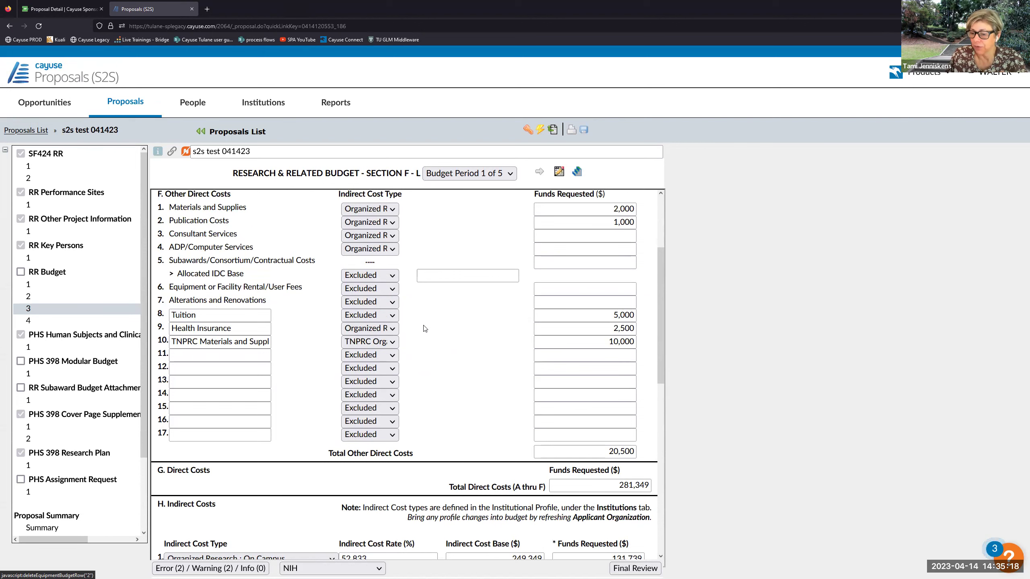
pyautogui.scroll(-2, 424, 329)
pyautogui.scroll(-4, 424, 328)
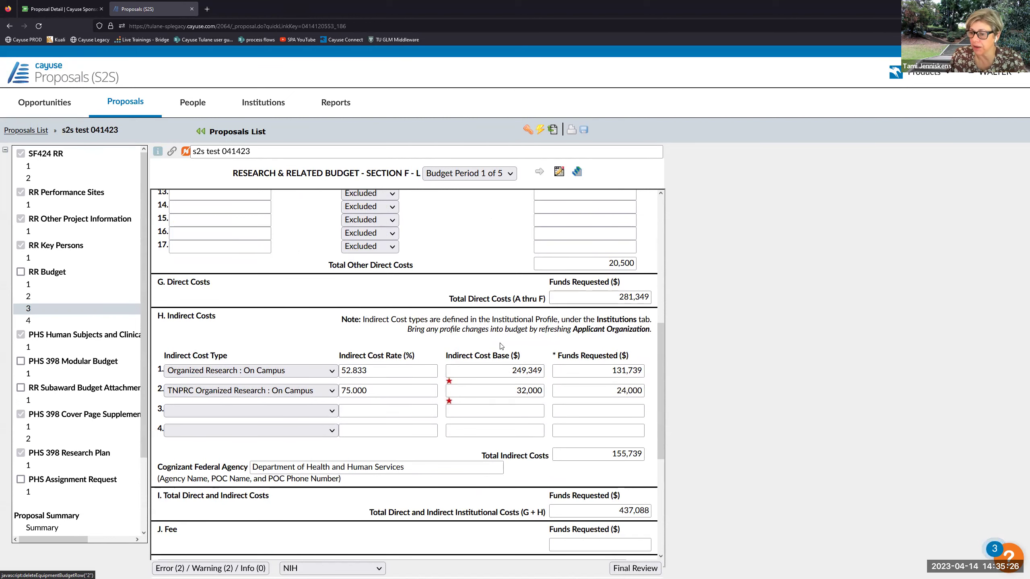
pyautogui.scroll(4, 359, 302)
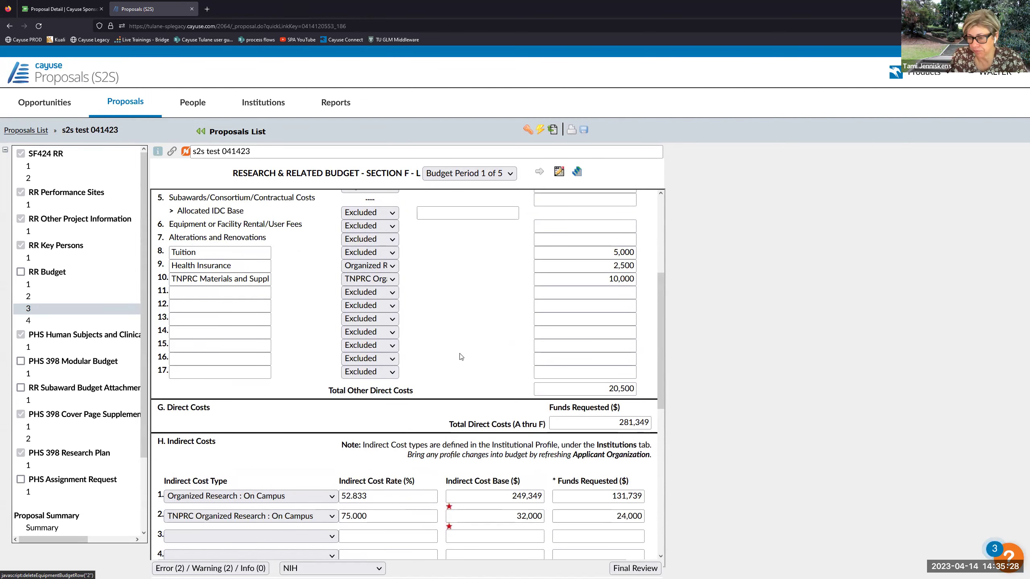
pyautogui.scroll(-2, 461, 356)
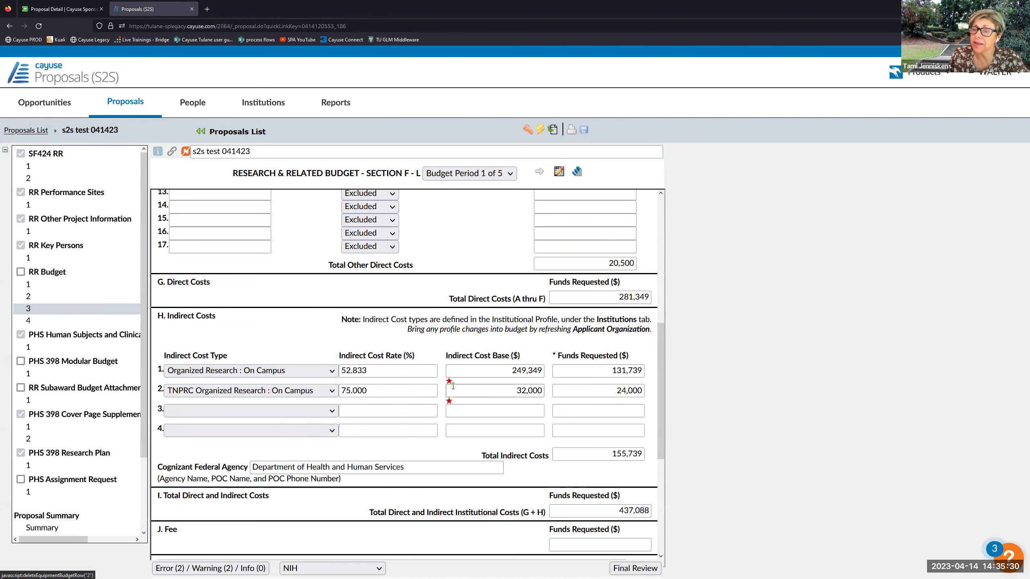
pyautogui.scroll(-2, 451, 351)
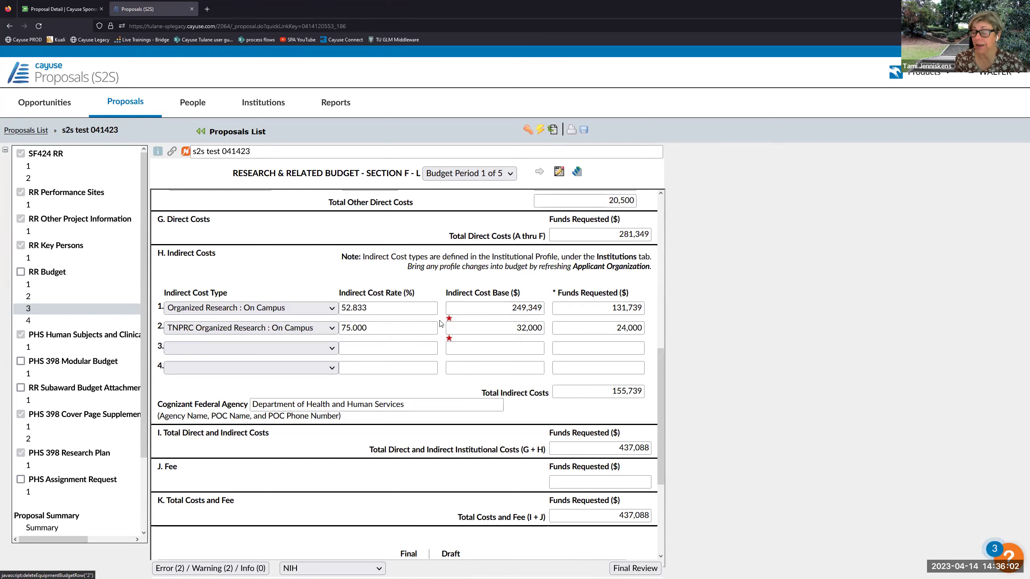
pyautogui.scroll(-4, 441, 324)
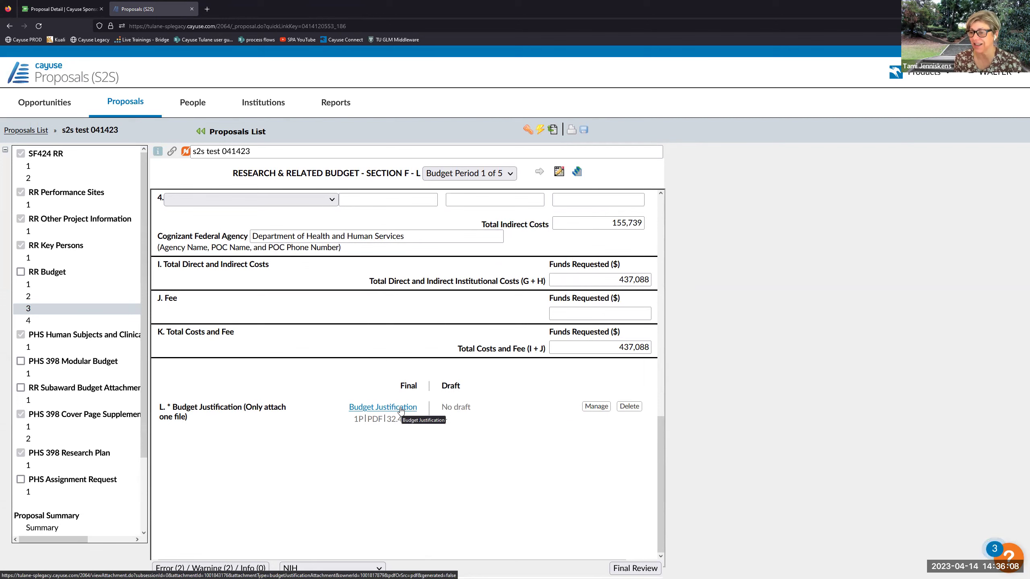
pyautogui.scroll(3, 438, 388)
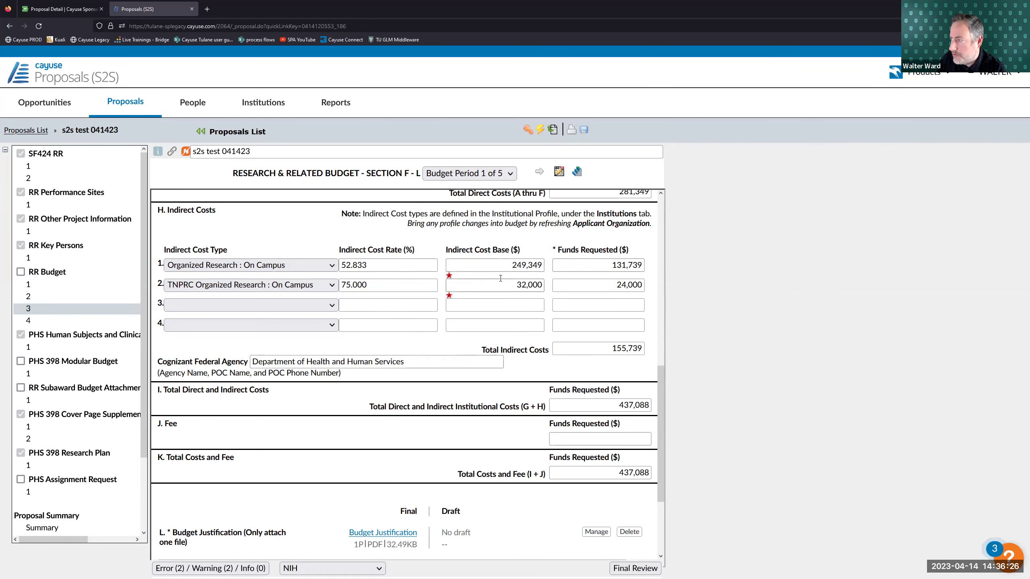
pyautogui.scroll(3, 493, 260)
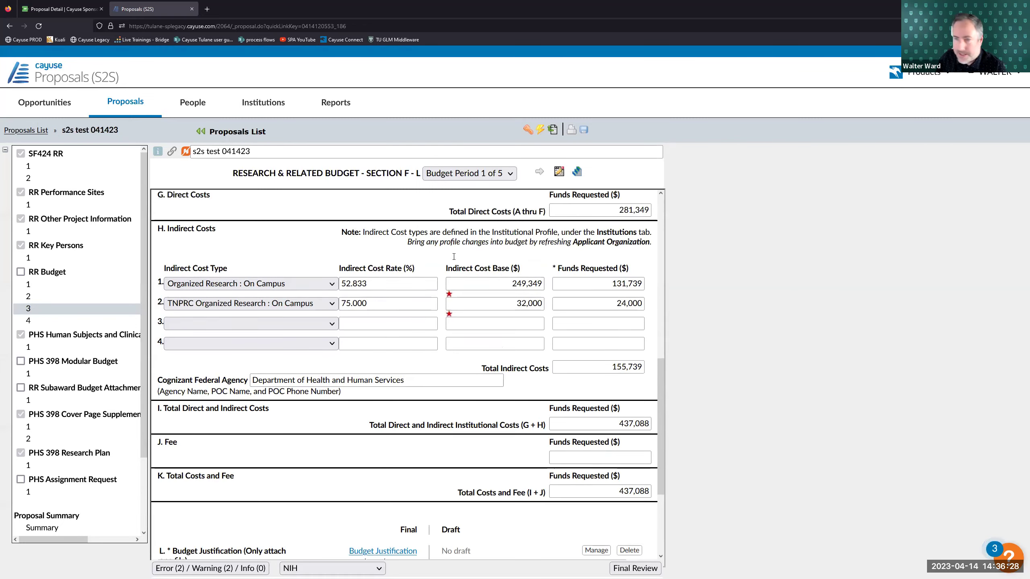
pyautogui.scroll(-2, 308, 344)
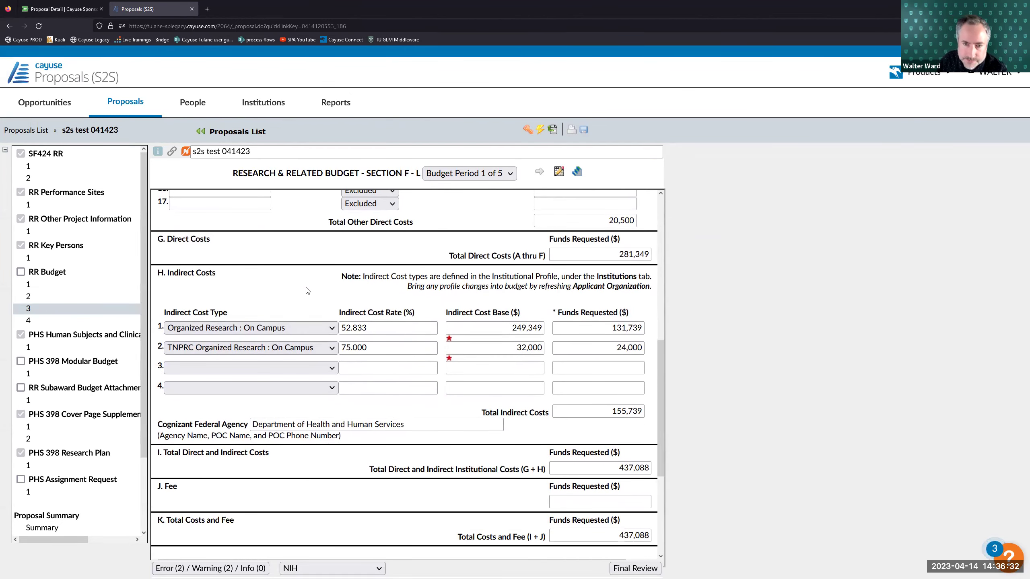
pyautogui.scroll(-2, 422, 356)
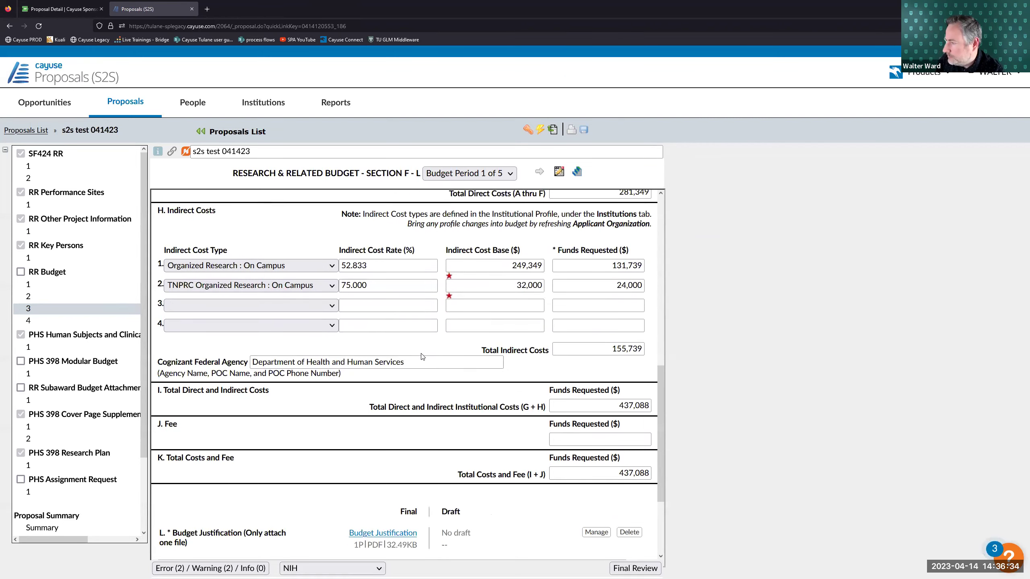
pyautogui.scroll(-2, 422, 355)
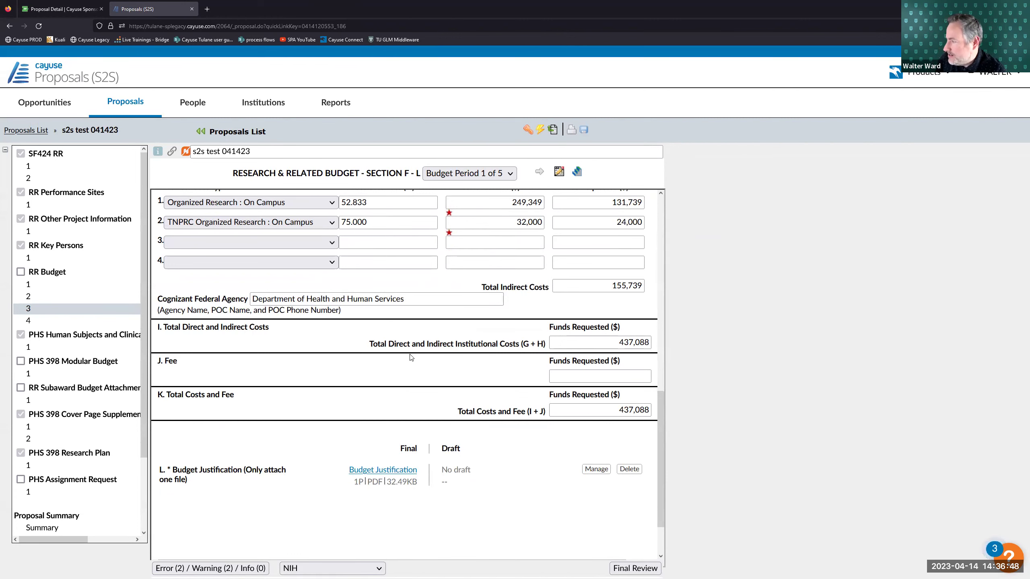
pyautogui.scroll(3, 410, 357)
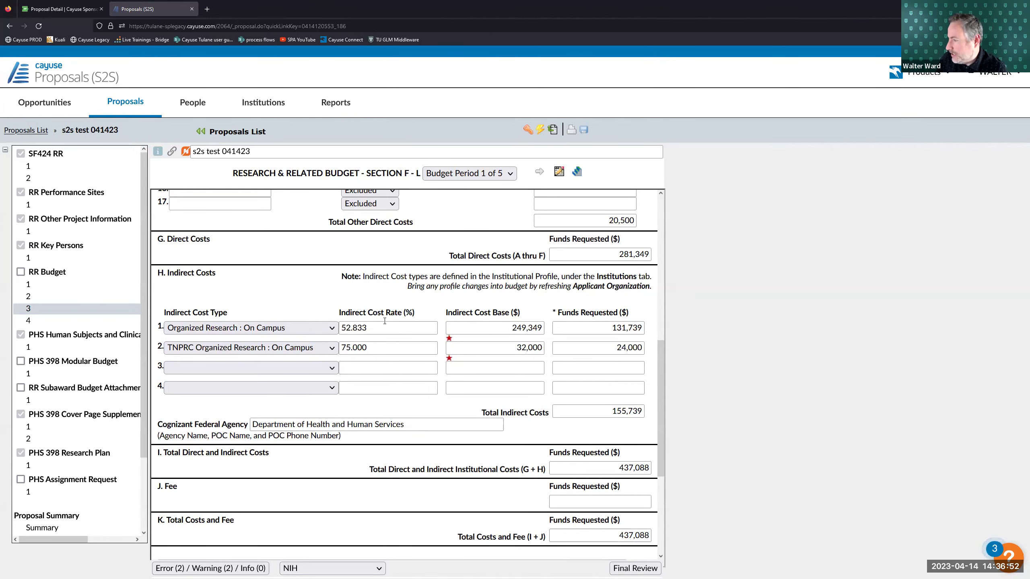
pyautogui.scroll(8, 384, 321)
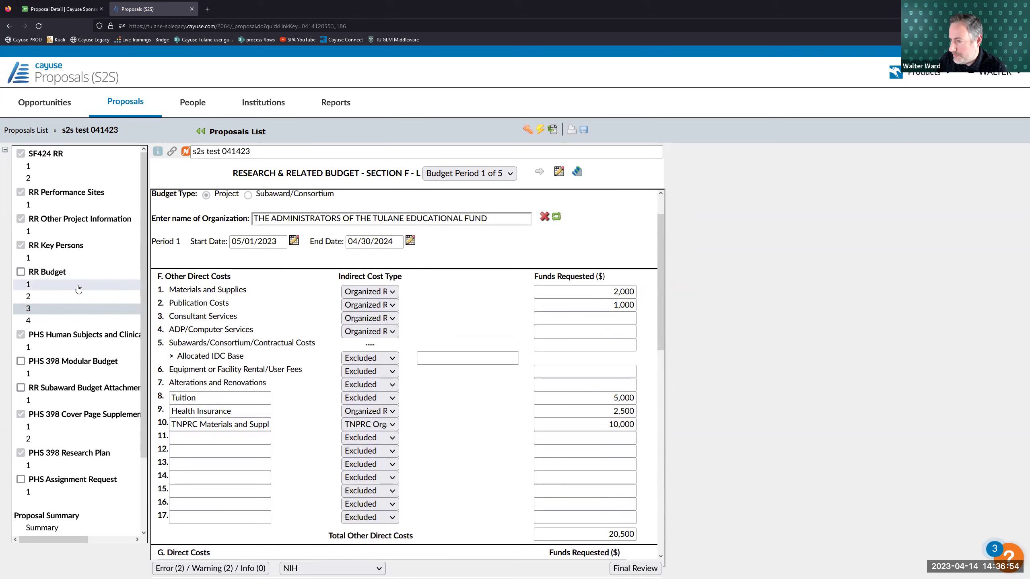
# - Look over Budget Periods 2 and 3 of sections A & B, then return to Period 1
pyautogui.click(79, 289)
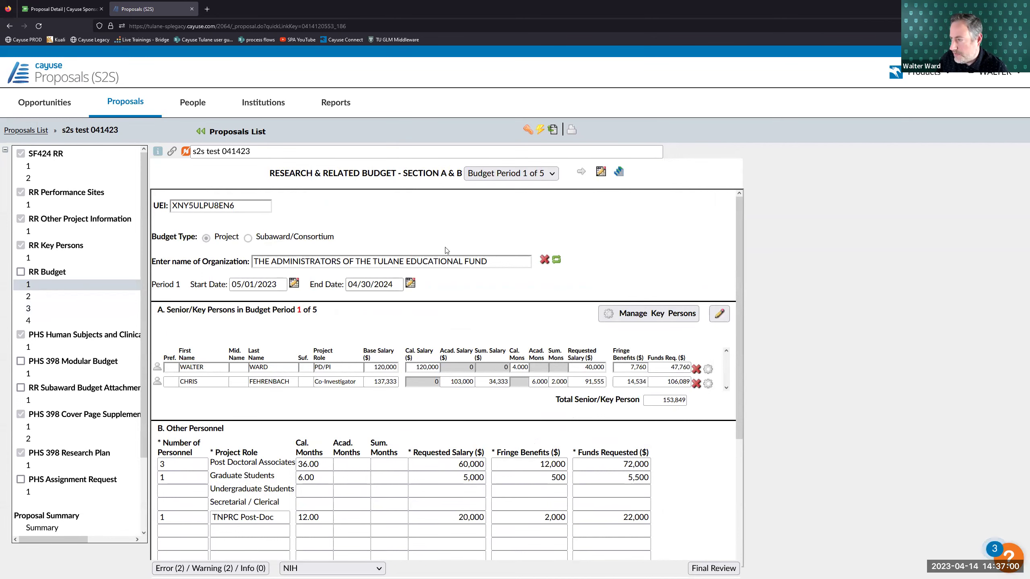
pyautogui.click(580, 171)
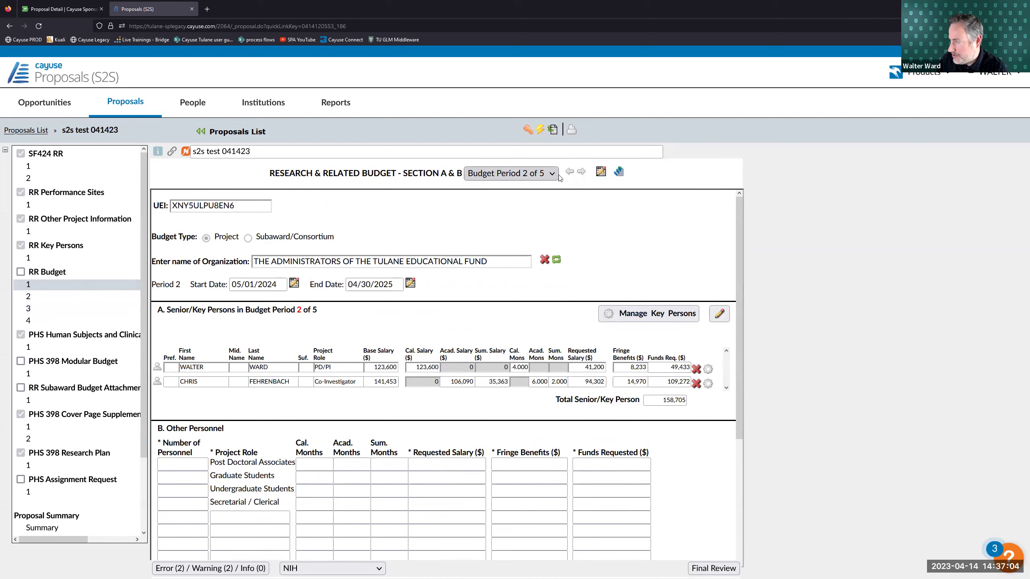
pyautogui.click(548, 174)
pyautogui.click(516, 222)
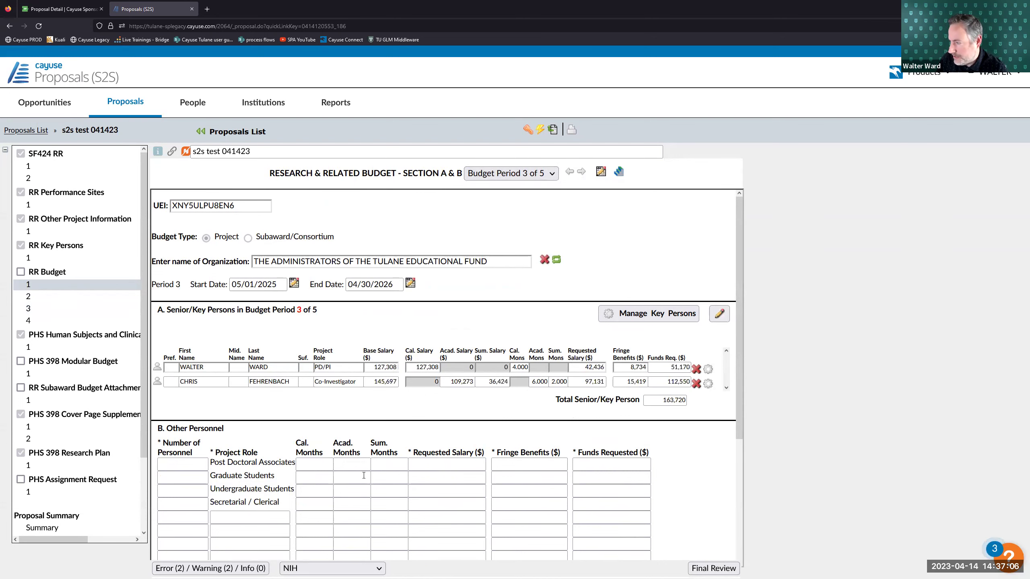
pyautogui.click(571, 175)
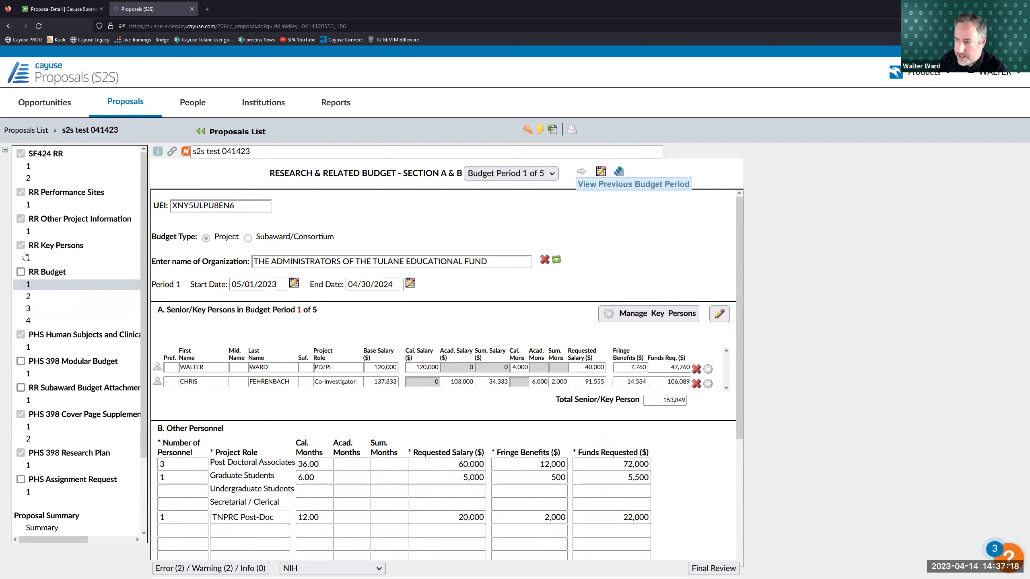
# - Open Budget Replication or Escalation and enlarge the dialog to show more categories
pyautogui.click(621, 171)
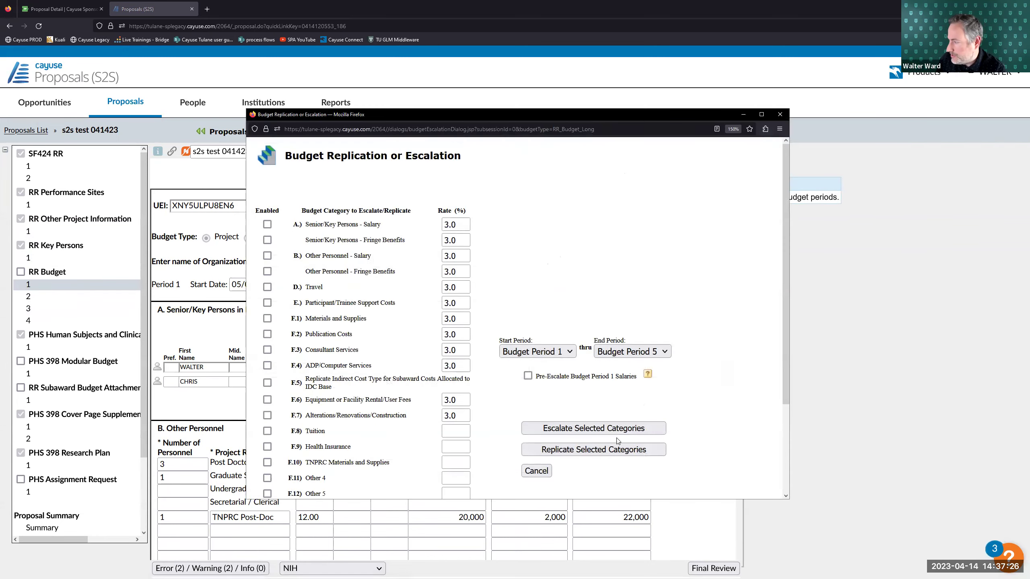
pyautogui.moveTo(659, 467); pyautogui.dragTo(659, 530)
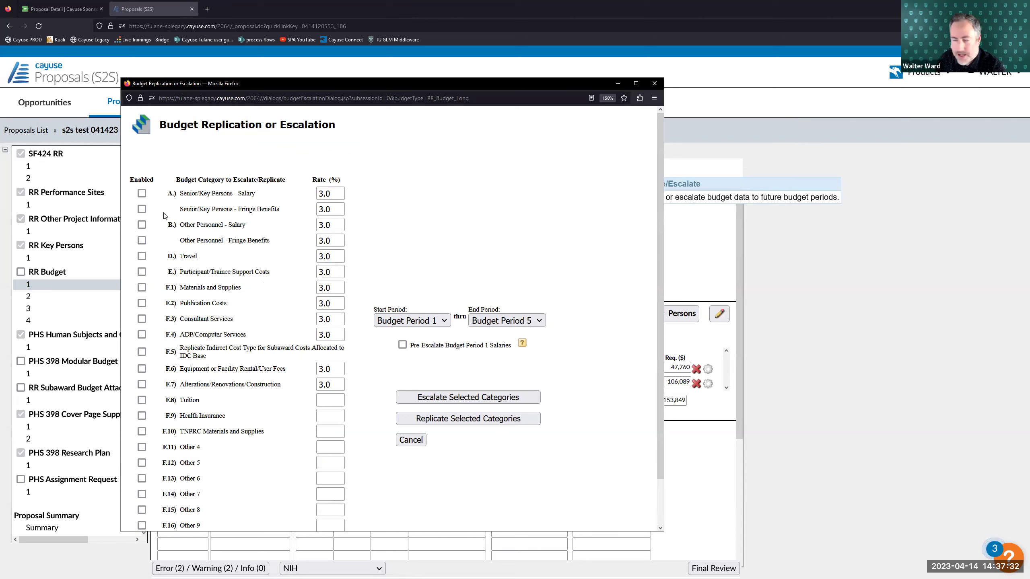
pyautogui.moveTo(311, 179); pyautogui.dragTo(331, 180)
pyautogui.click(345, 182)
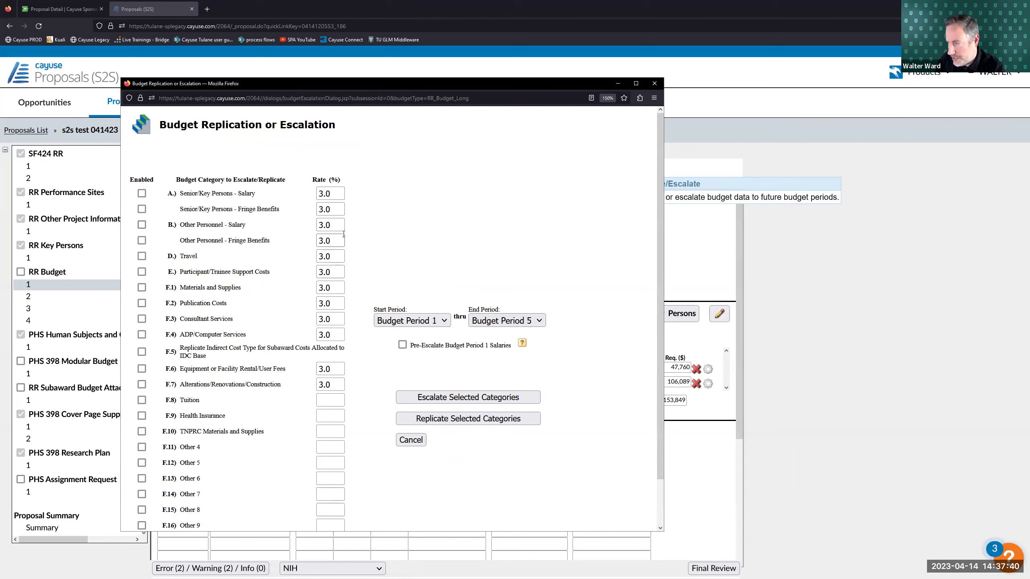
pyautogui.click(335, 192)
pyautogui.click(377, 205)
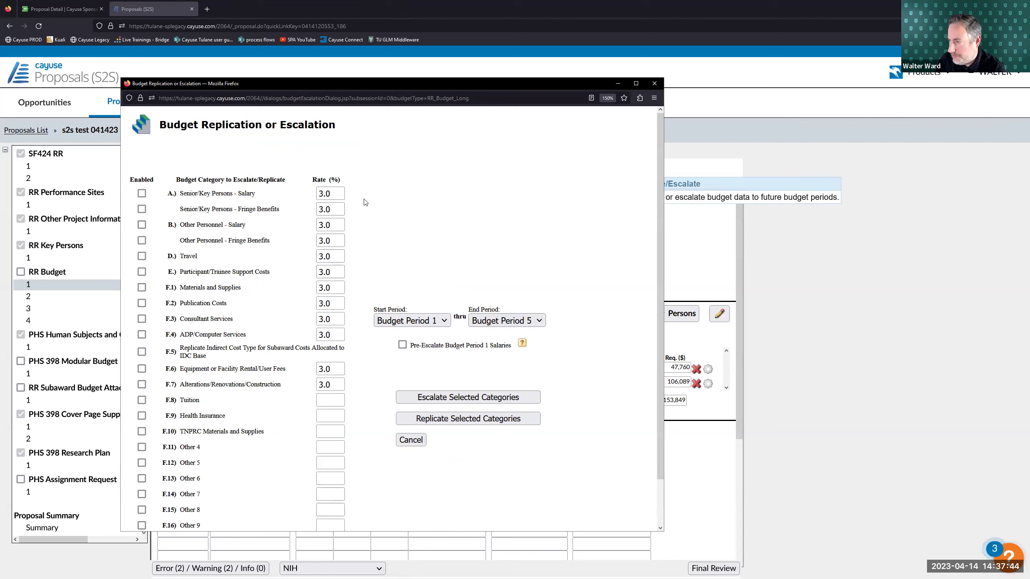
pyautogui.click(341, 195)
pyautogui.click(377, 198)
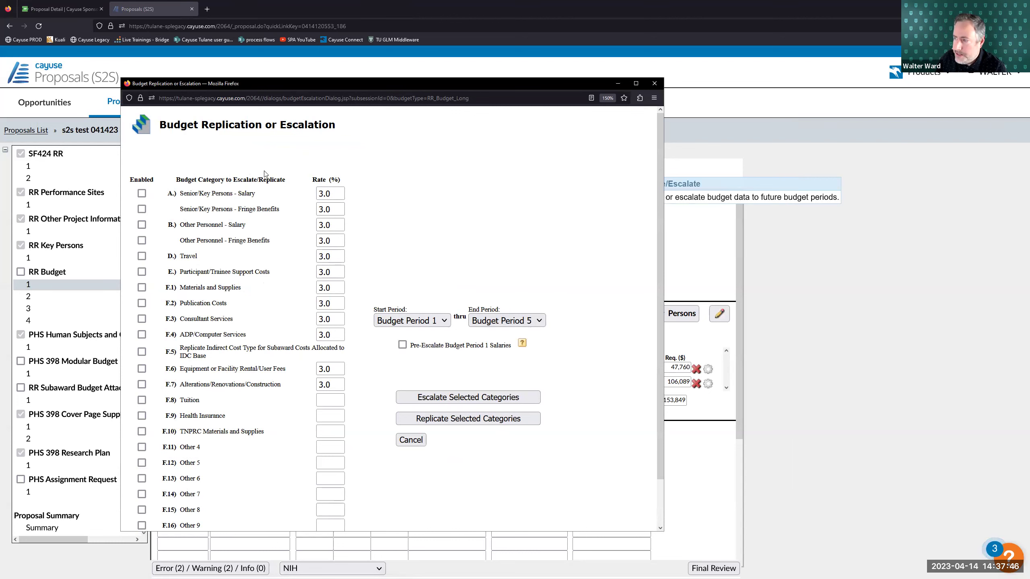
pyautogui.moveTo(182, 180); pyautogui.dragTo(306, 183)
pyautogui.click(302, 180)
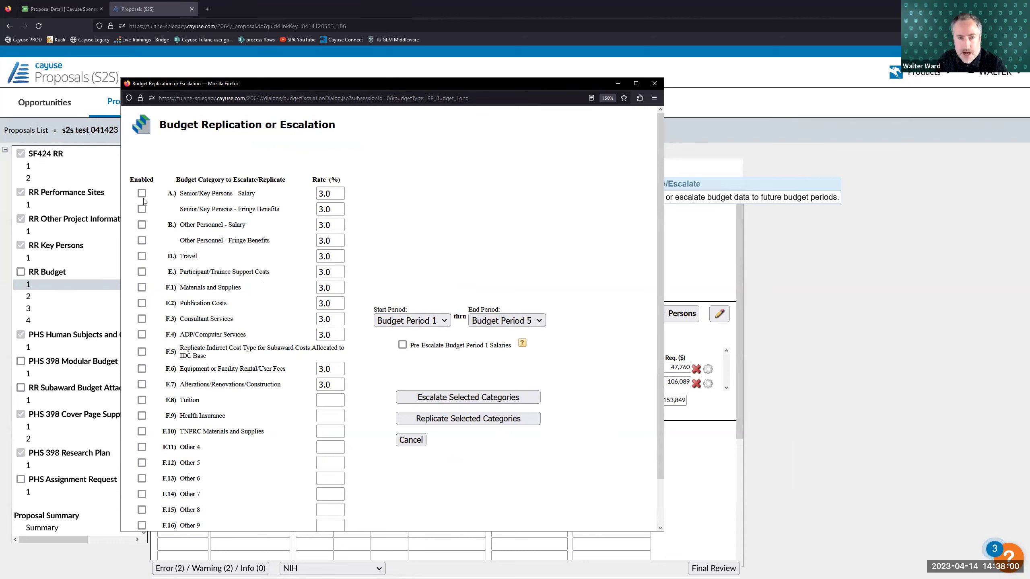
# - Enable Other Personnel salary and fringe, Travel, Participant Costs and categories F.1–F.7
pyautogui.click(141, 225)
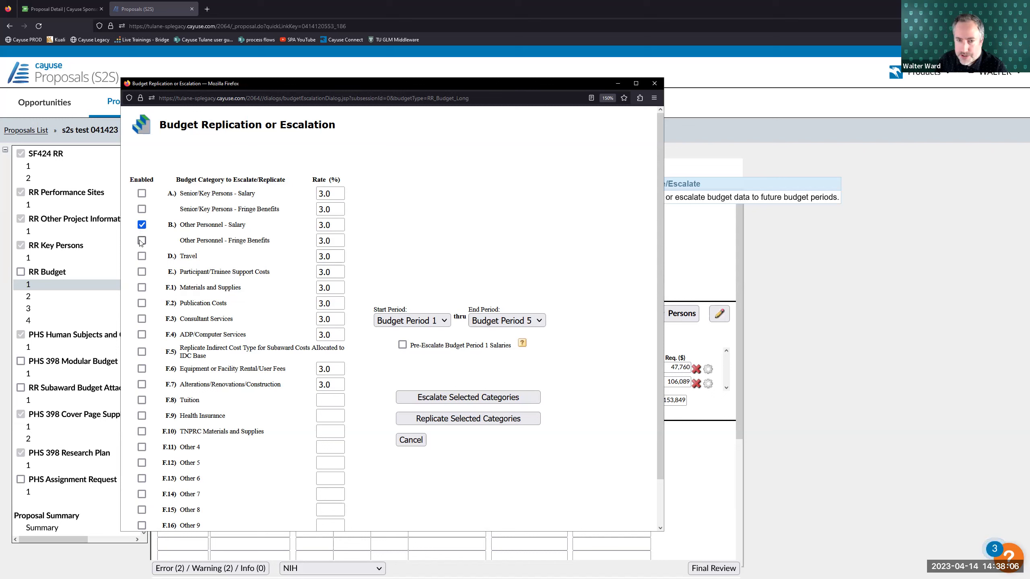
pyautogui.click(142, 240)
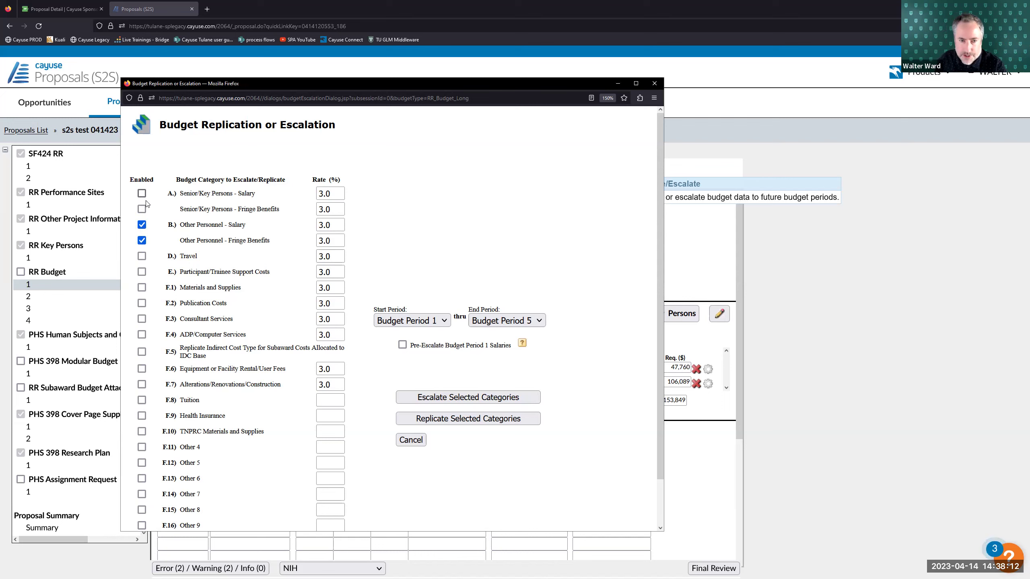
pyautogui.click(142, 257)
pyautogui.click(142, 272)
pyautogui.click(142, 287)
pyautogui.click(141, 303)
pyautogui.click(141, 319)
pyautogui.click(141, 334)
pyautogui.click(141, 351)
pyautogui.click(141, 369)
pyautogui.click(142, 386)
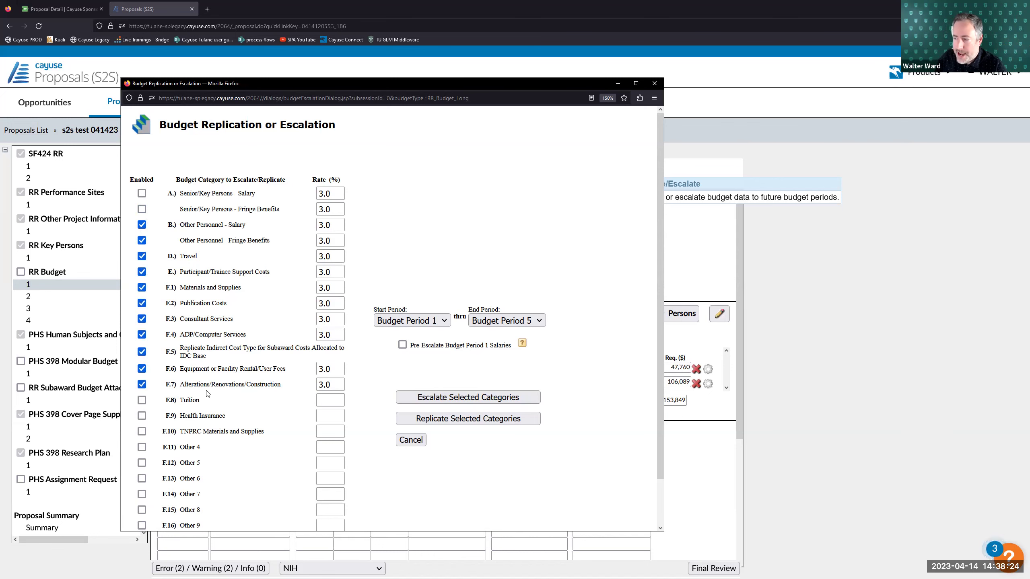
# - Enable Tuition and Health Insurance escalation, each at a 3.0 rate
pyautogui.scroll(-1, 208, 395)
pyautogui.scroll(-1, 209, 395)
pyautogui.moveTo(201, 352)
pyautogui.mouseDown()
pyautogui.moveTo(187, 351)
pyautogui.moveTo(210, 368)
pyautogui.moveTo(190, 367)
pyautogui.mouseUp()
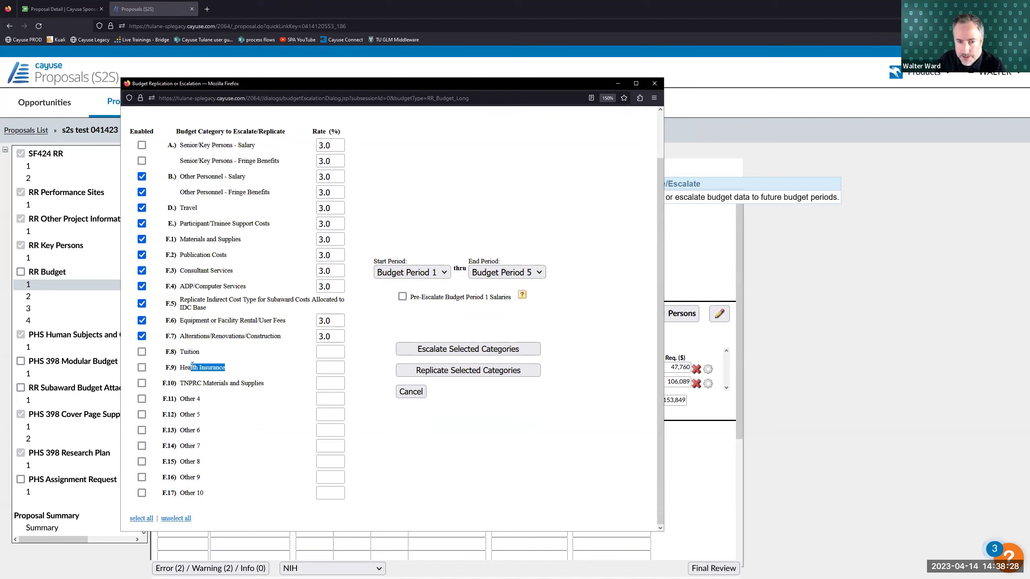
pyautogui.click(204, 357)
pyautogui.click(142, 352)
pyautogui.click(142, 368)
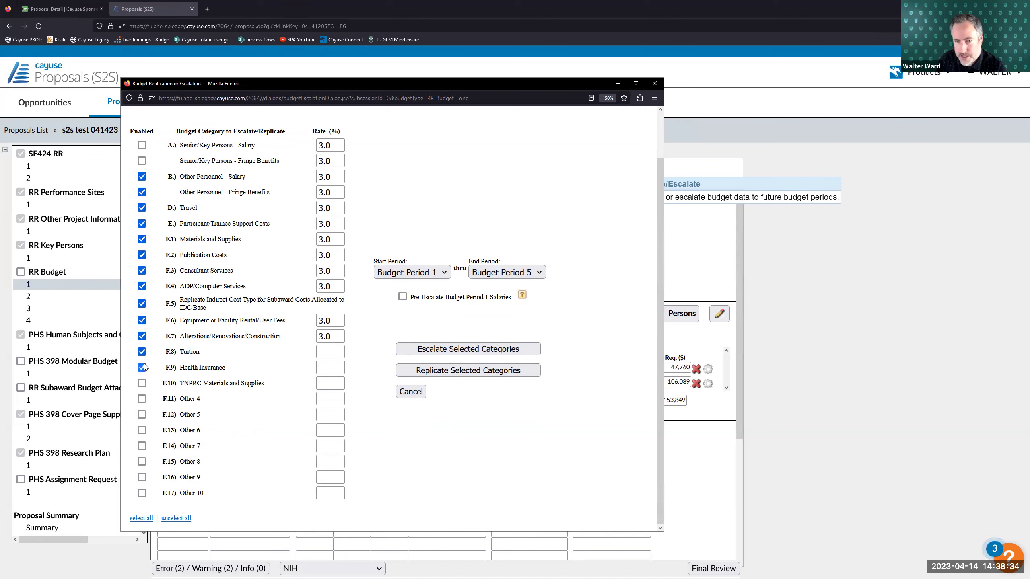
pyautogui.click(330, 351)
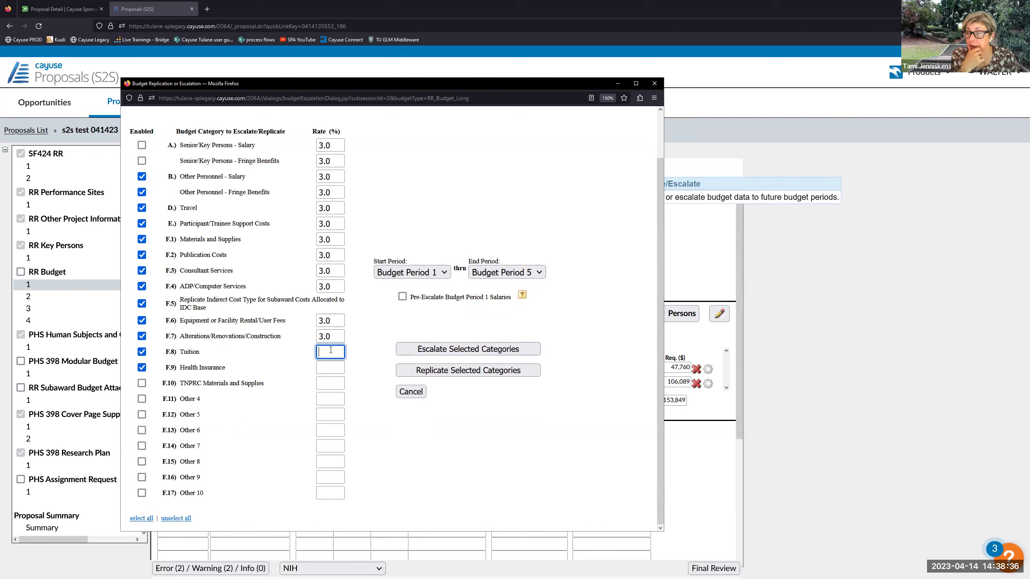
pyautogui.write('3')
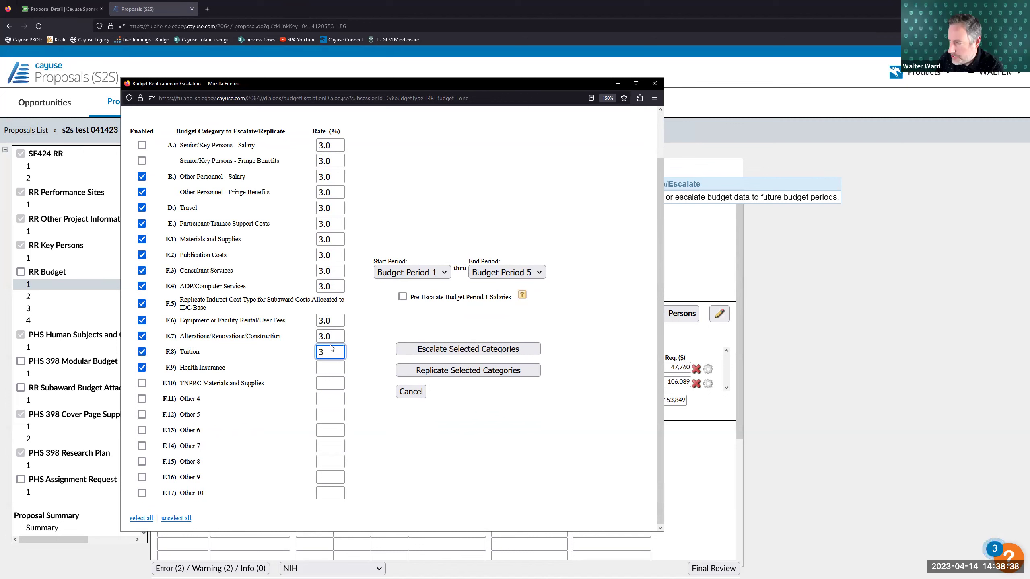
pyautogui.write('.0')
pyautogui.click(330, 368)
pyautogui.write('3')
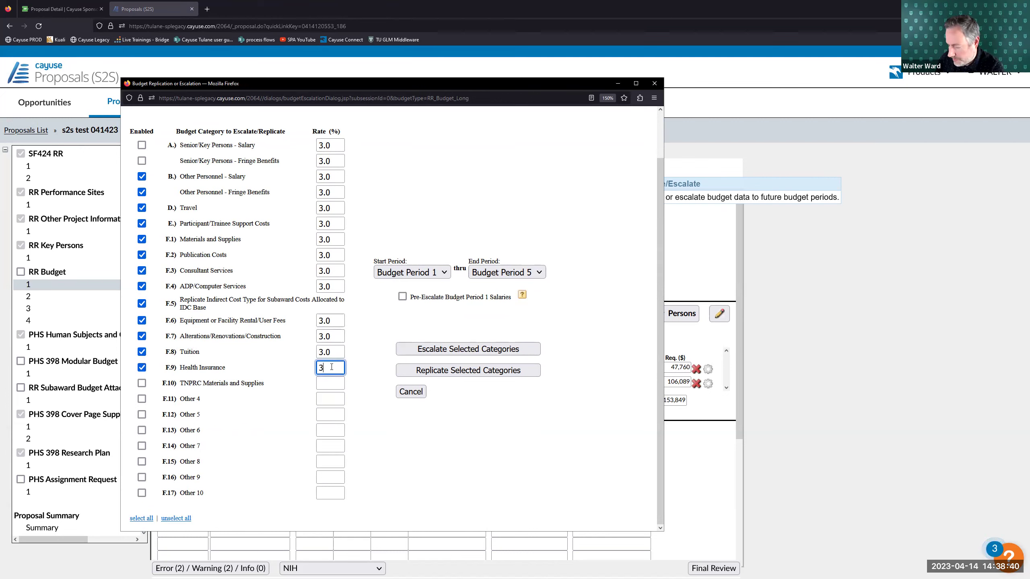
pyautogui.write('.0')
pyautogui.click(357, 359)
# - Enable TNPRC Materials and Supplies escalation at a 3.0 rate
pyautogui.moveTo(188, 352); pyautogui.dragTo(209, 355)
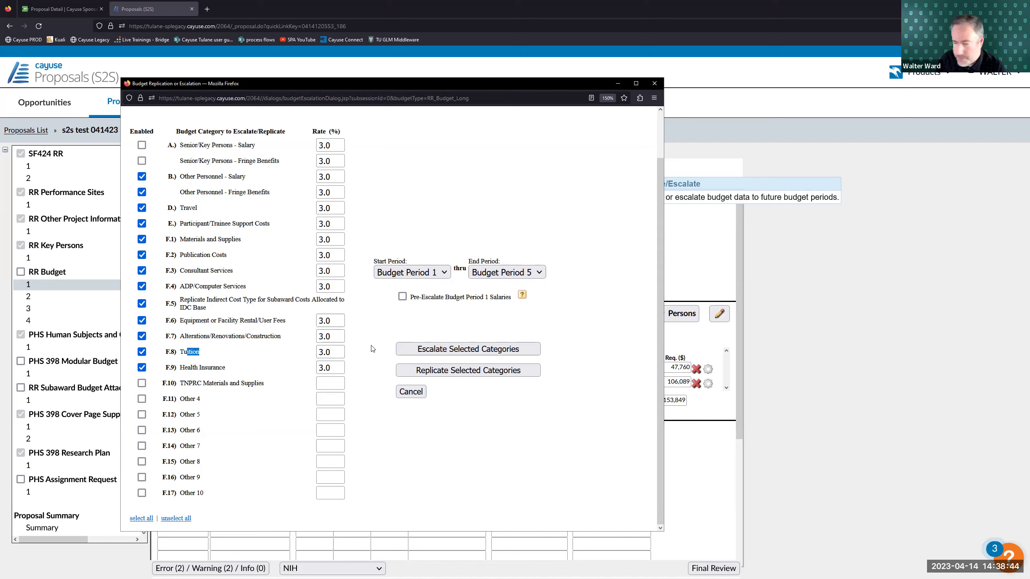
pyautogui.press('Tab')
pyautogui.click(354, 348)
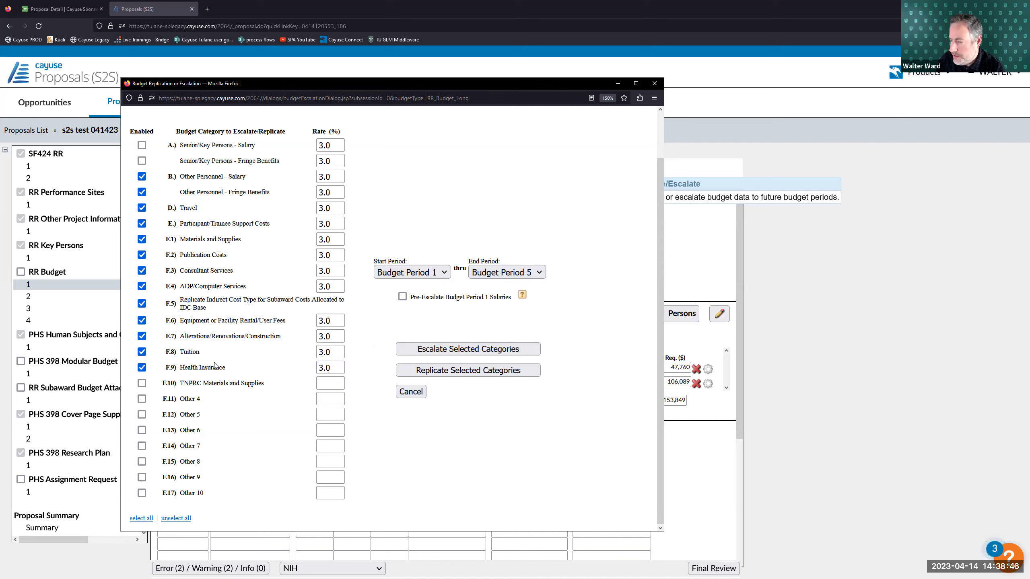
pyautogui.click(141, 383)
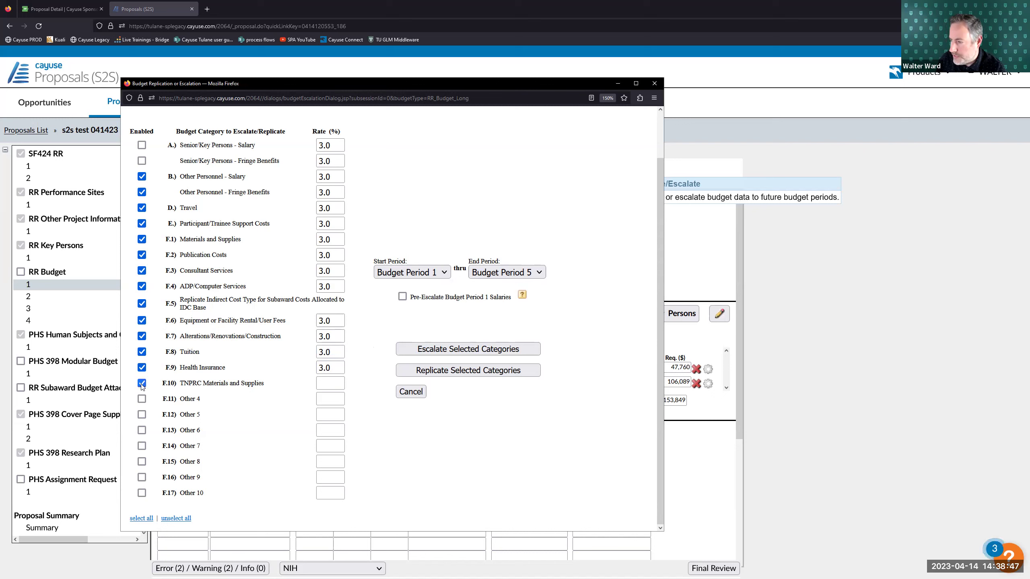
pyautogui.click(319, 383)
pyautogui.write('3.0')
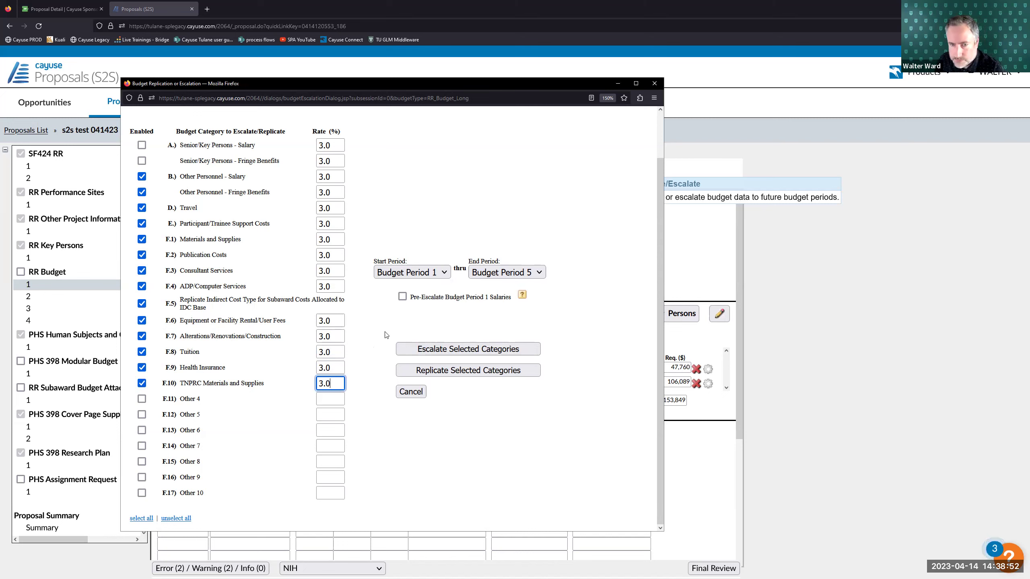
pyautogui.click(370, 332)
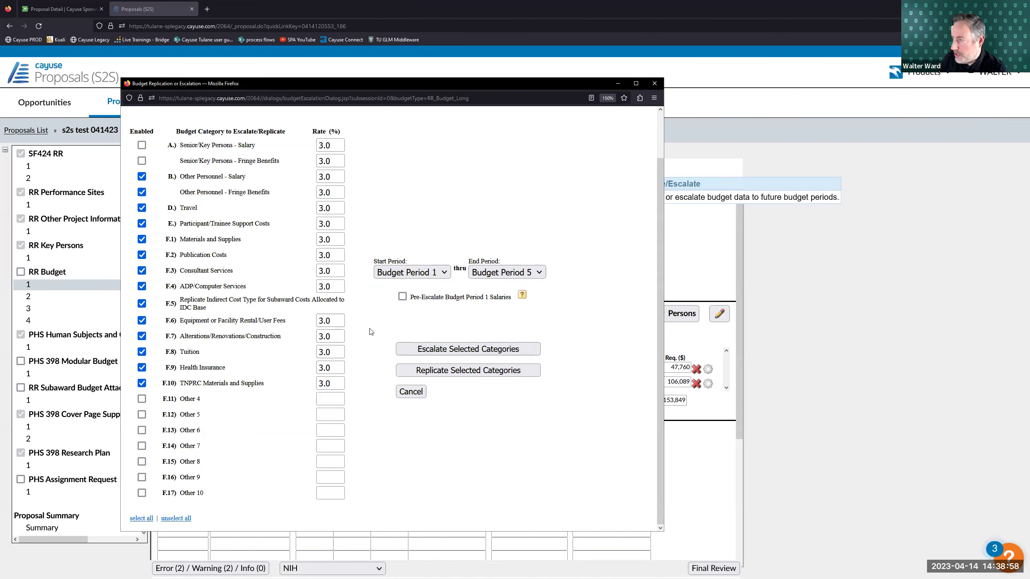
# - Set the escalation range from Budget Period 1 to Budget Period 5
pyautogui.click(399, 273)
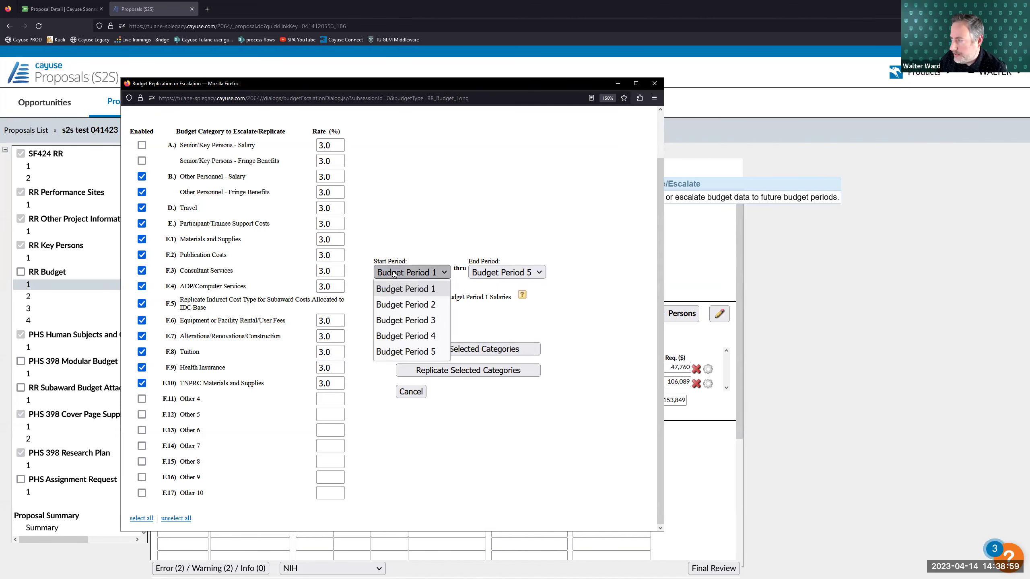
pyautogui.click(404, 288)
pyautogui.click(505, 271)
pyautogui.click(509, 244)
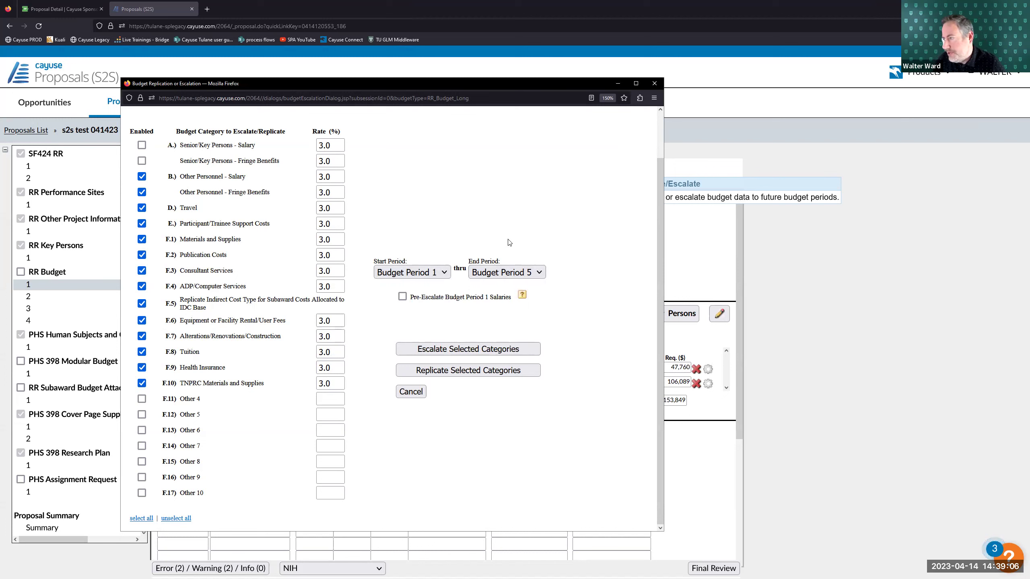
pyautogui.click(491, 272)
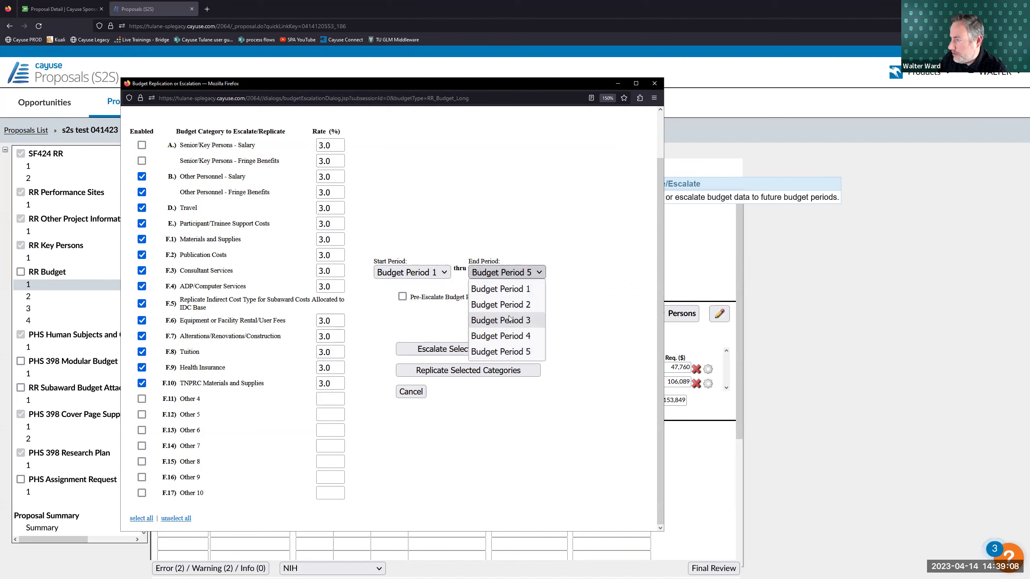
pyautogui.click(493, 319)
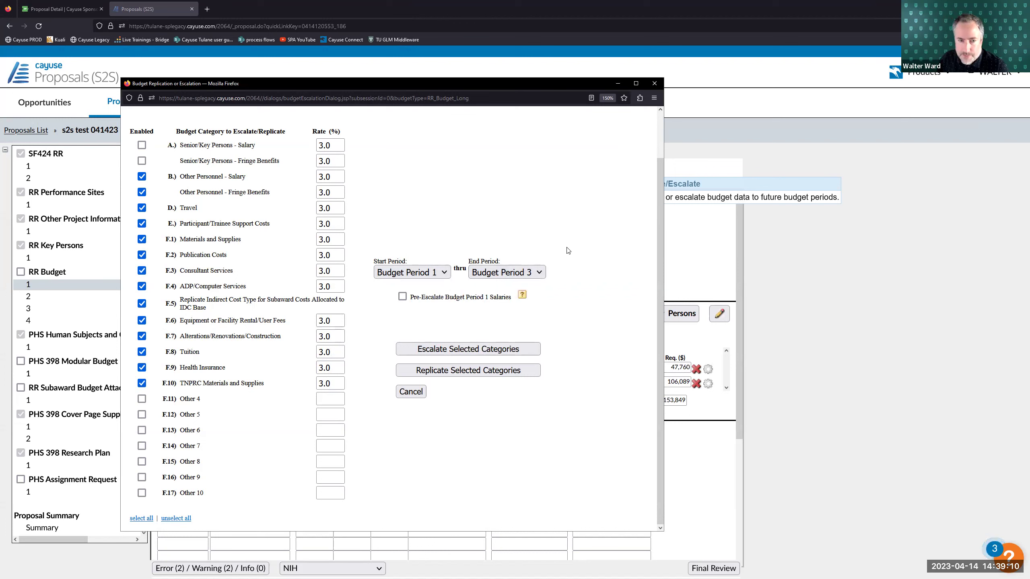
pyautogui.click(411, 272)
pyautogui.click(421, 320)
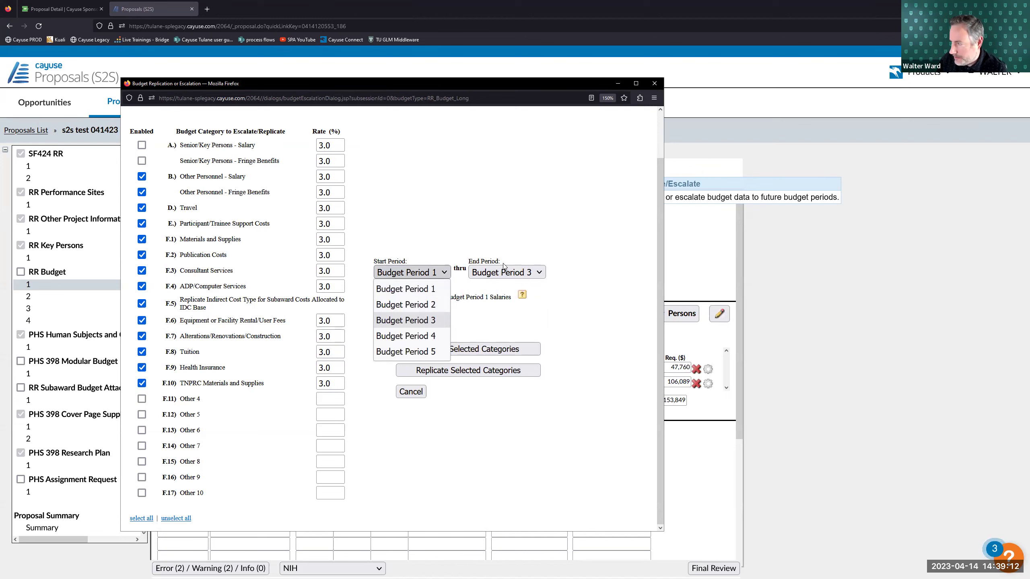
pyautogui.click(505, 272)
pyautogui.click(502, 351)
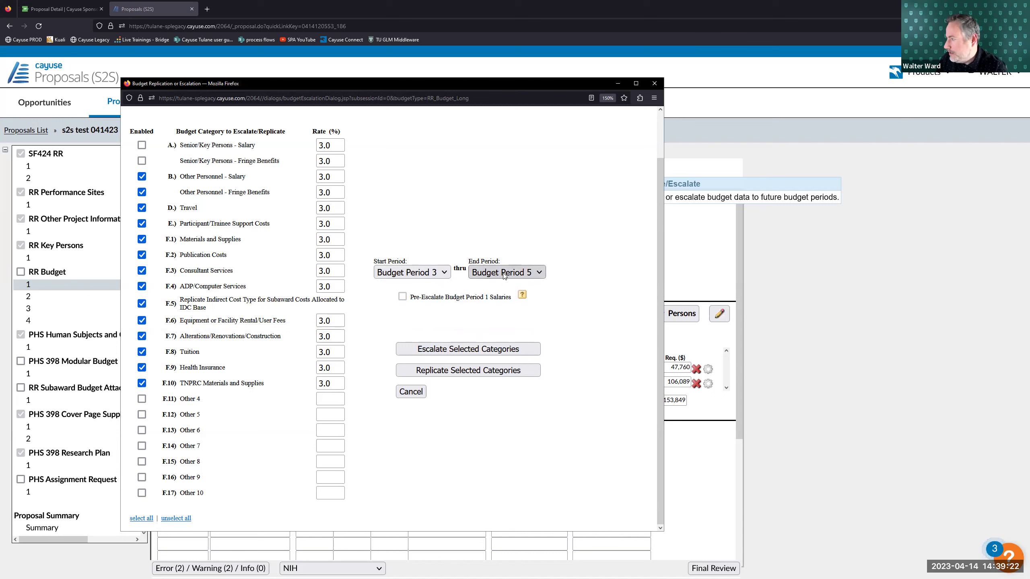
pyautogui.click(444, 273)
pyautogui.click(433, 288)
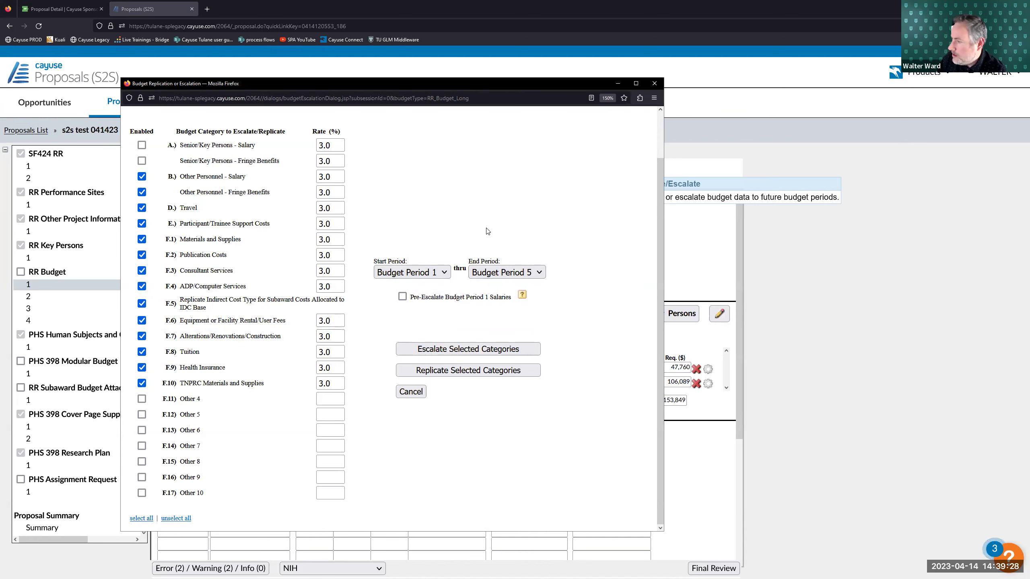
# - Pre-escalate Period 1 salaries and escalate the selected categories, confirming the salary overwrite
pyautogui.click(402, 296)
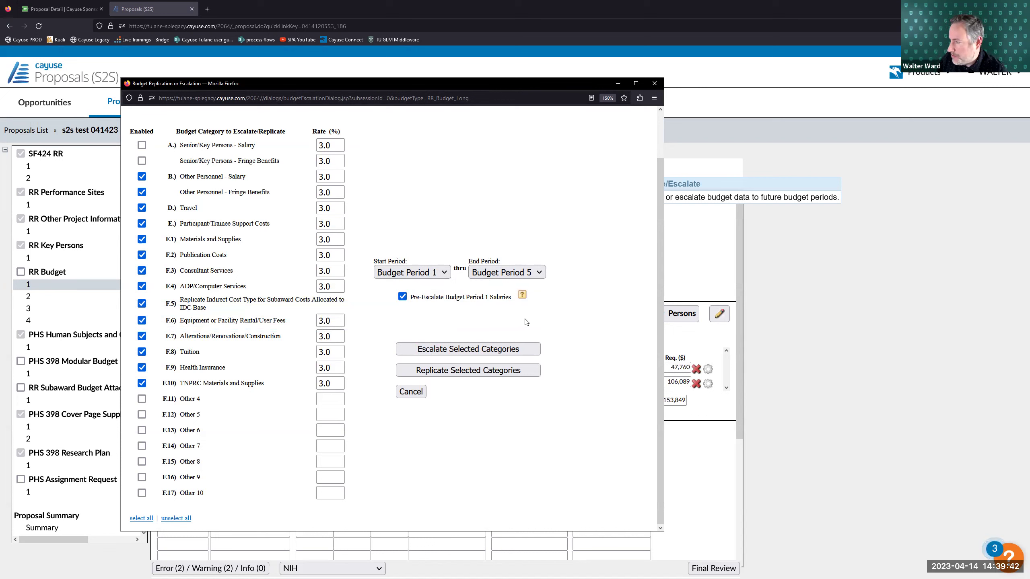
pyautogui.click(498, 349)
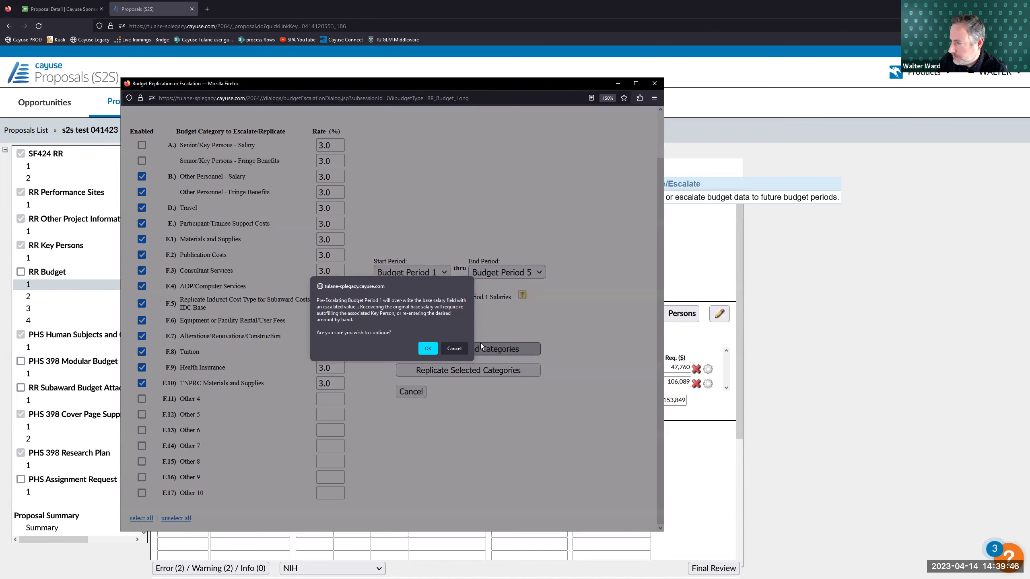
pyautogui.click(433, 351)
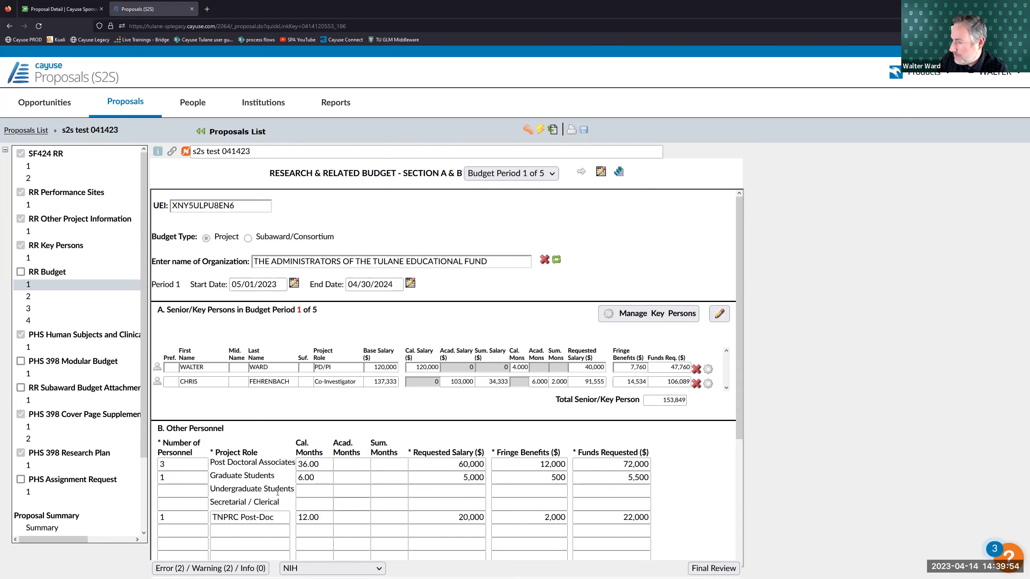
pyautogui.click(580, 172)
pyautogui.click(580, 172)
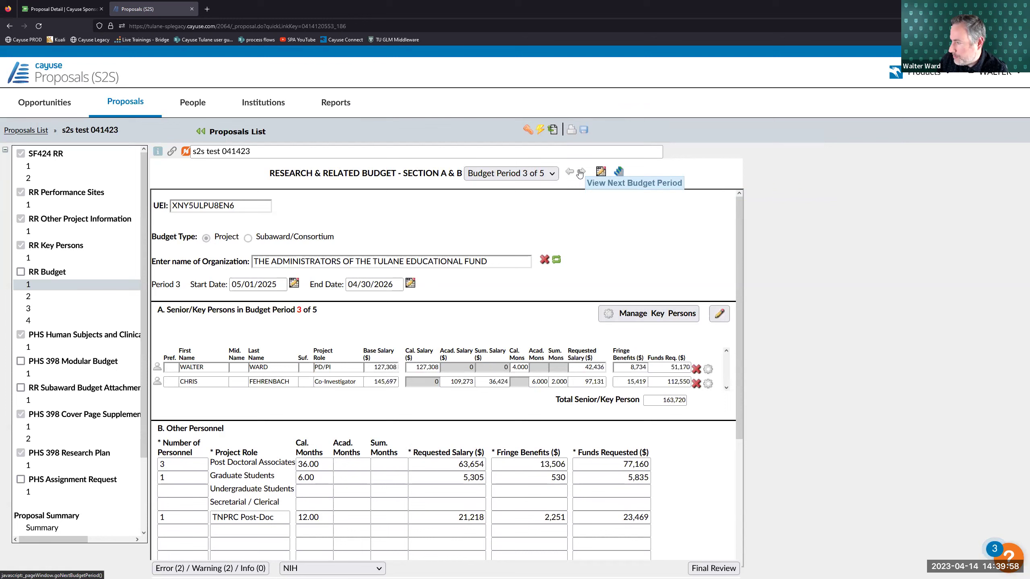
pyautogui.click(580, 172)
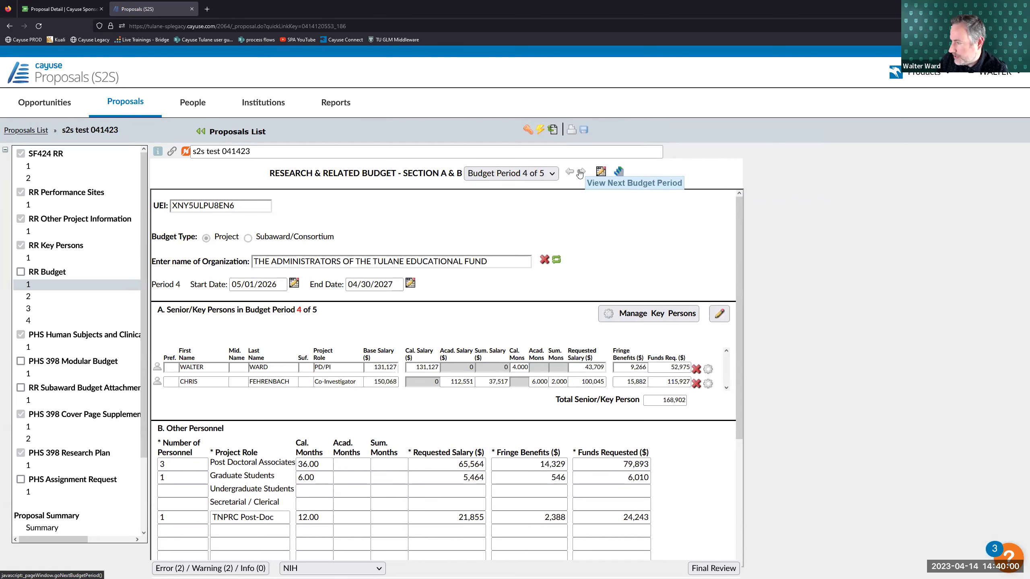
pyautogui.click(580, 172)
pyautogui.click(570, 173)
pyautogui.click(570, 173)
pyautogui.doubleClick(570, 173)
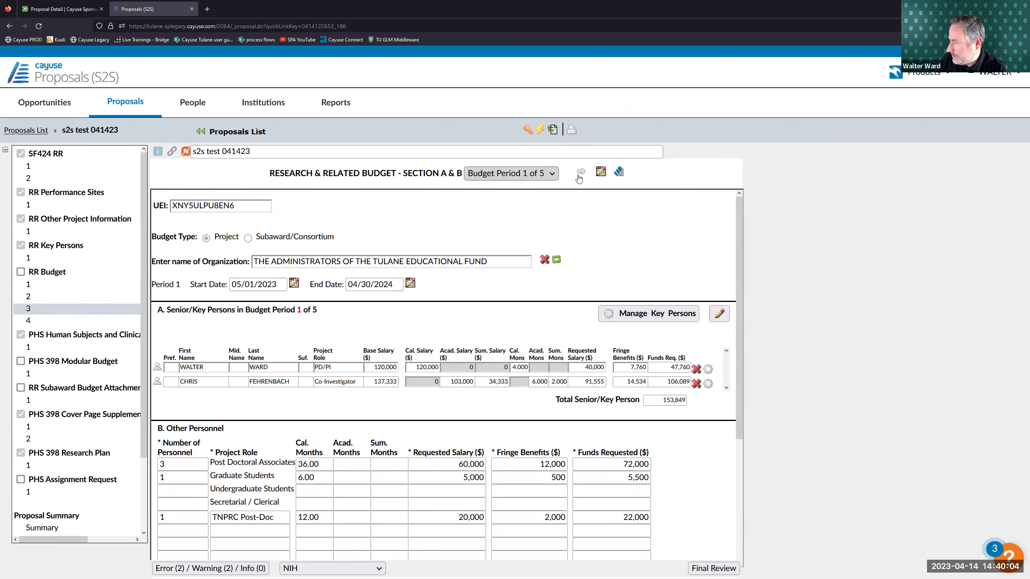
pyautogui.click(538, 173)
pyautogui.click(538, 173)
pyautogui.click(539, 173)
pyautogui.click(538, 173)
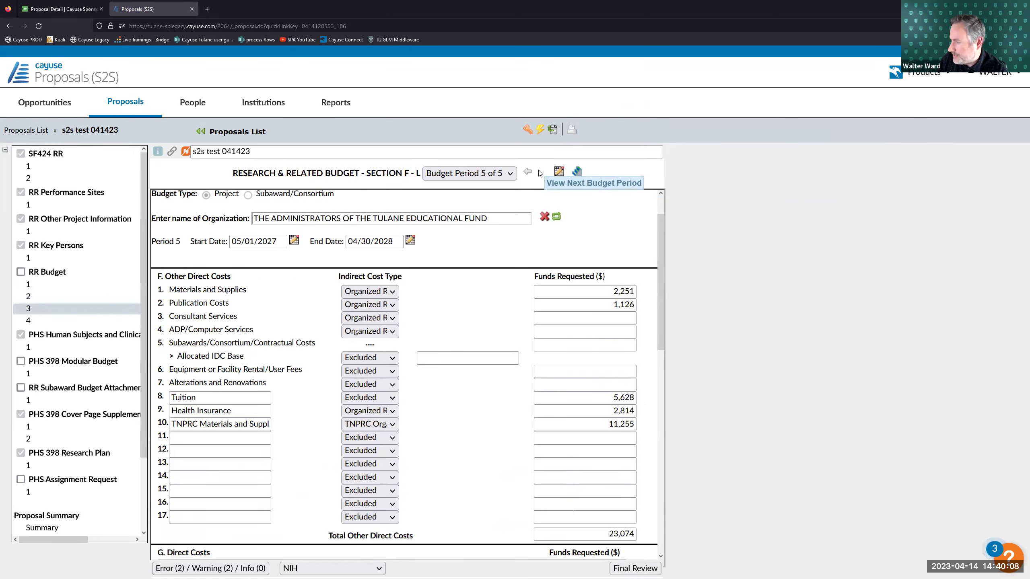
pyautogui.click(527, 172)
pyautogui.click(528, 173)
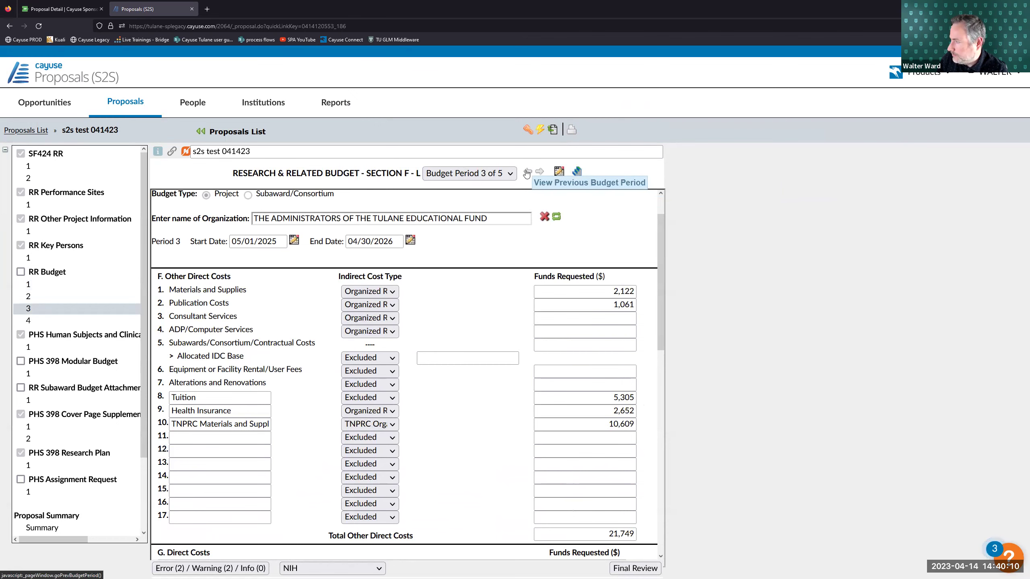
pyautogui.click(527, 172)
pyautogui.click(528, 173)
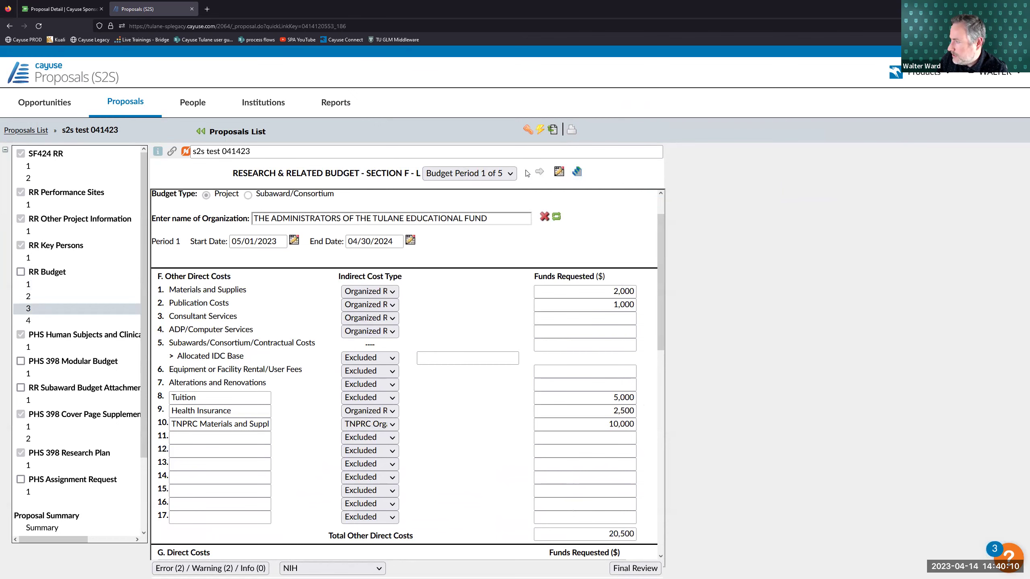
pyautogui.click(45, 321)
pyautogui.scroll(-5, 530, 355)
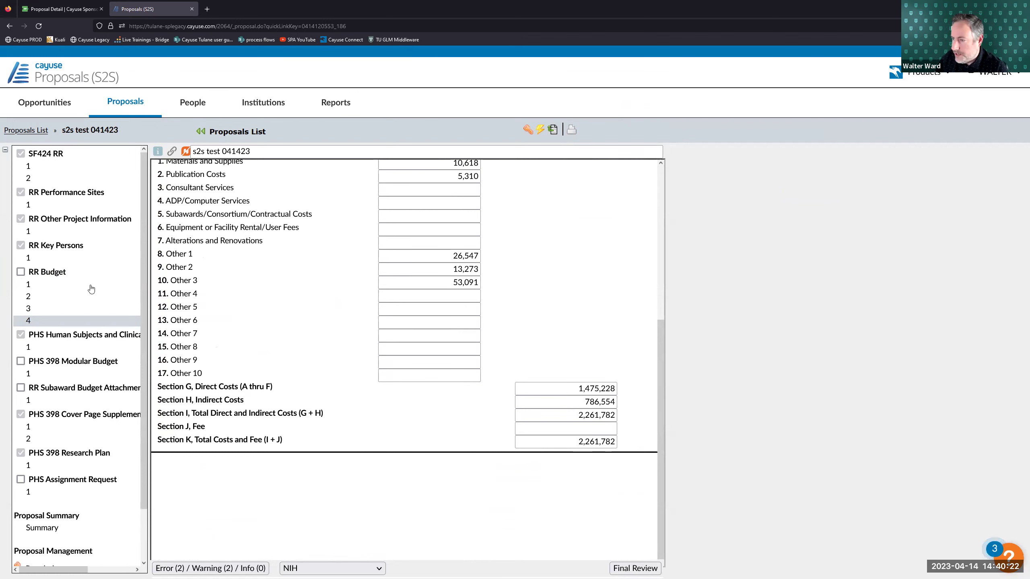
pyautogui.click(109, 285)
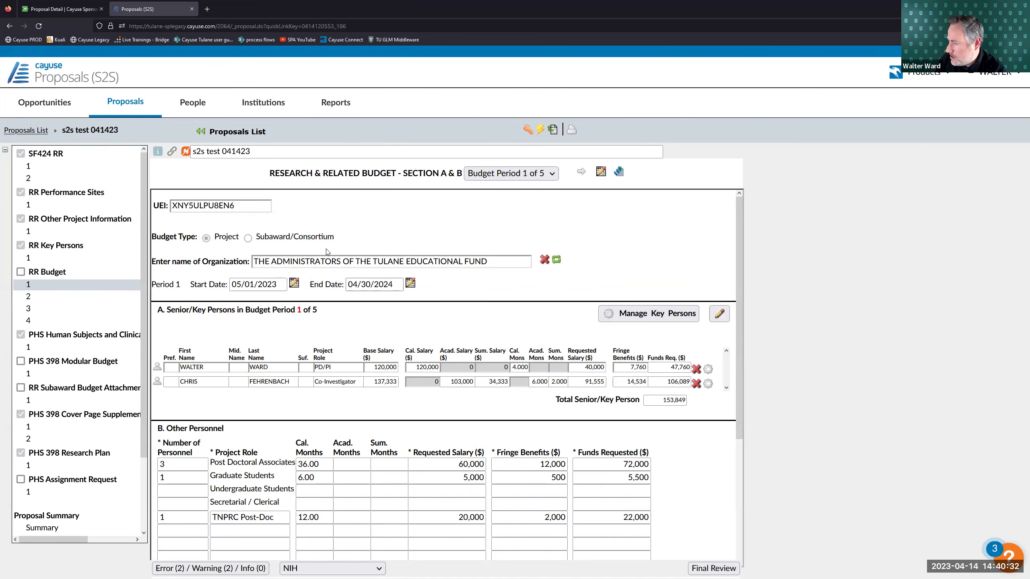
# - From the validation errors list, fill in the PD/PI's missing credential username
pyautogui.scroll(-4, 351, 262)
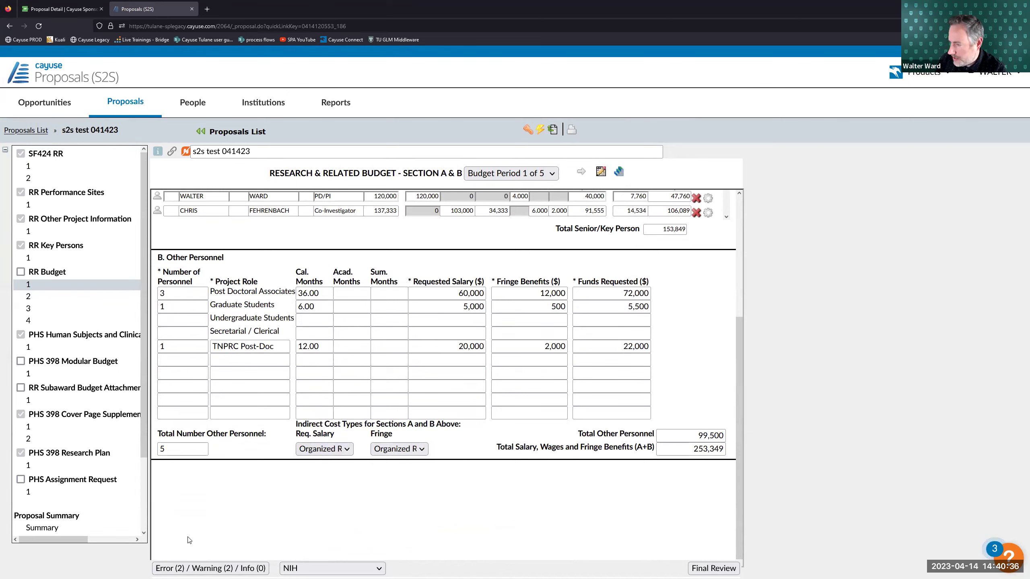
pyautogui.click(182, 568)
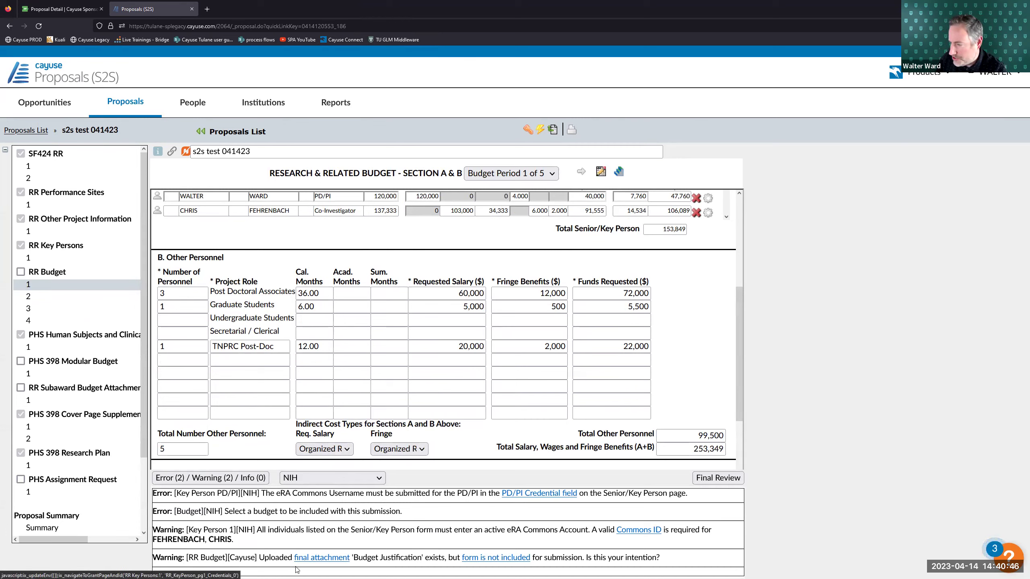
pyautogui.click(525, 494)
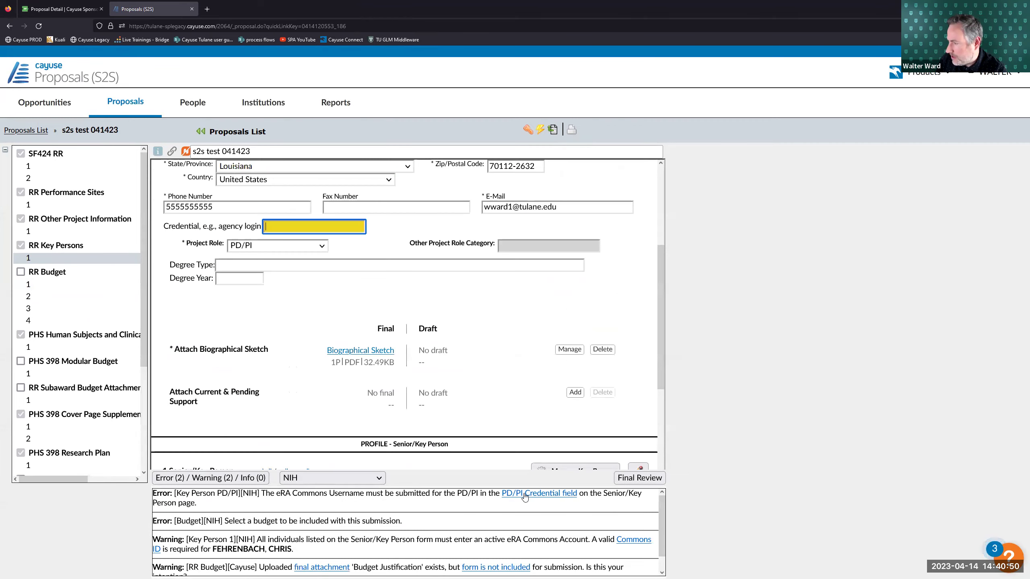
pyautogui.scroll(1, 378, 365)
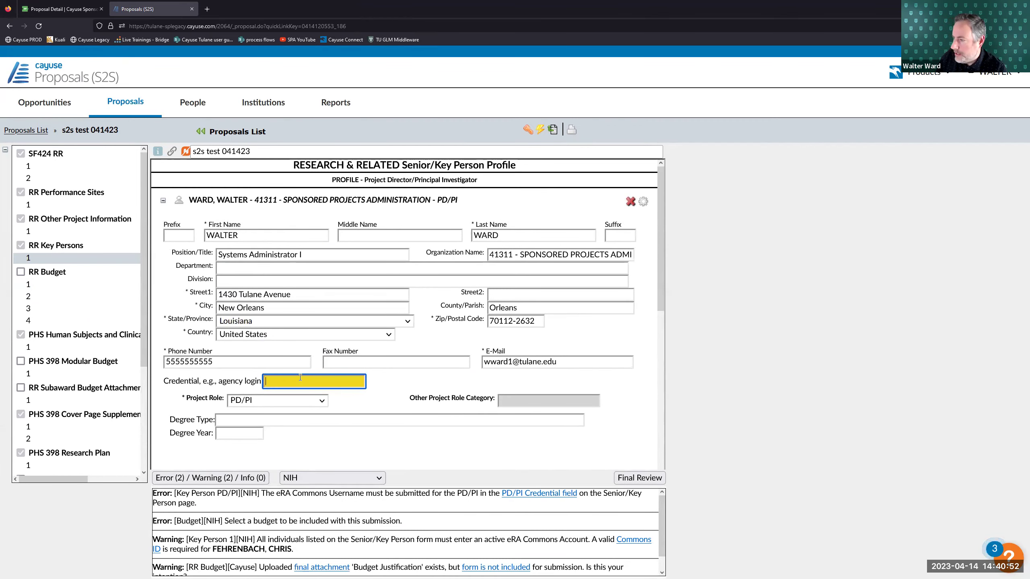
pyautogui.click(409, 384)
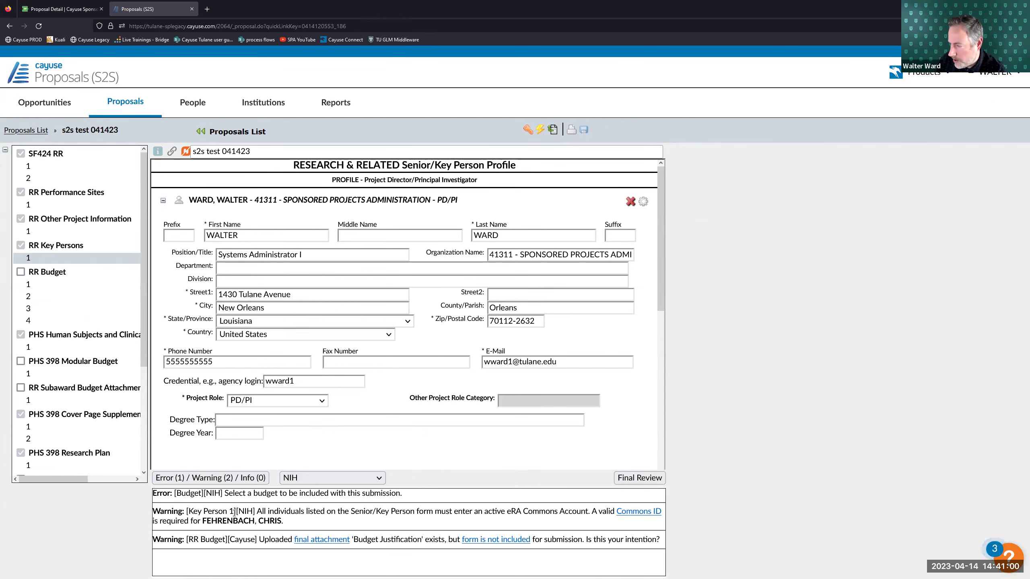
# - Fill in the co-investigator's missing credential, then return to RR Budget Period 1
pyautogui.moveTo(237, 510); pyautogui.dragTo(254, 511)
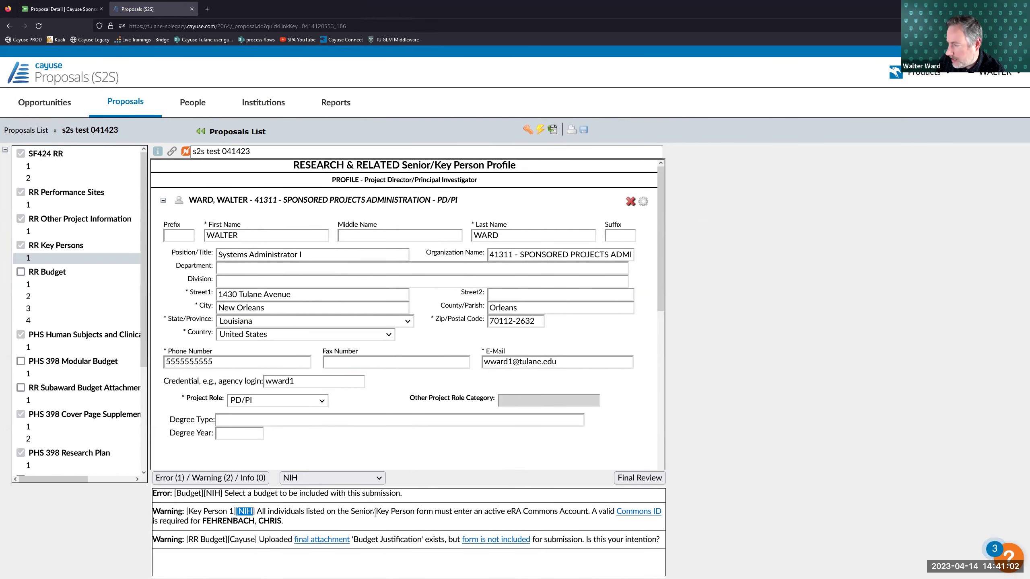
pyautogui.click(636, 511)
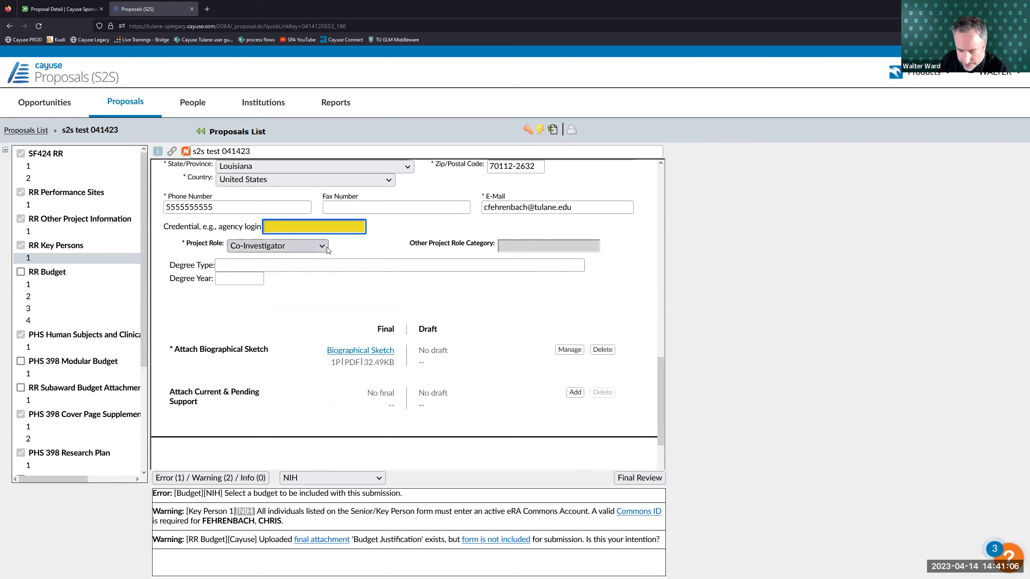
pyautogui.write('werrt')
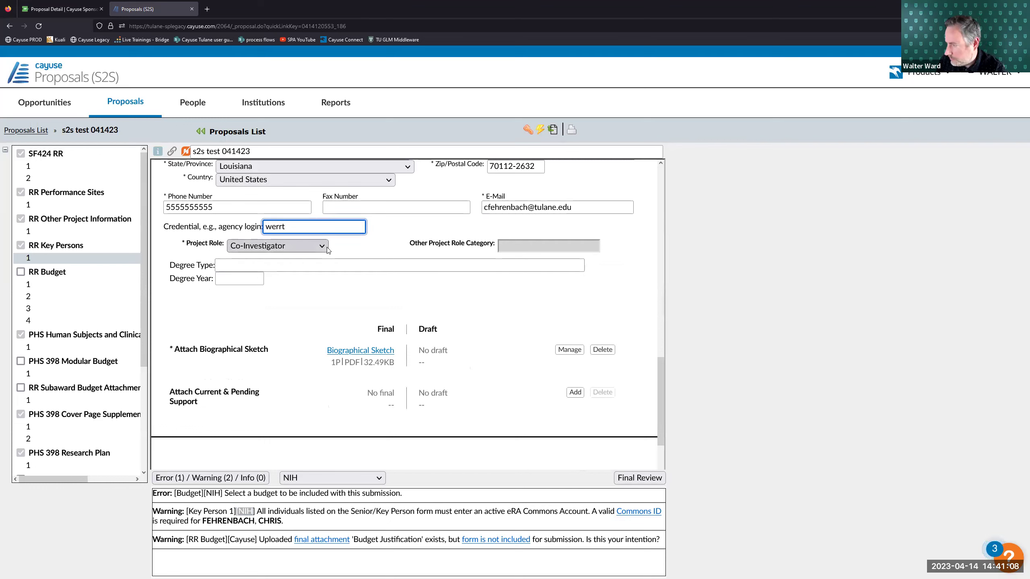
pyautogui.click(330, 358)
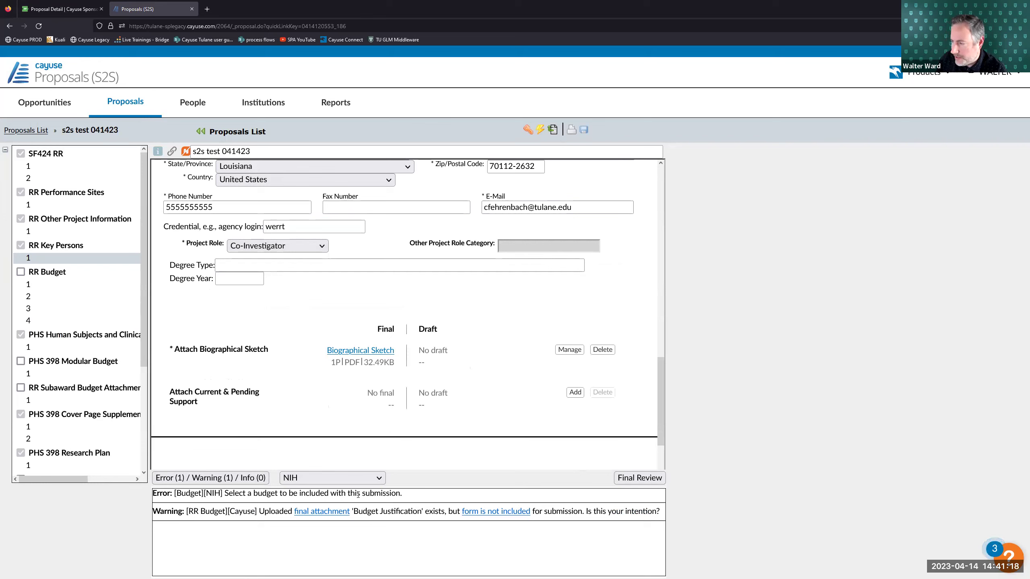
pyautogui.click(69, 290)
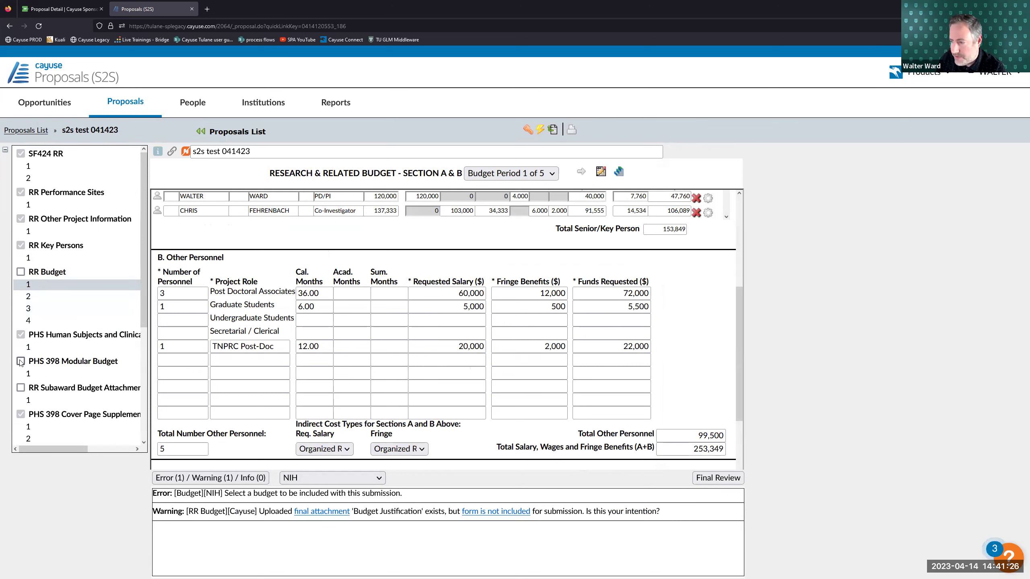
# - Review PHS 398 Modular Budget indirect costs across budget periods, ending on period 1 (455,739 requested)
pyautogui.click(77, 374)
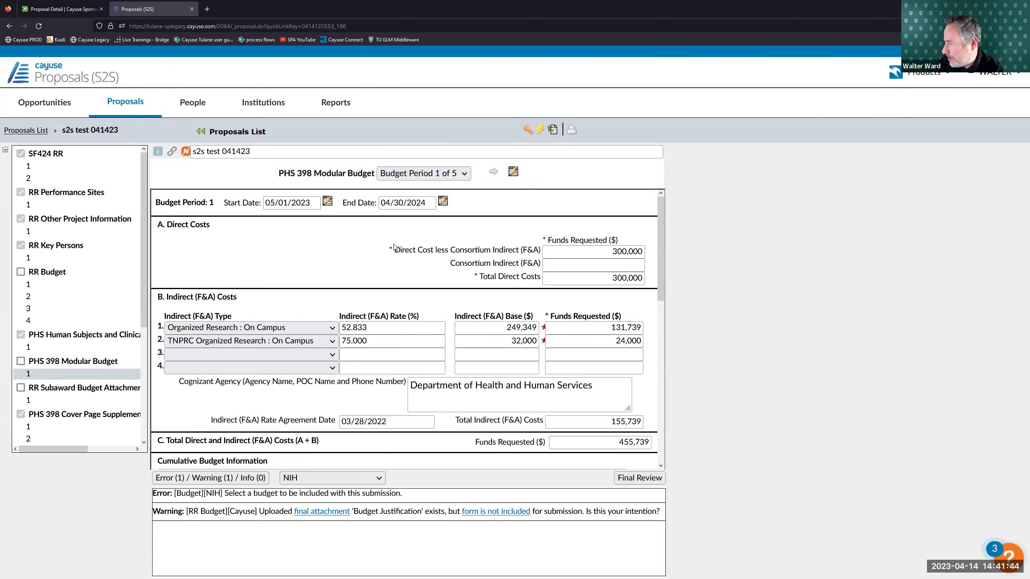
pyautogui.scroll(-5, 300, 246)
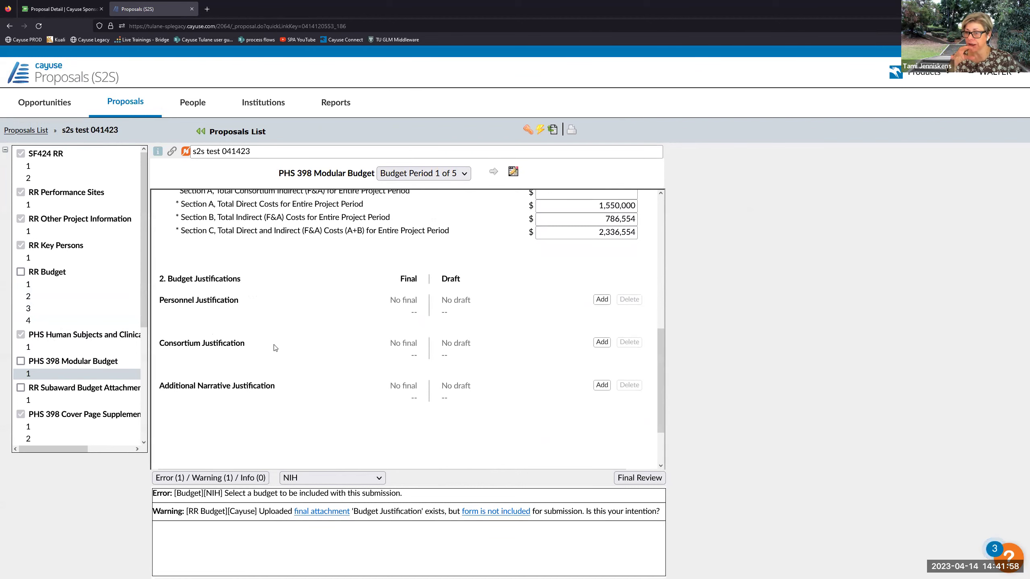
pyautogui.scroll(2, 272, 338)
pyautogui.scroll(6, 272, 338)
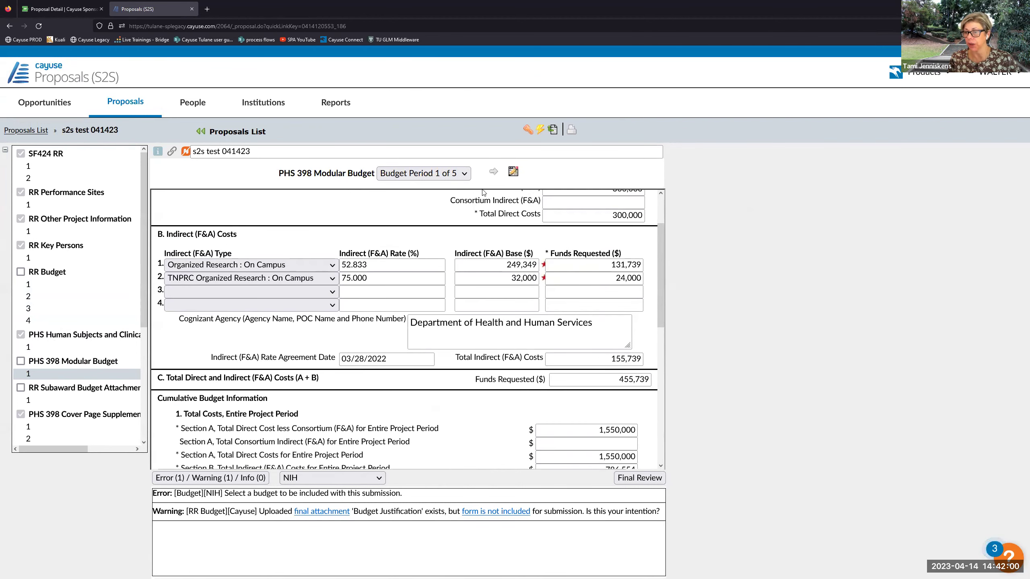
pyautogui.click(493, 172)
pyautogui.click(494, 173)
pyautogui.click(493, 172)
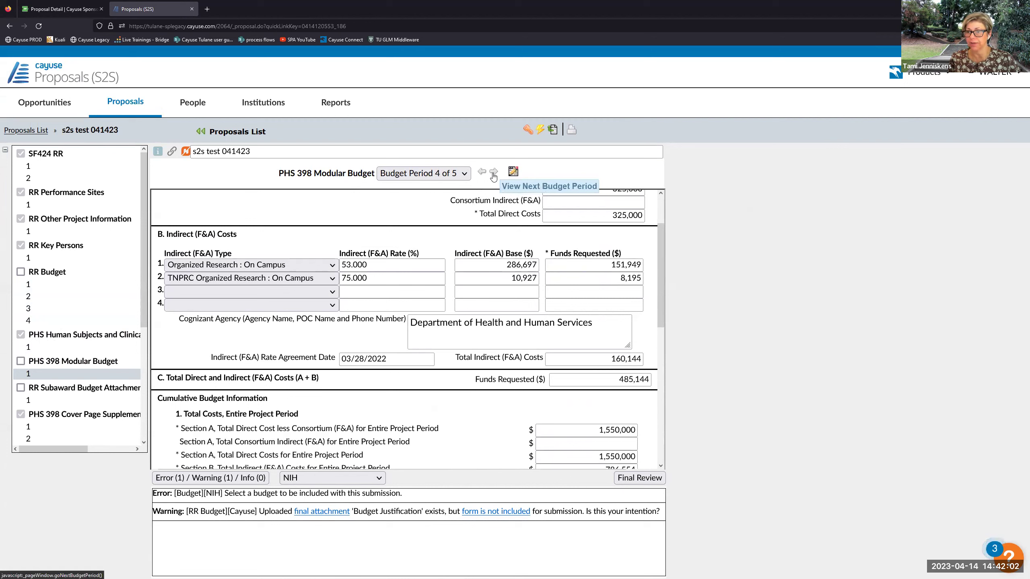
pyautogui.click(481, 173)
pyautogui.click(481, 173)
pyautogui.click(481, 174)
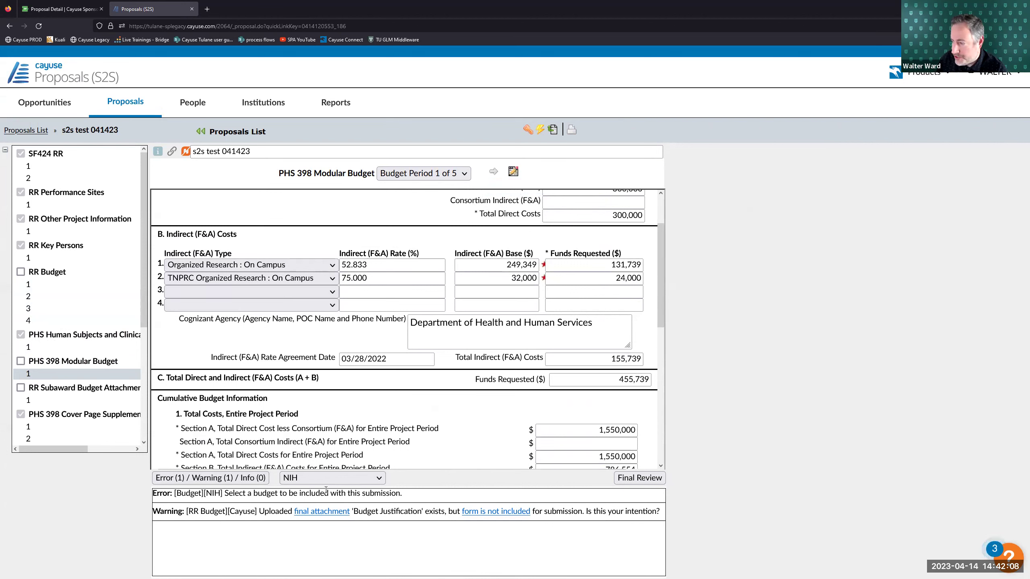
# - Keep only the RR Budget checked, avoiding the both-budget-types error, and hide the validation messages
pyautogui.click(20, 273)
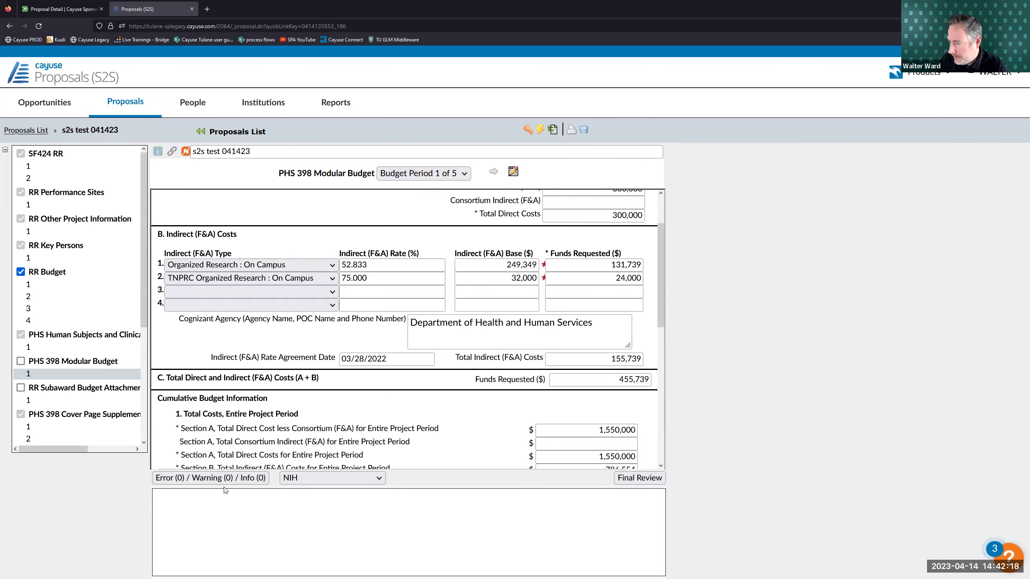
pyautogui.click(21, 361)
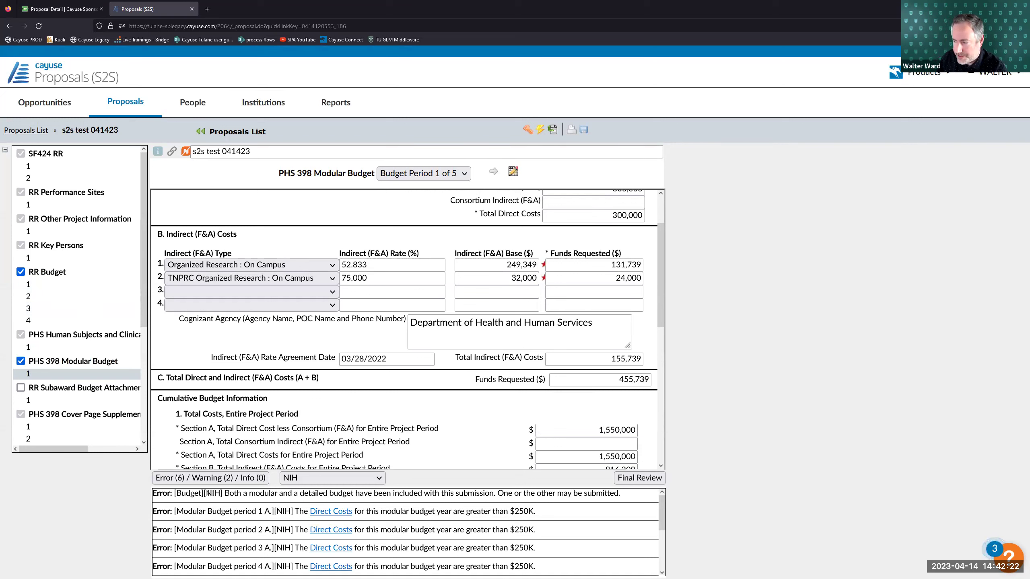
pyautogui.moveTo(225, 495); pyautogui.dragTo(611, 503)
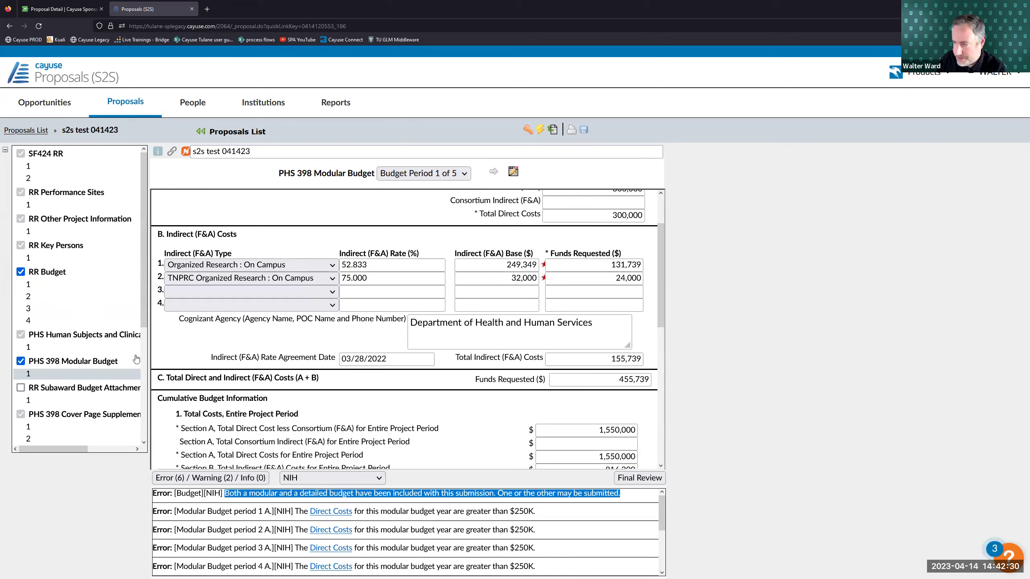
pyautogui.click(22, 274)
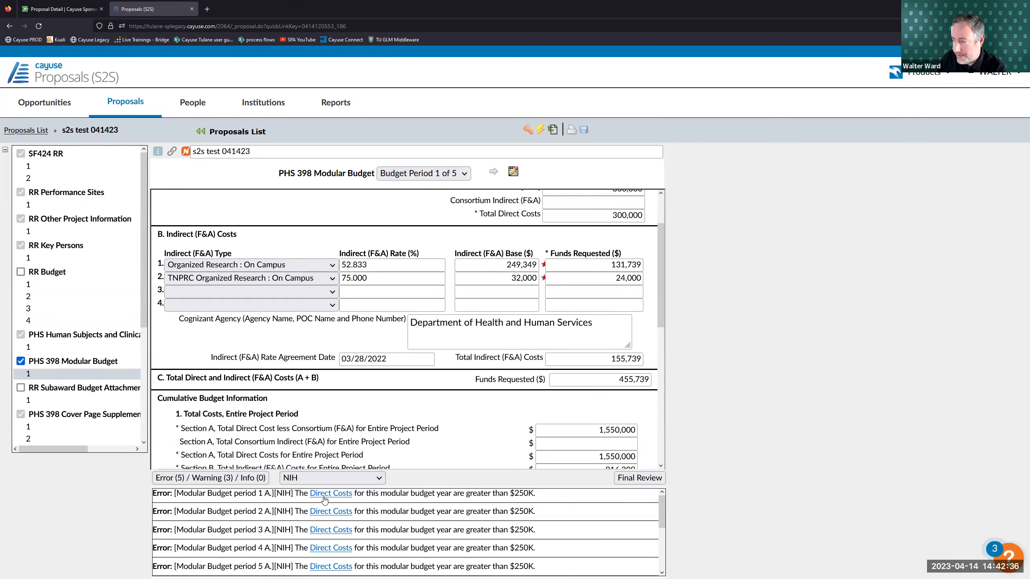
pyautogui.scroll(2, 526, 337)
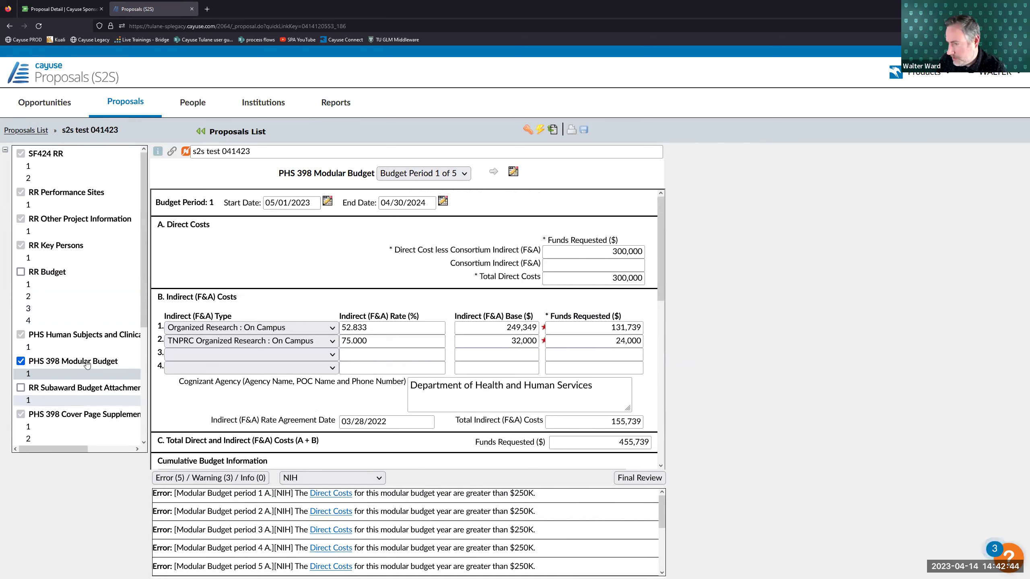
pyautogui.click(21, 272)
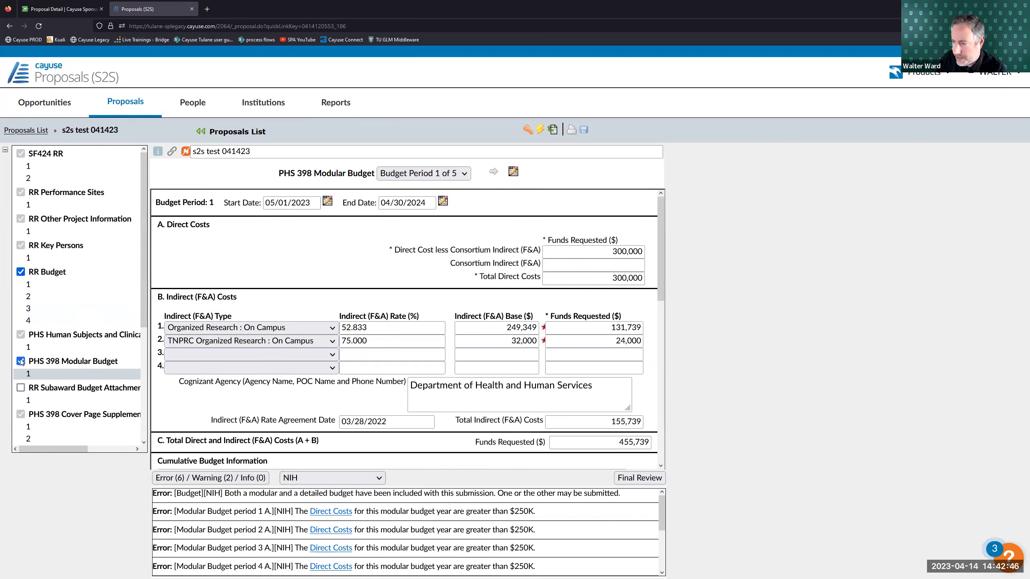
pyautogui.click(230, 479)
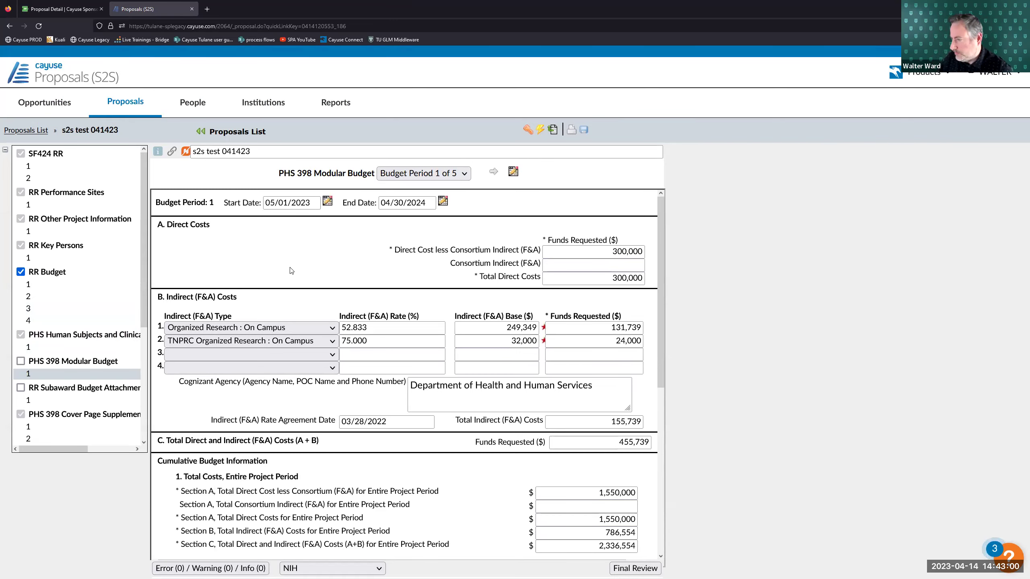
pyautogui.moveTo(141, 297)
pyautogui.mouseDown()
pyautogui.moveTo(149, 328)
pyautogui.moveTo(149, 315)
pyautogui.mouseUp()
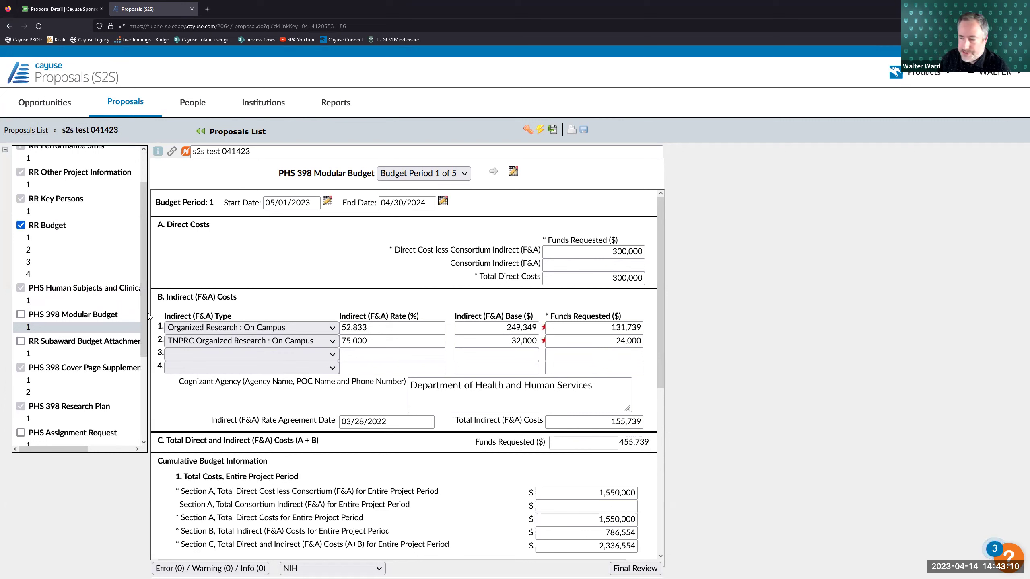
# - Open the R&R Subaward Budget Attachment(s) form and start a New Linked Subaward for Johns Hopkins University
pyautogui.click(58, 354)
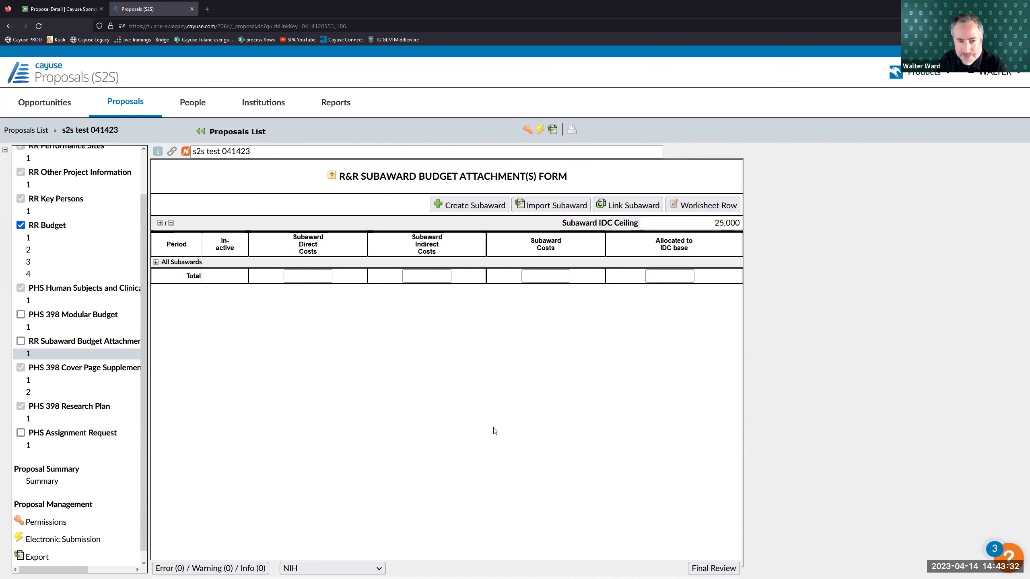
pyautogui.click(470, 205)
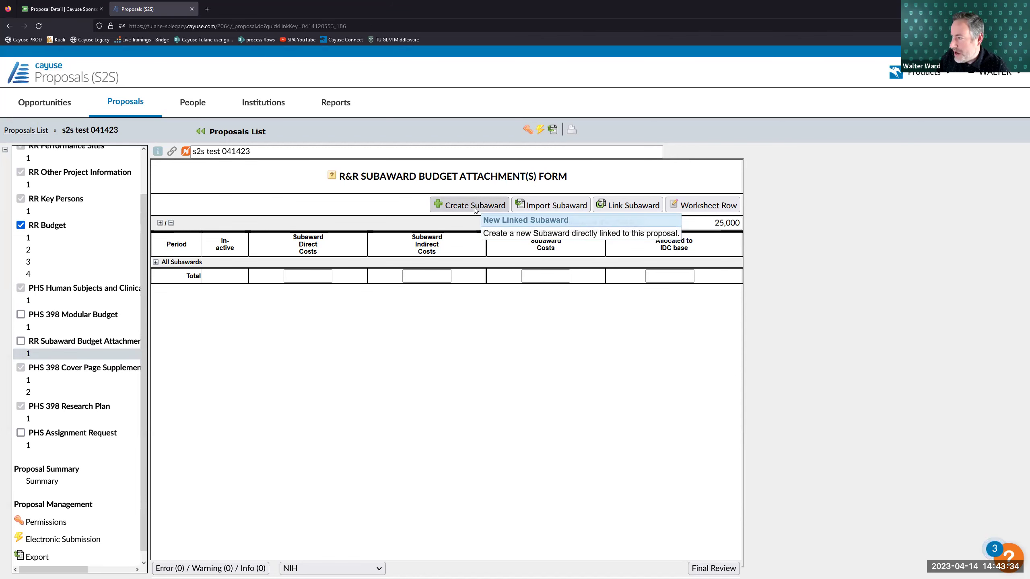
pyautogui.click(469, 206)
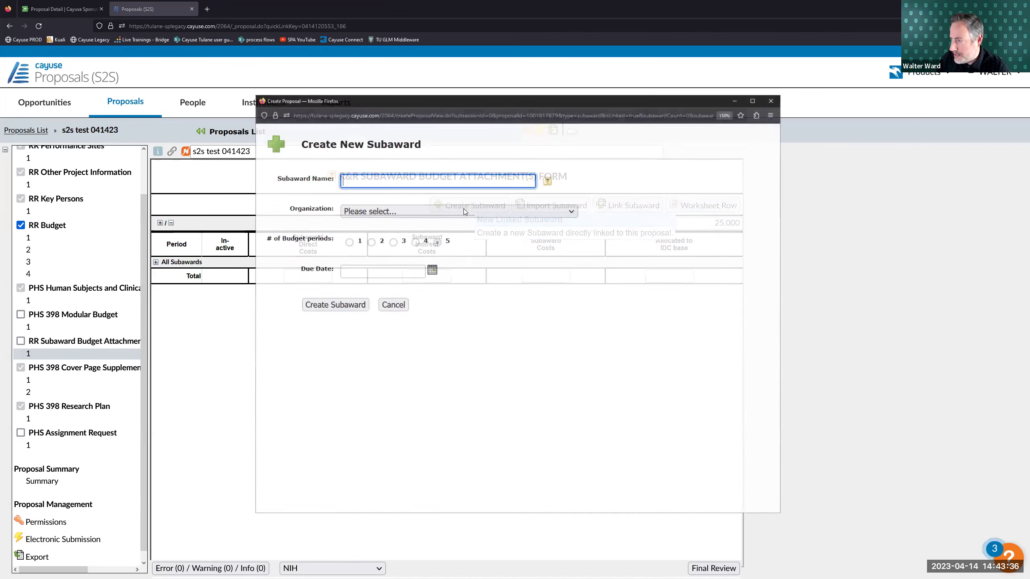
pyautogui.click(415, 185)
pyautogui.click(649, 242)
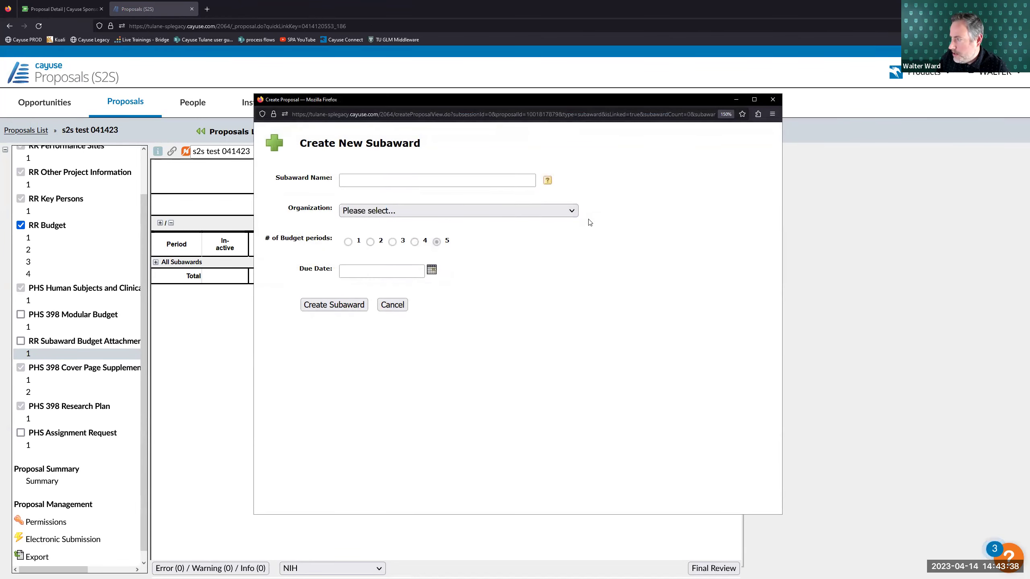
pyautogui.click(578, 213)
pyautogui.click(483, 243)
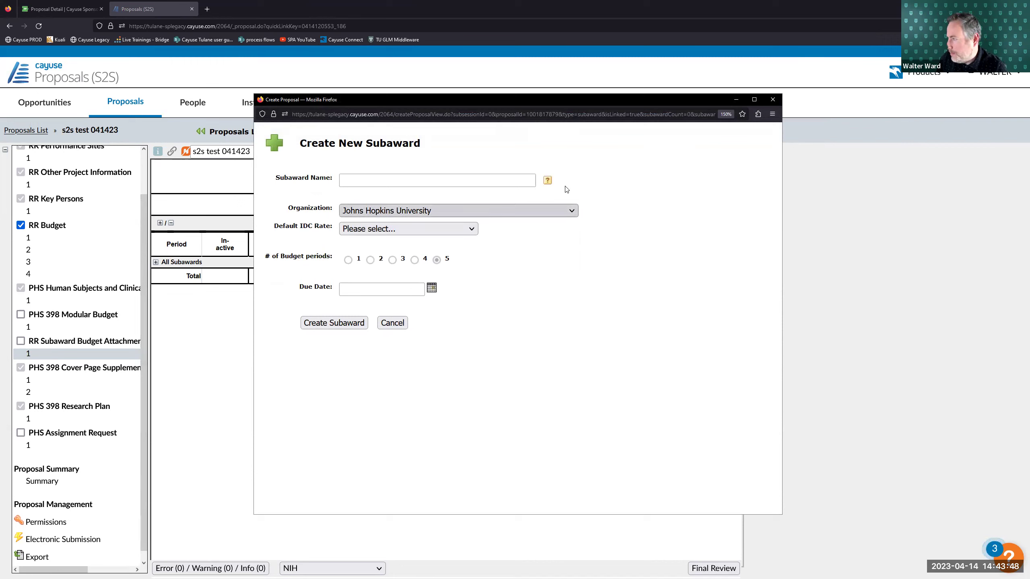
# - Review the organization list, cancel the new linked subaward, and open a new browser tab
pyautogui.click(521, 210)
pyautogui.click(573, 210)
pyautogui.click(576, 211)
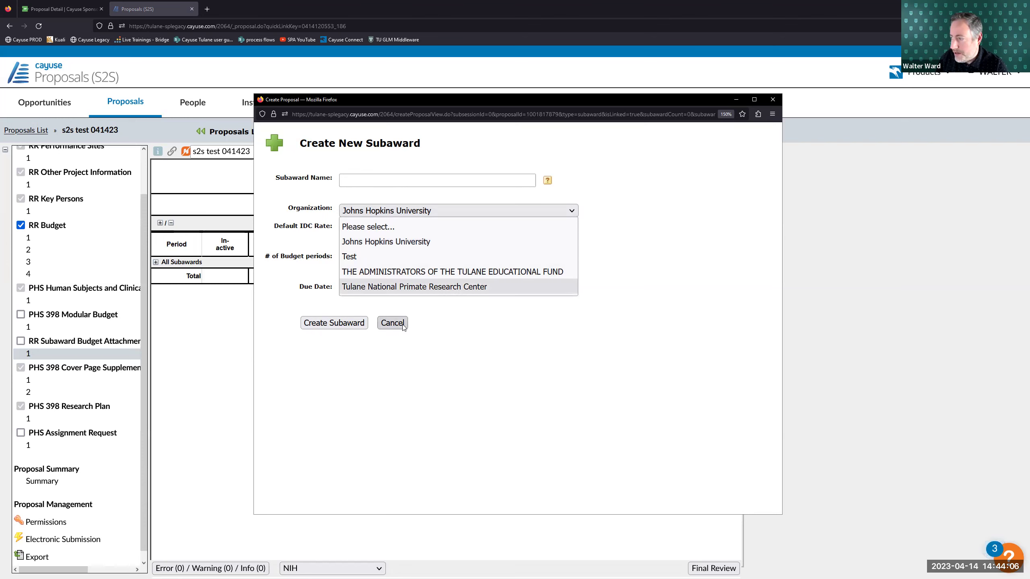
pyautogui.click(392, 323)
pyautogui.click(392, 323)
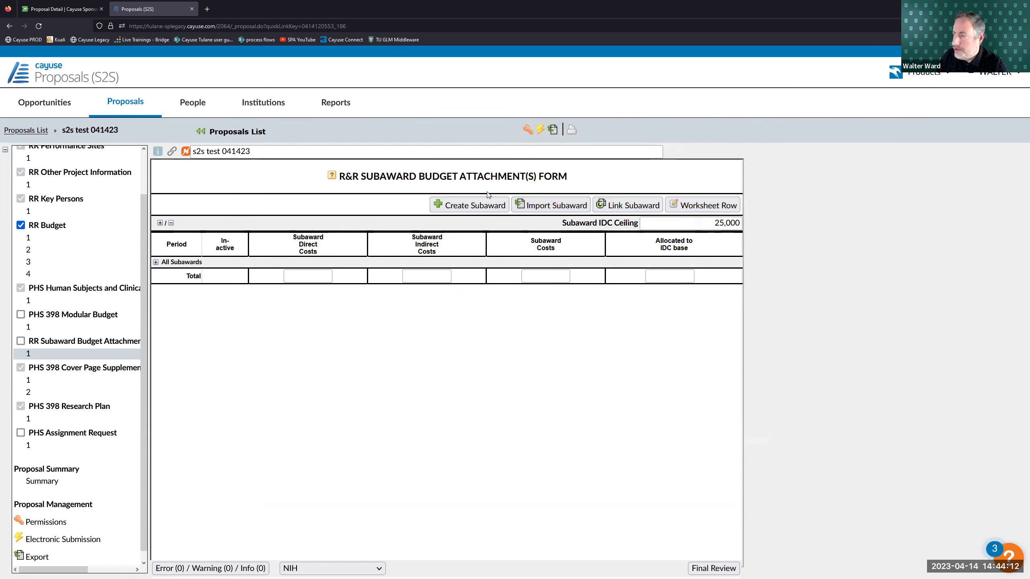
pyautogui.click(207, 9)
# - Go to subawards.com and scroll to its Options for Creating a Subaward Budget section
pyautogui.write('subawa')
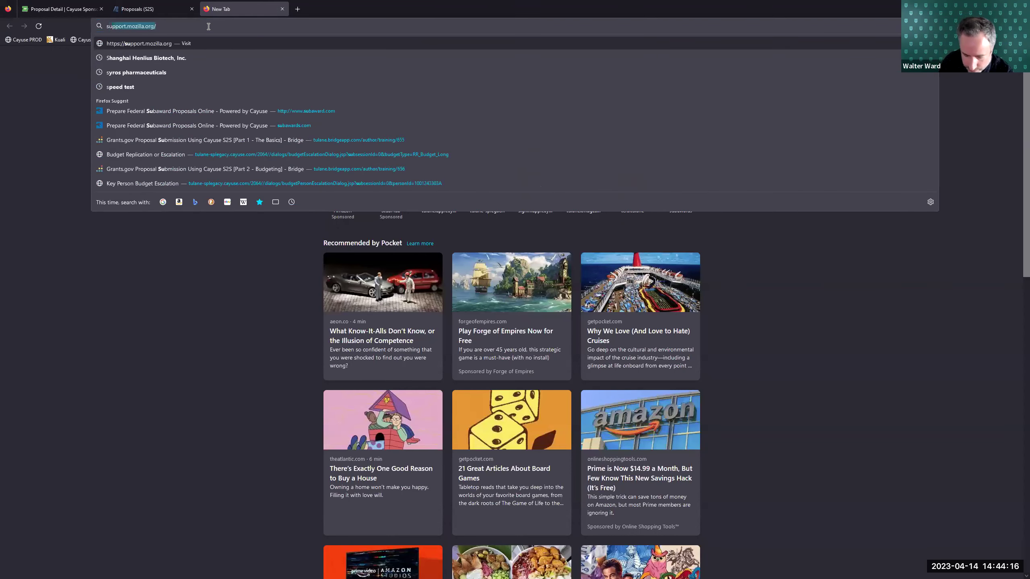
pyautogui.write('rds')
pyautogui.click(186, 154)
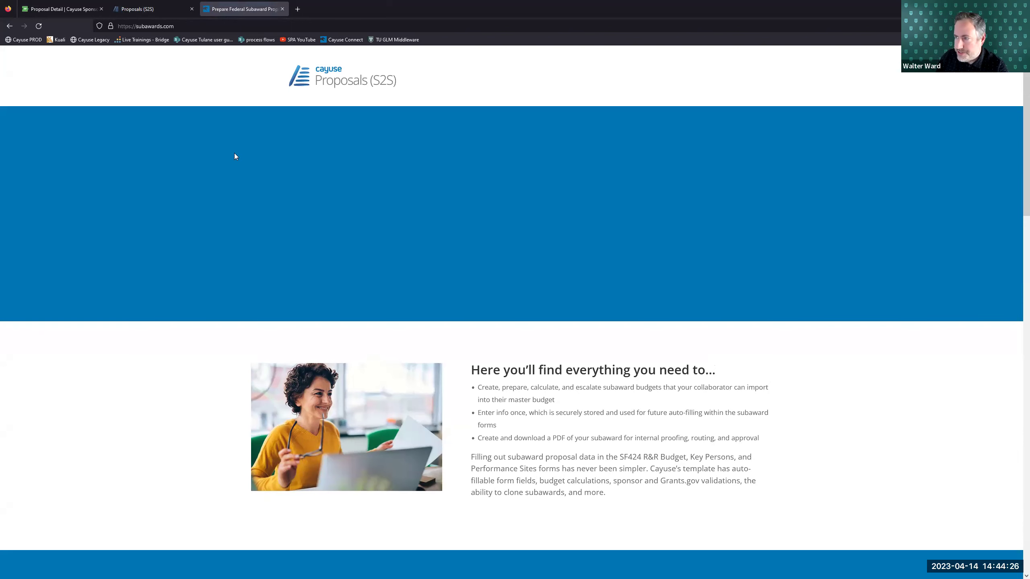
pyautogui.scroll(-5, 486, 326)
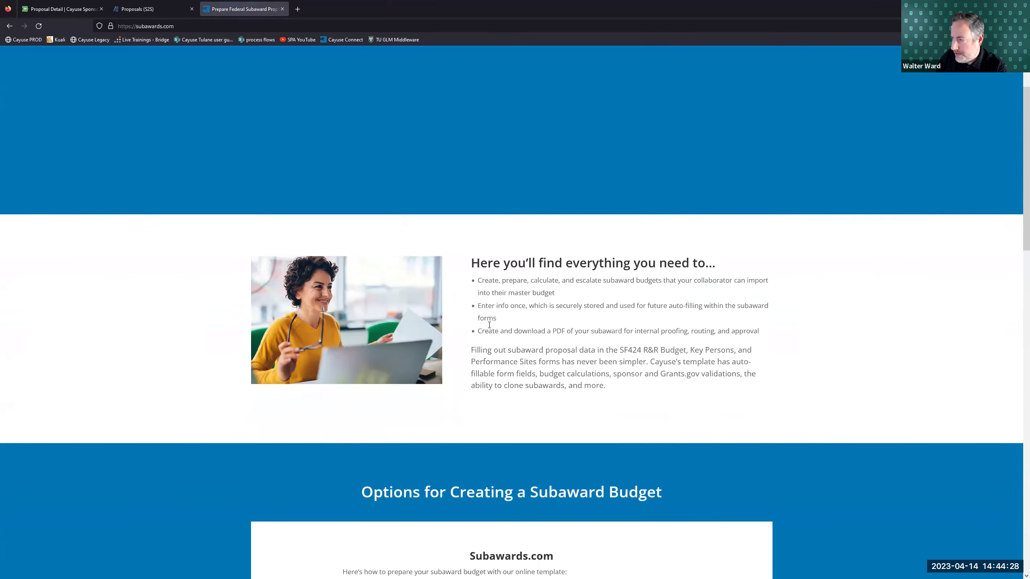
pyautogui.scroll(-4, 478, 319)
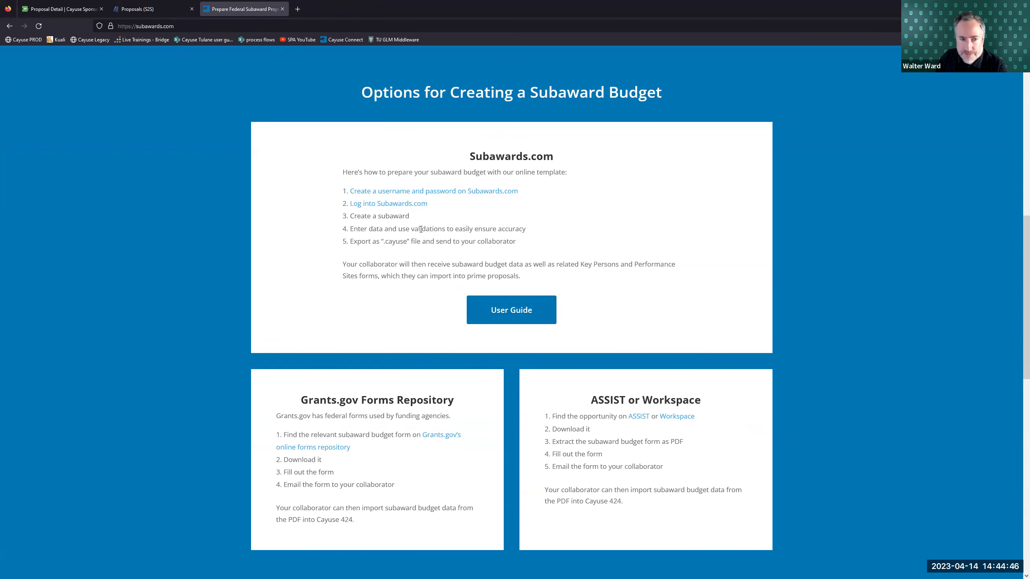
# - Compare the Subawards.com .cayuse export instructions with the proposal, ending on the subaward budget form
pyautogui.click(153, 9)
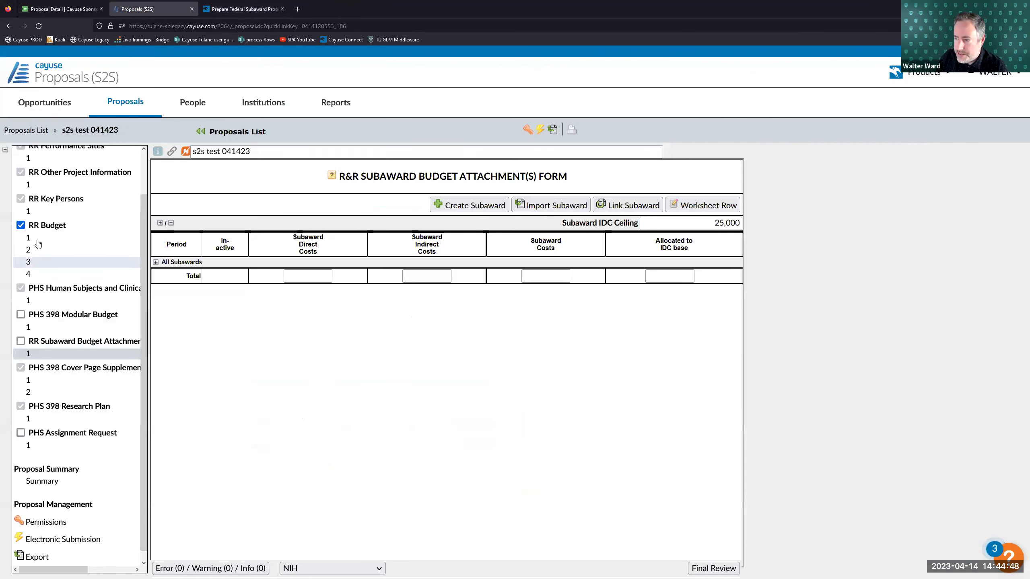
pyautogui.click(229, 5)
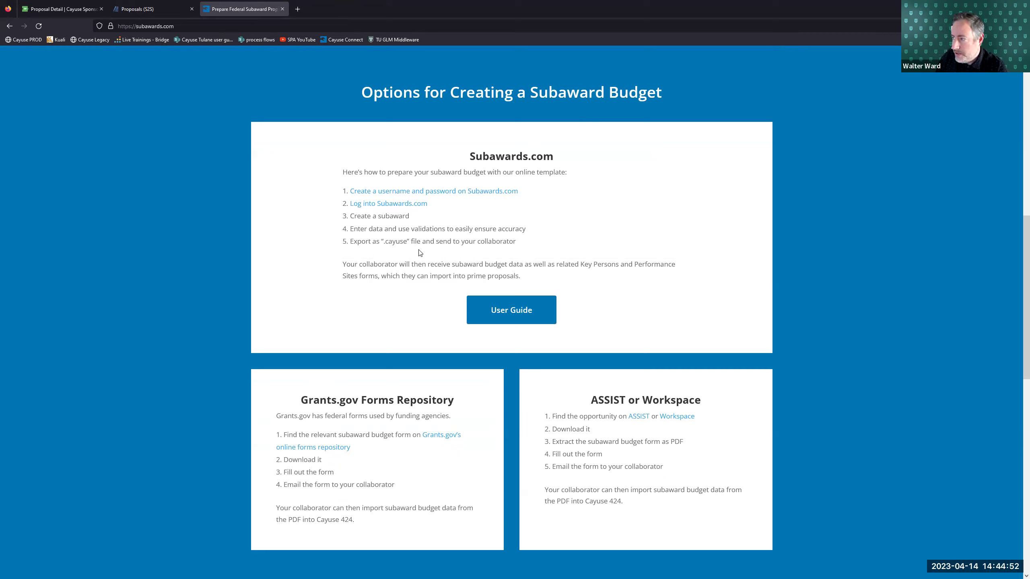
pyautogui.moveTo(377, 229); pyautogui.dragTo(405, 229)
pyautogui.click(138, 9)
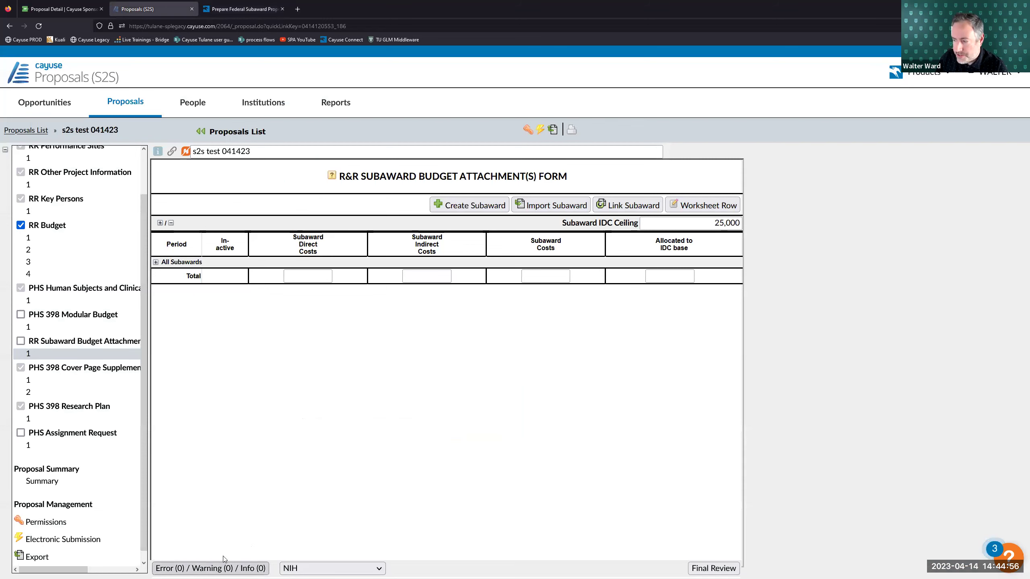
pyautogui.click(243, 8)
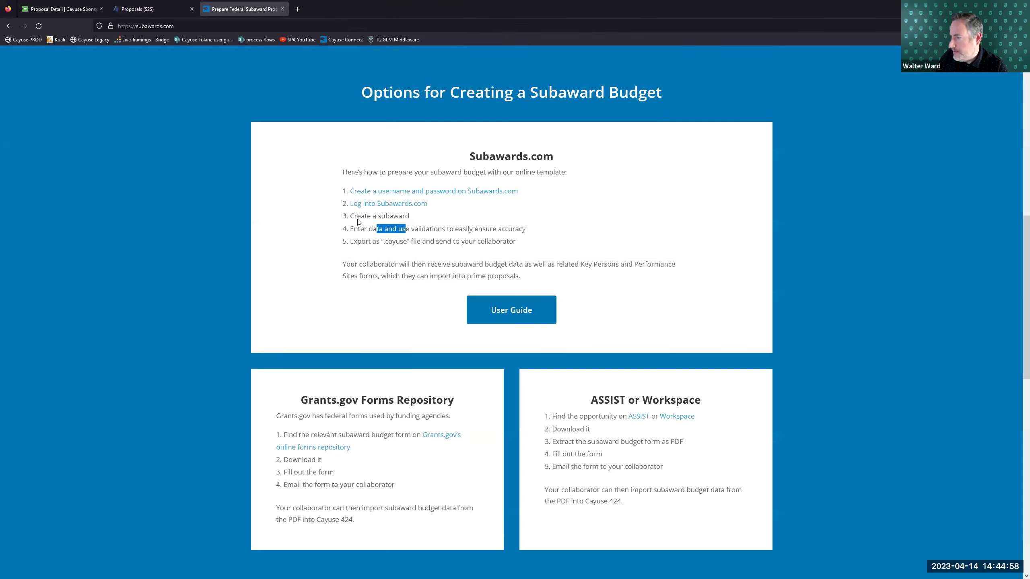
pyautogui.click(138, 9)
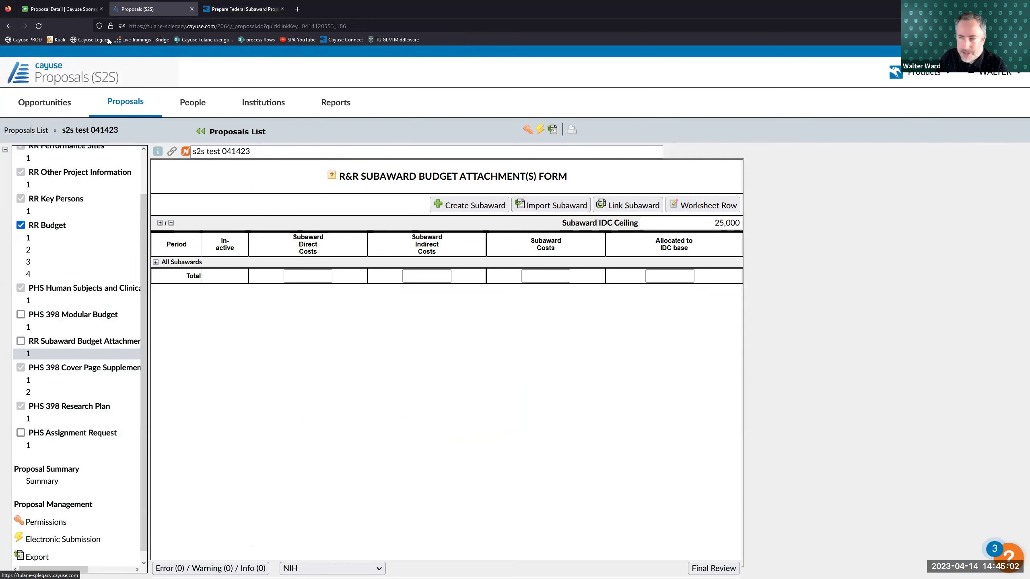
pyautogui.click(243, 9)
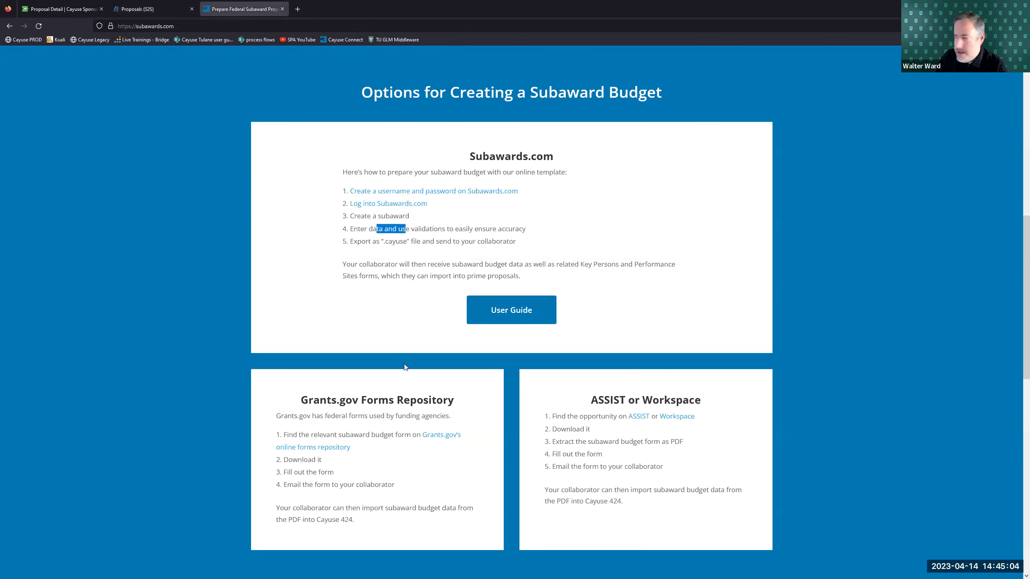
pyautogui.moveTo(382, 242); pyautogui.dragTo(407, 242)
pyautogui.click(412, 254)
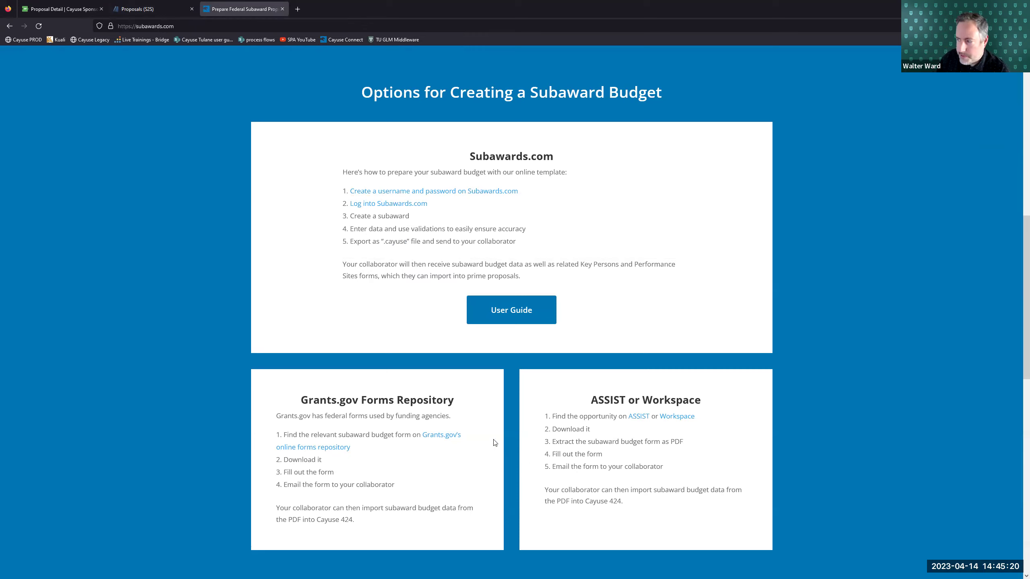
pyautogui.click(172, 10)
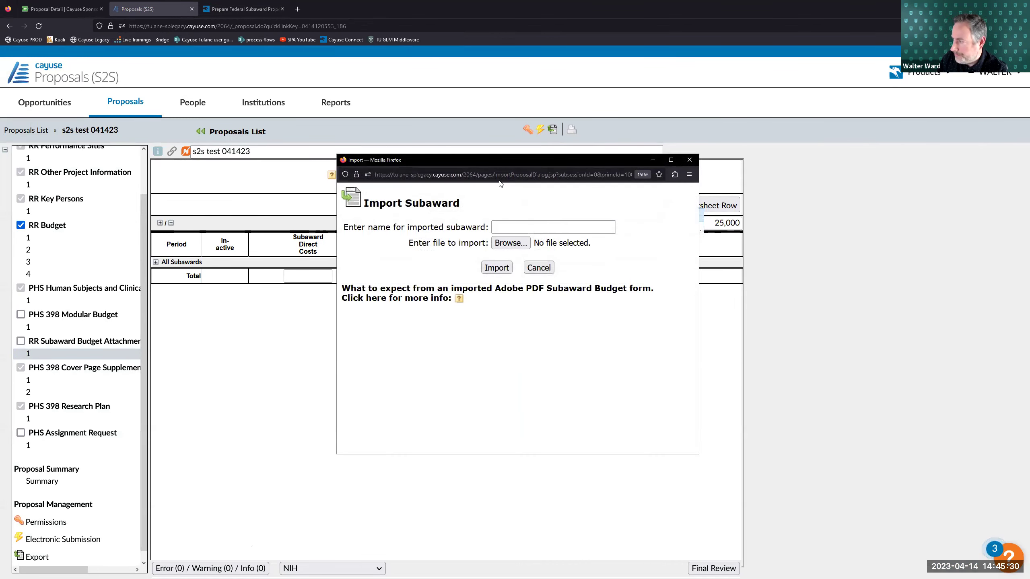
# - Import the S2S Test .cayuse subaward budget file under the name 'test subaward'
pyautogui.click(503, 226)
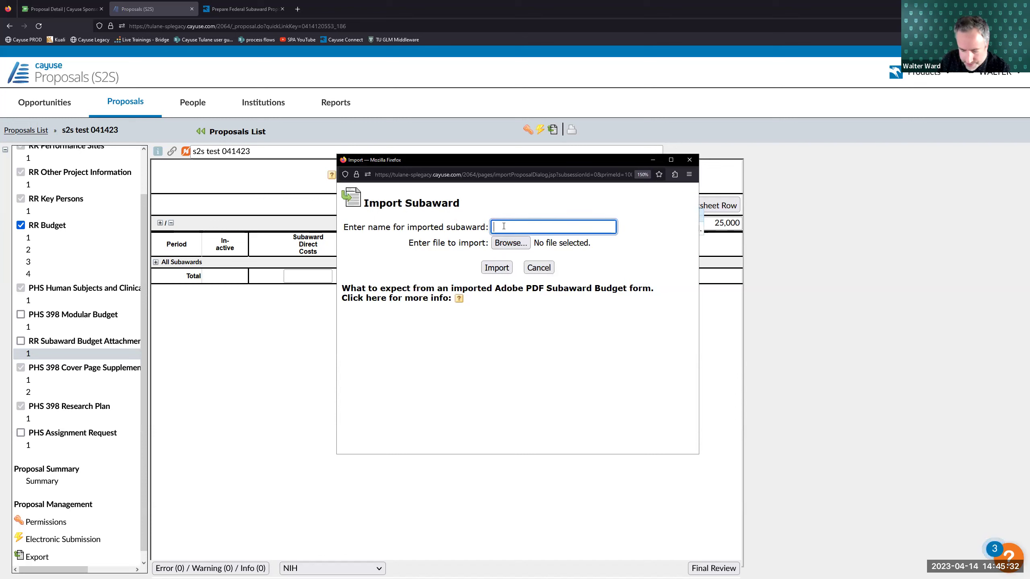
pyautogui.write('test')
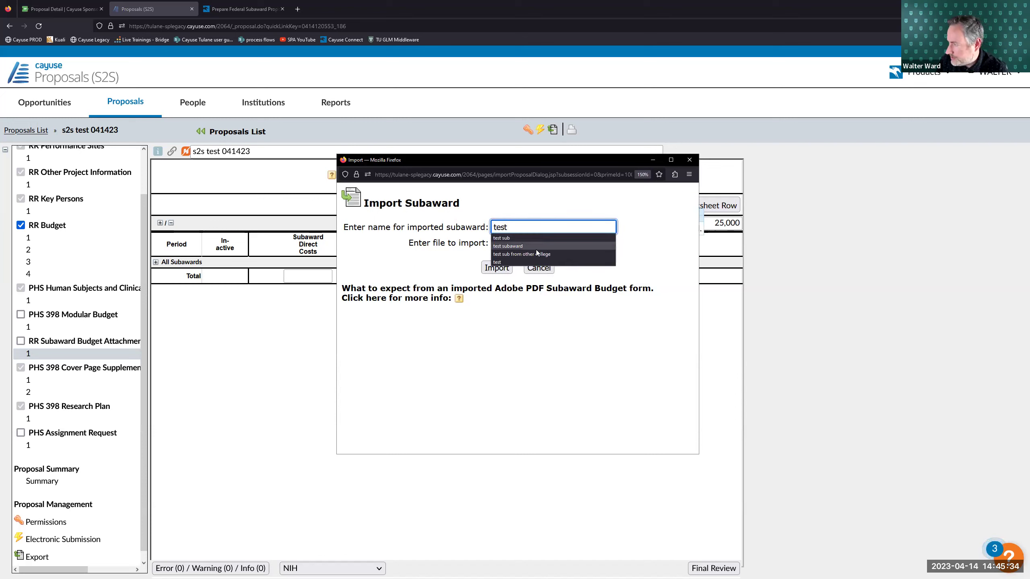
pyautogui.click(538, 247)
pyautogui.click(525, 245)
pyautogui.scroll(-4, 461, 299)
pyautogui.click(455, 358)
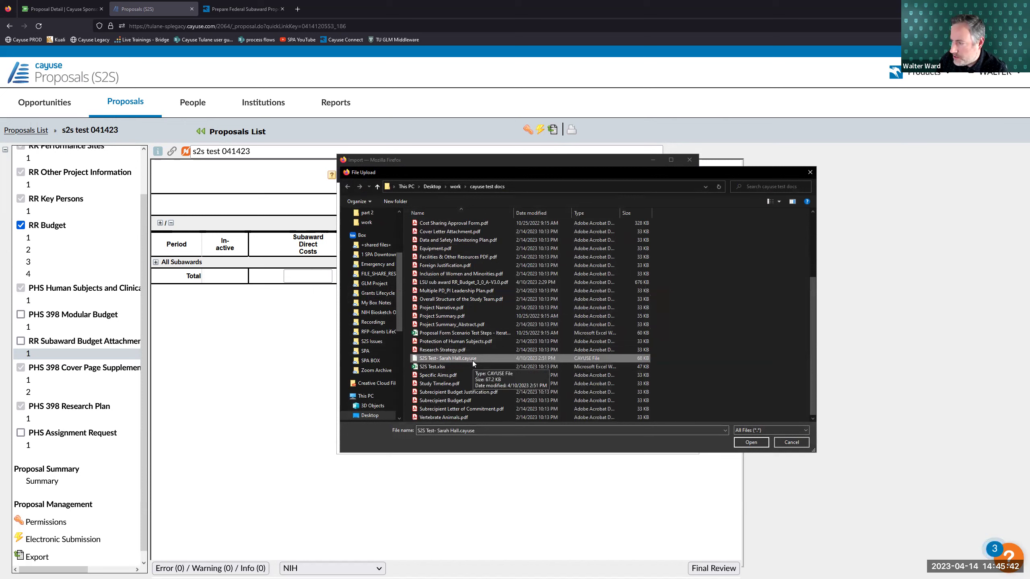
pyautogui.click(424, 350)
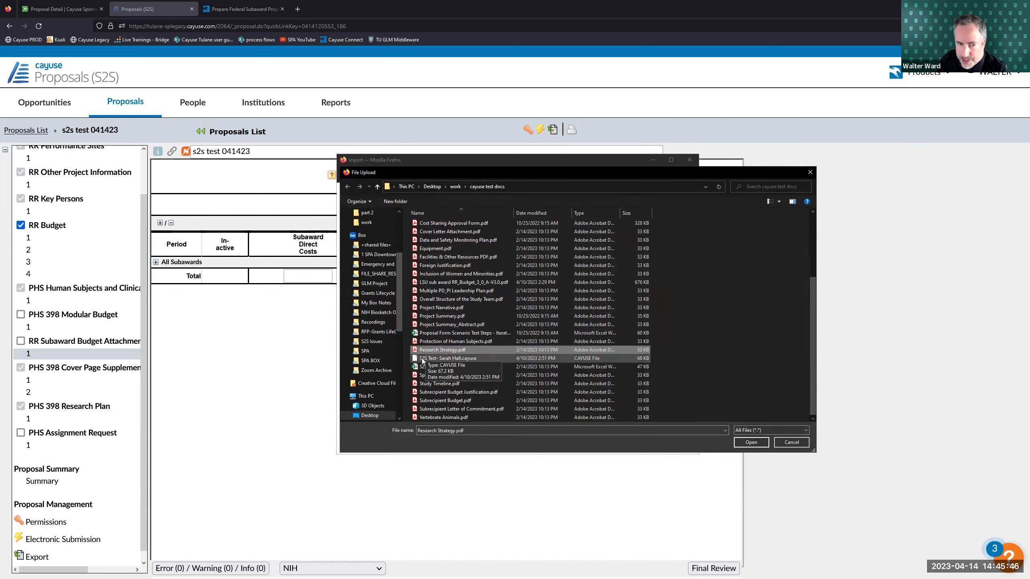
pyautogui.click(435, 360)
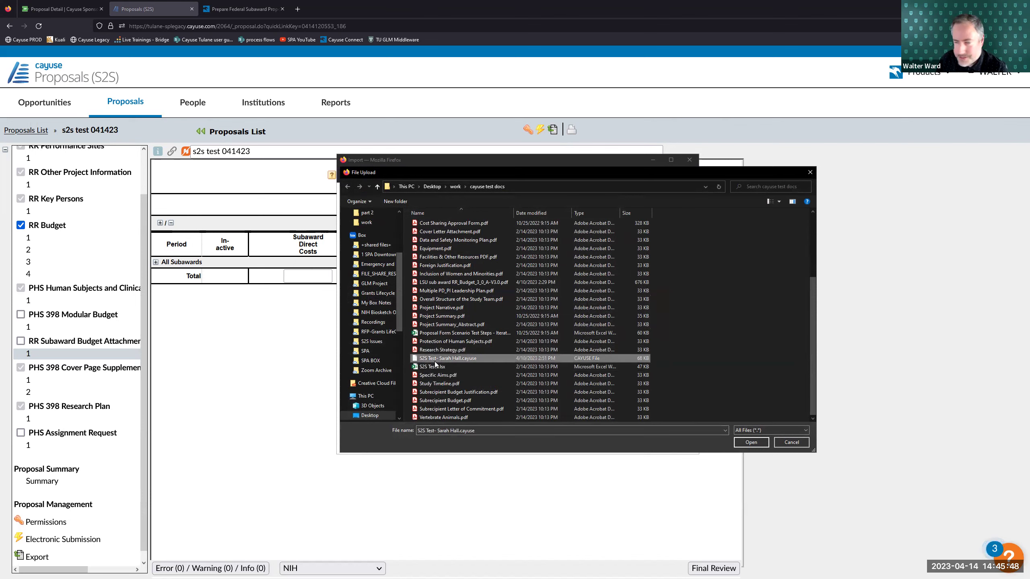
pyautogui.click(750, 443)
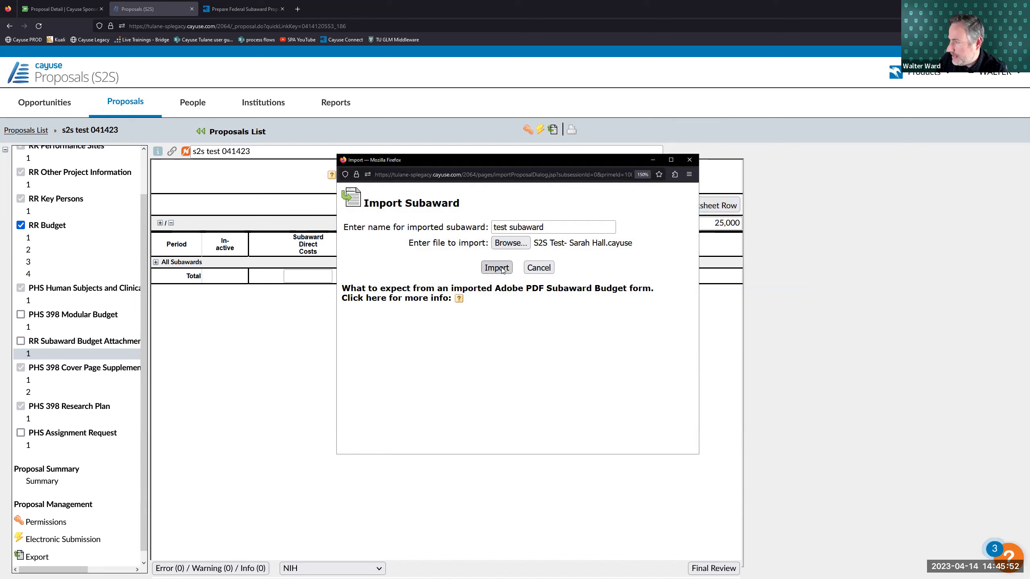
pyautogui.click(502, 271)
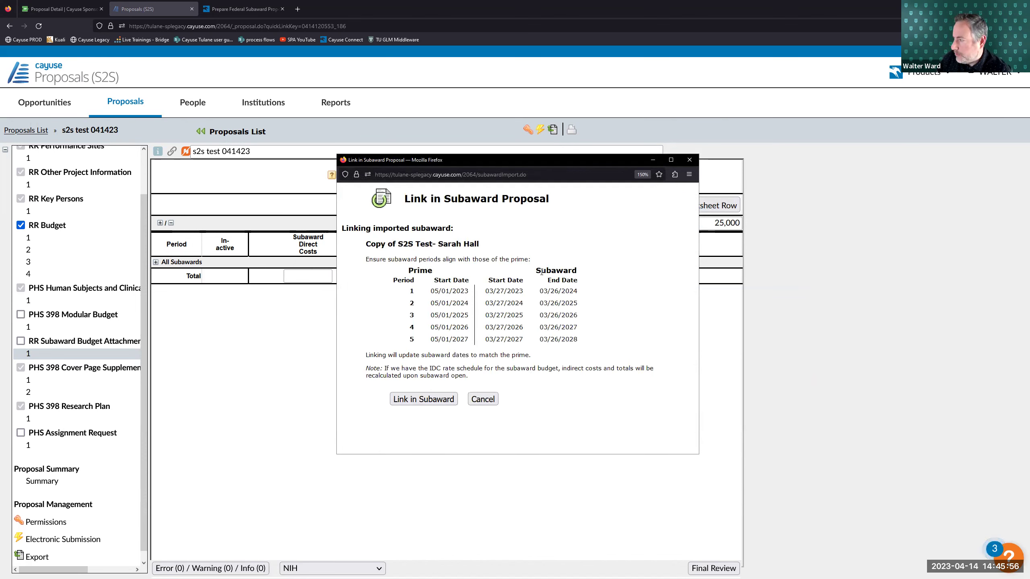
# - Compare the prime and subaward period dates, then link test subaward into the prime proposal
pyautogui.moveTo(488, 280); pyautogui.dragTo(582, 284)
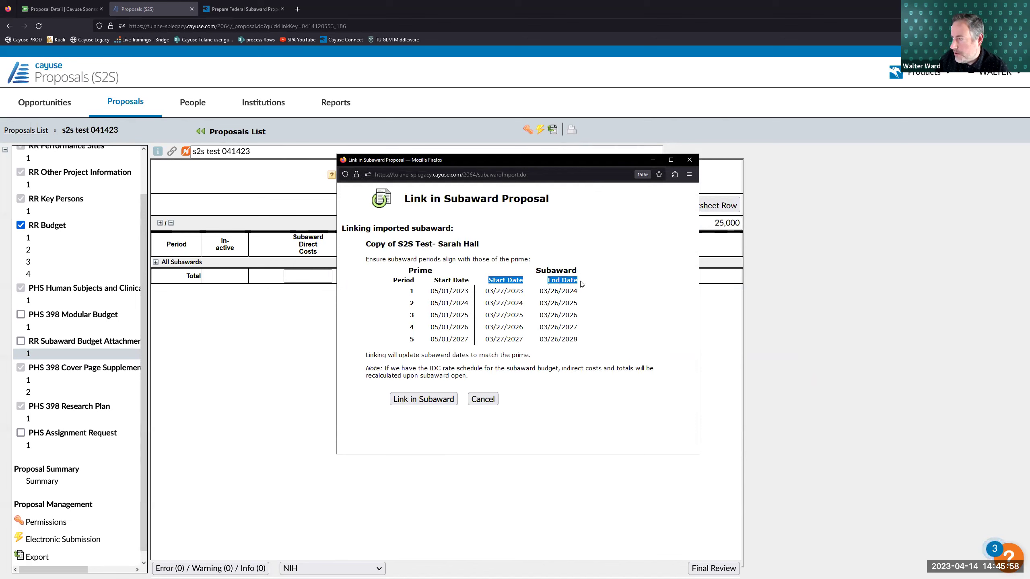
pyautogui.click(473, 280)
pyautogui.moveTo(407, 271); pyautogui.dragTo(430, 271)
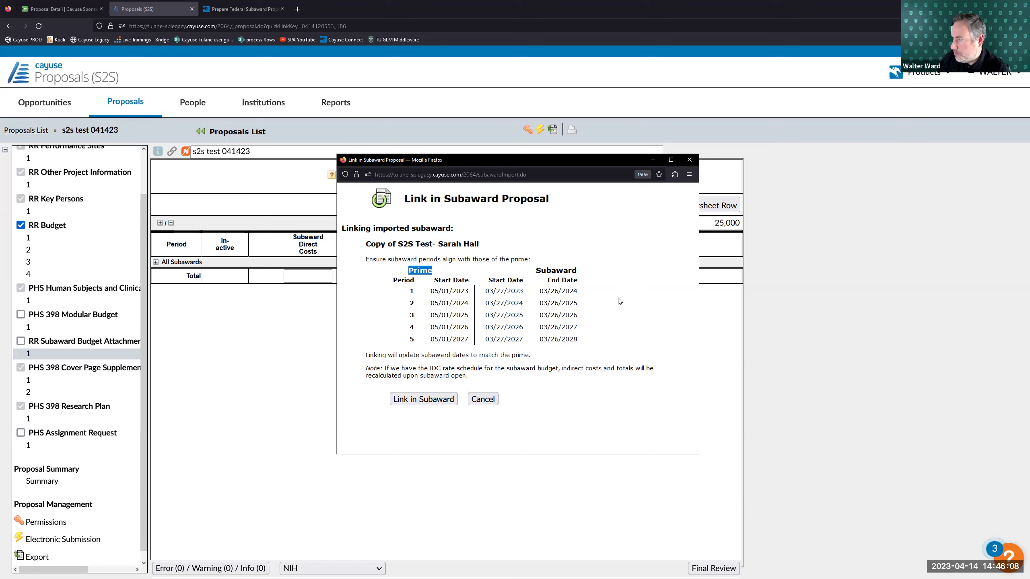
pyautogui.moveTo(485, 291); pyautogui.dragTo(577, 292)
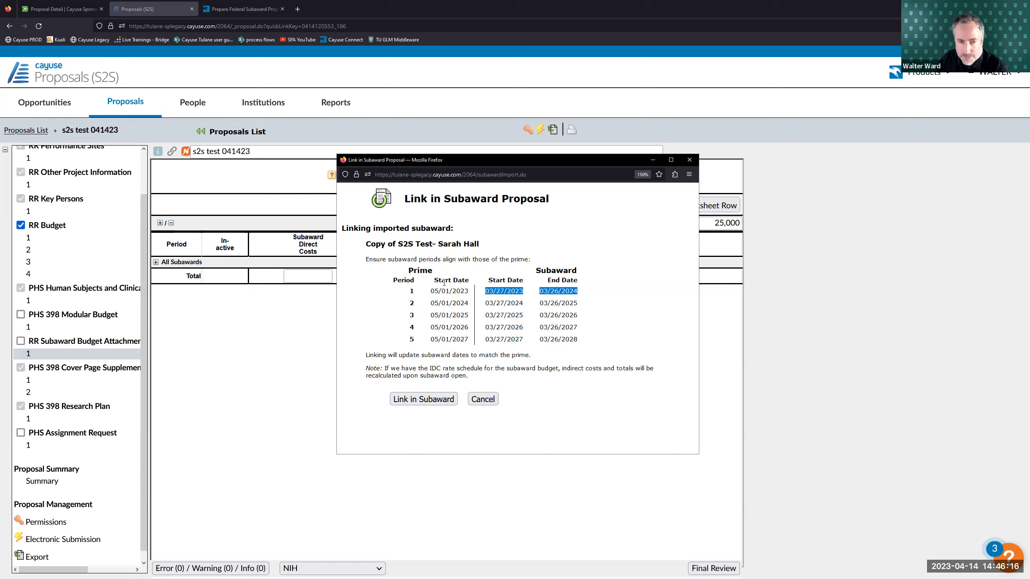
pyautogui.moveTo(409, 273); pyautogui.dragTo(438, 272)
pyautogui.click(412, 269)
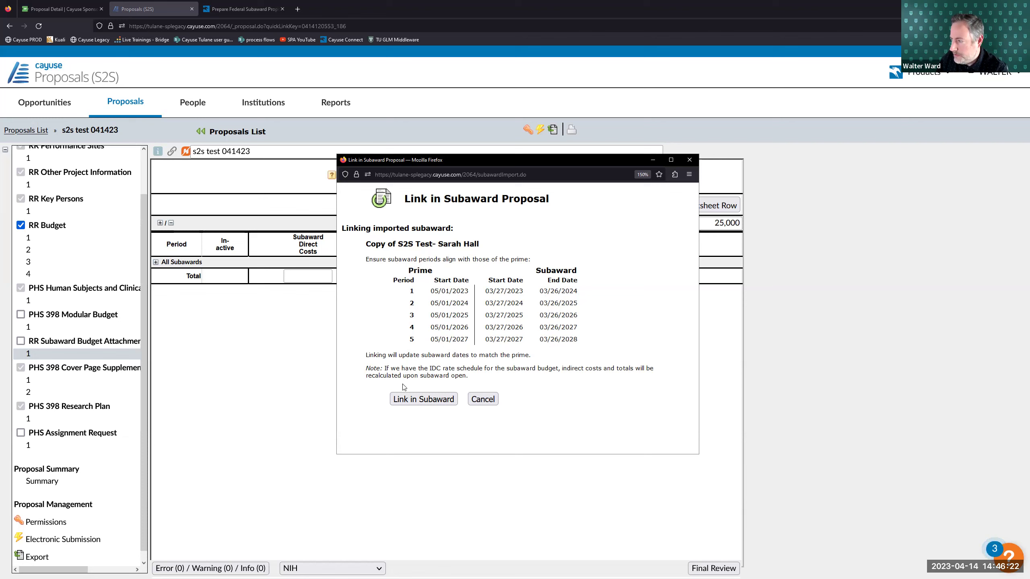
pyautogui.click(405, 399)
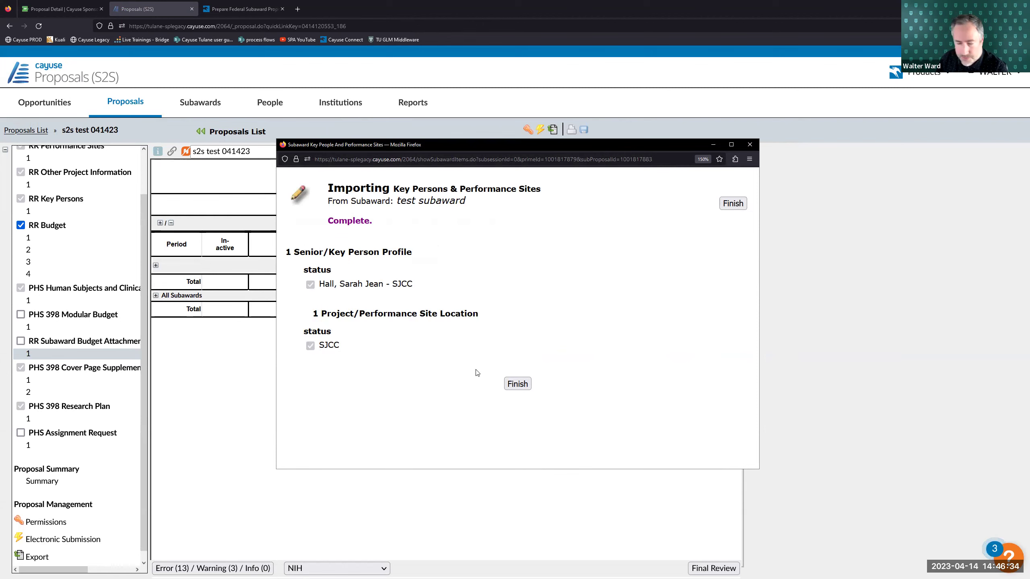
# - Finish the key person and site import, returning to the prime's subaward form showing 2,128,761 total
pyautogui.click(517, 384)
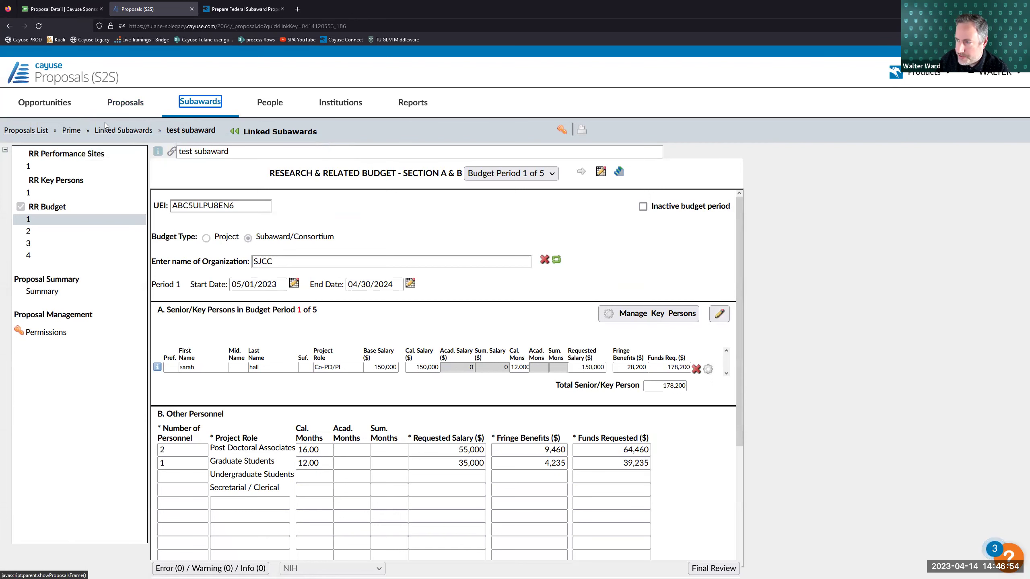
pyautogui.click(71, 131)
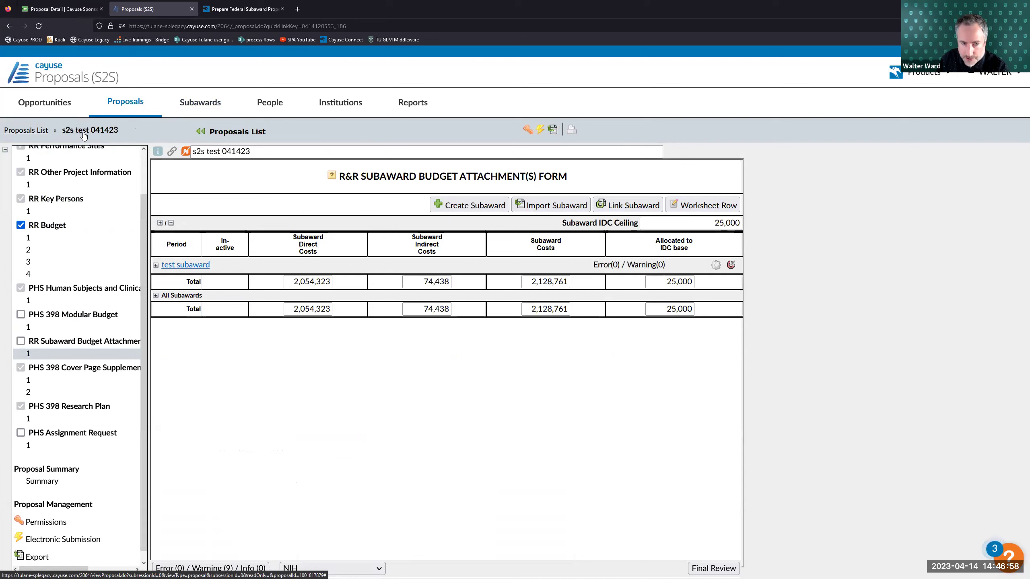
# - Open test subaward, view budget periods 2 and 3, and show its RR Key Persons profile
pyautogui.click(186, 266)
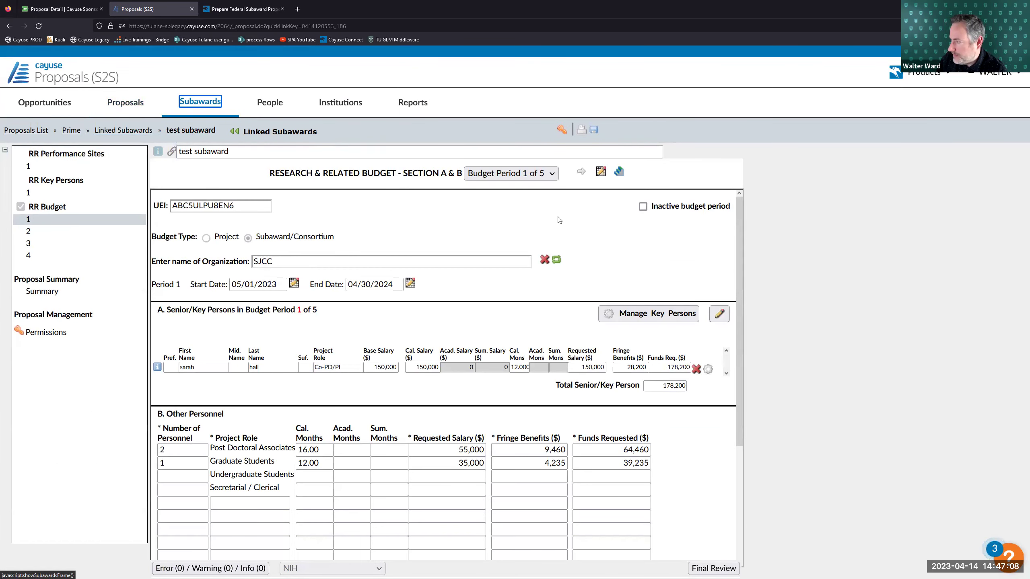
pyautogui.click(528, 174)
pyautogui.click(520, 206)
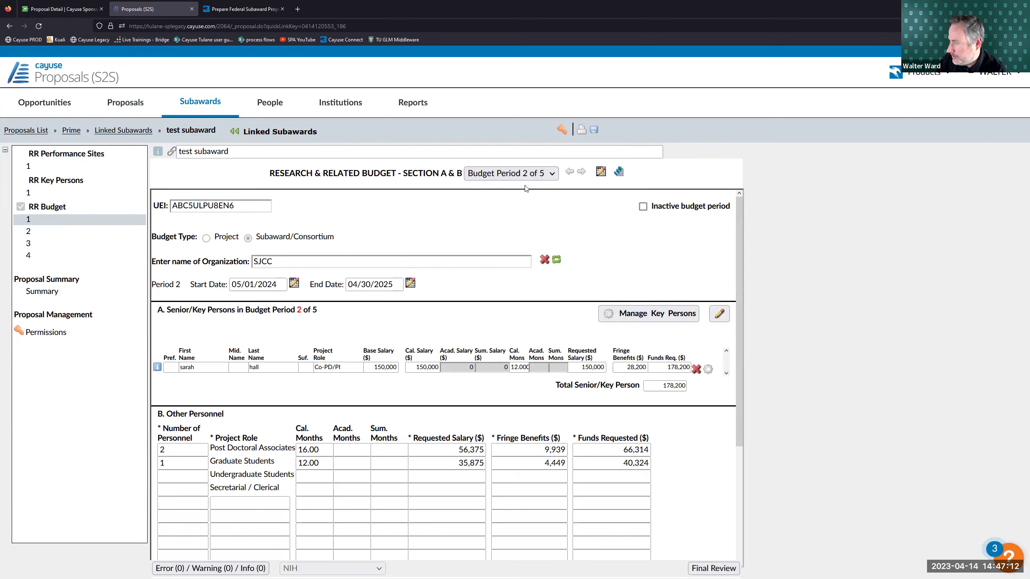
pyautogui.click(526, 175)
pyautogui.click(525, 223)
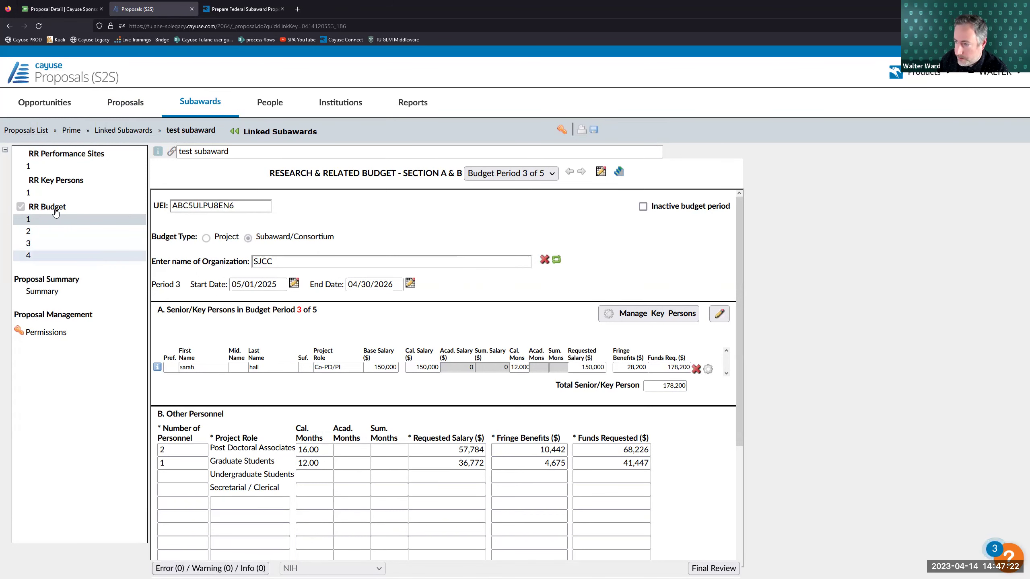
pyautogui.click(44, 197)
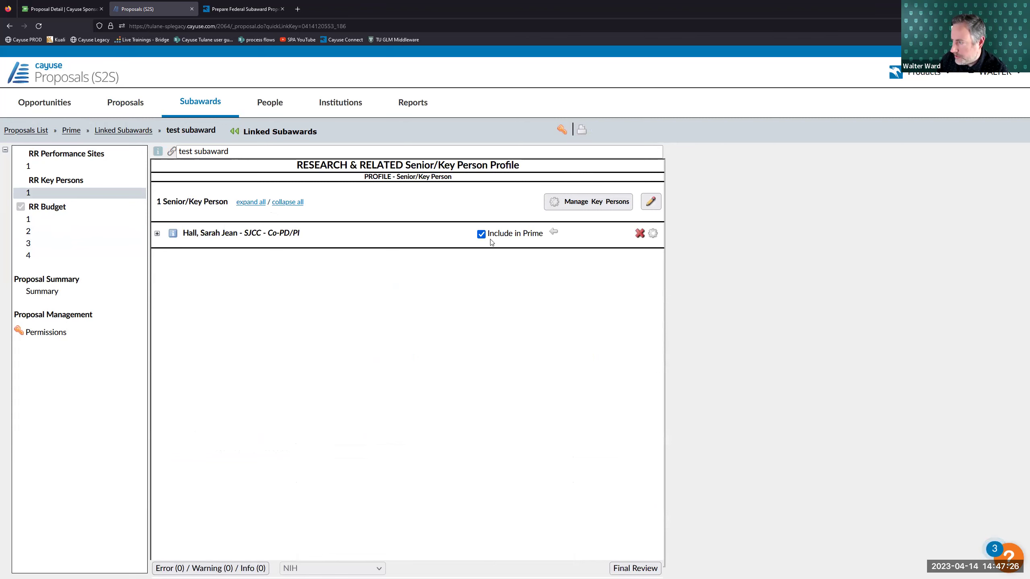
# - Check the SJCC performance site is included in prime, then return to the prime's subaward form
pyautogui.moveTo(484, 237)
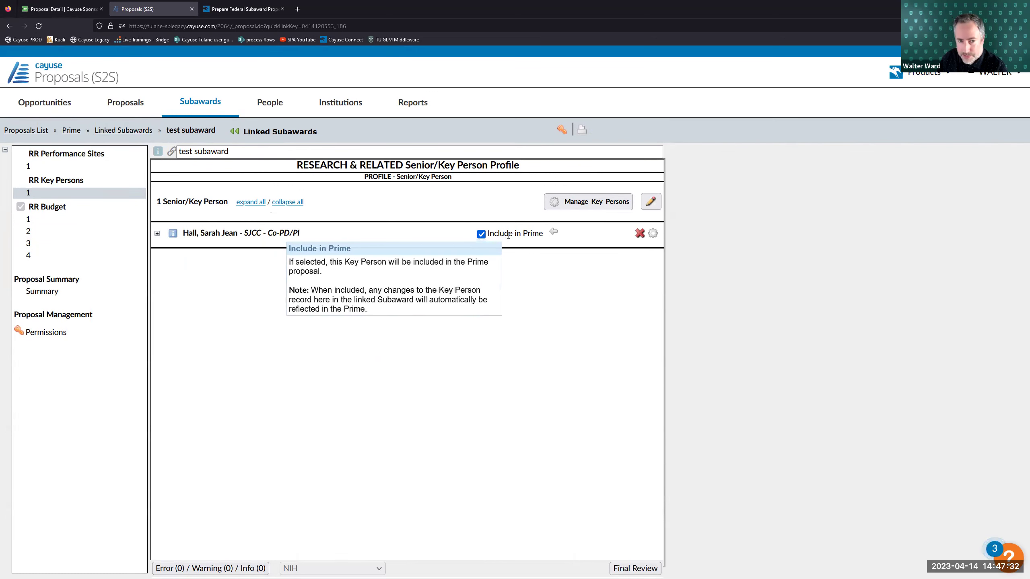
pyautogui.click(81, 169)
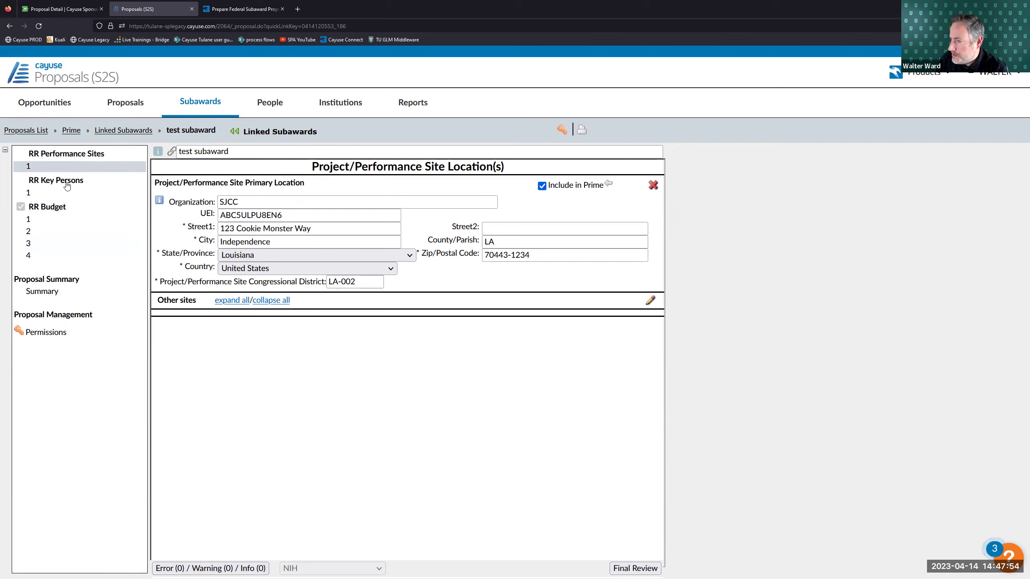
pyautogui.click(71, 130)
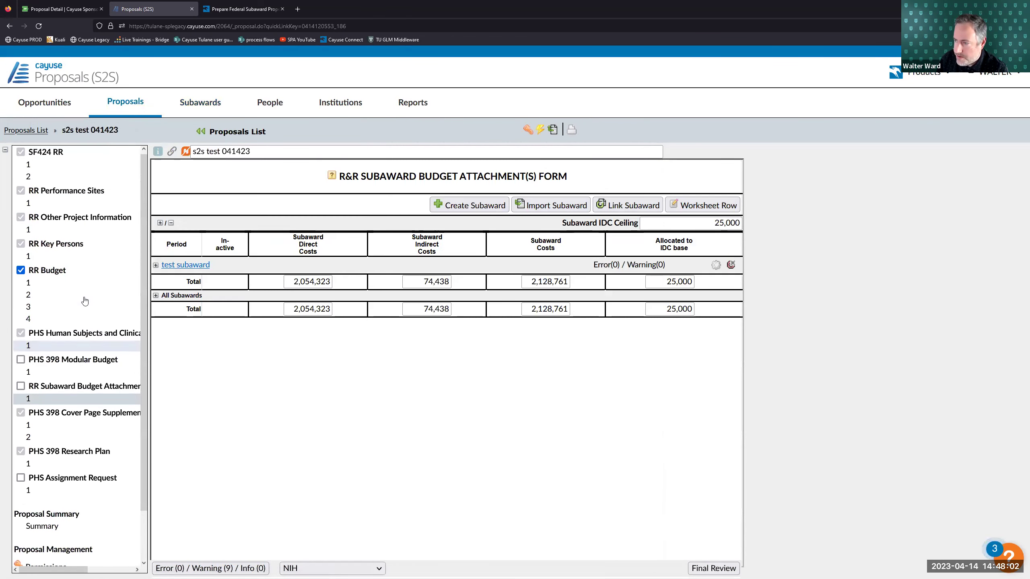
pyautogui.click(63, 257)
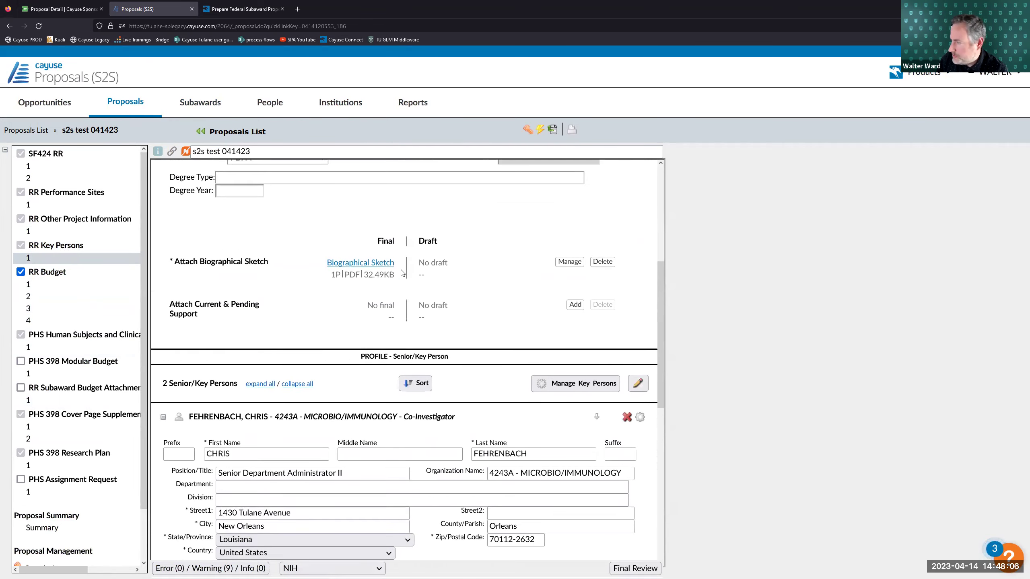
pyautogui.scroll(6, 403, 273)
pyautogui.click(163, 199)
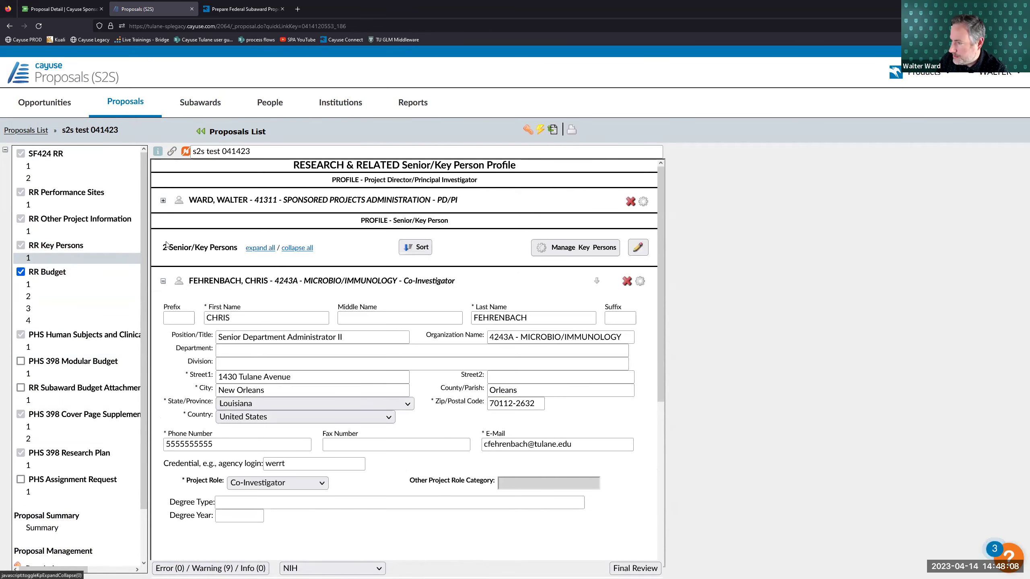
pyautogui.click(162, 281)
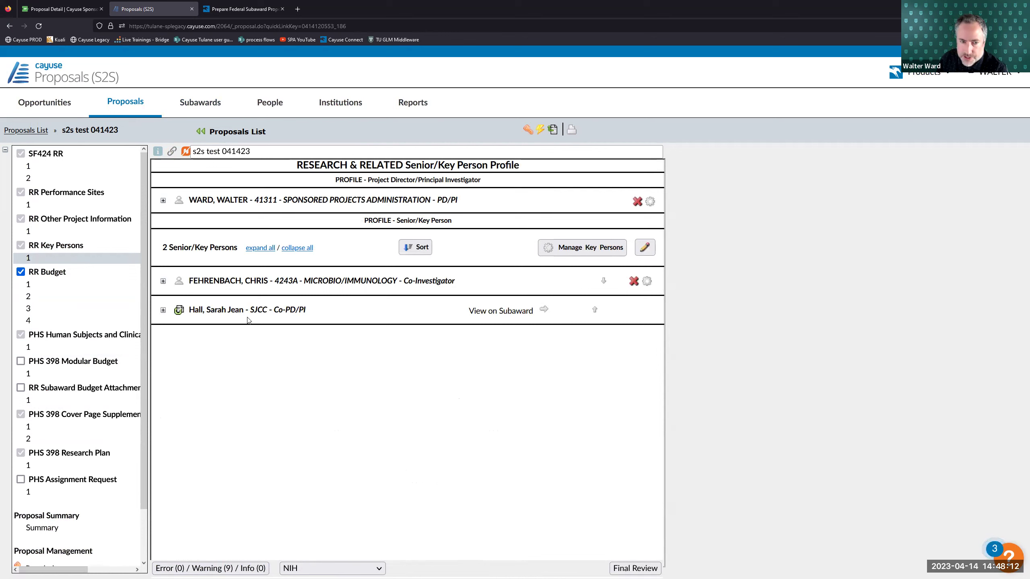
pyautogui.moveTo(179, 310)
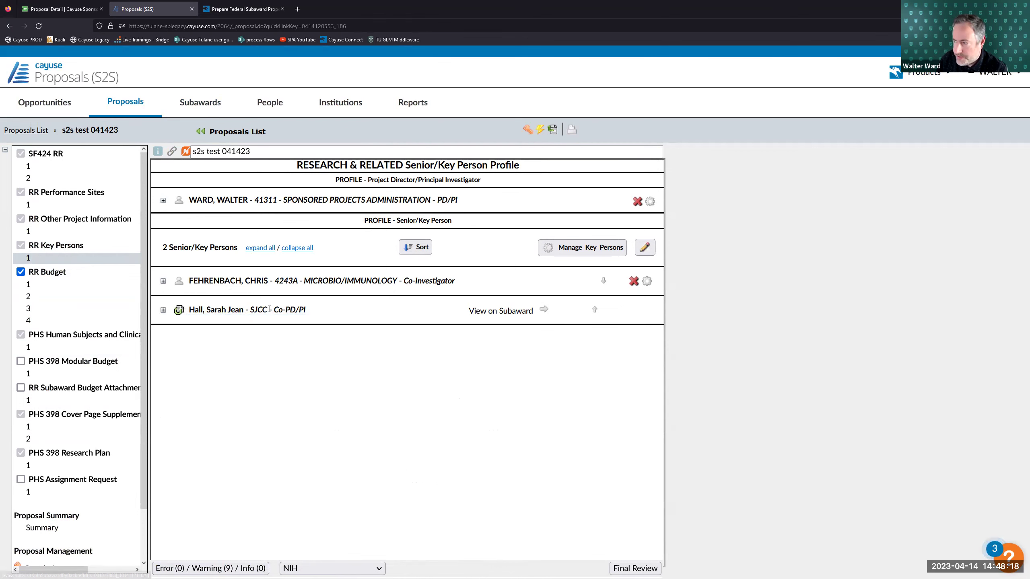
pyautogui.click(163, 310)
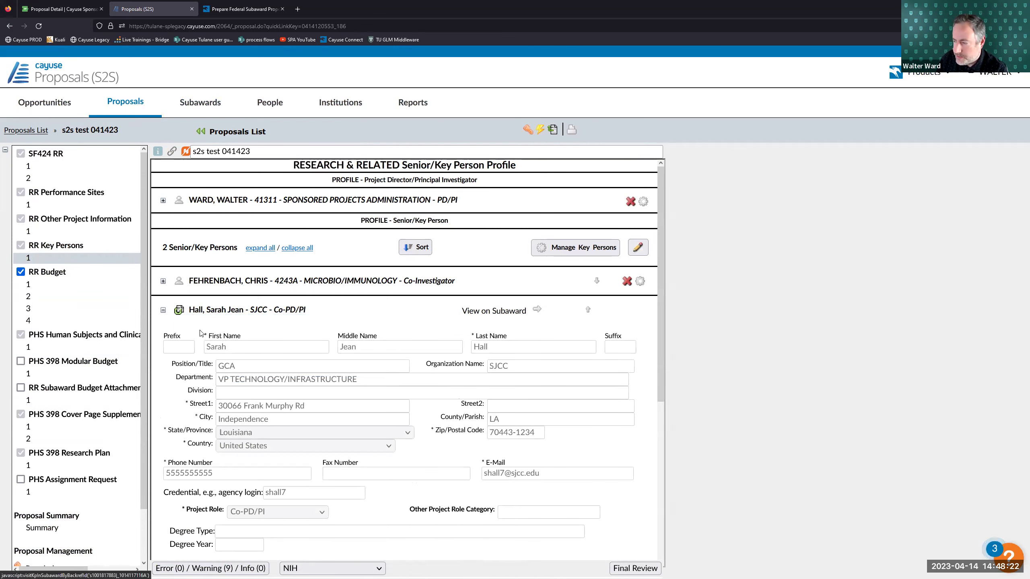
pyautogui.scroll(-3, 243, 323)
pyautogui.moveTo(365, 323); pyautogui.dragTo(276, 319)
pyautogui.click(299, 342)
pyautogui.scroll(3, 353, 326)
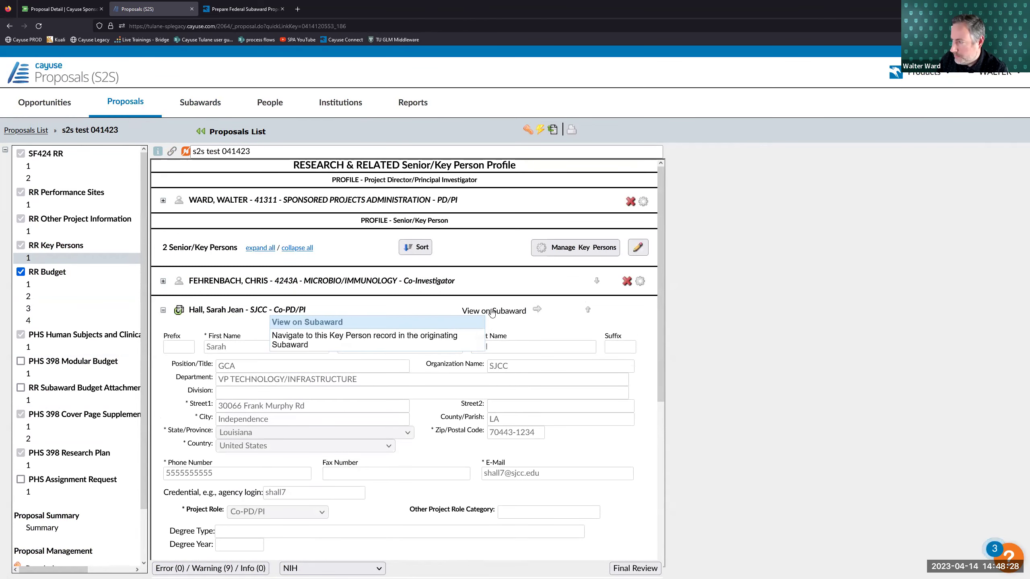
pyautogui.click(492, 311)
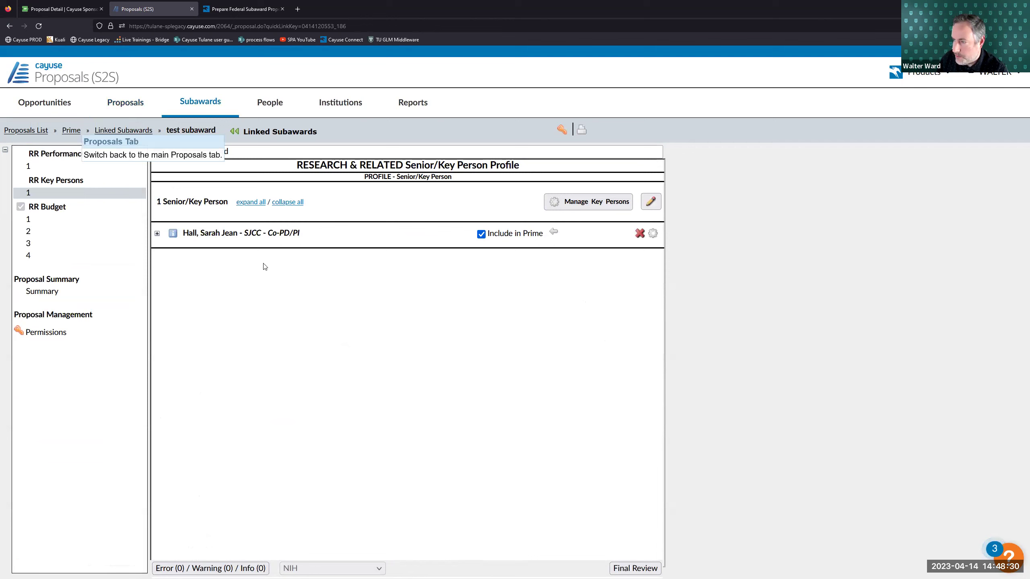
pyautogui.click(157, 234)
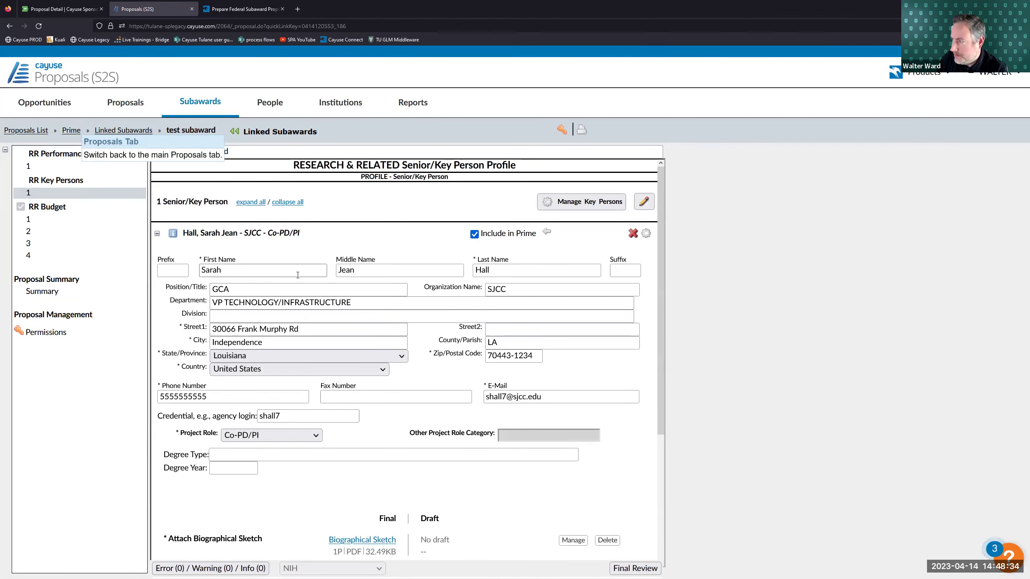
pyautogui.click(71, 130)
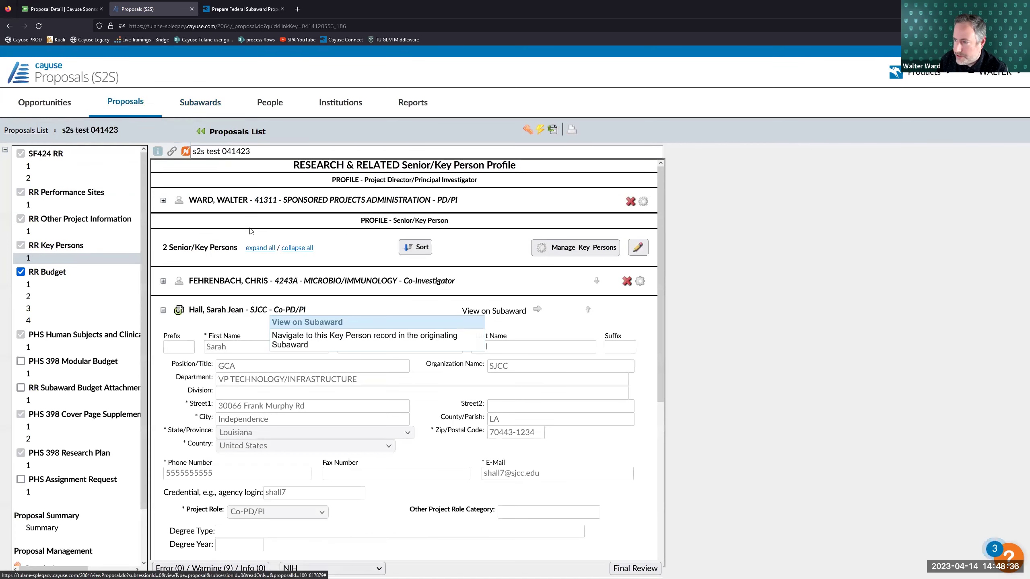
pyautogui.click(164, 310)
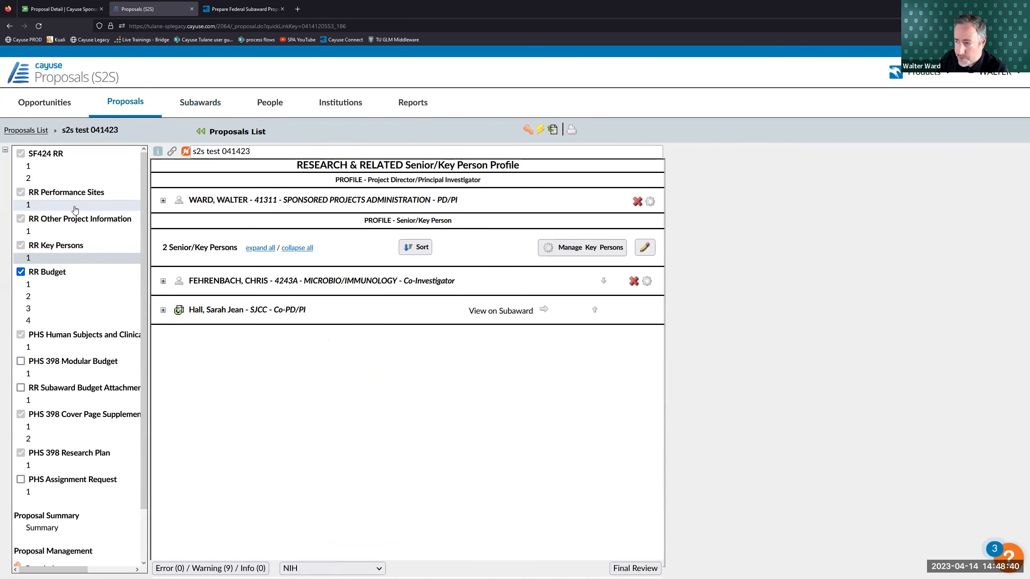
# - View the prime's performance sites and the subaward's SJCC site, then open RR Budget page 1
pyautogui.click(29, 205)
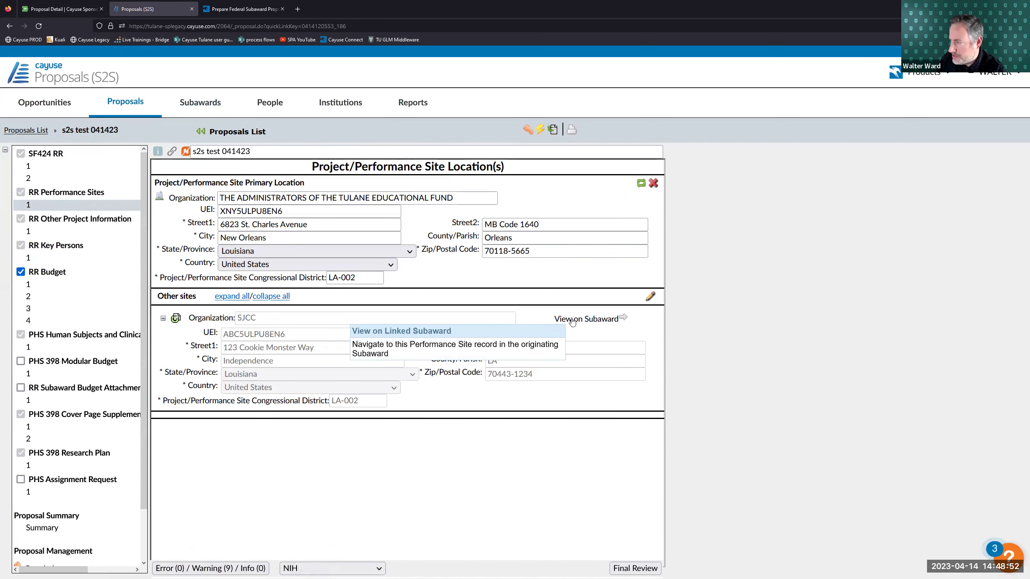
pyautogui.click(572, 322)
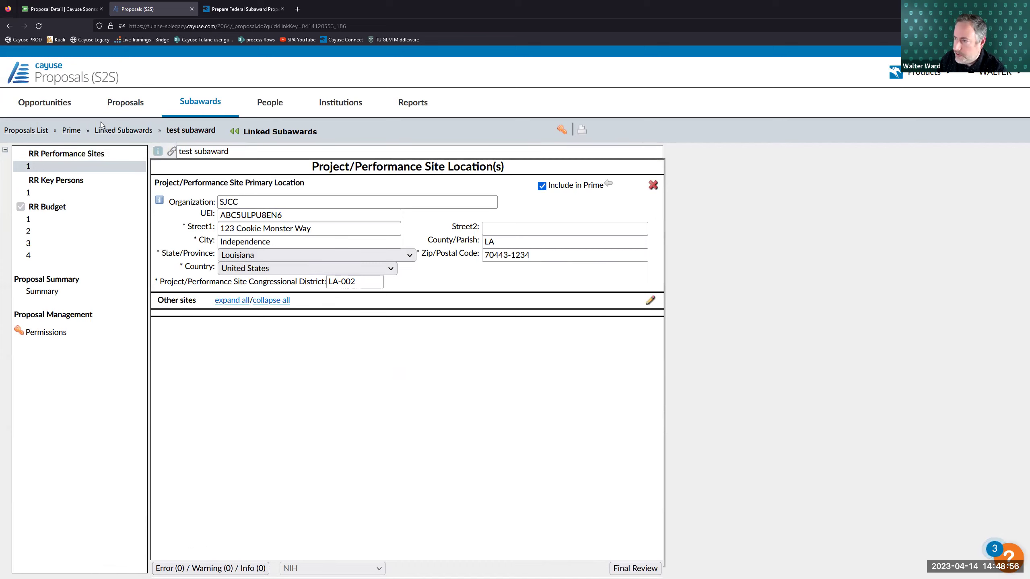
pyautogui.click(71, 130)
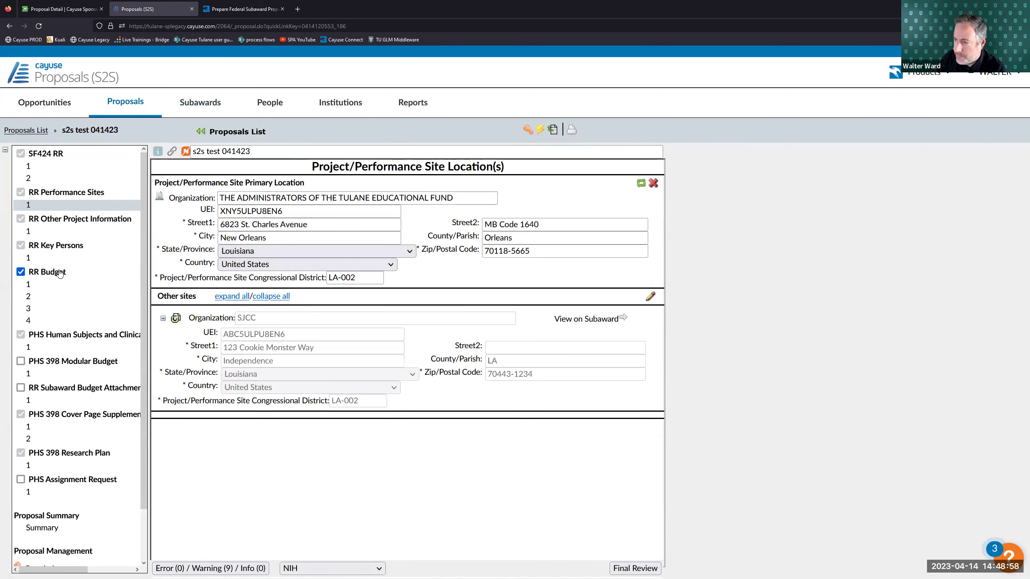
pyautogui.click(59, 285)
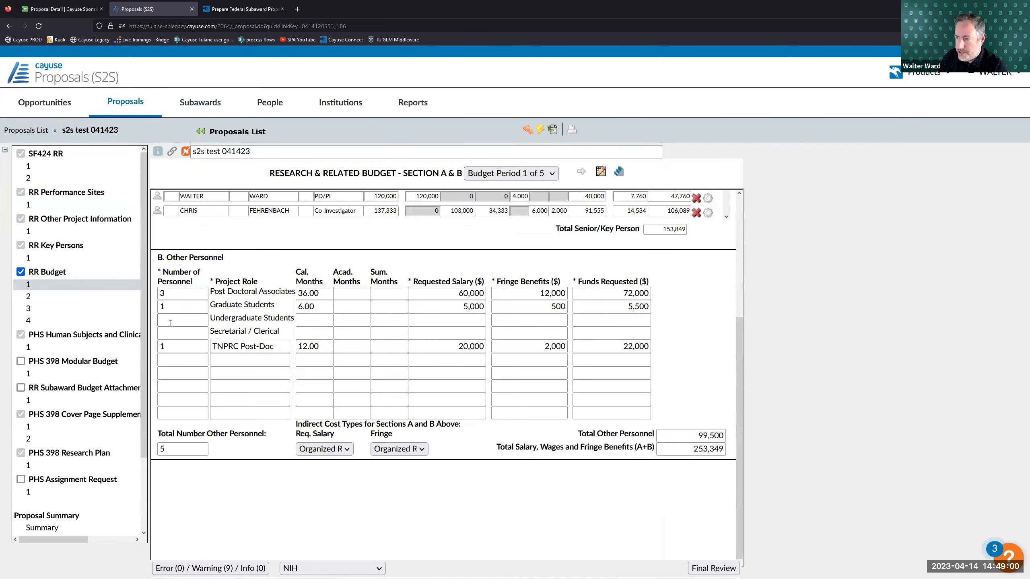
# - Review budget Section F–L for periods 1 and 2, showing 485,383 in subaward costs
pyautogui.click(64, 308)
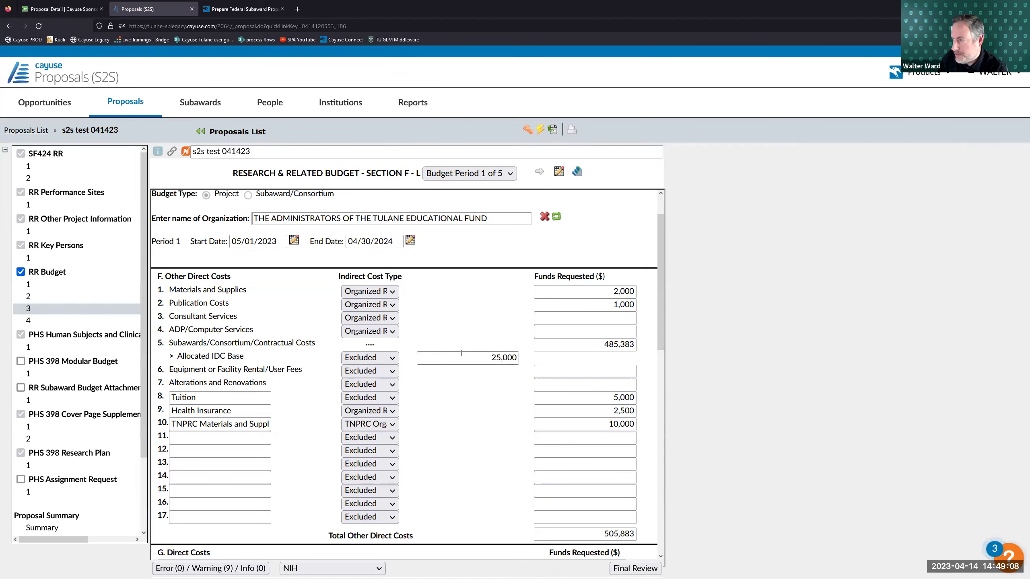
pyautogui.click(538, 173)
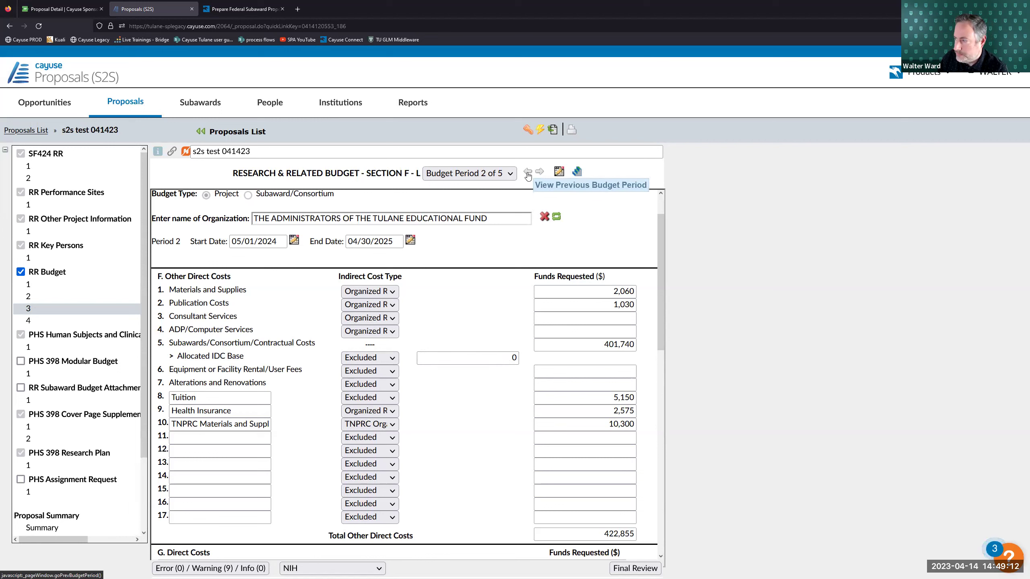
pyautogui.click(527, 174)
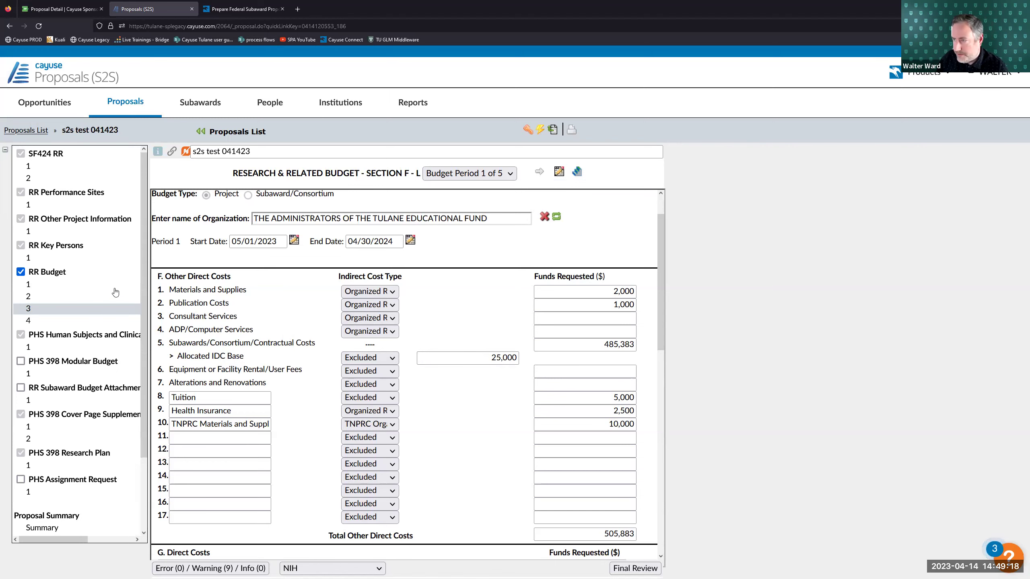
# - Switch between the browser tabs and open the R&R Subaward Budget Attachment(s) form
pyautogui.click(244, 9)
pyautogui.click(174, 10)
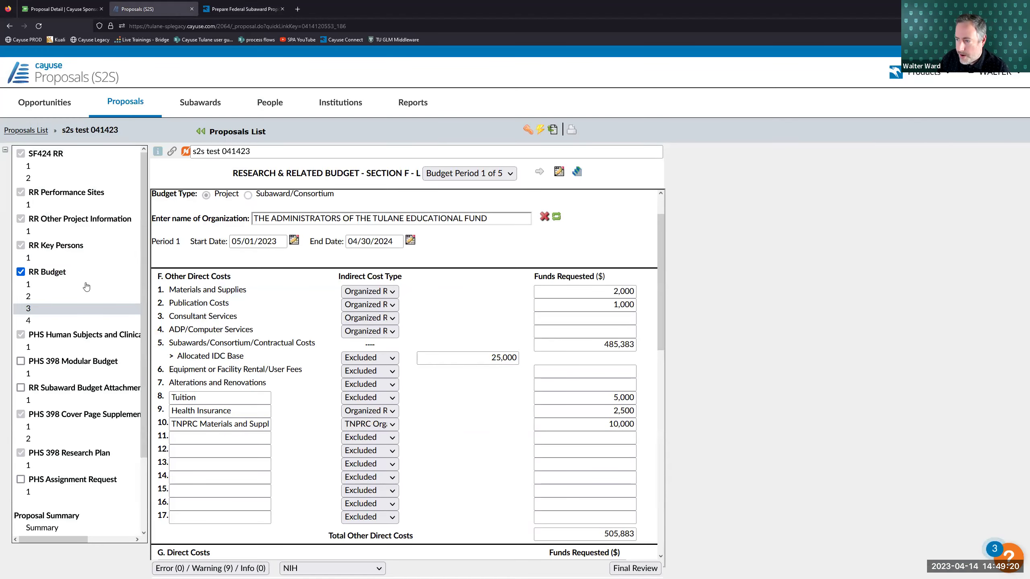
pyautogui.click(85, 401)
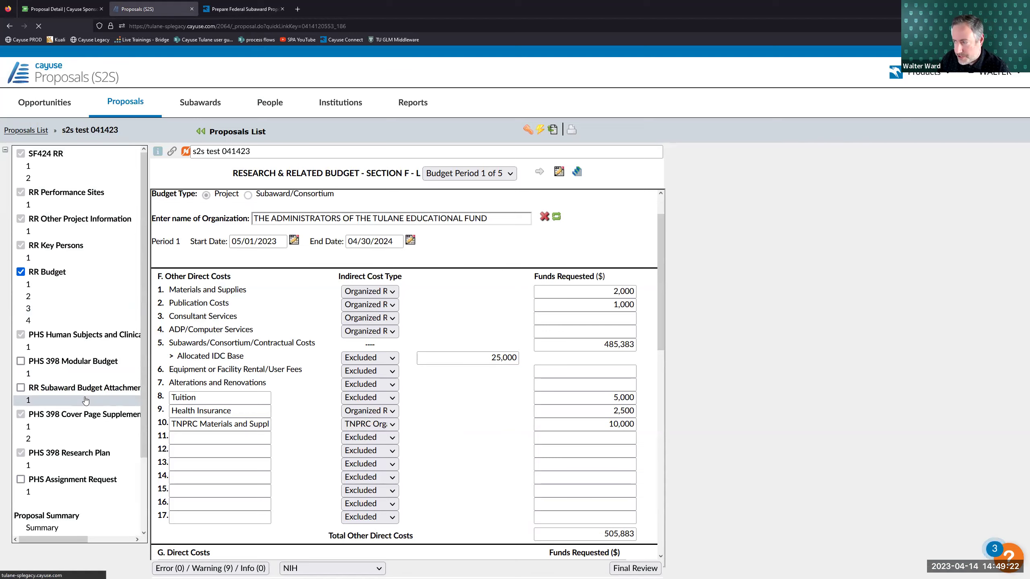
# - Browse the Subawards.com budget options and Grants.gov forms repository, then return to the attachment form
pyautogui.click(243, 8)
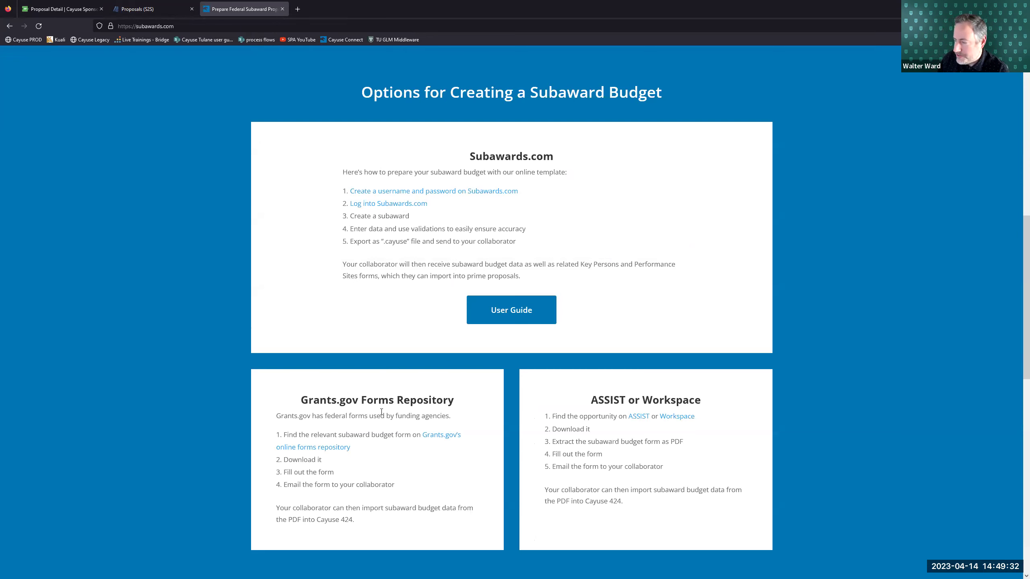
pyautogui.click(441, 434)
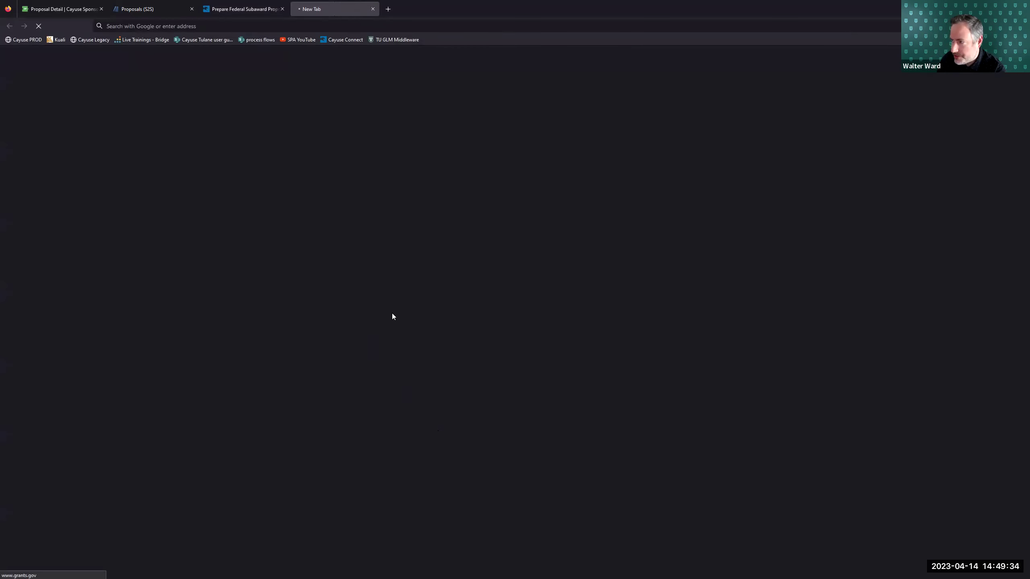
pyautogui.click(374, 11)
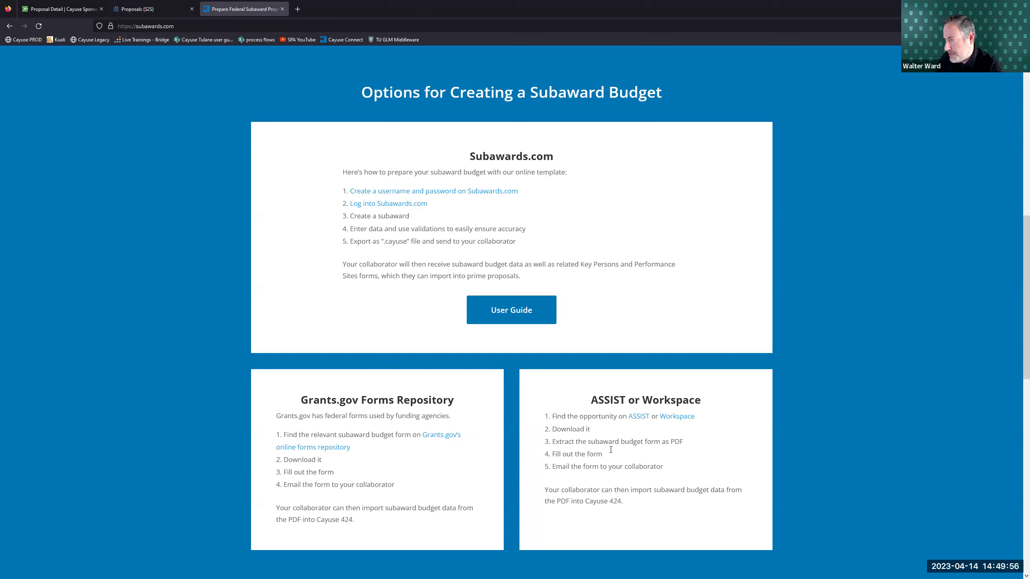
pyautogui.moveTo(679, 441); pyautogui.dragTo(627, 456)
pyautogui.click(627, 455)
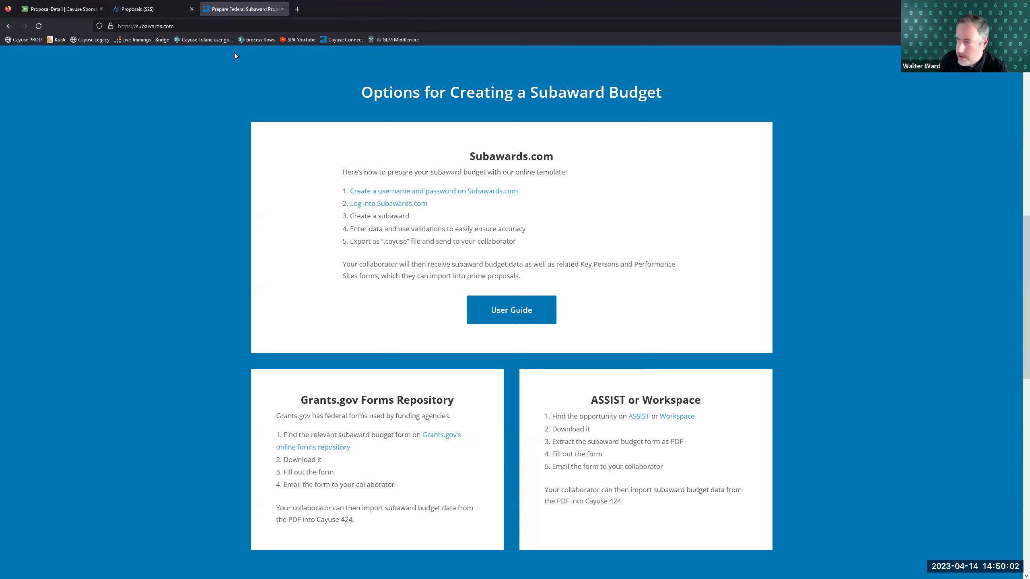
pyautogui.hotkey('ctrl', 'shift', 'Tab')
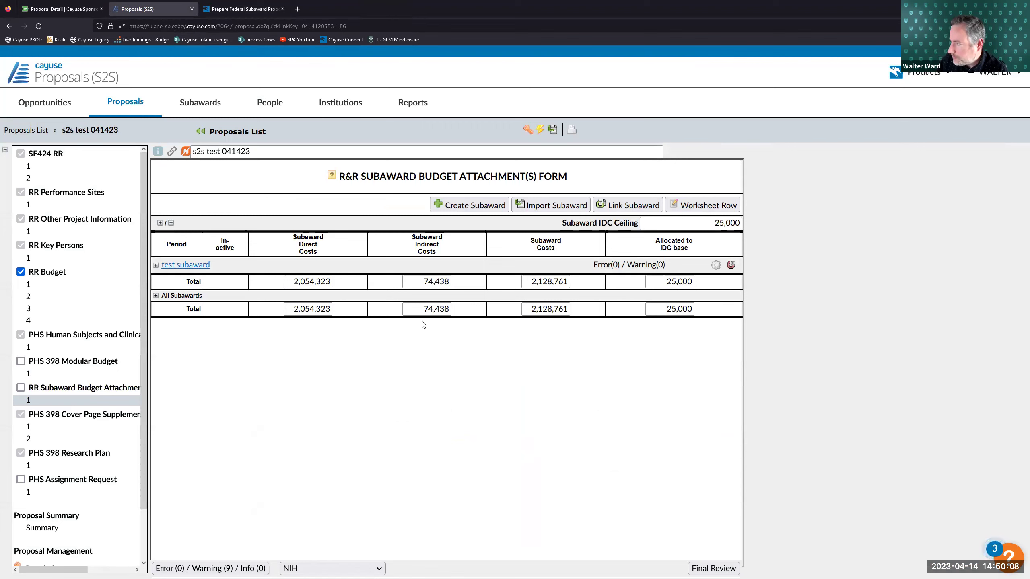
# - Import the LSU subaward budget PDF as a new subaward named 'LSU subaward'
pyautogui.click(553, 206)
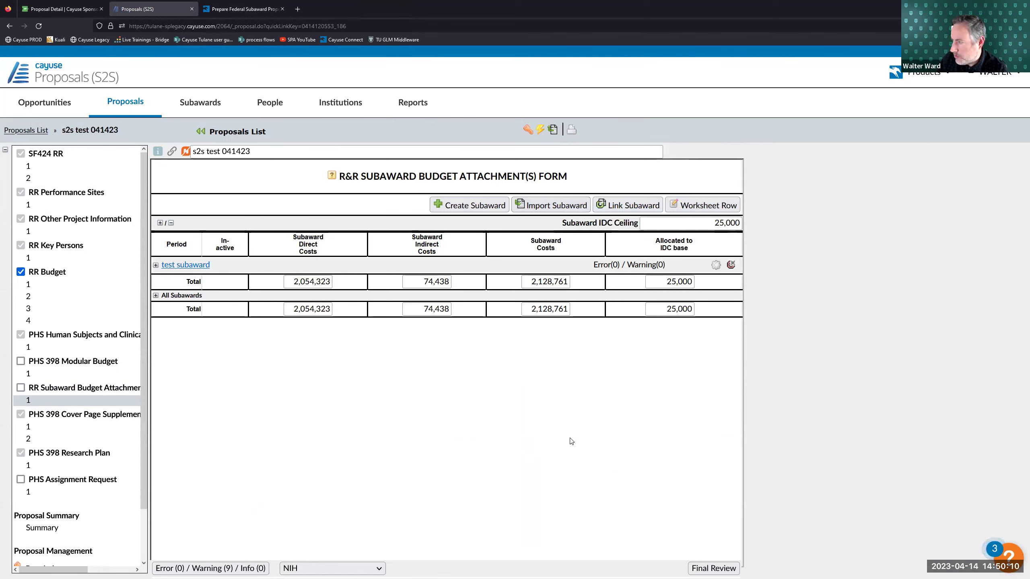
pyautogui.click(509, 227)
pyautogui.write('LSU')
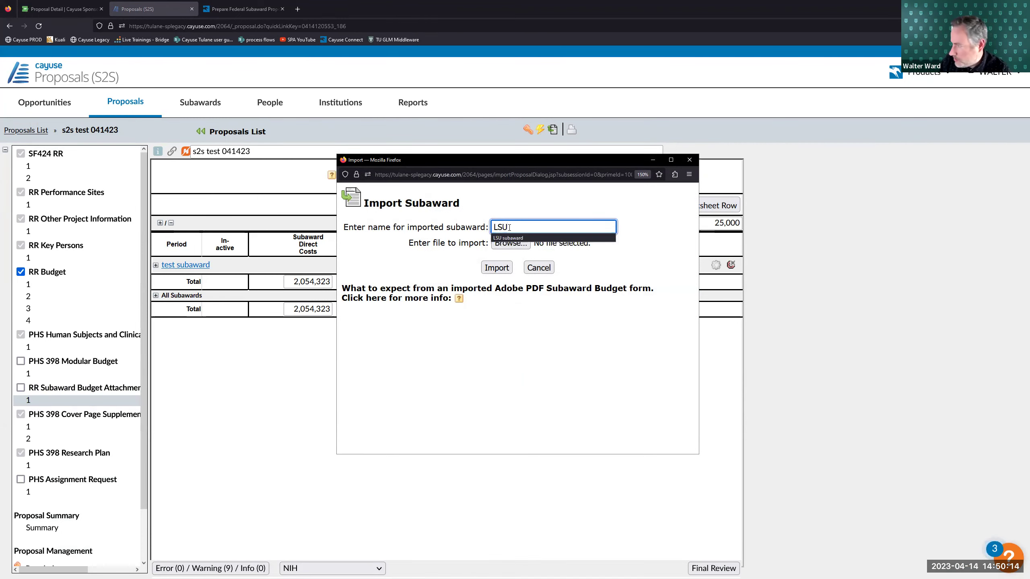
pyautogui.click(508, 238)
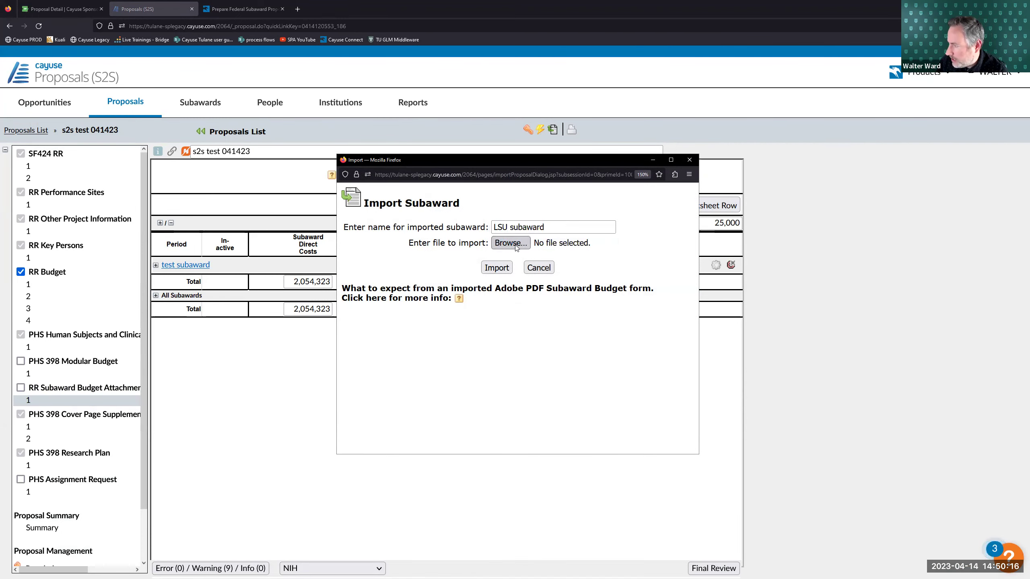
pyautogui.click(511, 242)
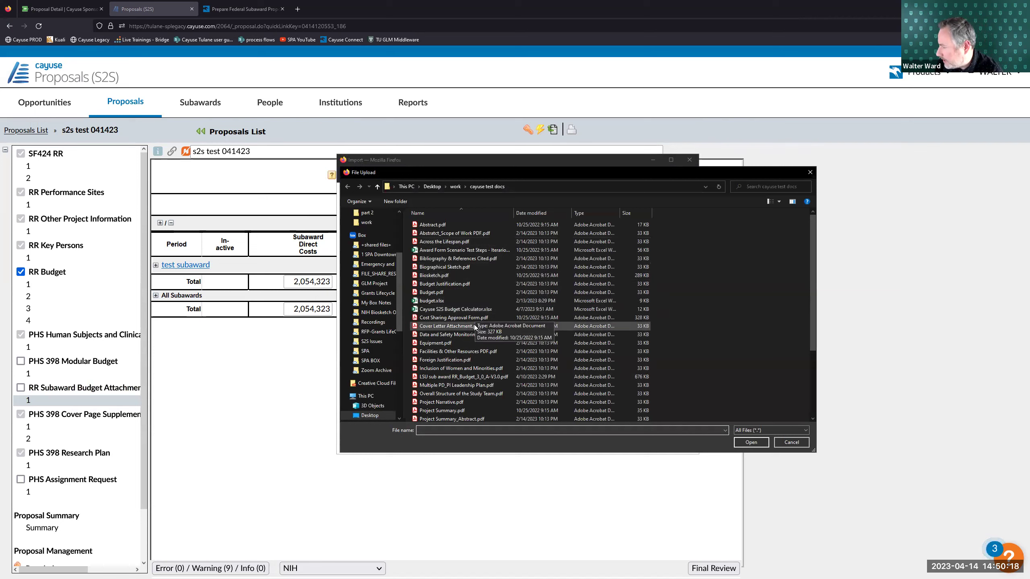
pyautogui.click(488, 376)
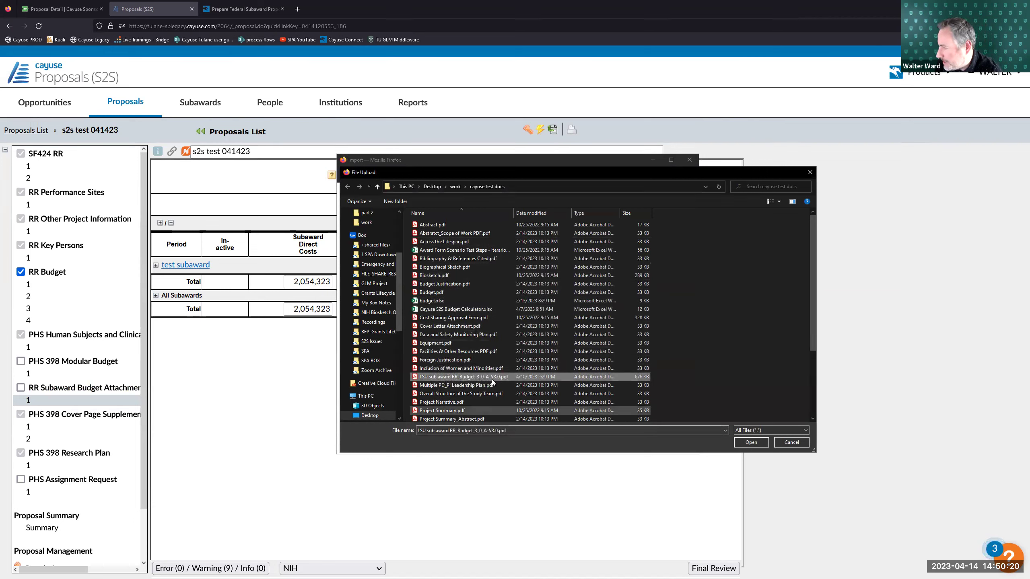
pyautogui.click(751, 442)
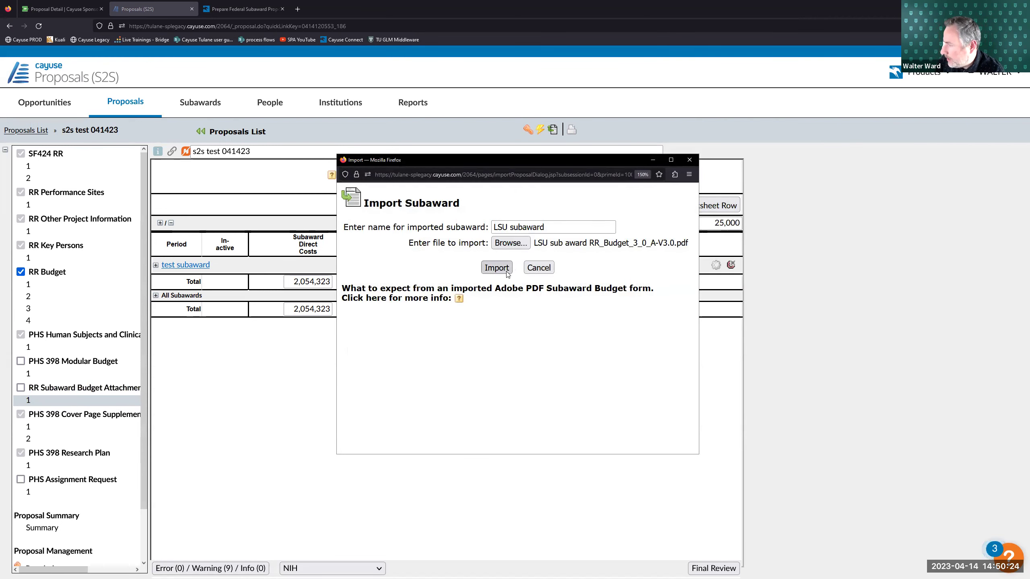
pyautogui.click(496, 268)
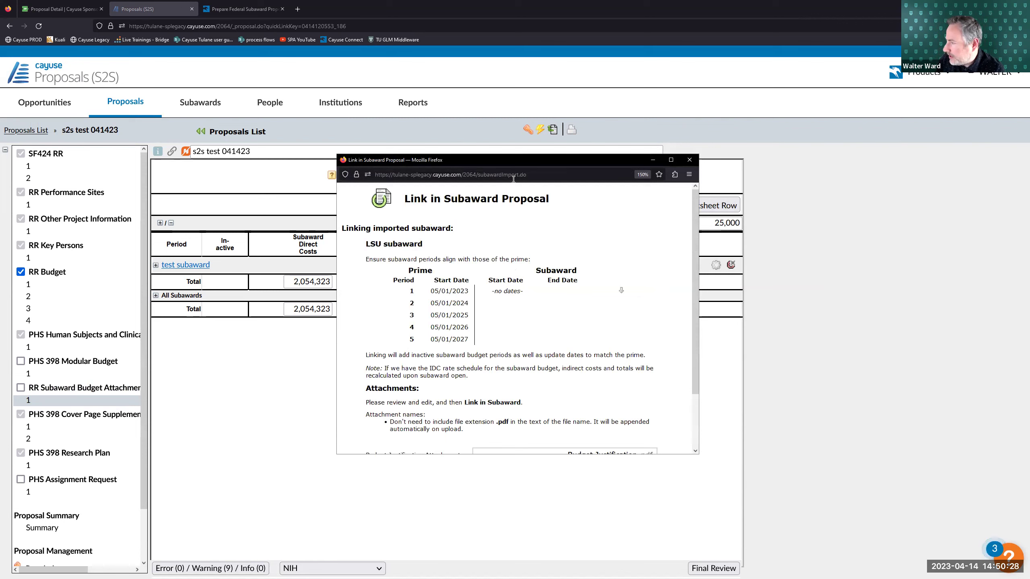
# - Link the imported LSU subaward into the prime, importing its key persons and performance sites
pyautogui.moveTo(499, 160); pyautogui.dragTo(355, 146)
pyautogui.scroll(-3, 381, 283)
pyautogui.scroll(3, 381, 283)
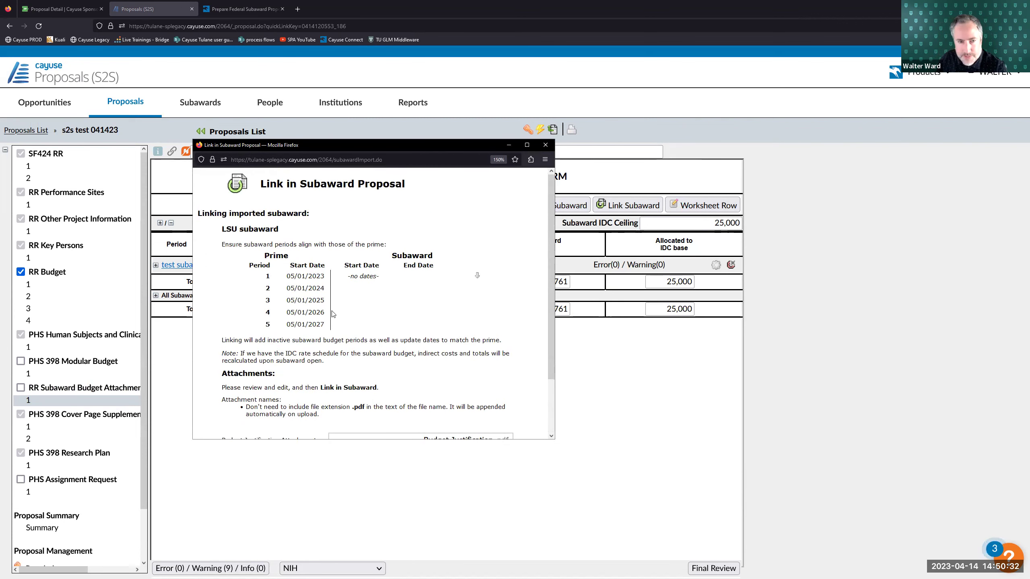
pyautogui.scroll(-3, 336, 326)
pyautogui.click(276, 427)
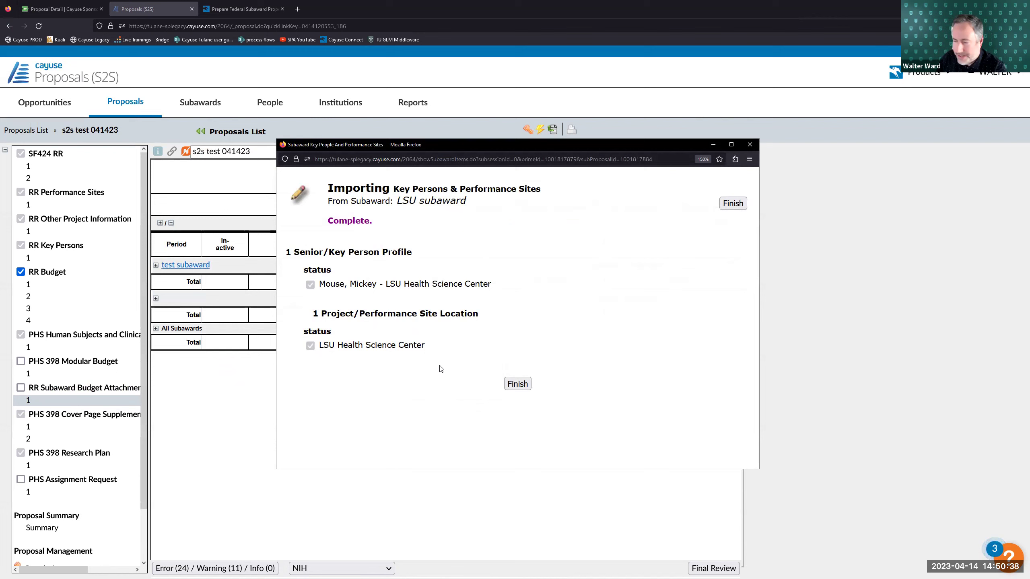
pyautogui.click(517, 384)
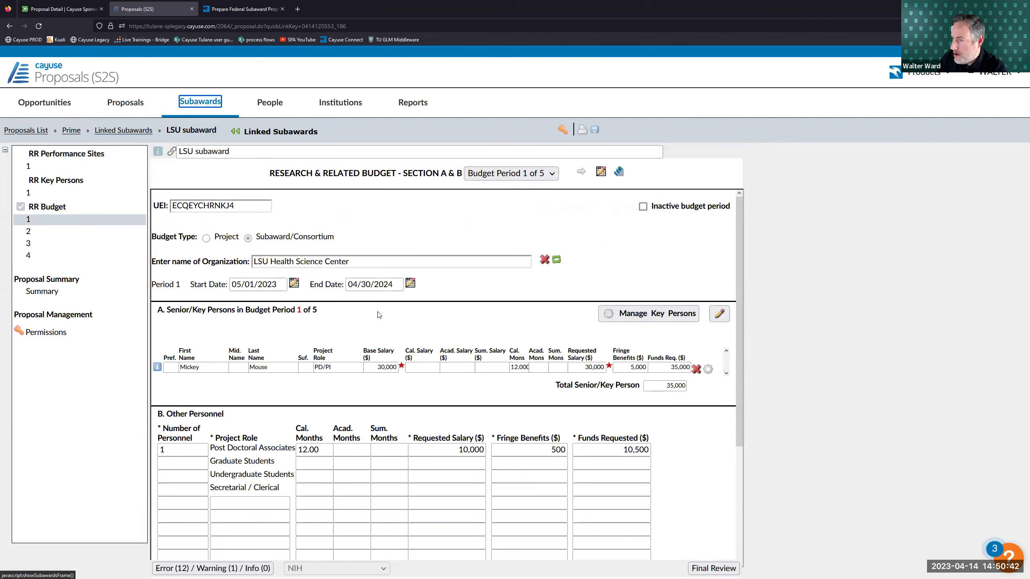
# - Review the LSU subaward's budget periods 1 through 3, then open its RR Key Persons 1 page
pyautogui.scroll(-2, 368, 219)
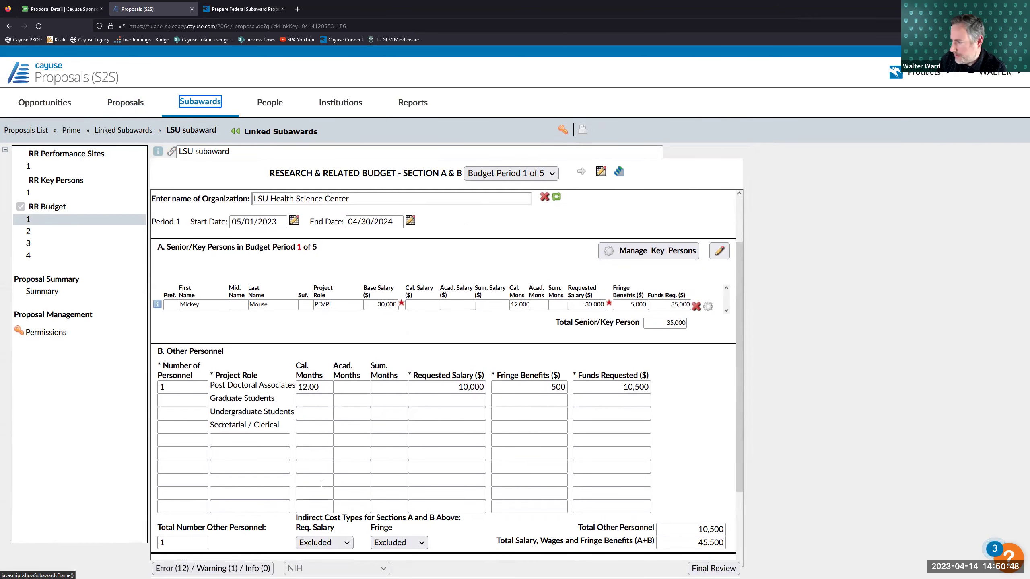
pyautogui.scroll(2, 497, 329)
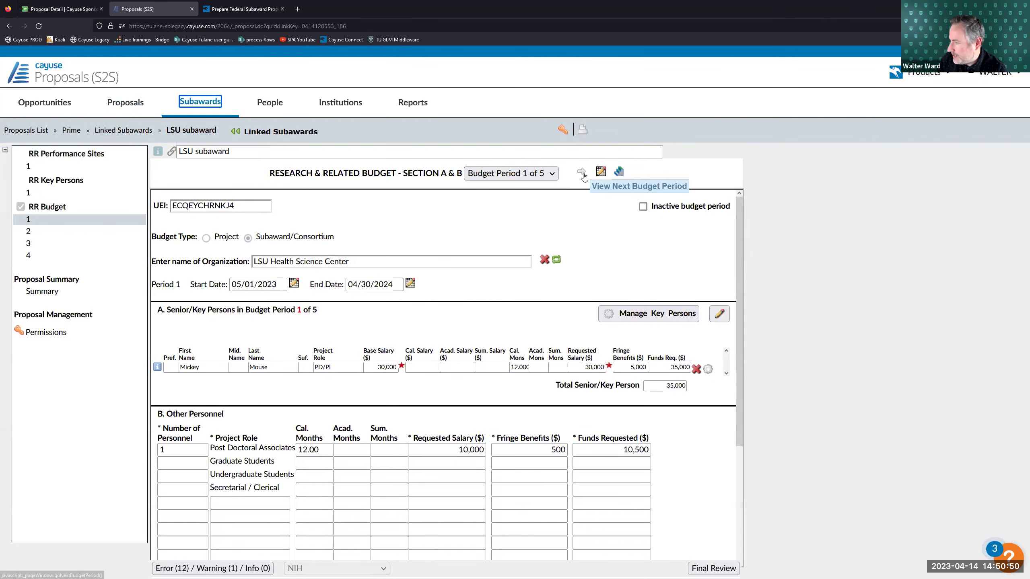
pyautogui.click(580, 173)
pyautogui.click(581, 174)
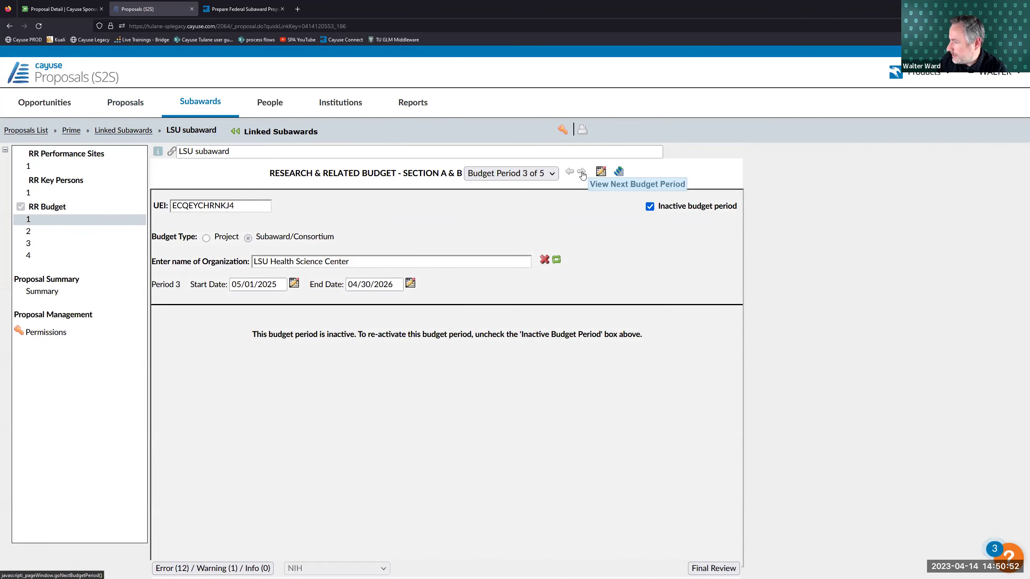
pyautogui.click(569, 172)
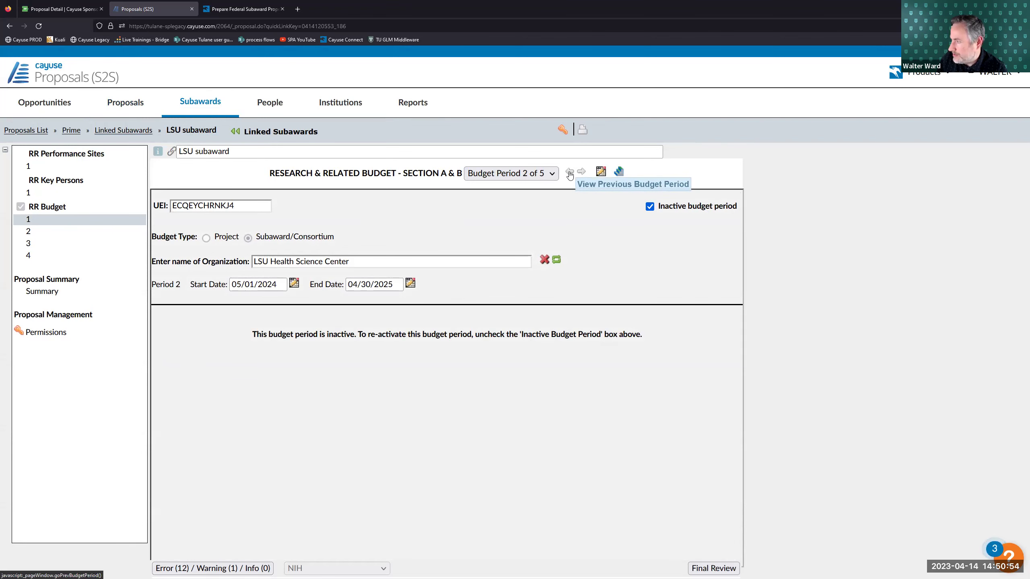
pyautogui.click(570, 173)
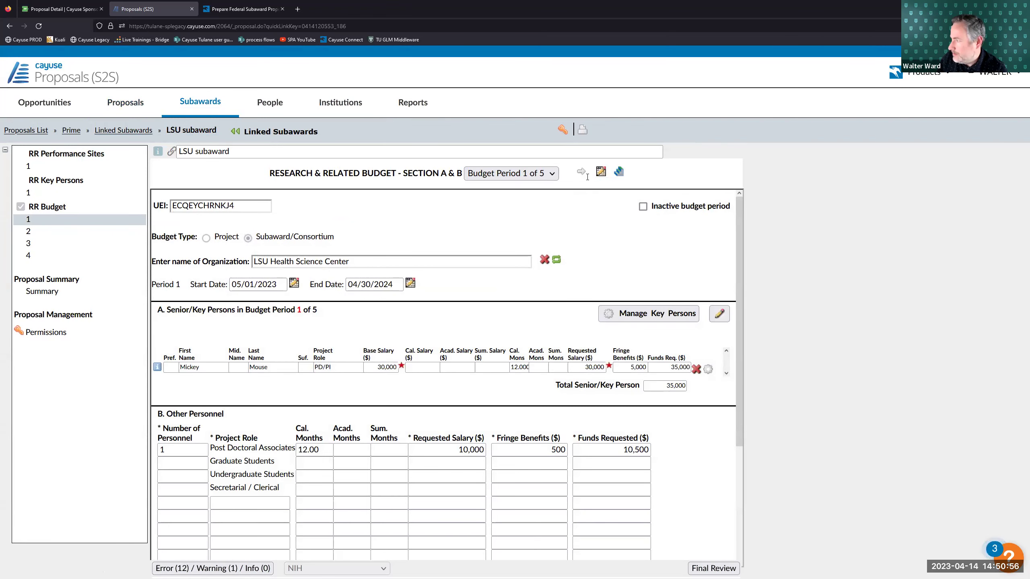
pyautogui.click(65, 192)
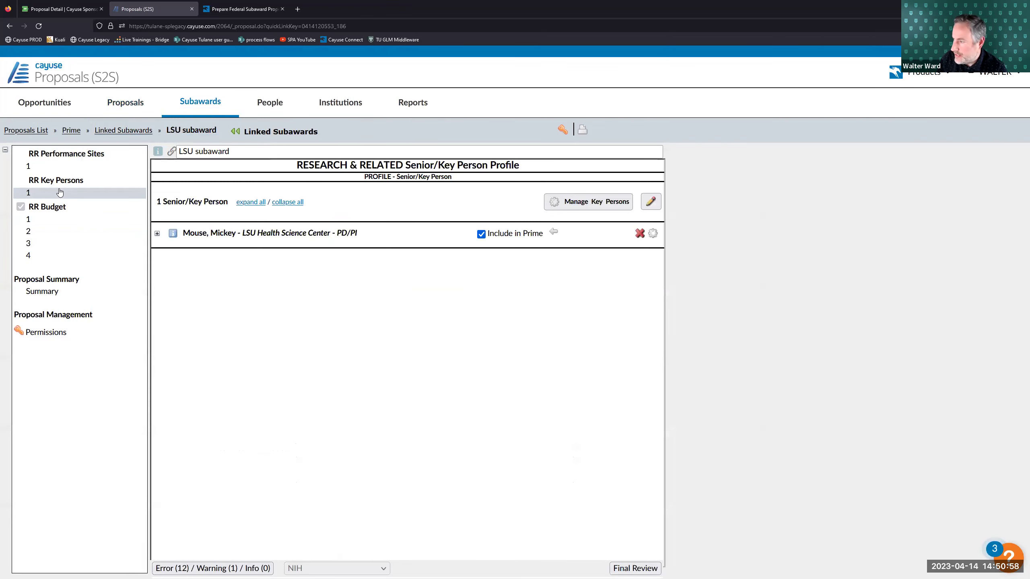
# - Expand the LSU key person's details and view the LSU Health Science Center performance site
pyautogui.click(157, 233)
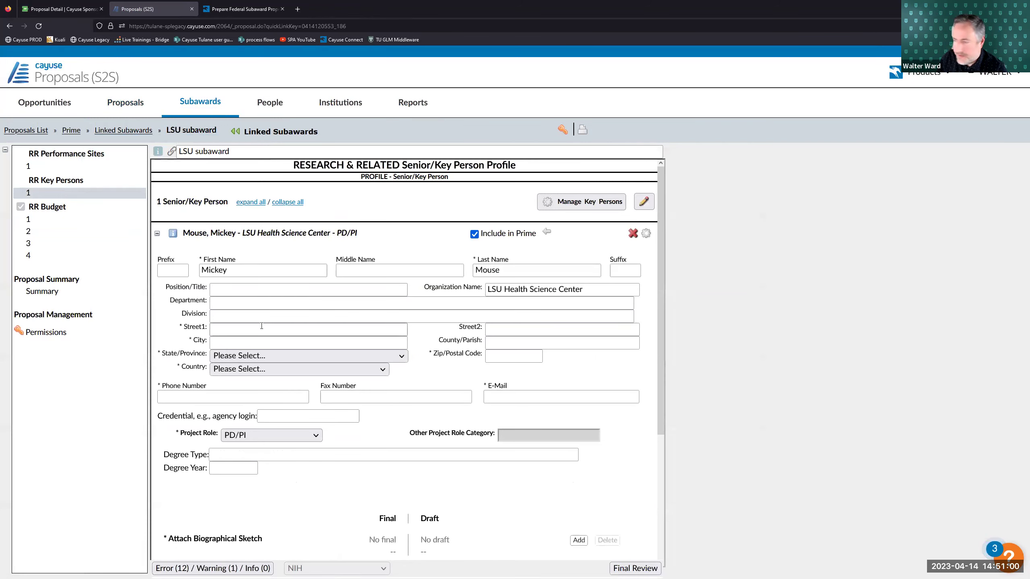
pyautogui.click(49, 166)
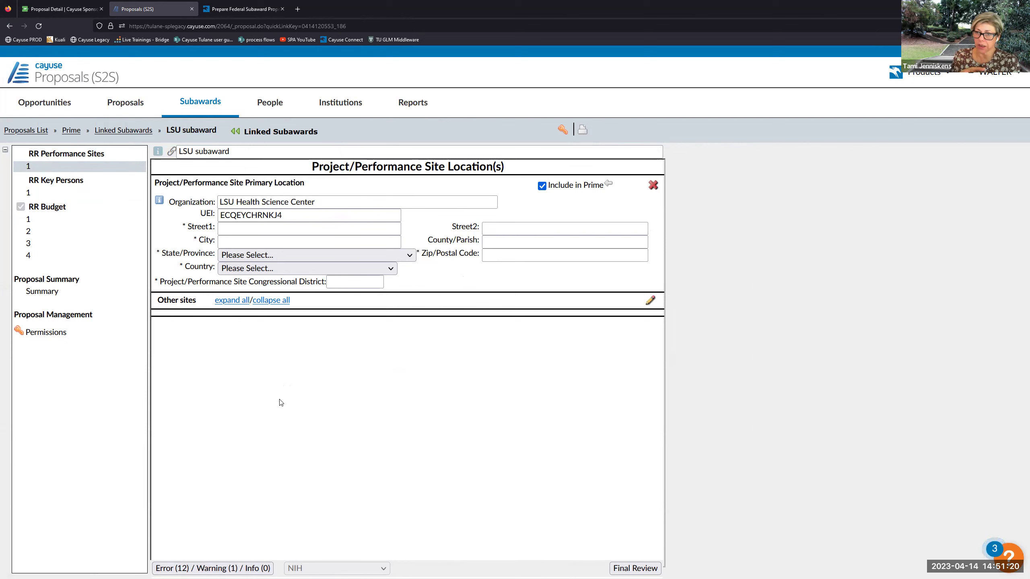
pyautogui.click(62, 192)
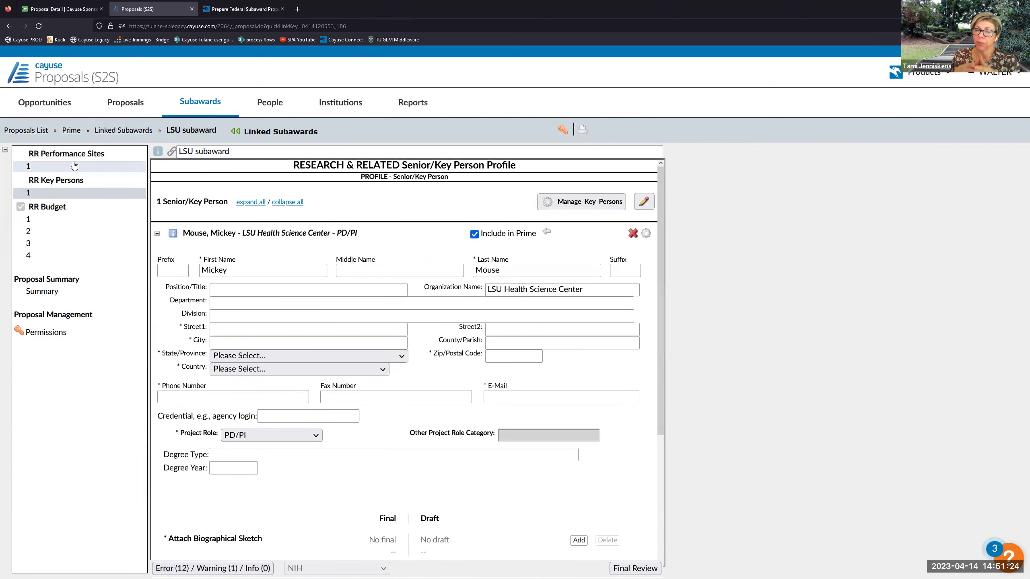
pyautogui.click(74, 167)
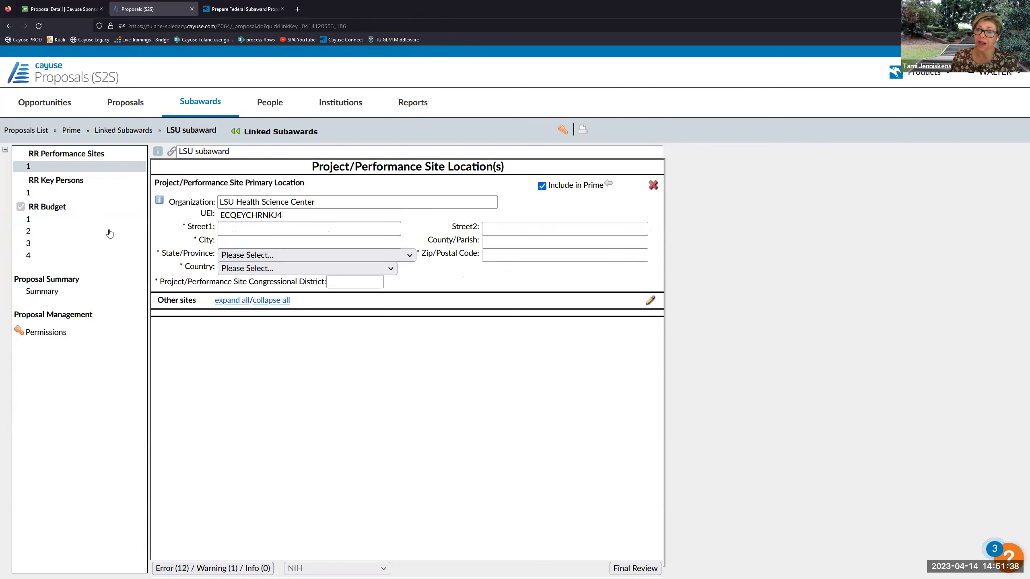
# - Recheck the LSU key person profile, then open the Subawards.com User Guide PDF
pyautogui.click(244, 9)
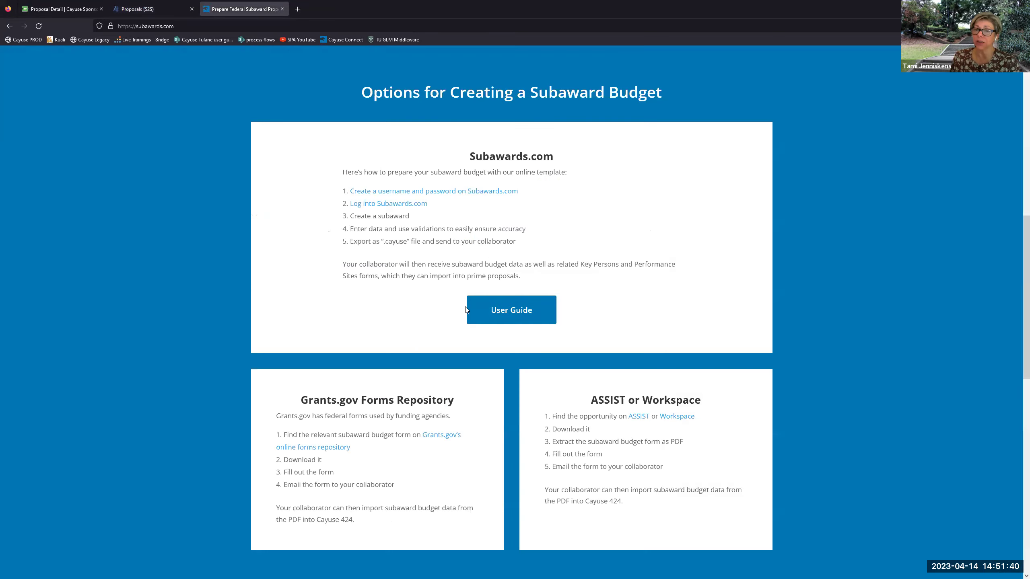
pyautogui.click(145, 5)
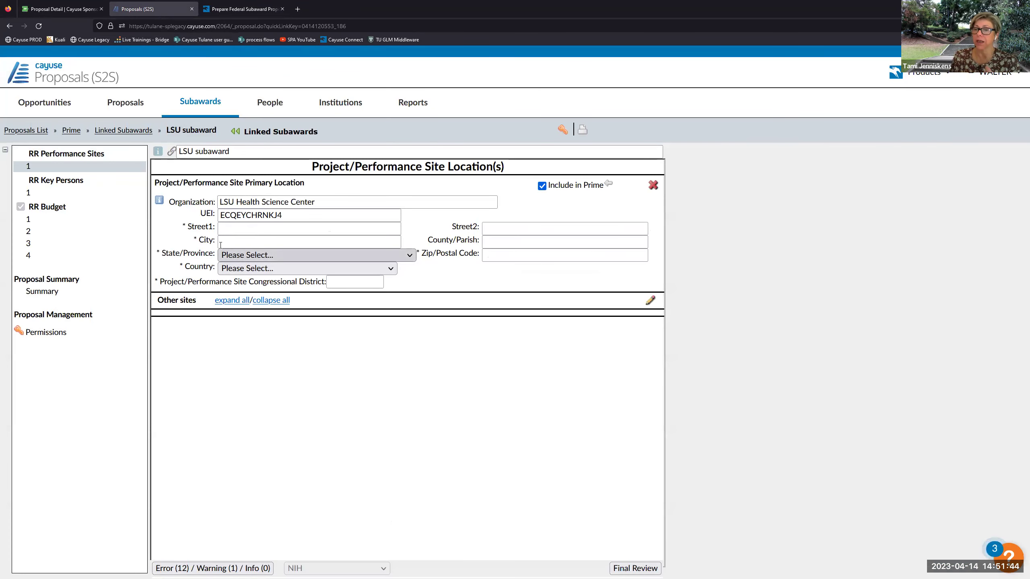
pyautogui.click(60, 192)
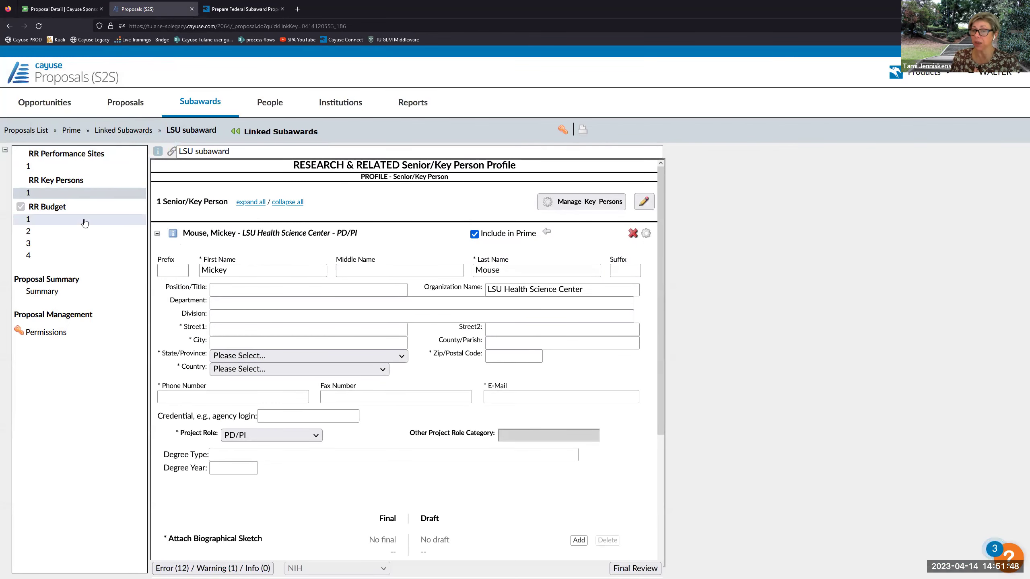
pyautogui.click(222, 9)
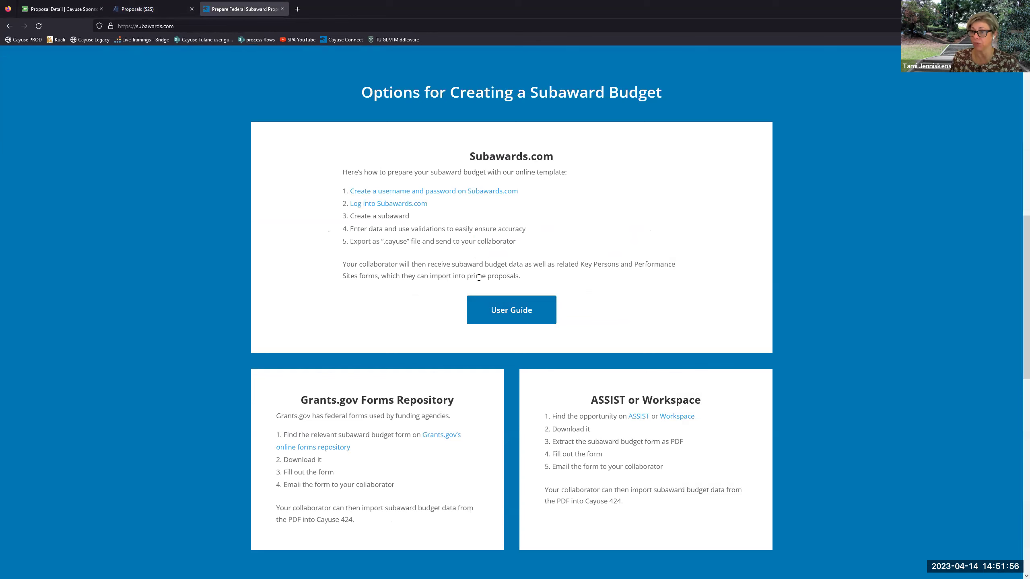
pyautogui.click(514, 308)
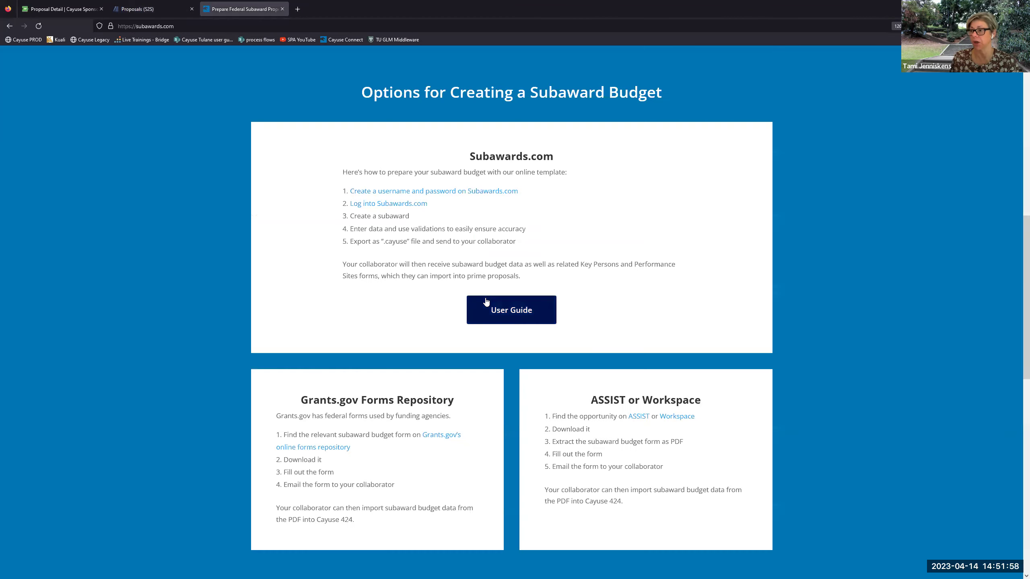
pyautogui.scroll(-4, 435, 317)
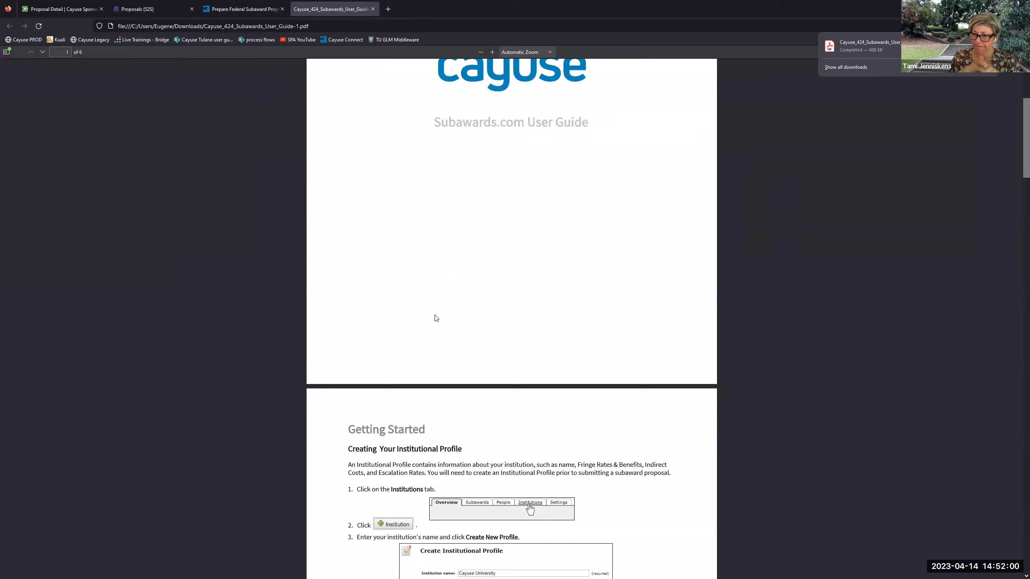
# - Skim the six-page Subawards.com User Guide PDF and close its tab
pyautogui.scroll(-20, 435, 318)
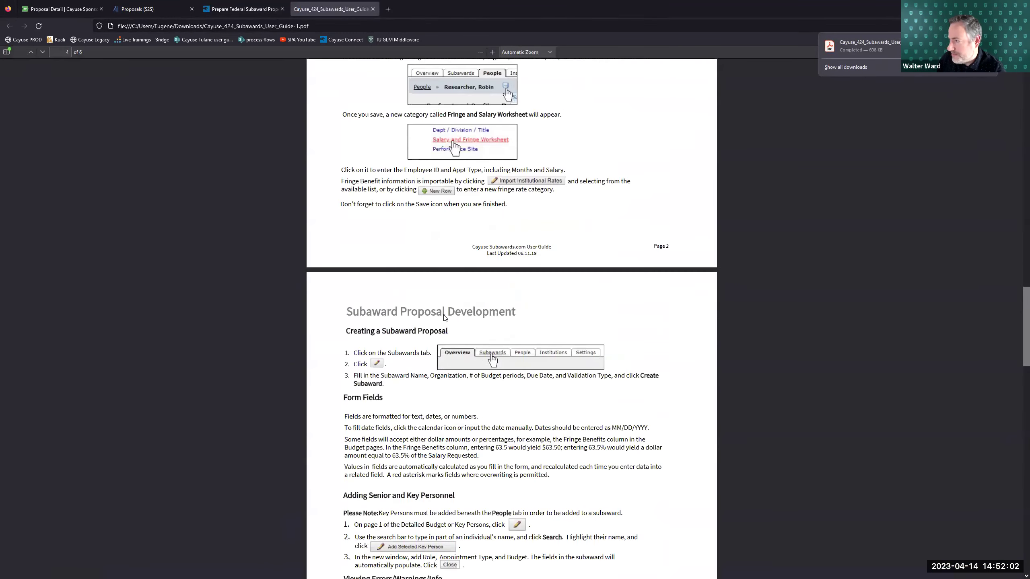
pyautogui.scroll(-15, 446, 319)
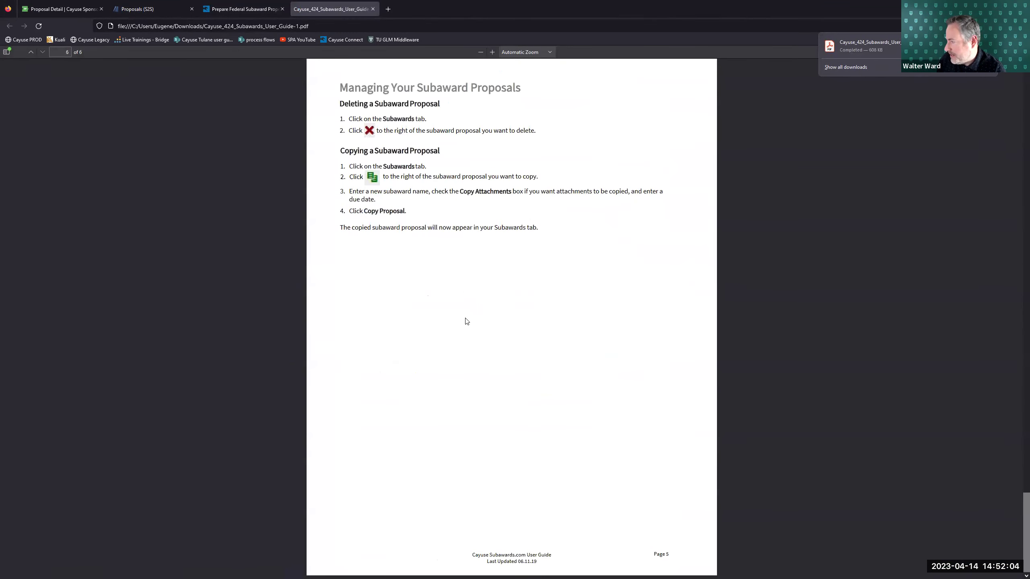
pyautogui.scroll(15, 466, 321)
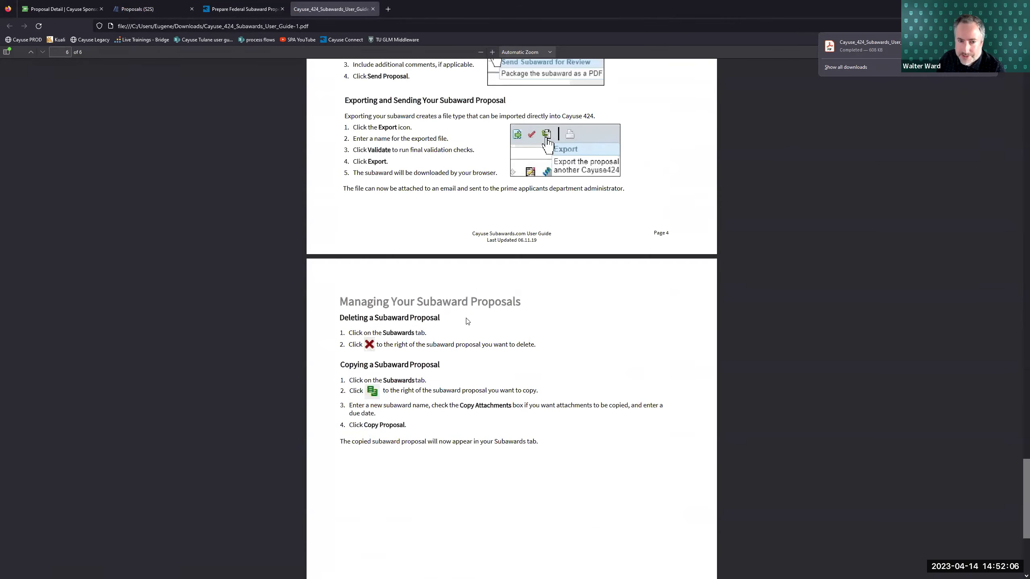
pyautogui.scroll(5, 466, 320)
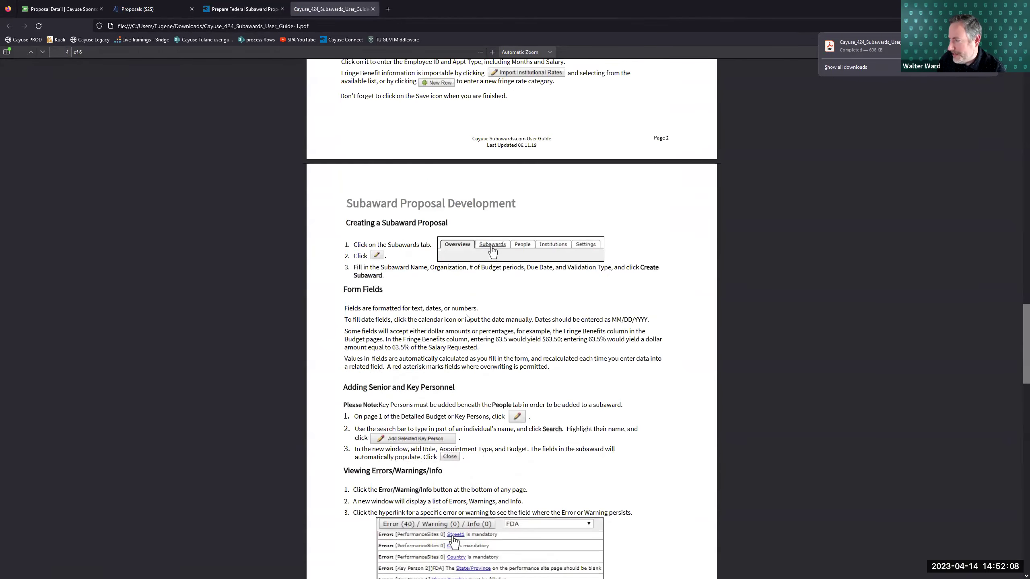
pyautogui.scroll(6, 467, 316)
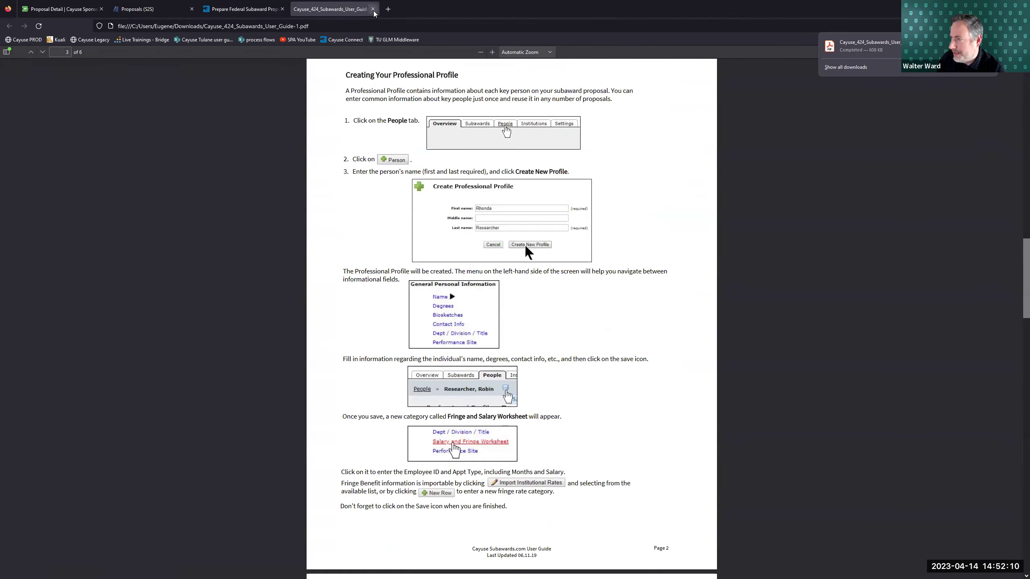
pyautogui.click(372, 9)
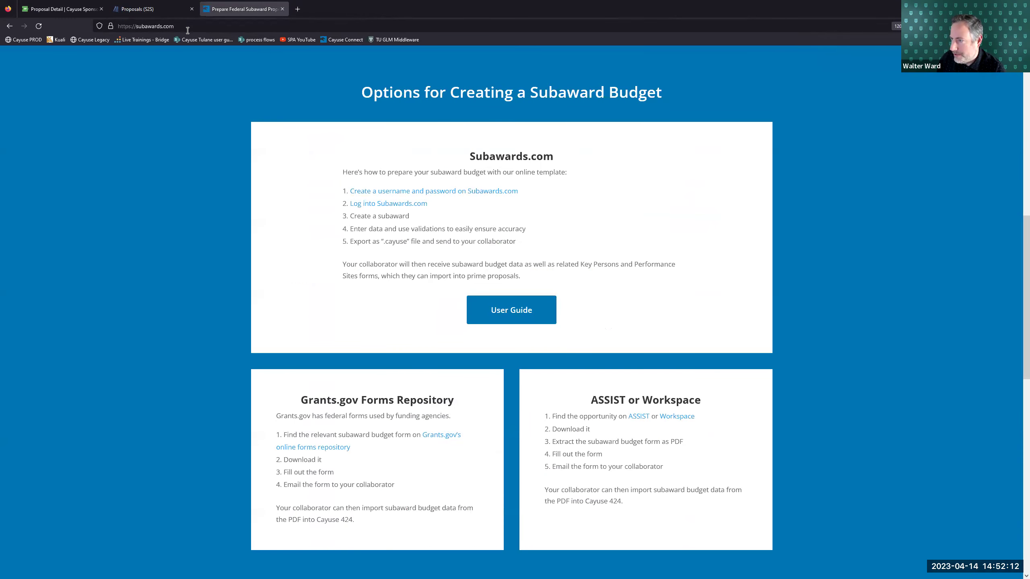
# - Show the LSU subaward's performance site, LSU Health Science Center, marked for inclusion in the prime
pyautogui.click(174, 9)
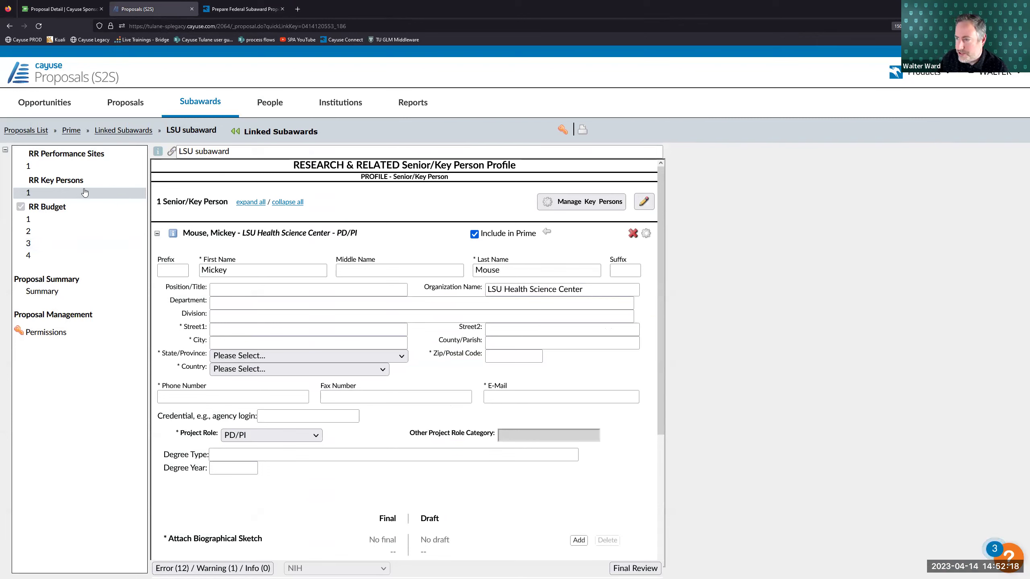
pyautogui.click(70, 169)
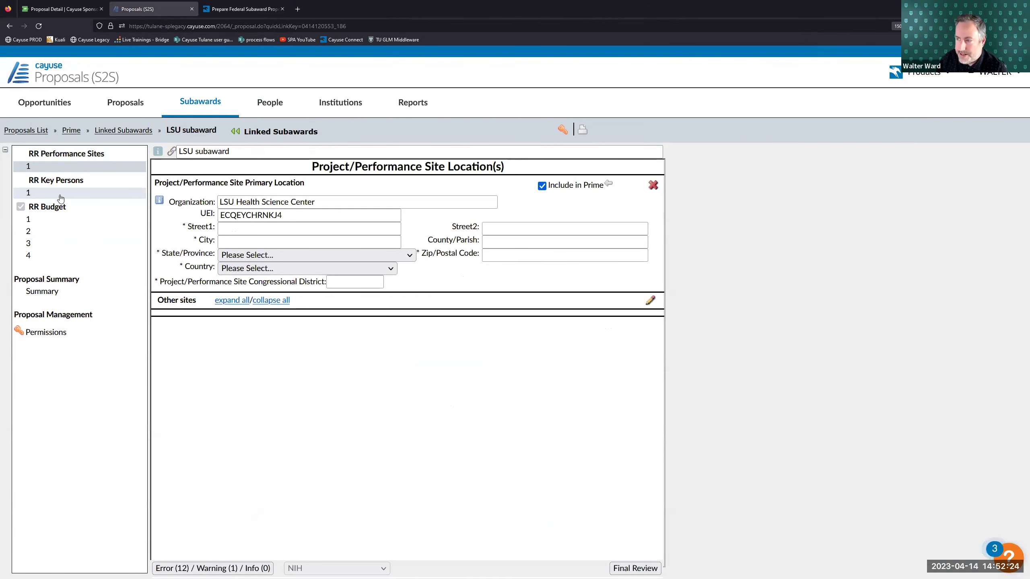
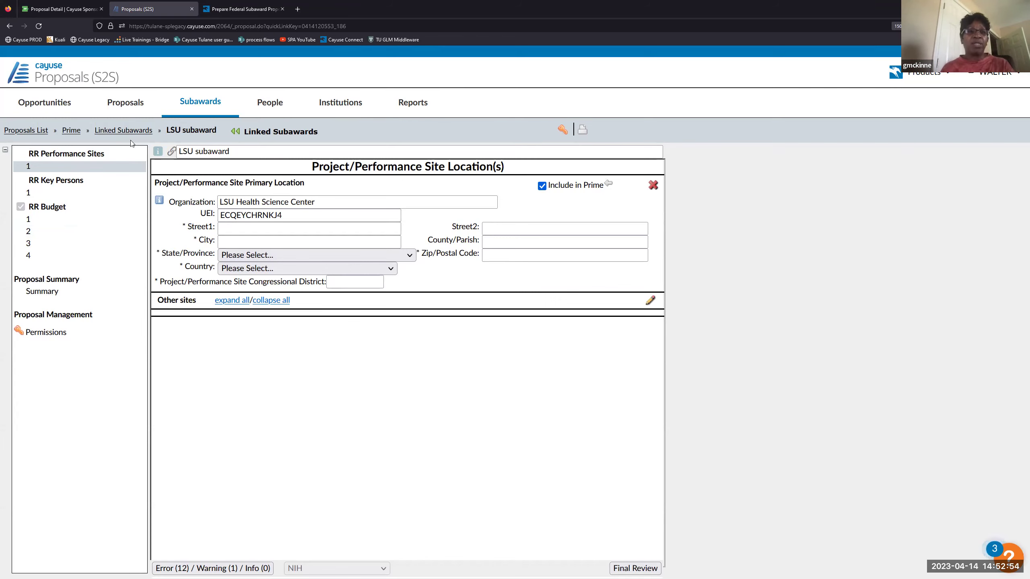
# - Compare the Subawards.com budget options page with the LSU subaward performance site form
pyautogui.click(243, 9)
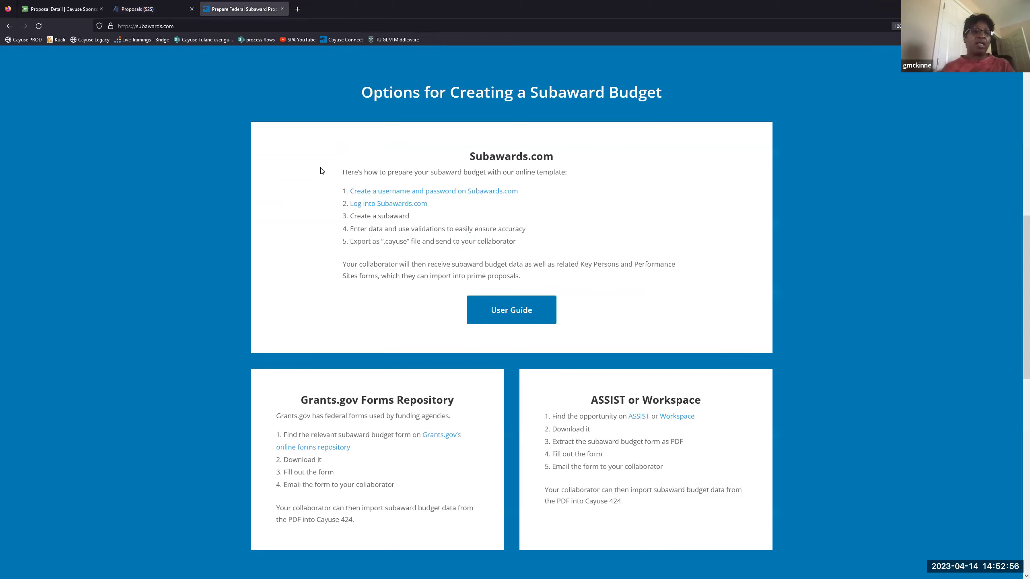
pyautogui.scroll(10, 373, 281)
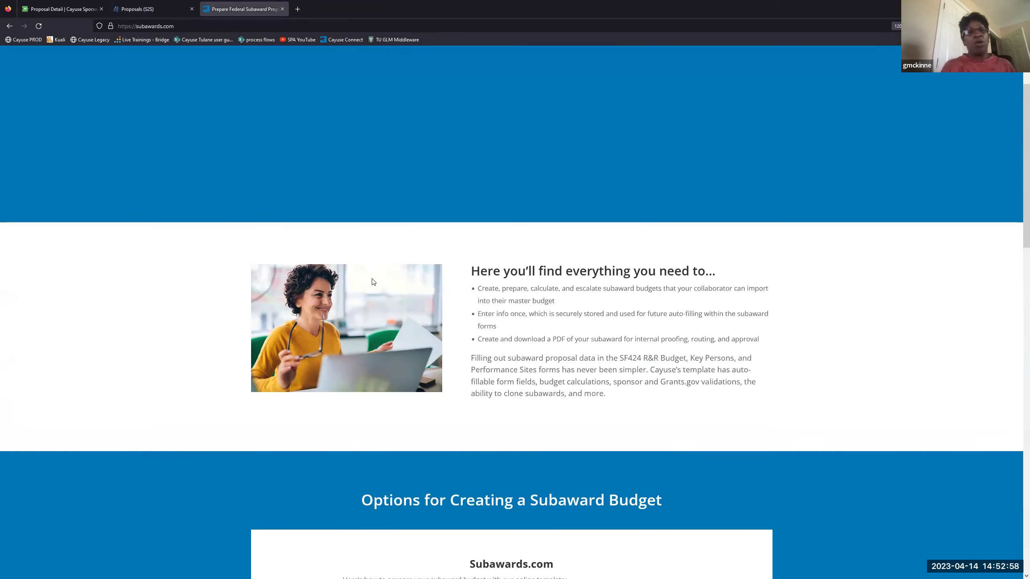
pyautogui.scroll(3, 330, 244)
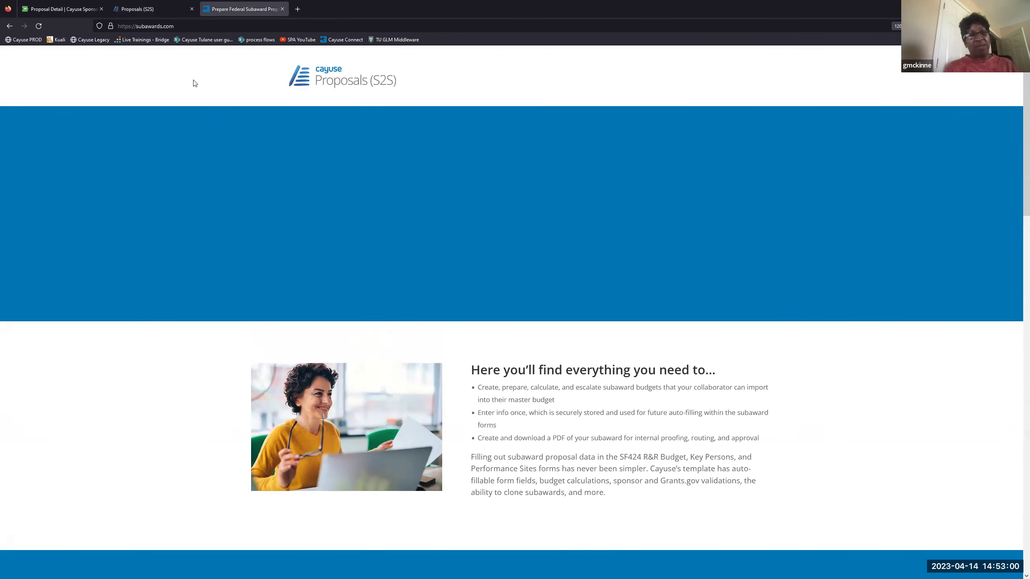
pyautogui.click(158, 9)
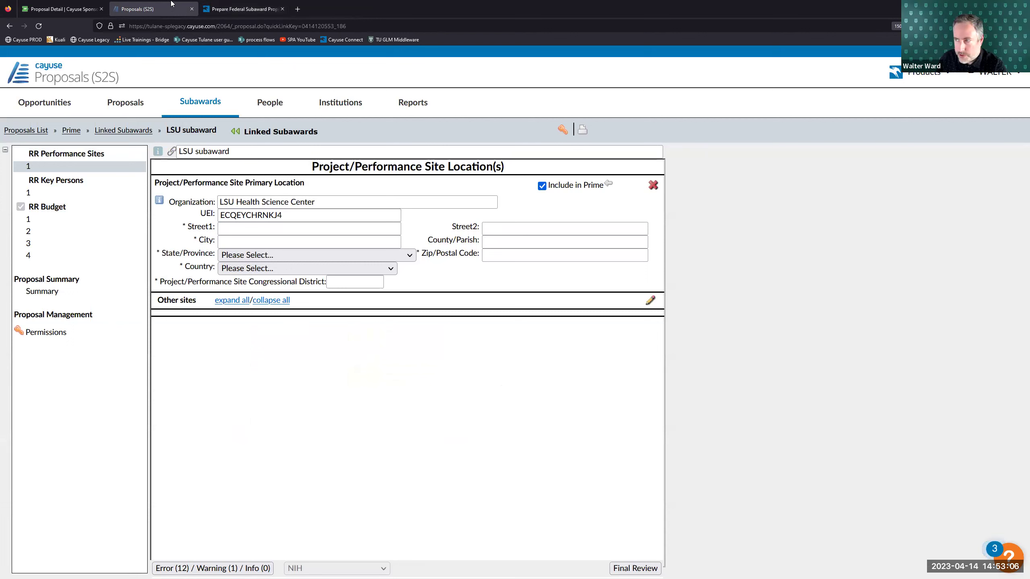
pyautogui.click(227, 9)
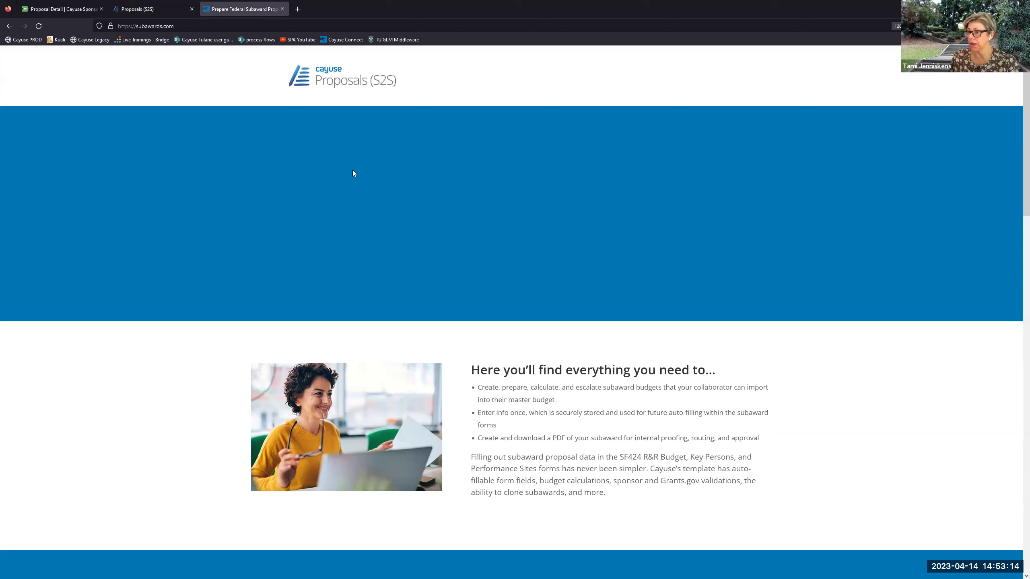
pyautogui.click(179, 26)
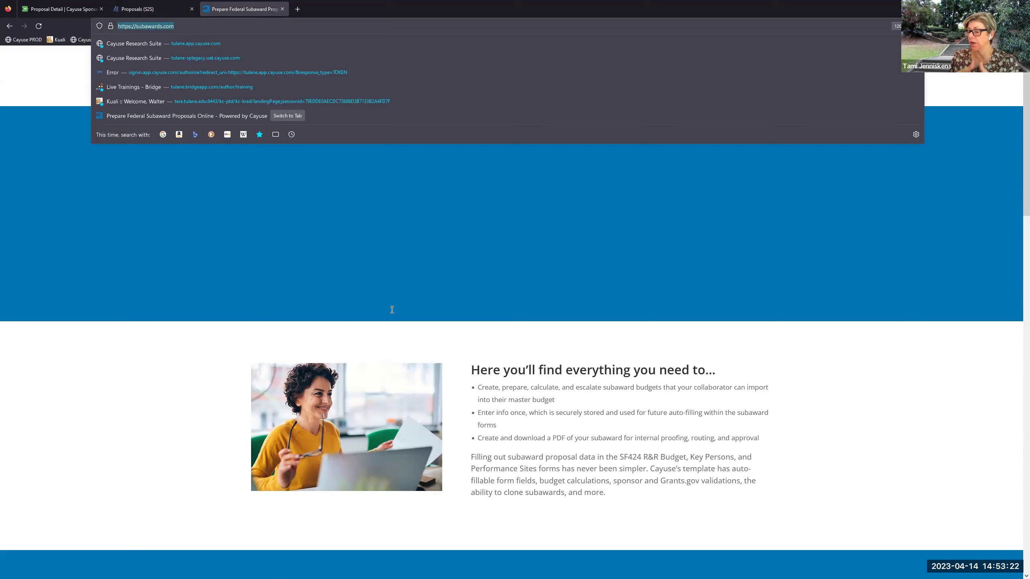
pyautogui.scroll(-6, 395, 304)
pyautogui.click(395, 295)
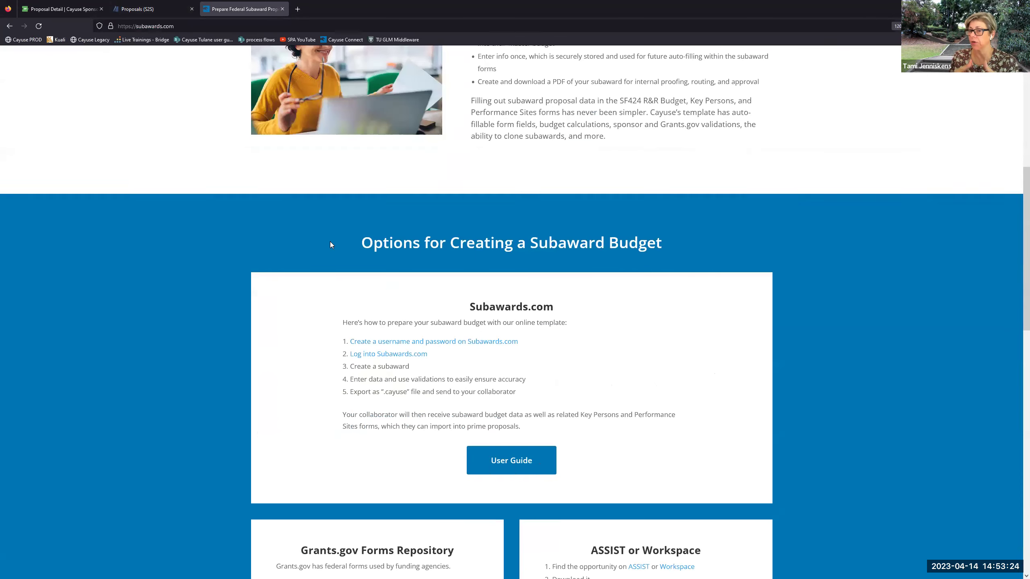
pyautogui.scroll(-3, 329, 241)
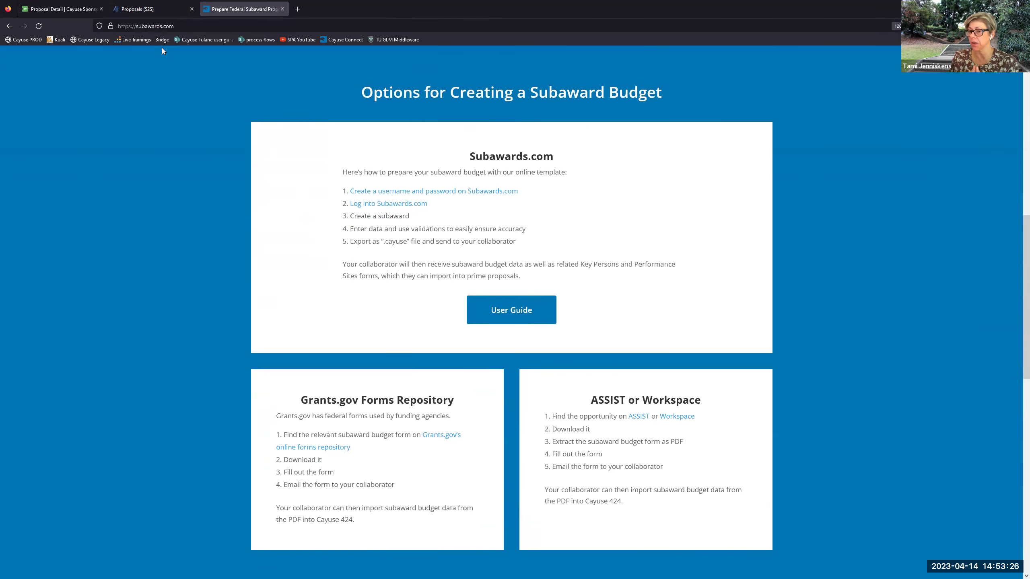
pyautogui.click(140, 8)
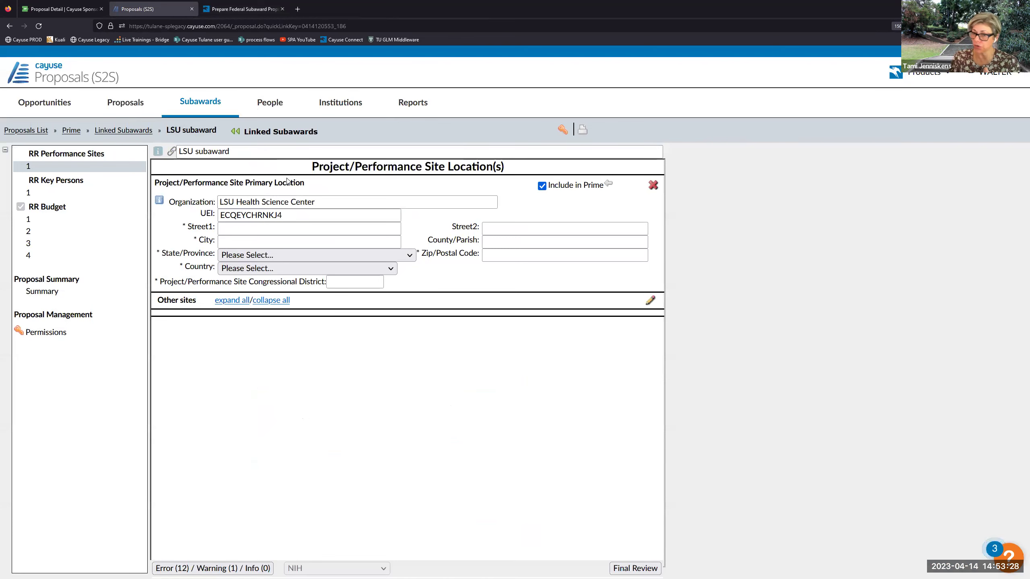
# - Note the .cayuse export file type on Subawards.com, then open the s2s test 041423 subaward attachments
pyautogui.click(243, 9)
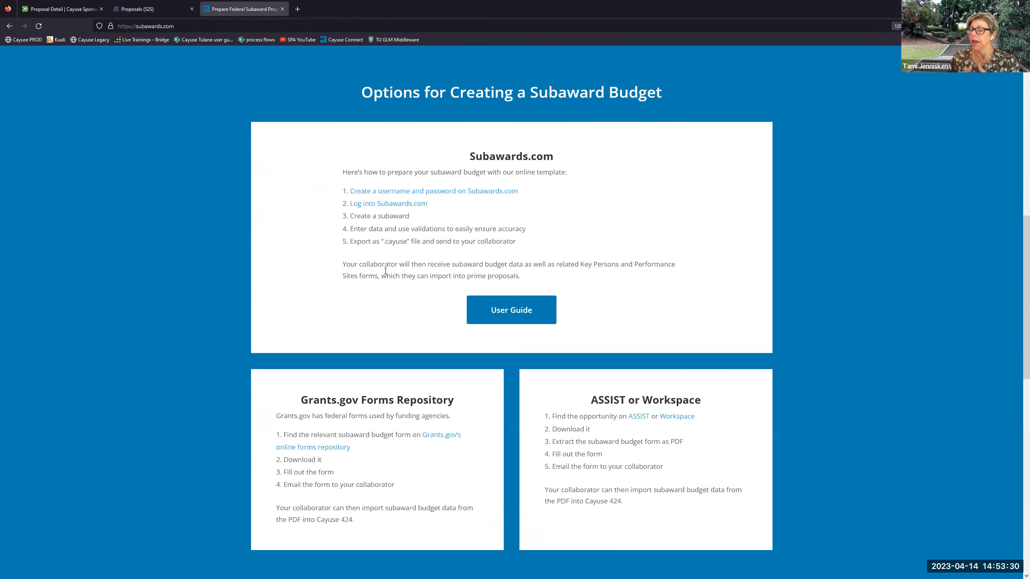
pyautogui.scroll(10, 386, 263)
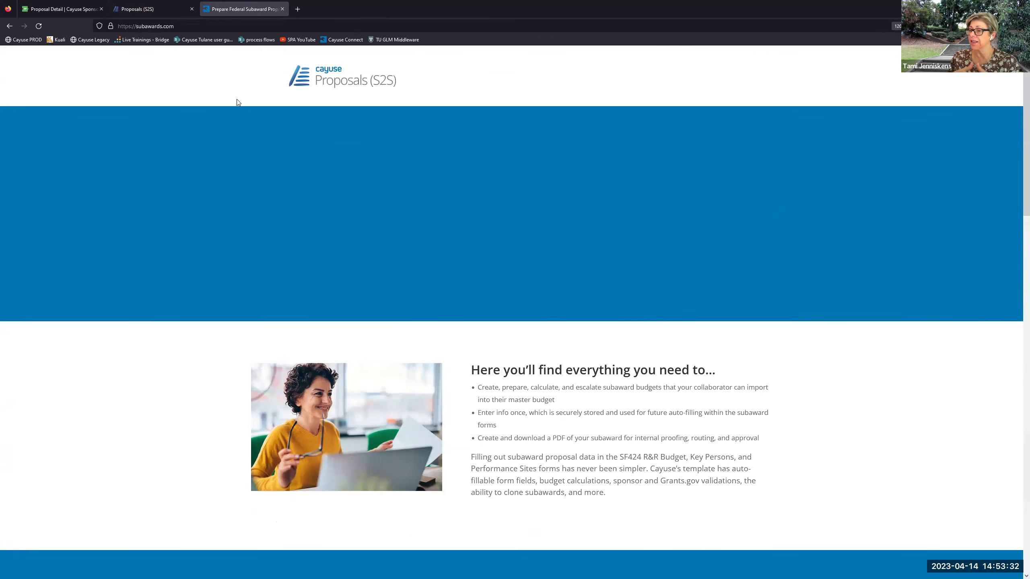
pyautogui.click(163, 13)
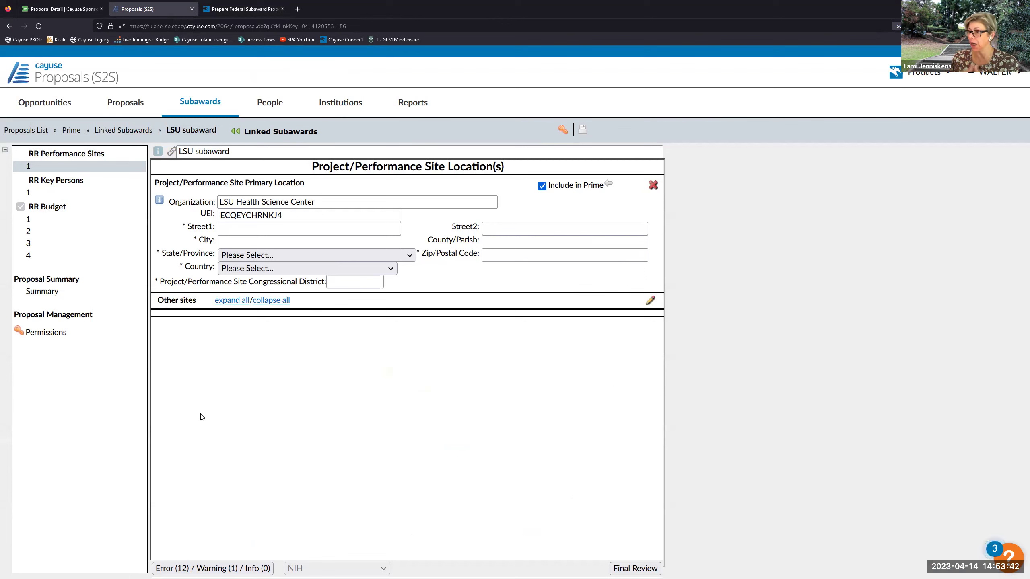
pyautogui.click(244, 9)
pyautogui.scroll(-5, 629, 383)
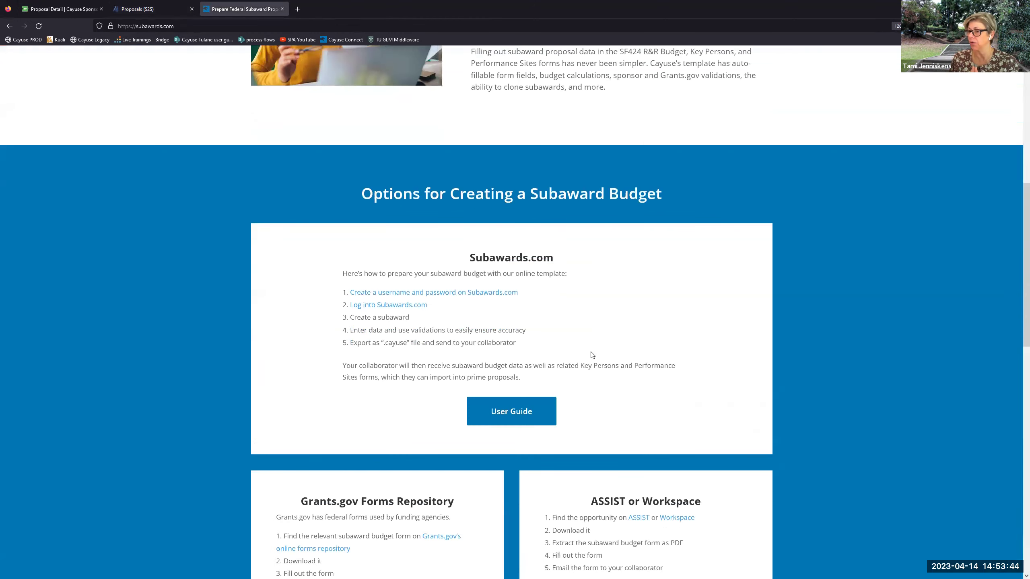
pyautogui.moveTo(383, 343); pyautogui.dragTo(409, 344)
pyautogui.click(412, 369)
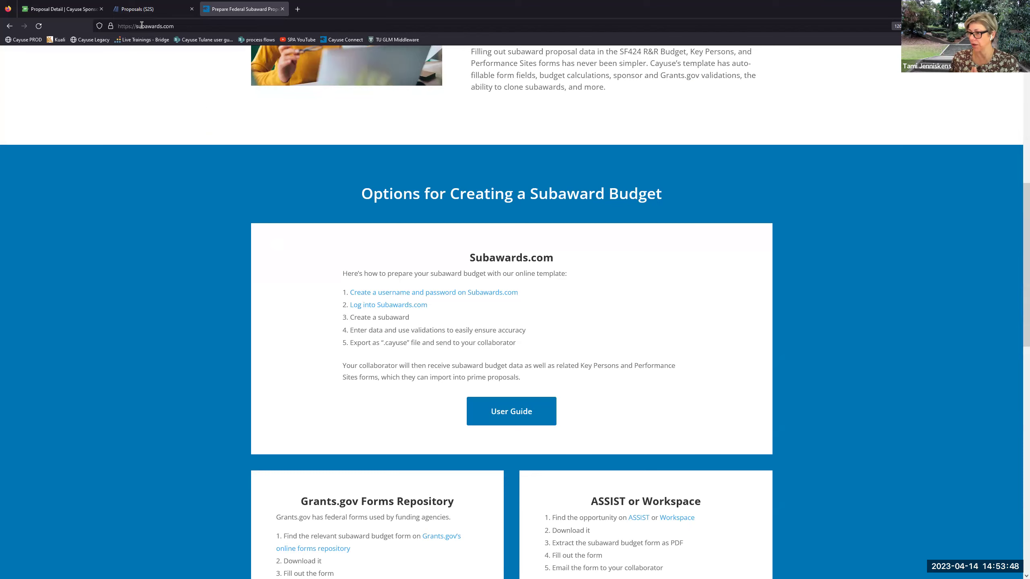
pyautogui.click(140, 9)
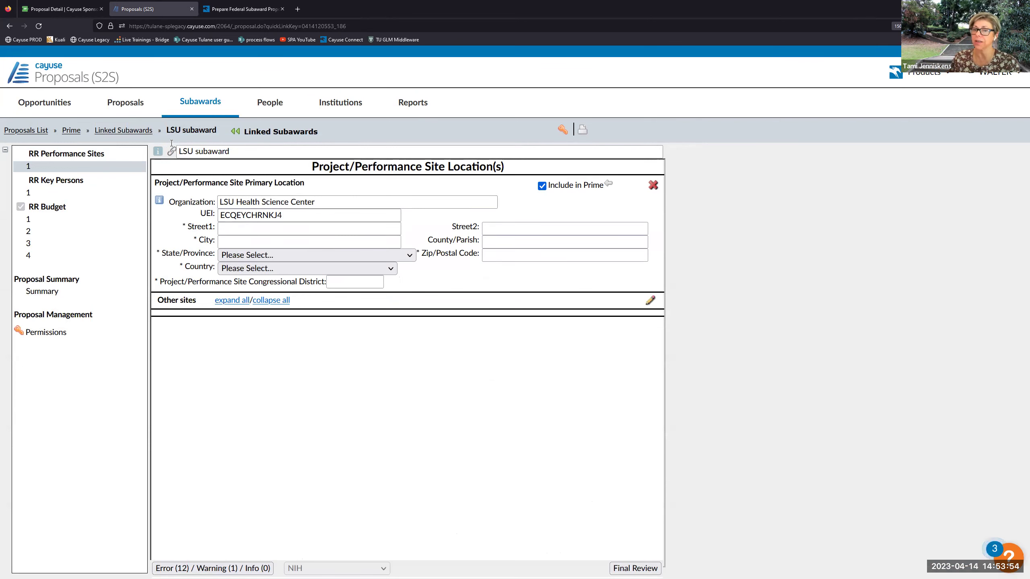
pyautogui.click(75, 131)
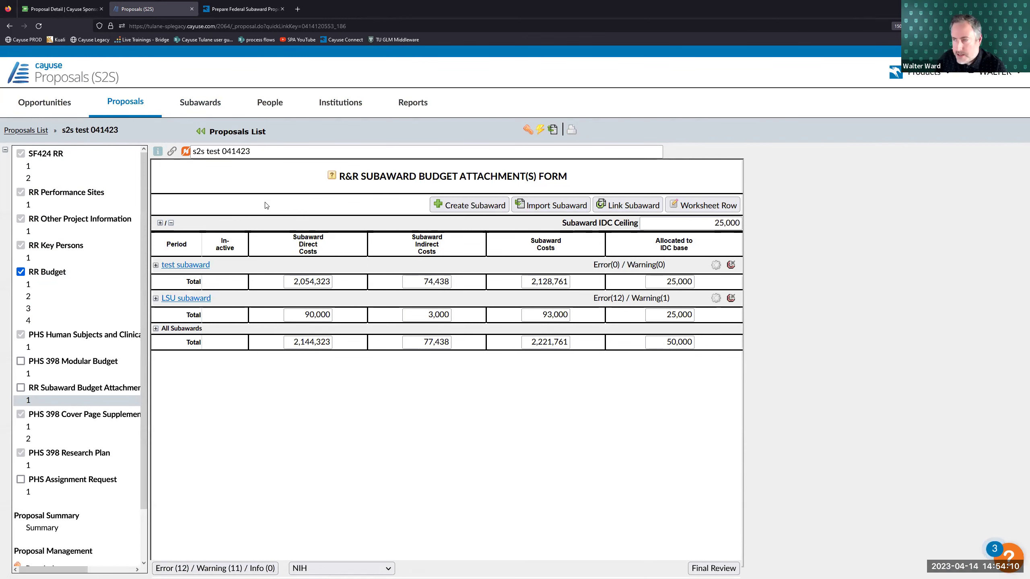
# - Switch to the Sponsored Projects proposal record, showing its still-empty Summary Budget section
pyautogui.click(82, 5)
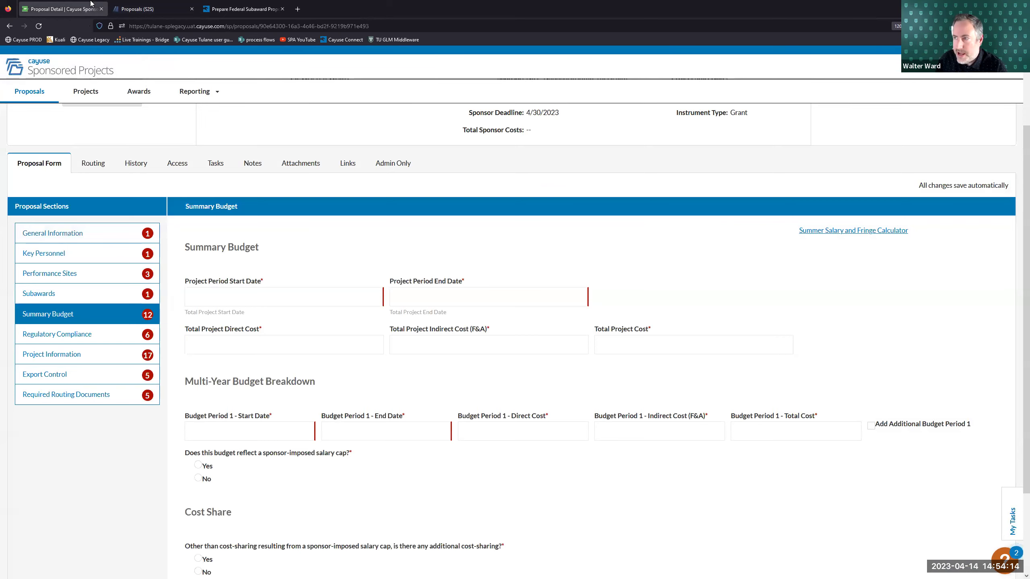
# - View the Sponsored Projects proposal's Subawards section, then return to the s2s test 041423 attachments form
pyautogui.click(142, 8)
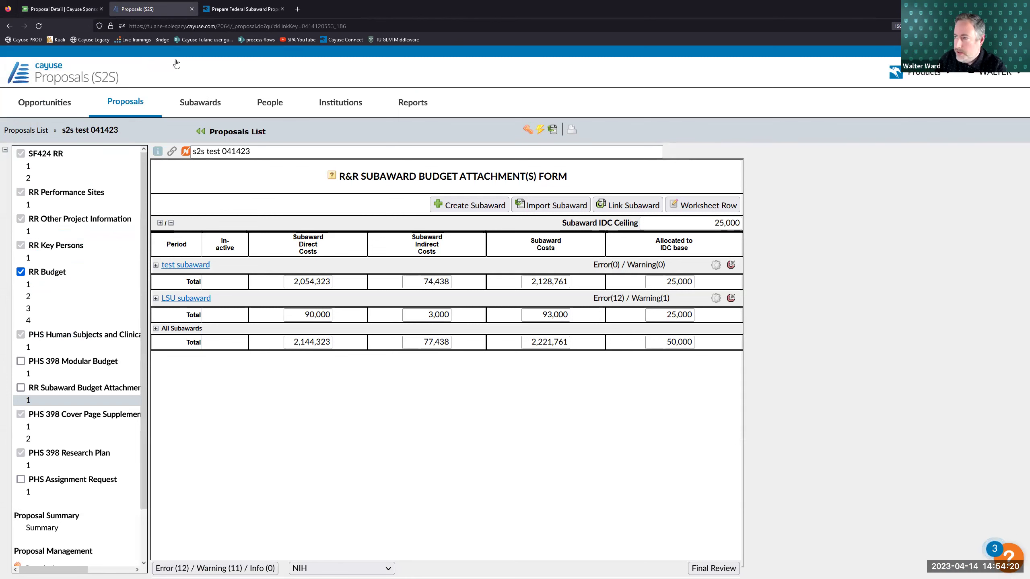
pyautogui.click(61, 8)
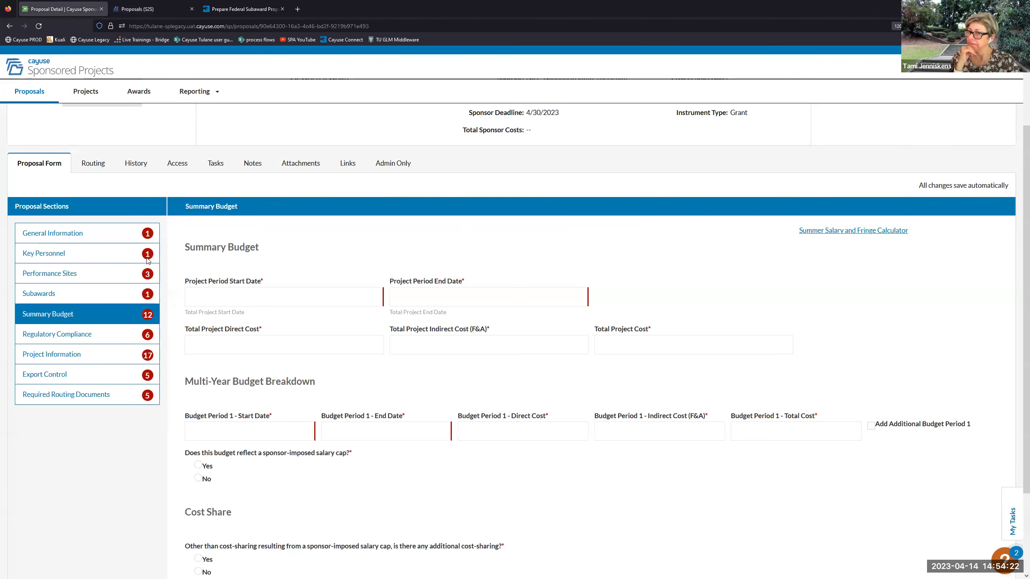
pyautogui.scroll(3, 174, 161)
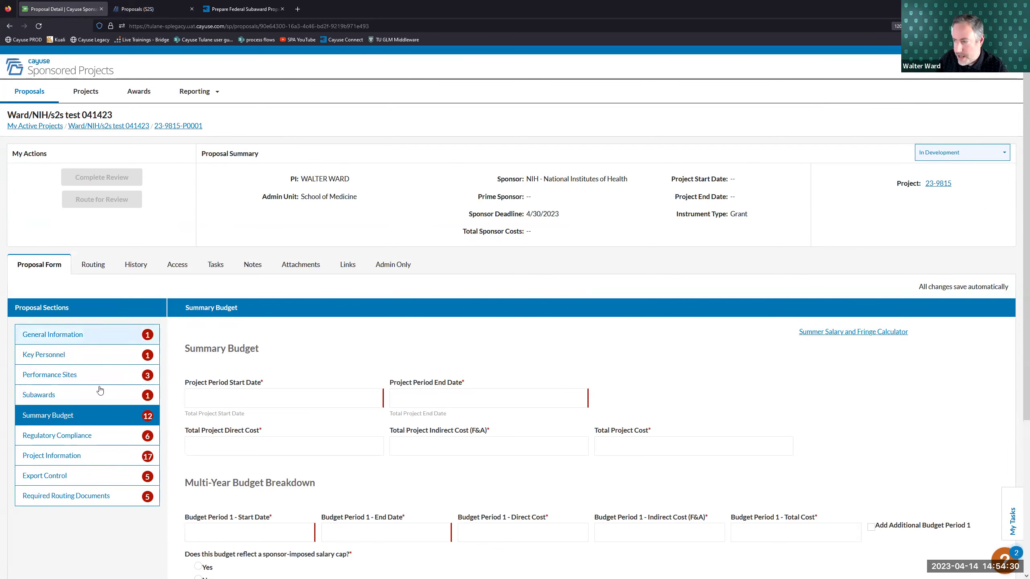
pyautogui.click(80, 395)
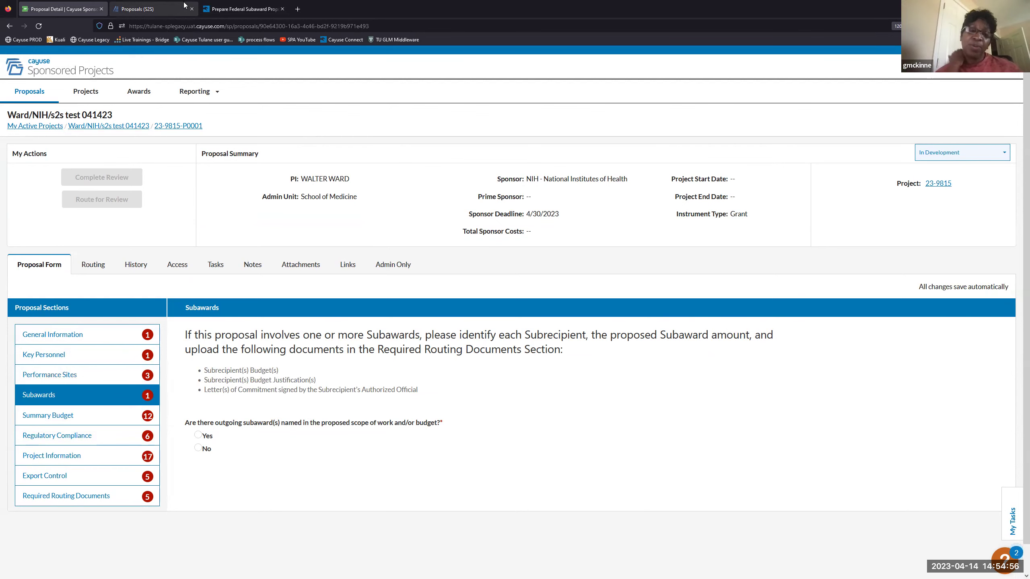
pyautogui.click(179, 8)
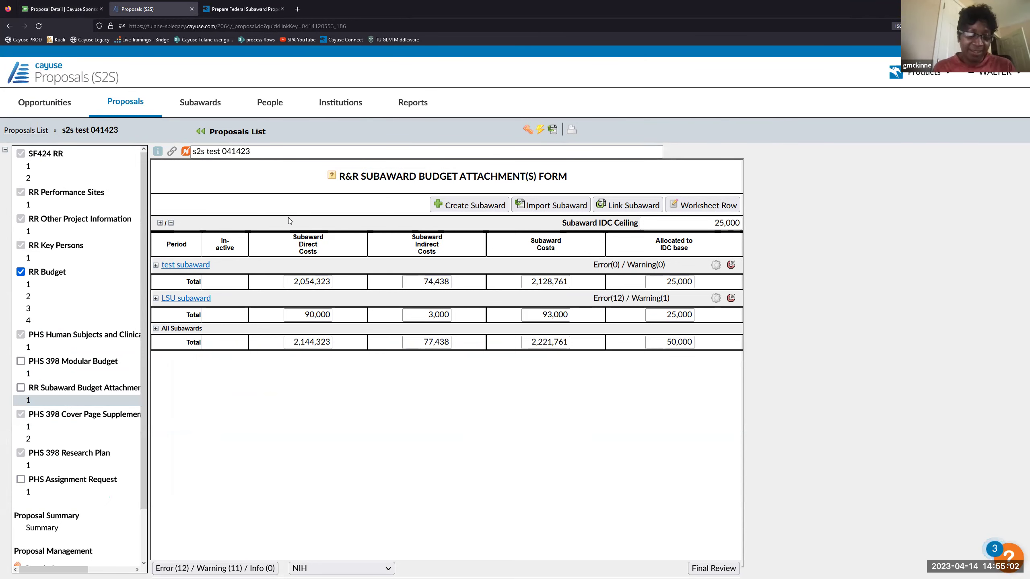
pyautogui.click(56, 291)
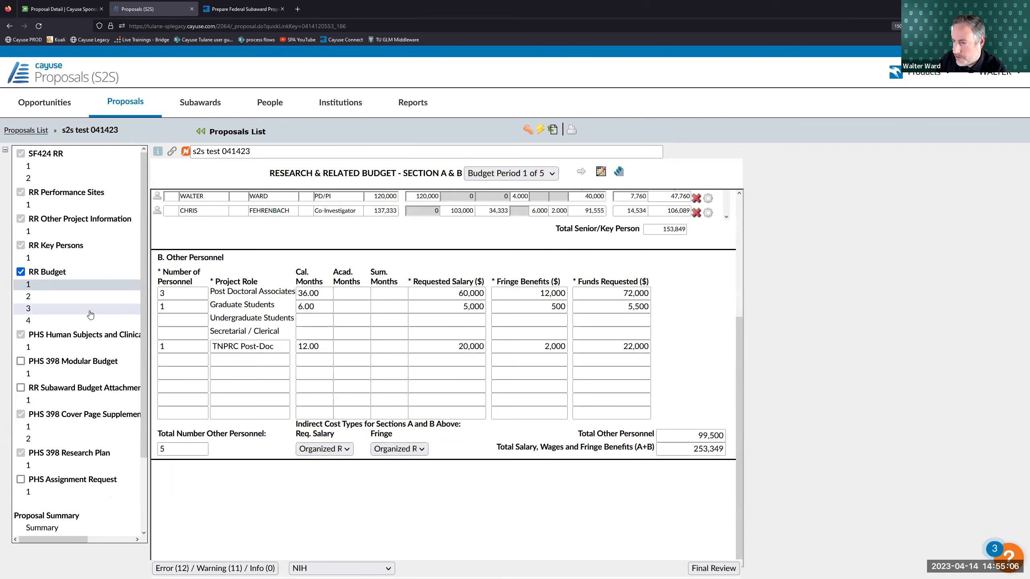
pyautogui.click(90, 315)
pyautogui.click(489, 357)
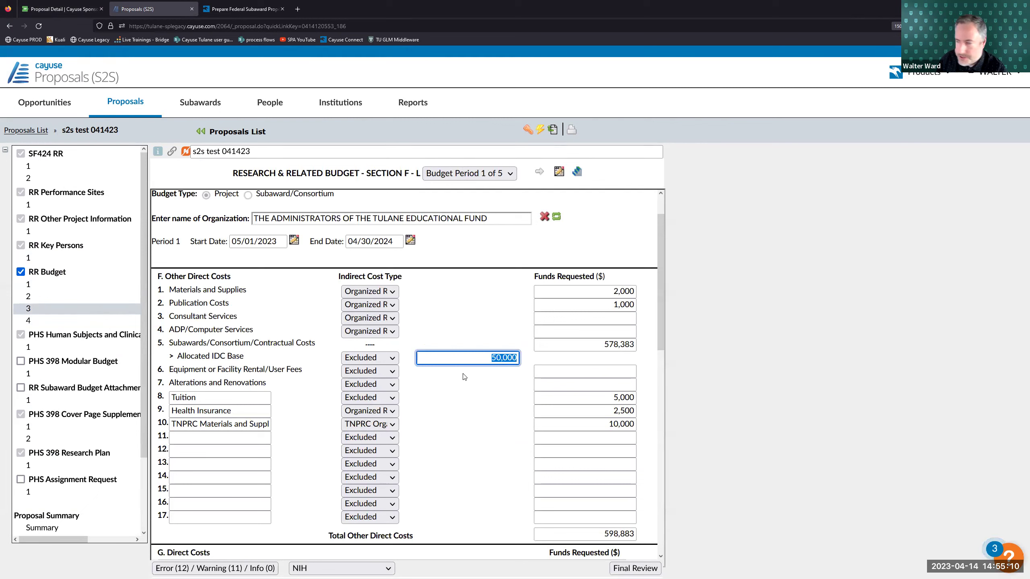
pyautogui.click(511, 339)
pyautogui.click(68, 401)
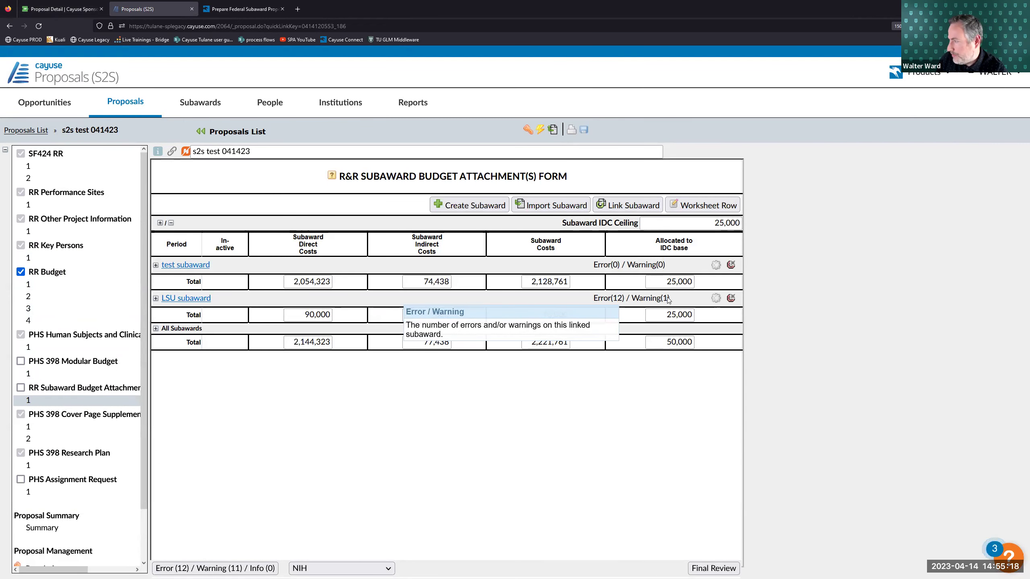
# - Unlink and delete the LSU subaward so only test subaward remains, then show the validation warnings
pyautogui.click(731, 299)
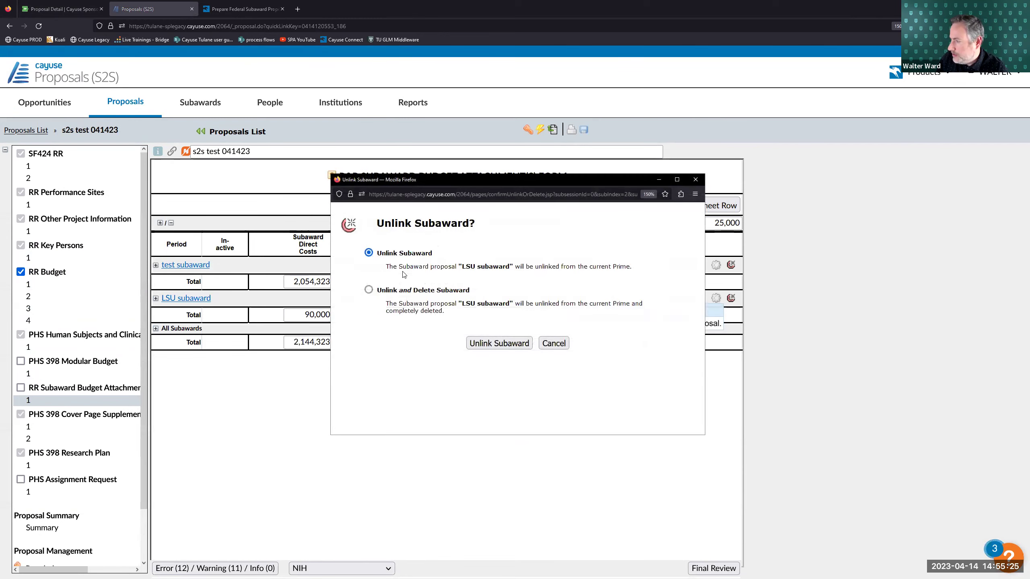
pyautogui.click(368, 290)
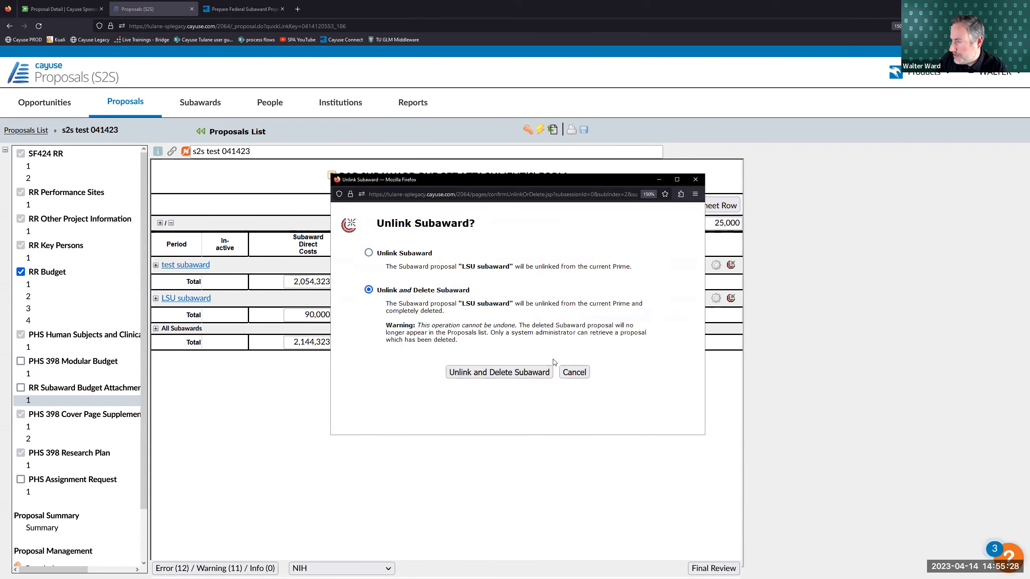
pyautogui.click(528, 372)
pyautogui.click(554, 335)
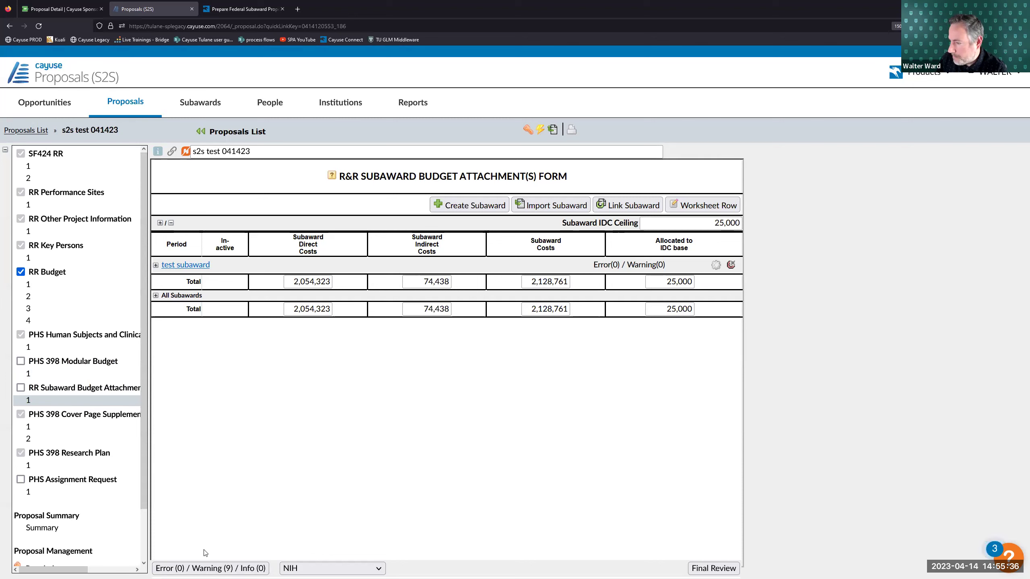
pyautogui.click(204, 568)
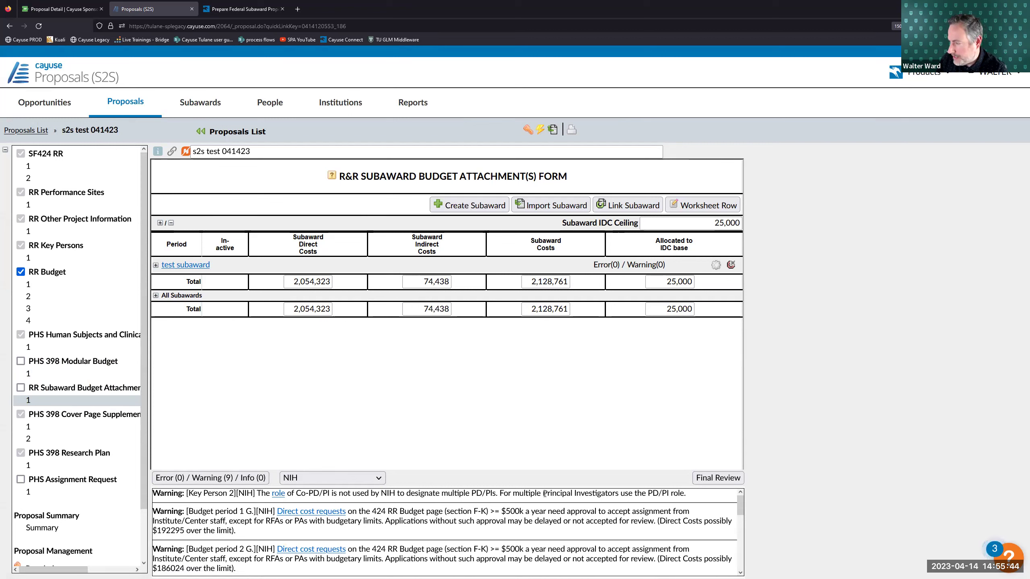
# - Change the test subaward key person's project role from Co-PD/PI to Co-Investigator in the linked subaward
pyautogui.click(278, 493)
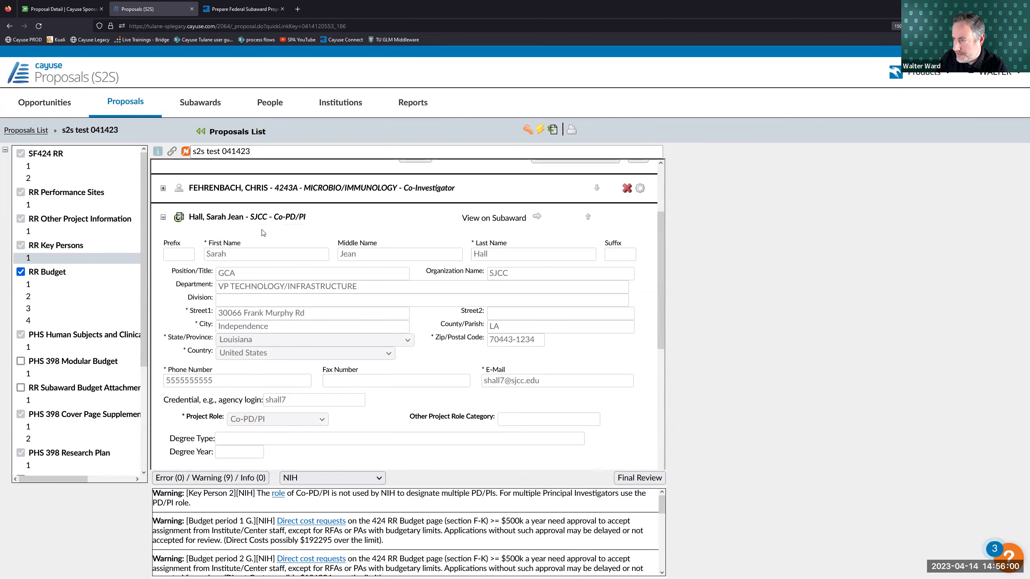
pyautogui.click(497, 218)
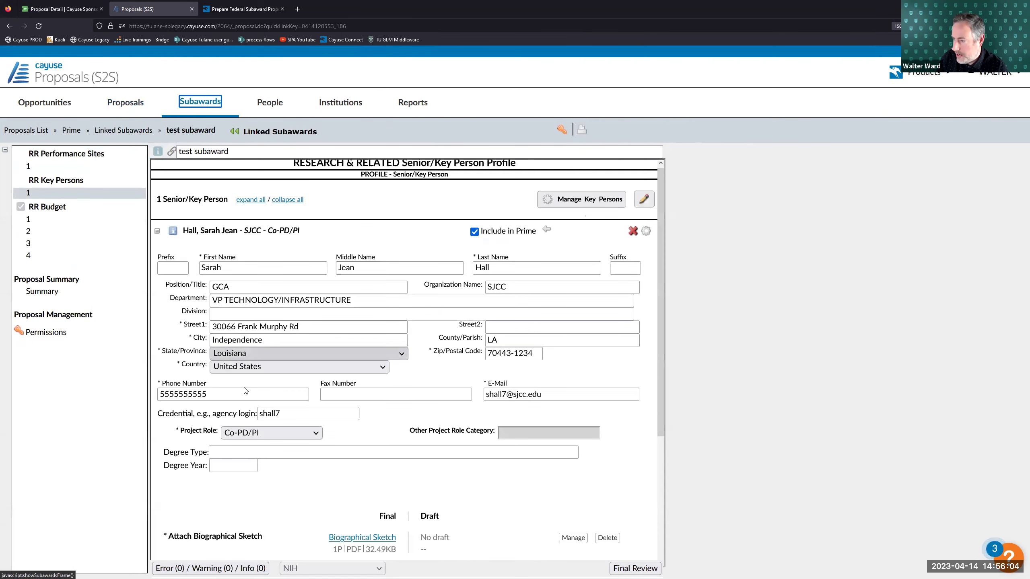
pyautogui.click(250, 433)
pyautogui.click(260, 274)
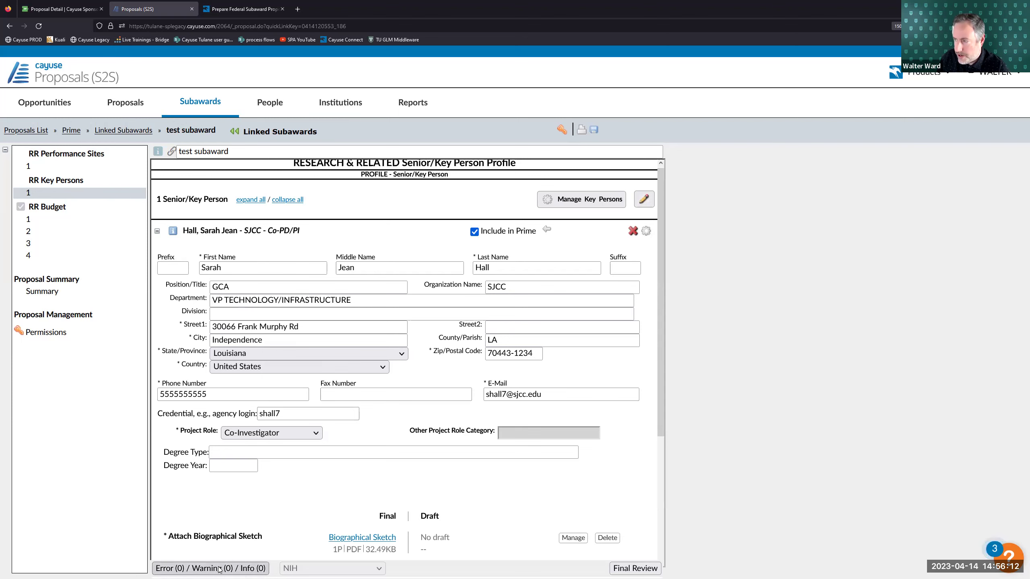
pyautogui.click(71, 130)
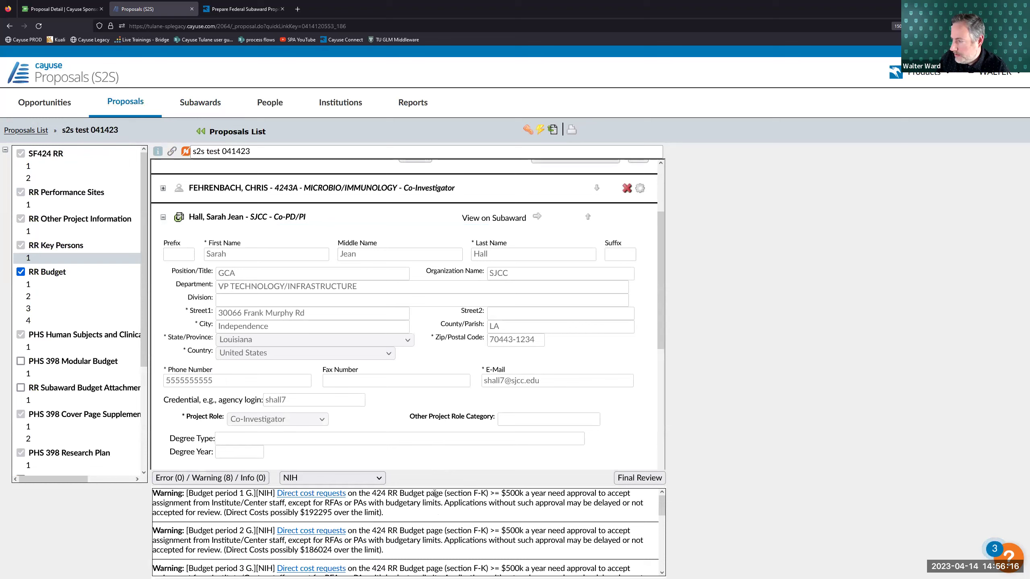
# - Tick RR Subaward Budget Attachment for submission, cutting warnings to 7, and open Consortium/Contractual Arrangements
pyautogui.scroll(-3, 261, 513)
pyautogui.scroll(3, 329, 505)
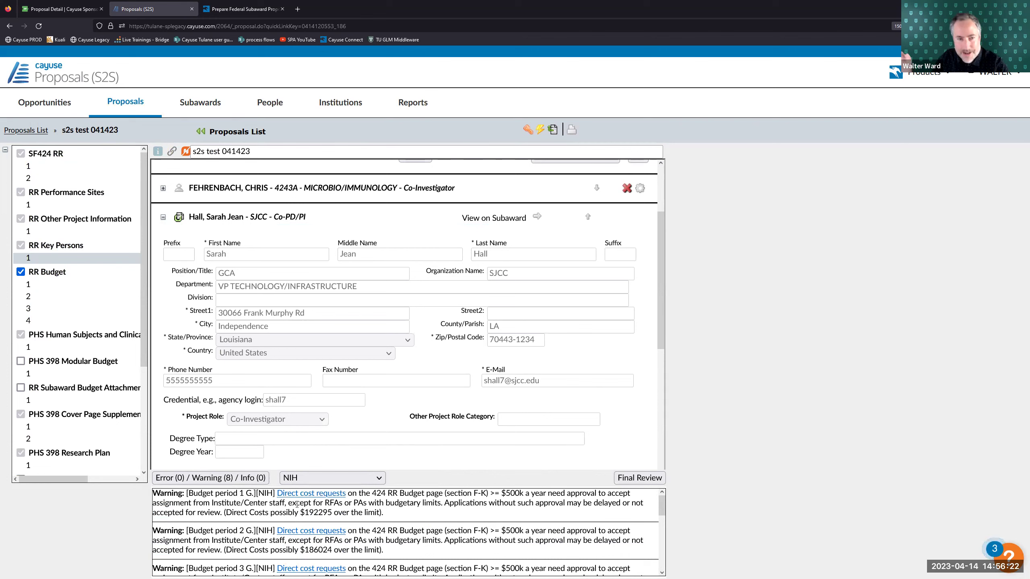
pyautogui.scroll(-5, 310, 507)
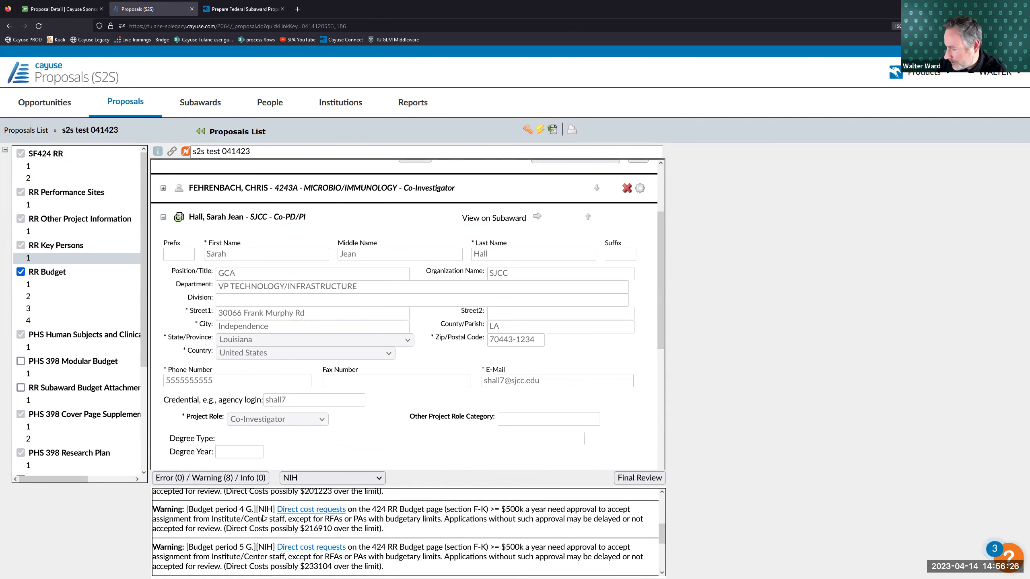
pyautogui.scroll(-2, 263, 518)
pyautogui.scroll(-2, 263, 517)
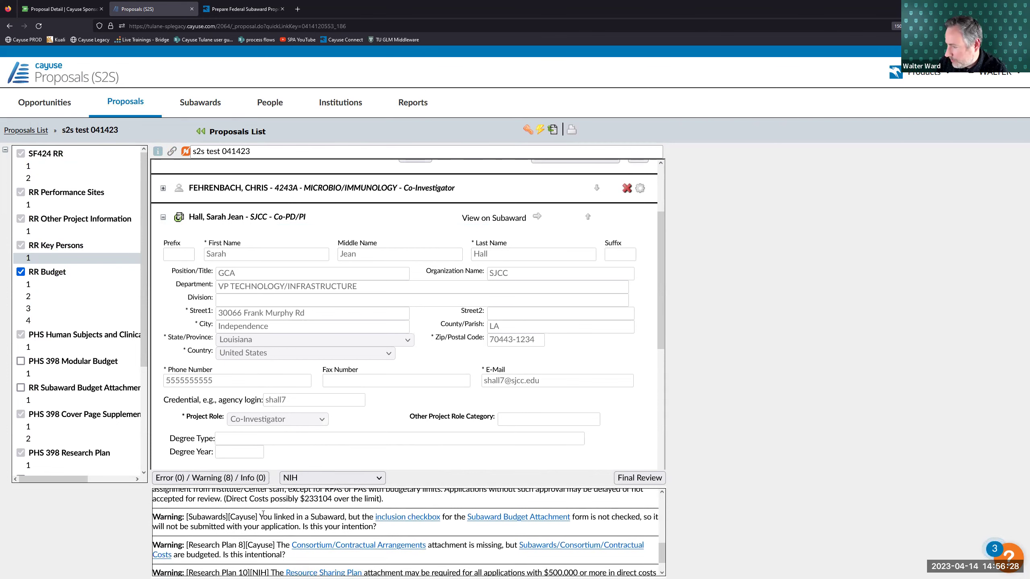
pyautogui.moveTo(229, 497); pyautogui.dragTo(287, 498)
pyautogui.click(328, 491)
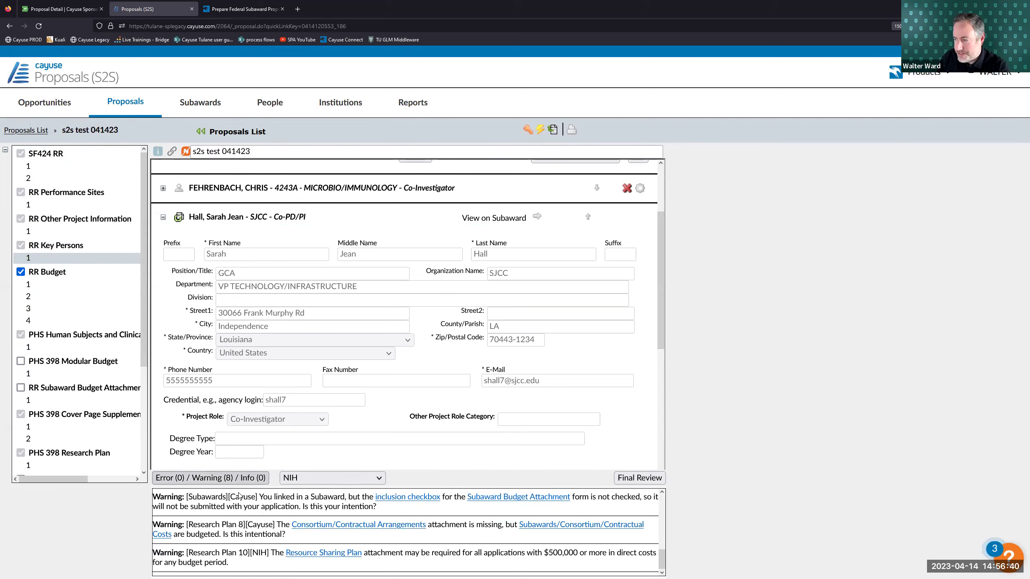
pyautogui.click(20, 388)
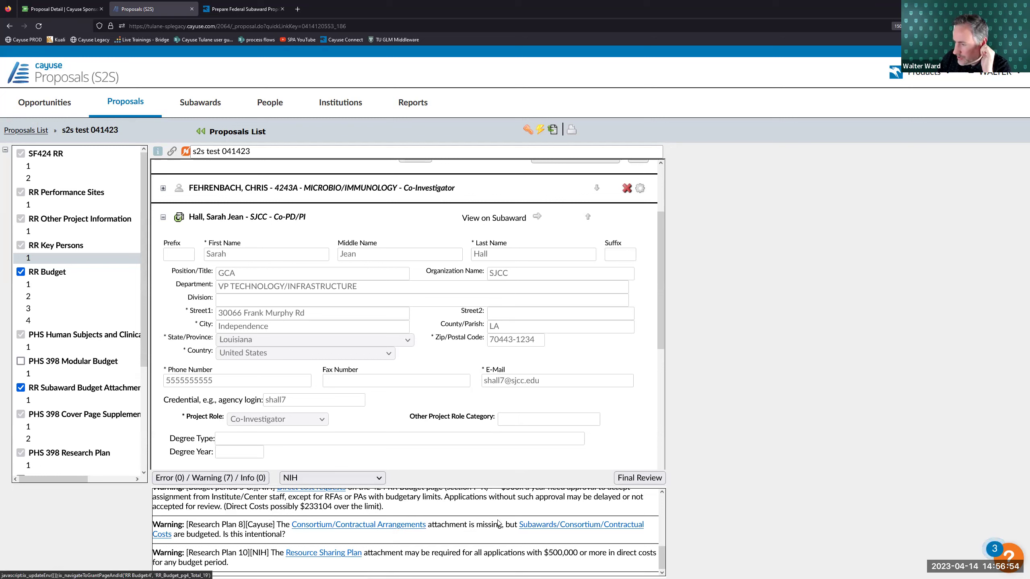
pyautogui.click(333, 525)
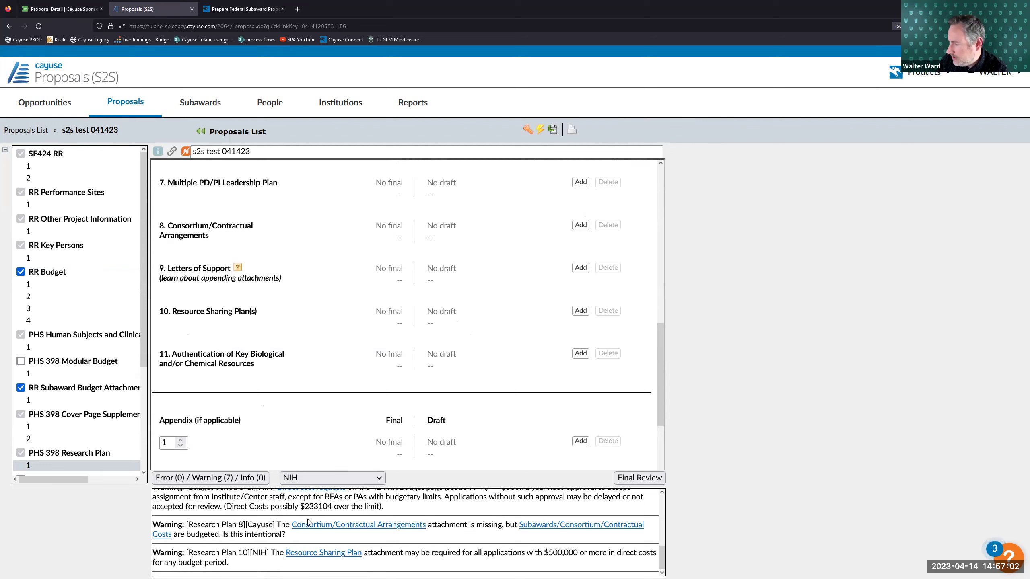
# - Collapse the warnings, view the PHS Assignment Request form for PA-GI-R01, then open budget period 1
pyautogui.doubleClick(257, 553)
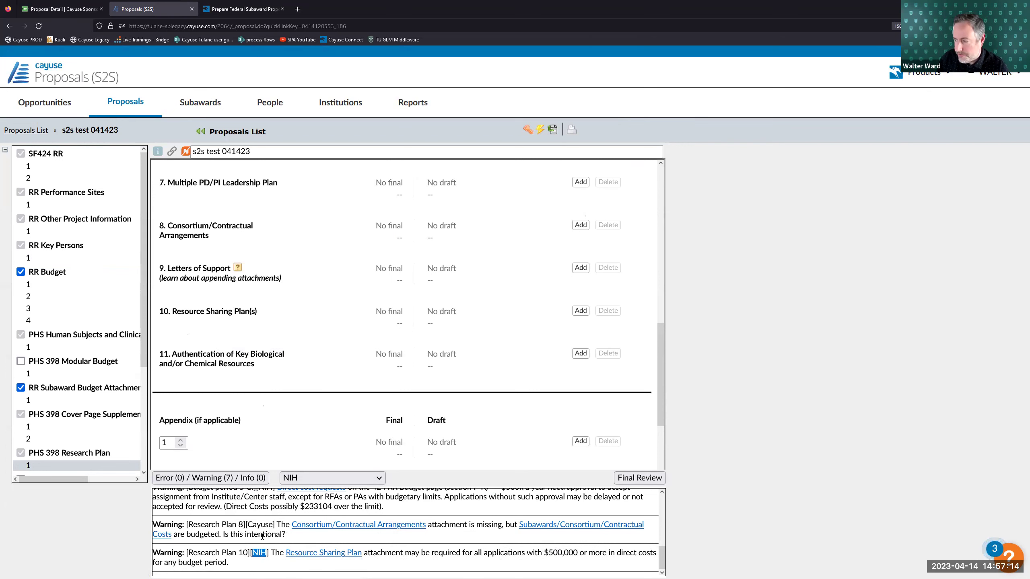
pyautogui.click(231, 478)
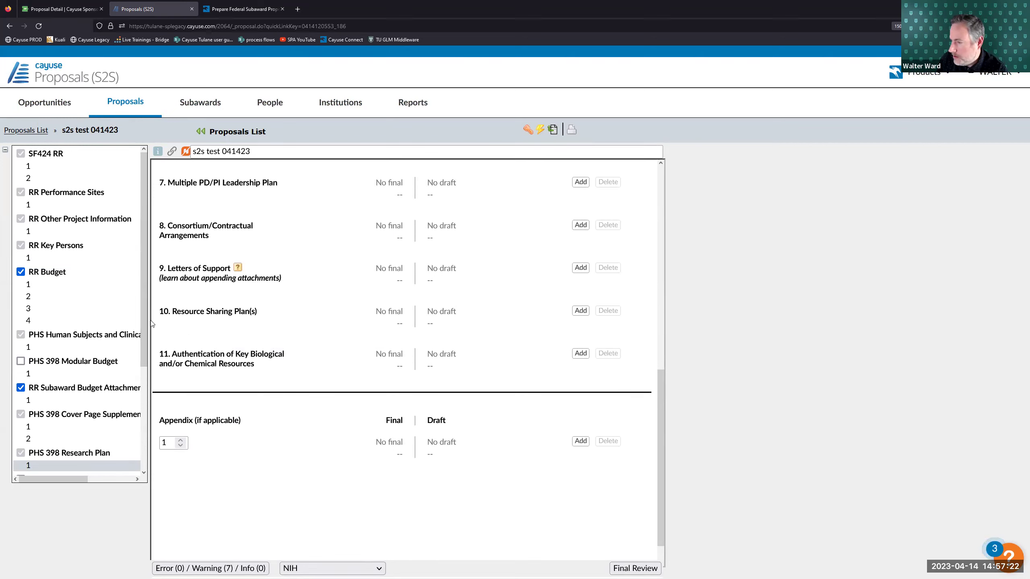
pyautogui.moveTo(145, 324); pyautogui.dragTo(147, 351)
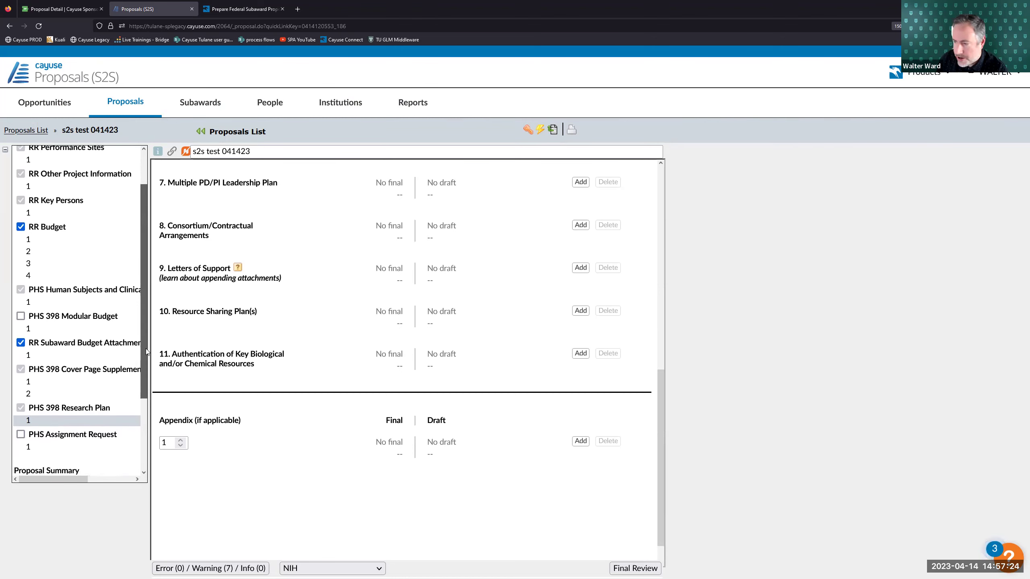
pyautogui.scroll(-2, 144, 361)
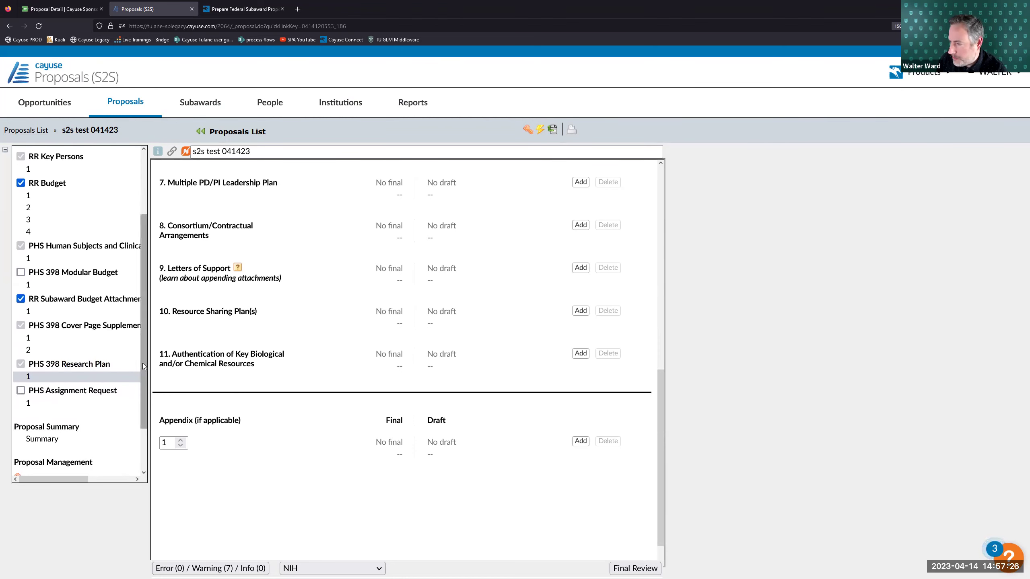
pyautogui.scroll(-1, 142, 364)
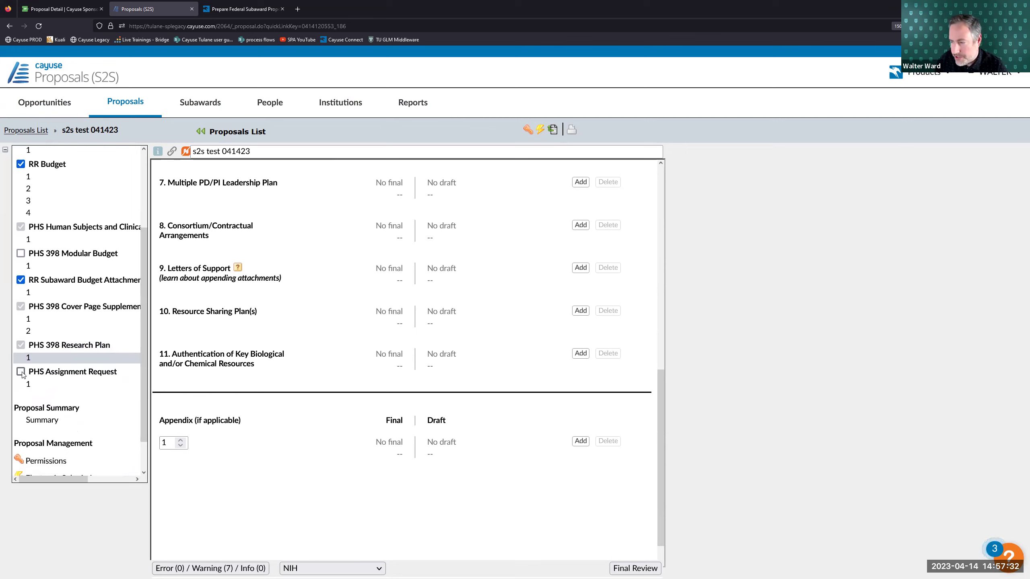
pyautogui.click(52, 382)
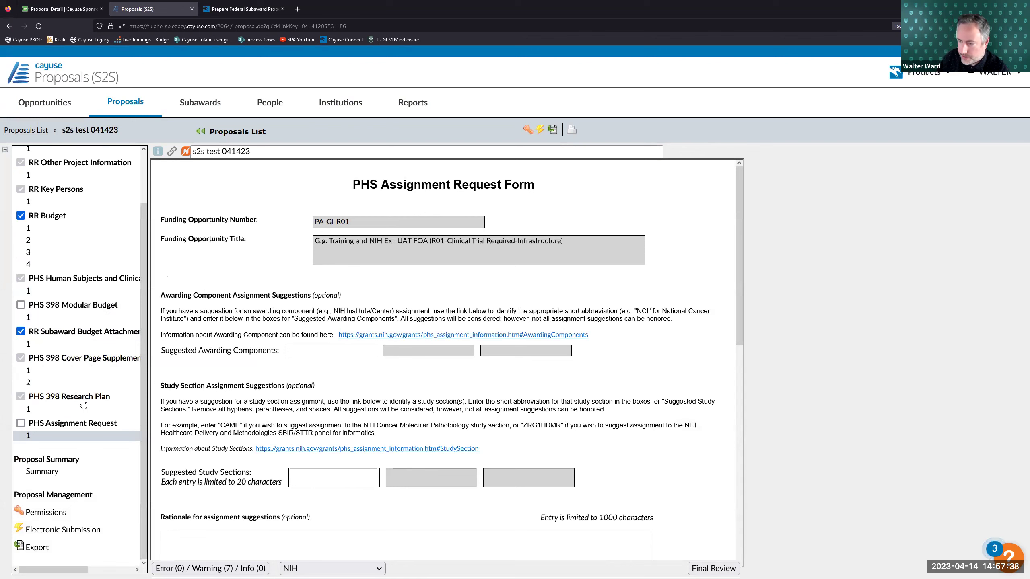
pyautogui.scroll(3, 81, 397)
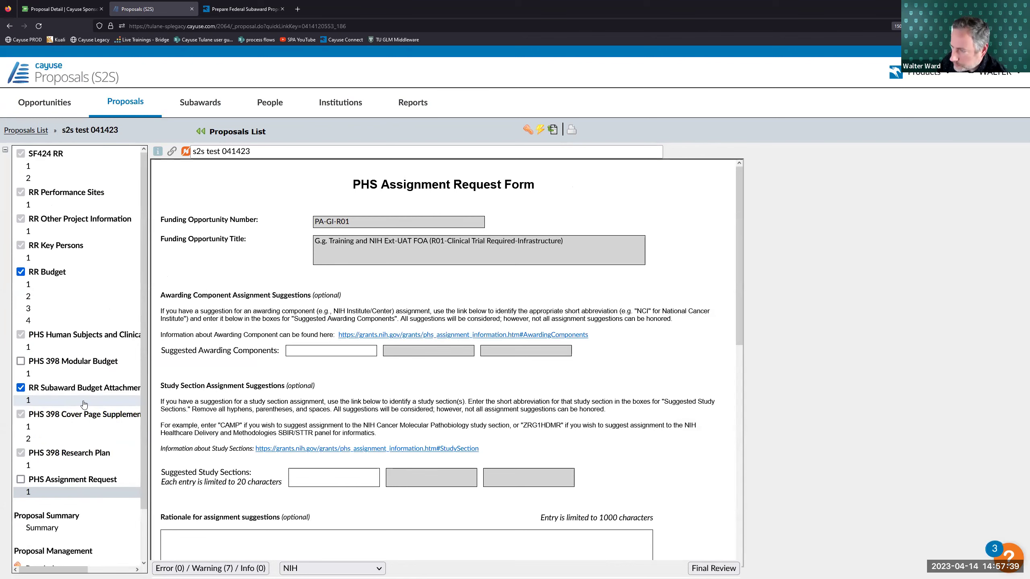
pyautogui.click(65, 286)
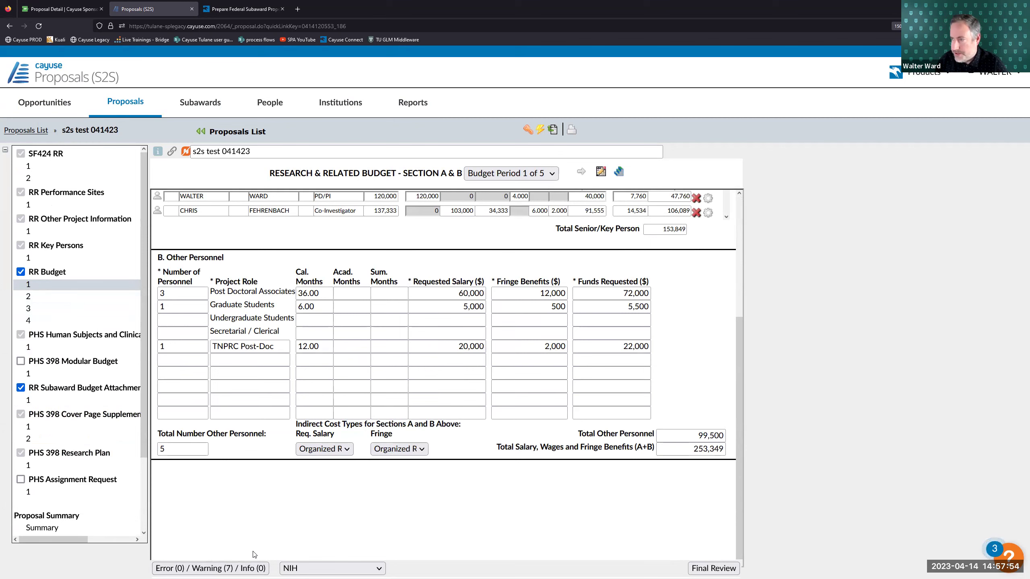
# - Browse Sponsored Projects' General Information, Key Personnel and Required Routing Documents, returning to the S2S period 1 budget
pyautogui.scroll(2, 206, 215)
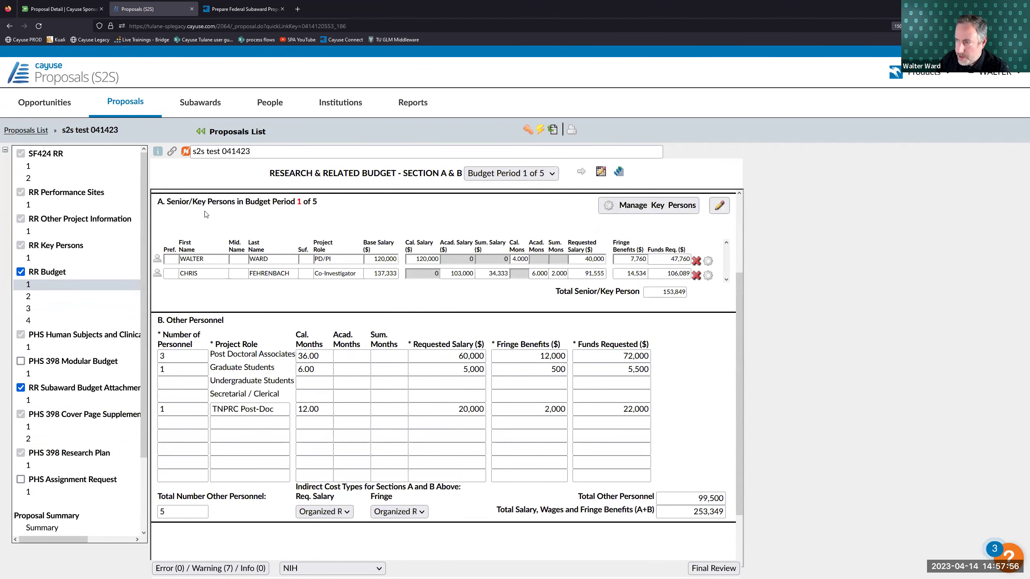
pyautogui.click(64, 9)
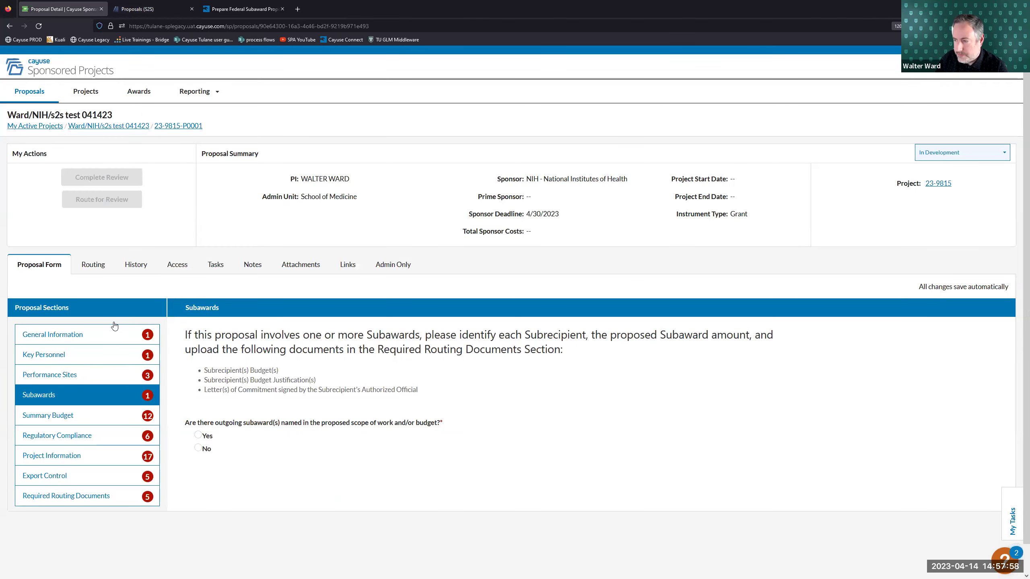
pyautogui.click(103, 335)
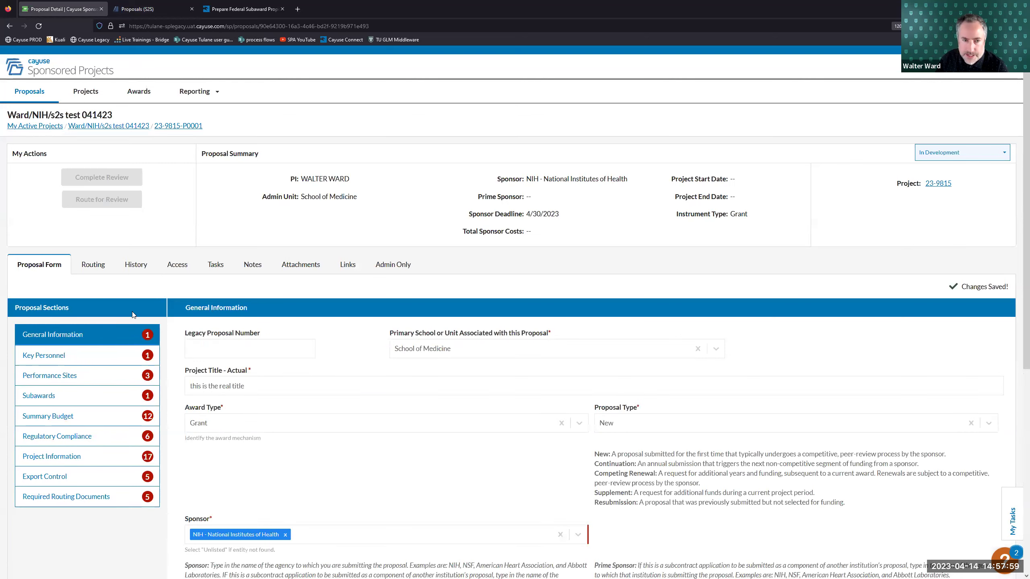
pyautogui.click(97, 354)
pyautogui.hotkey('ctrl', 'Tab')
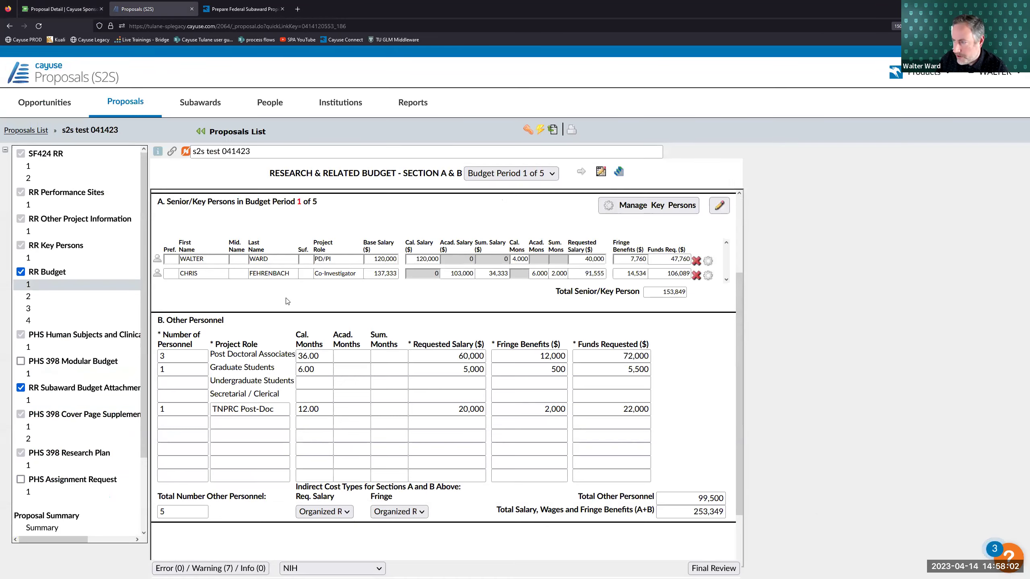
pyautogui.click(65, 8)
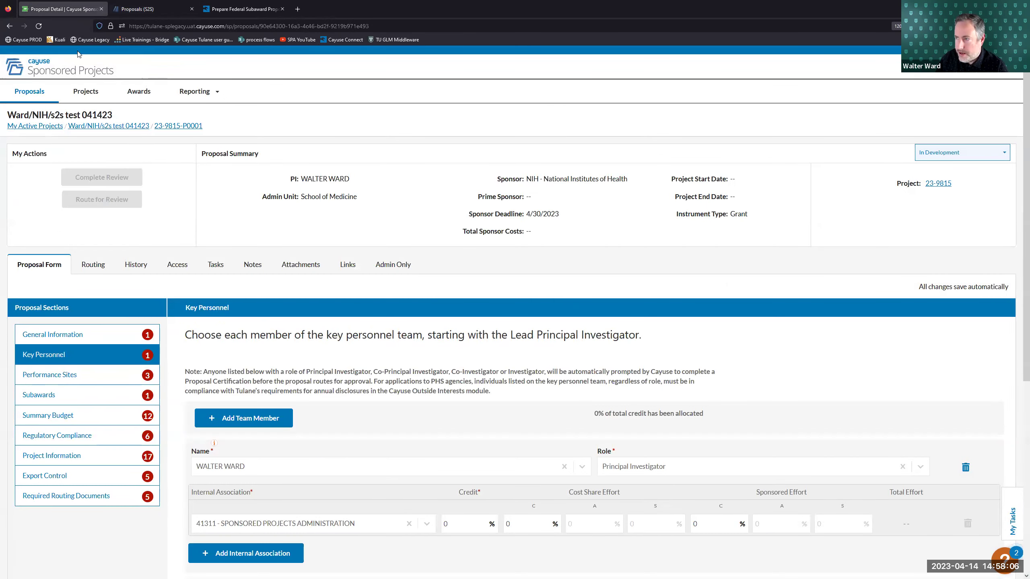
pyautogui.click(154, 9)
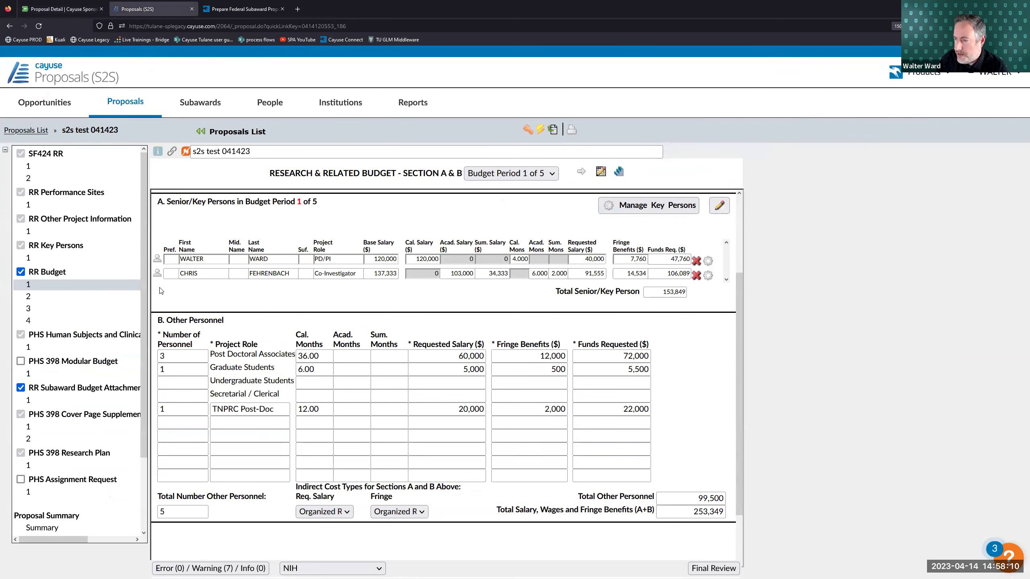
pyautogui.click(63, 9)
pyautogui.scroll(-3, 109, 369)
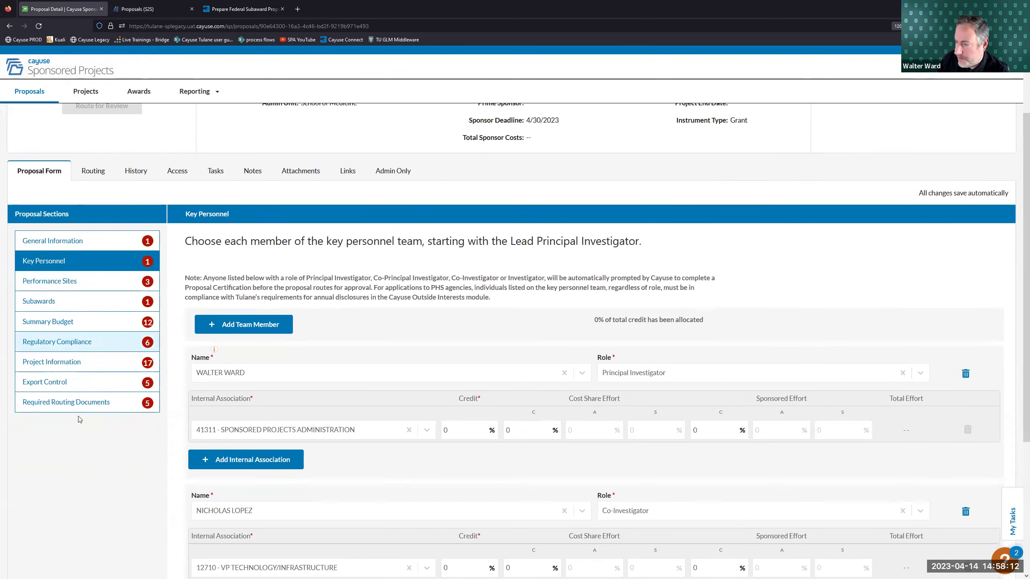
pyautogui.click(82, 395)
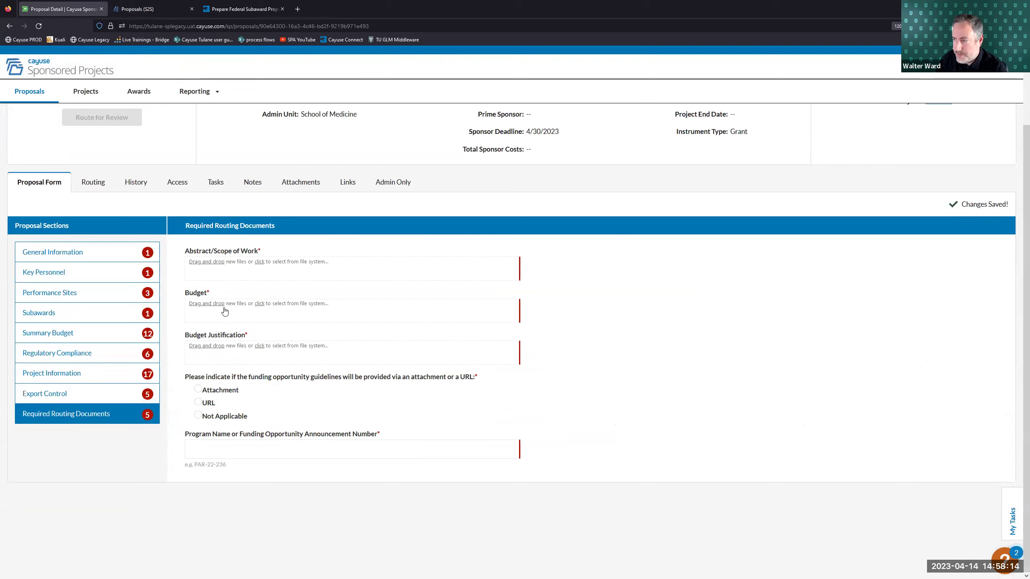
pyautogui.click(158, 9)
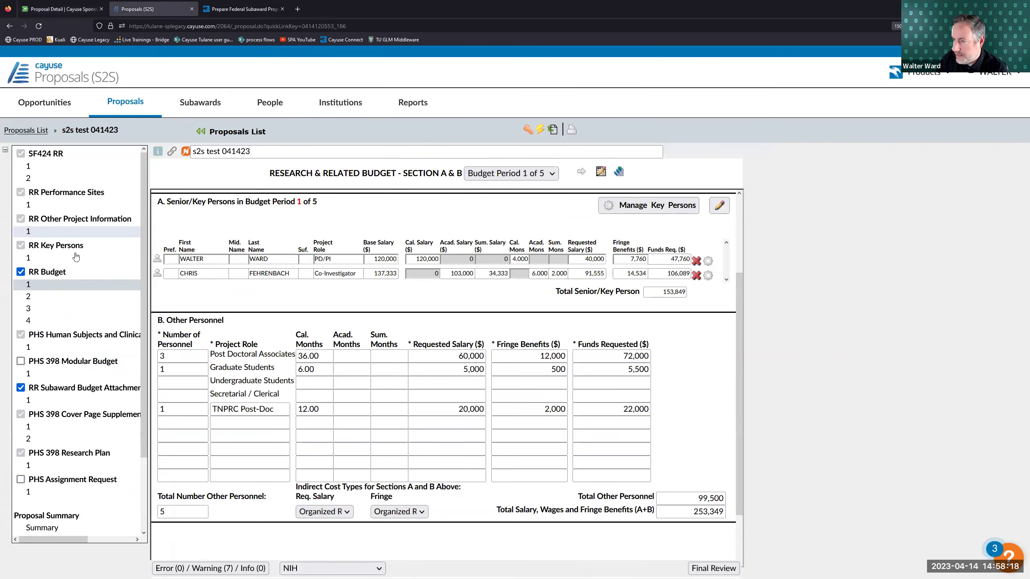
# - Generate the 17-page proposal PDF, skim it full-screen, close it, and go back to Sponsored Projects
pyautogui.click(551, 130)
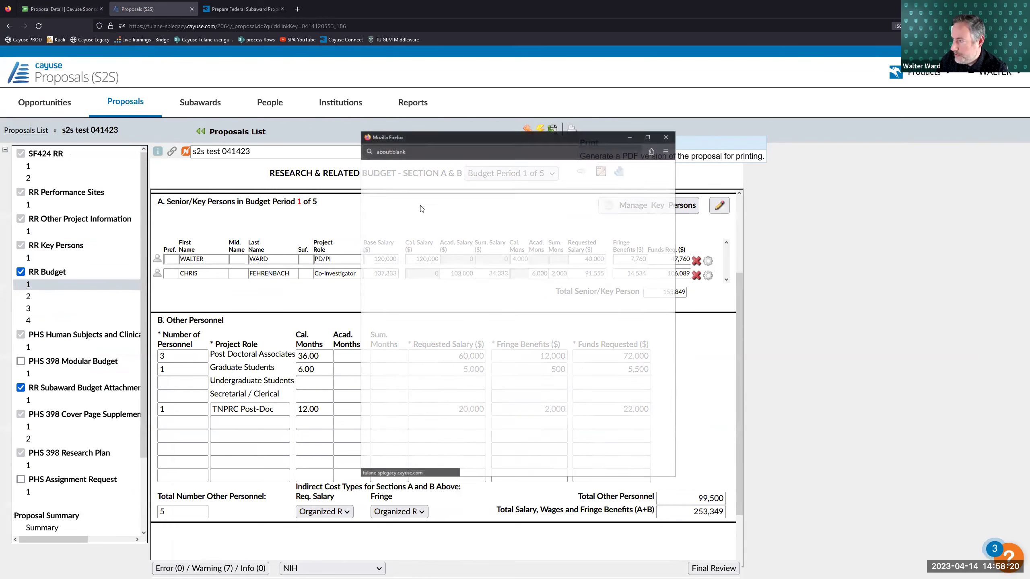
pyautogui.click(580, 298)
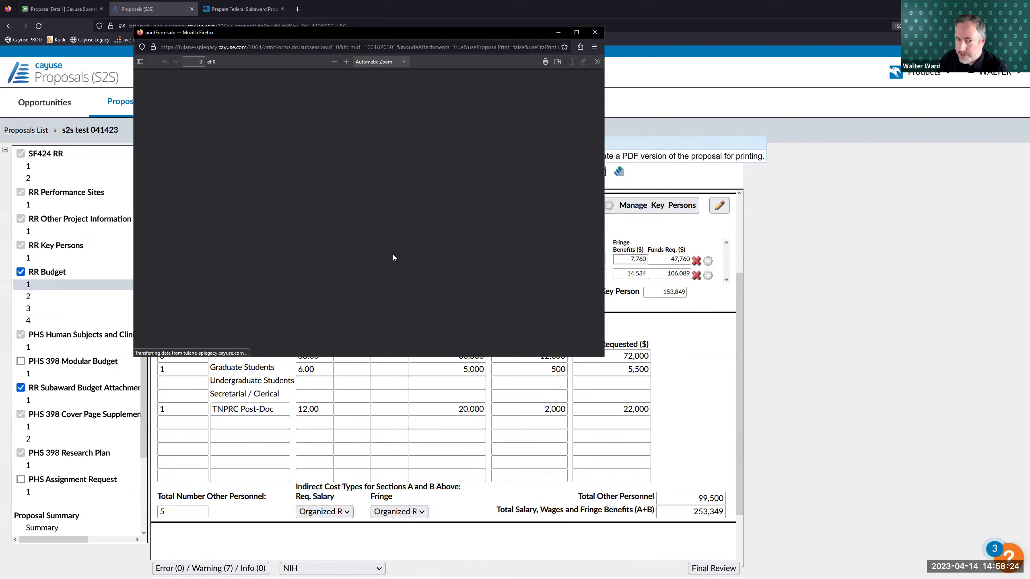
pyautogui.click(576, 32)
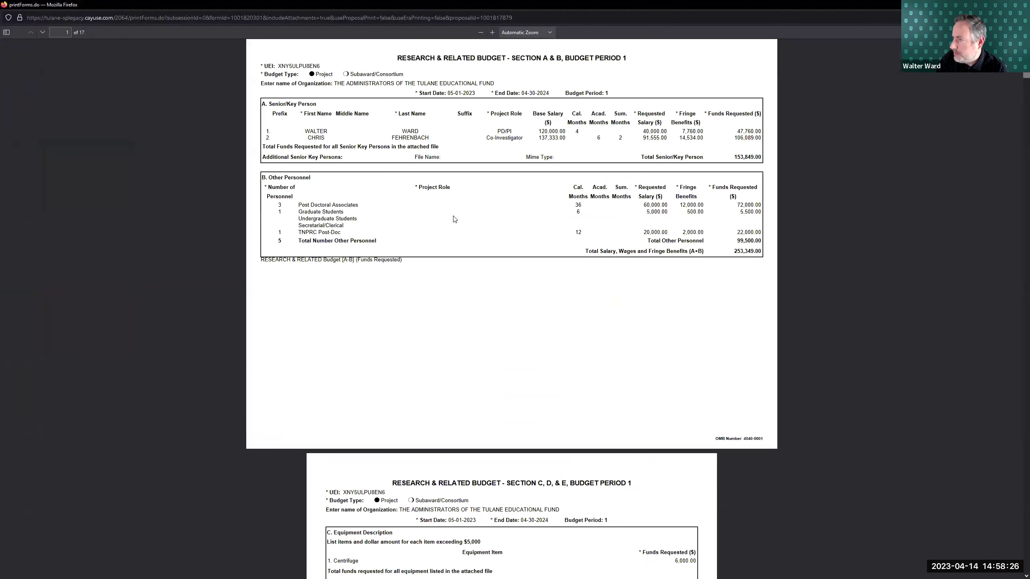
pyautogui.scroll(-15, 460, 244)
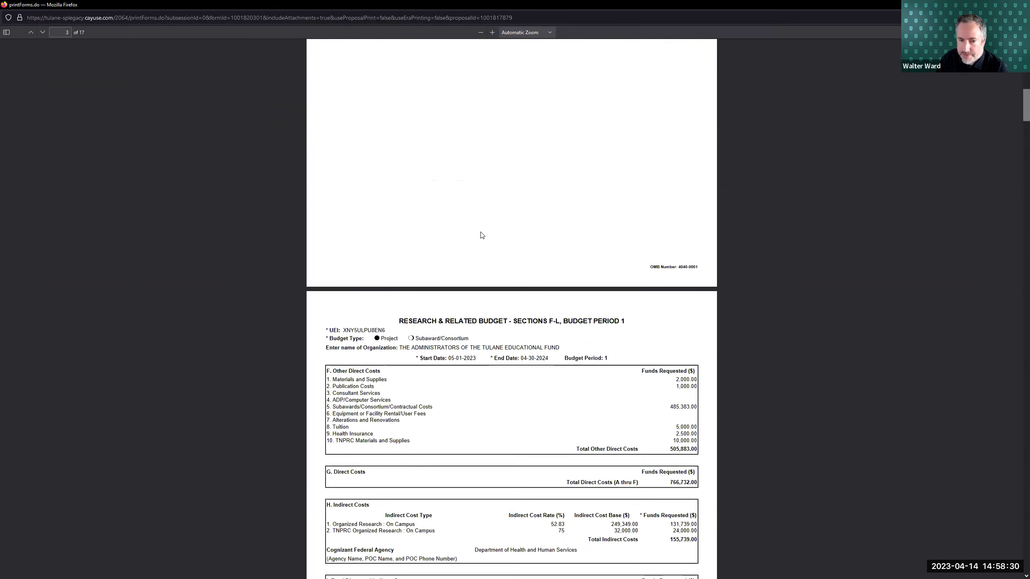
pyautogui.scroll(-3, 481, 236)
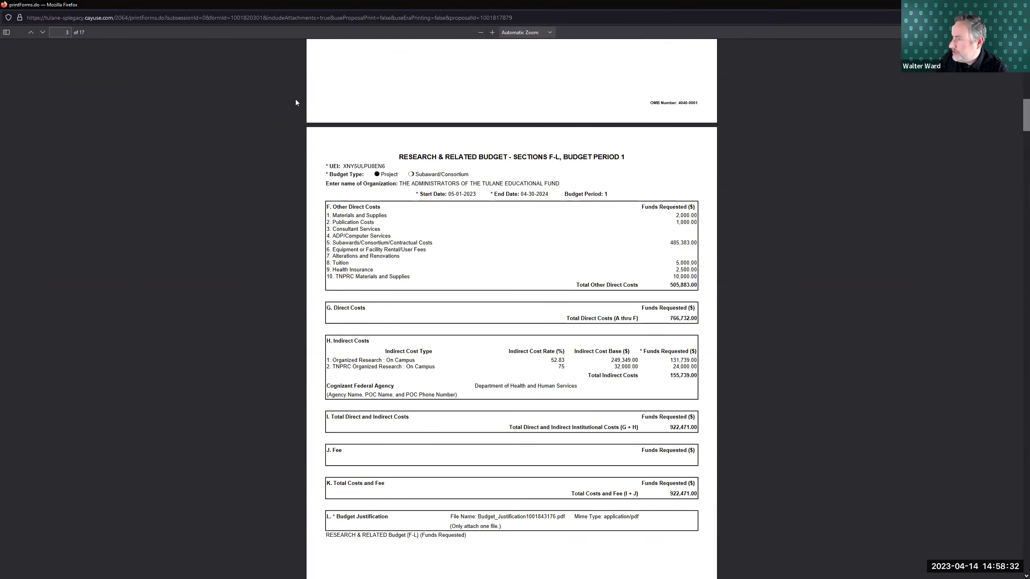
pyautogui.hotkey('ctrl', 'w')
pyautogui.hotkey('ctrl', 'shift', 'Tab')
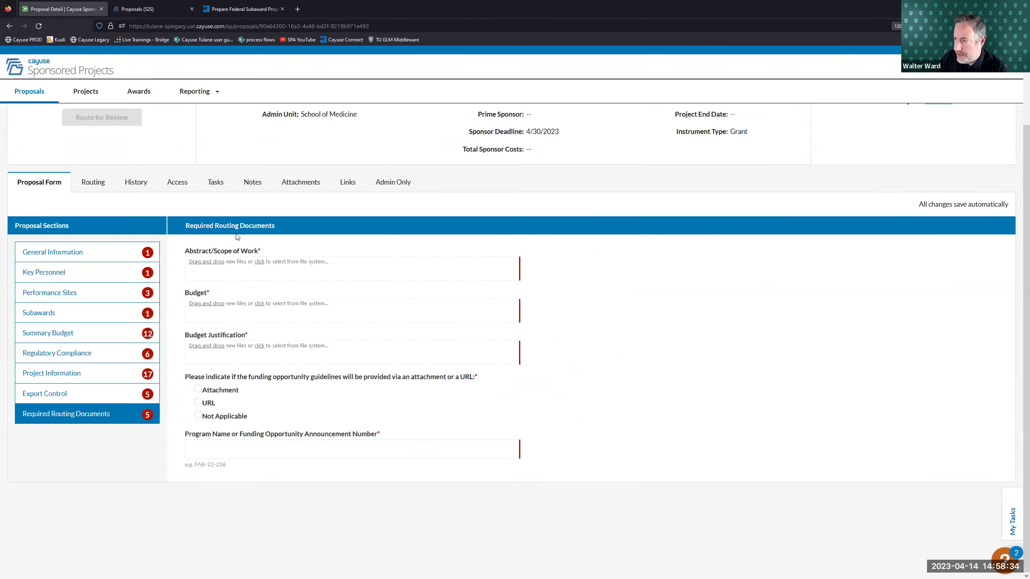
# - Confirm General Information links S2S record s2s test 041423, still Not Submitted, then return to the period 1 budget
pyautogui.click(154, 9)
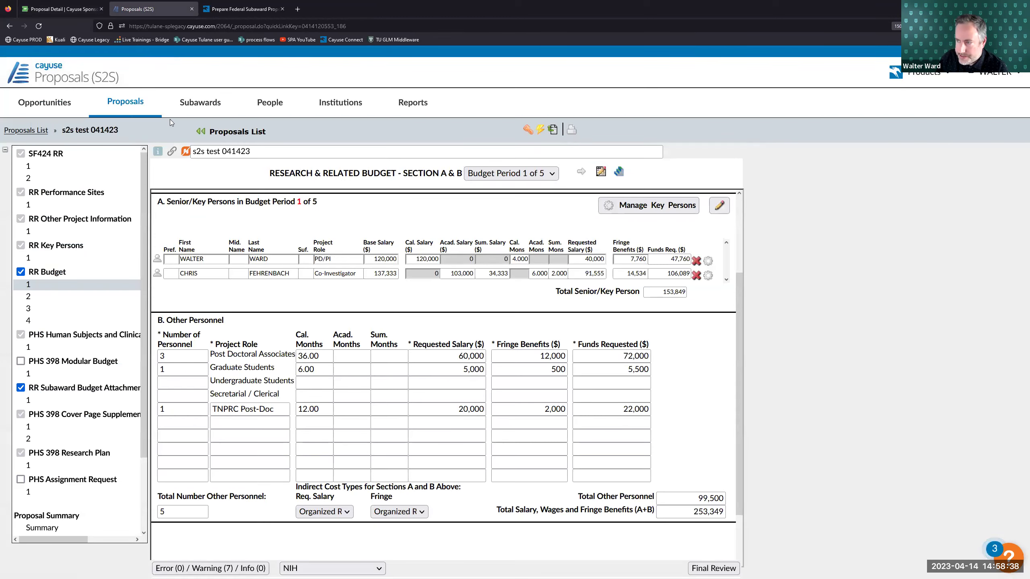
pyautogui.hotkey('ctrl', 'shift', 'Tab')
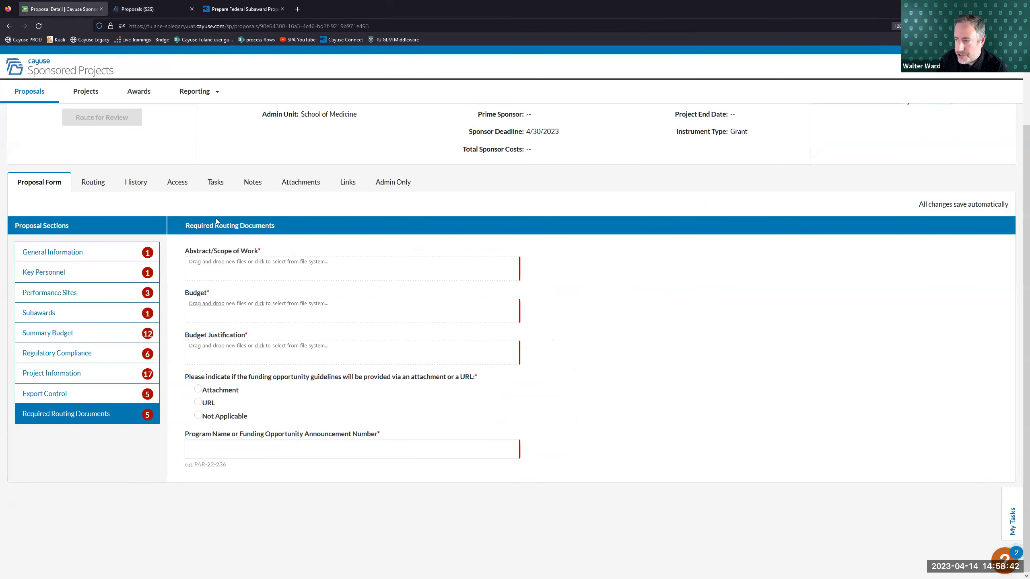
pyautogui.scroll(2, 215, 218)
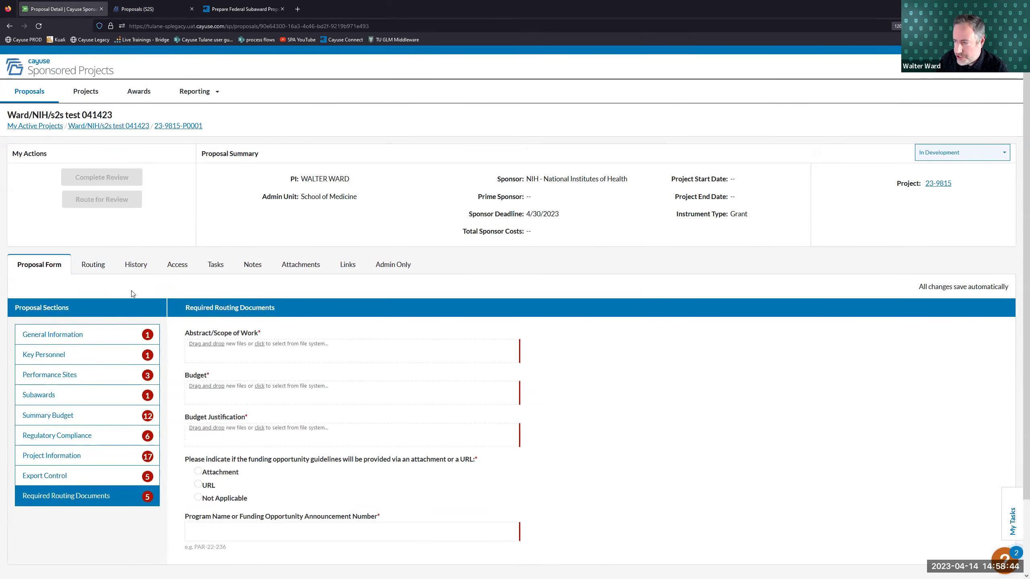
pyautogui.click(106, 335)
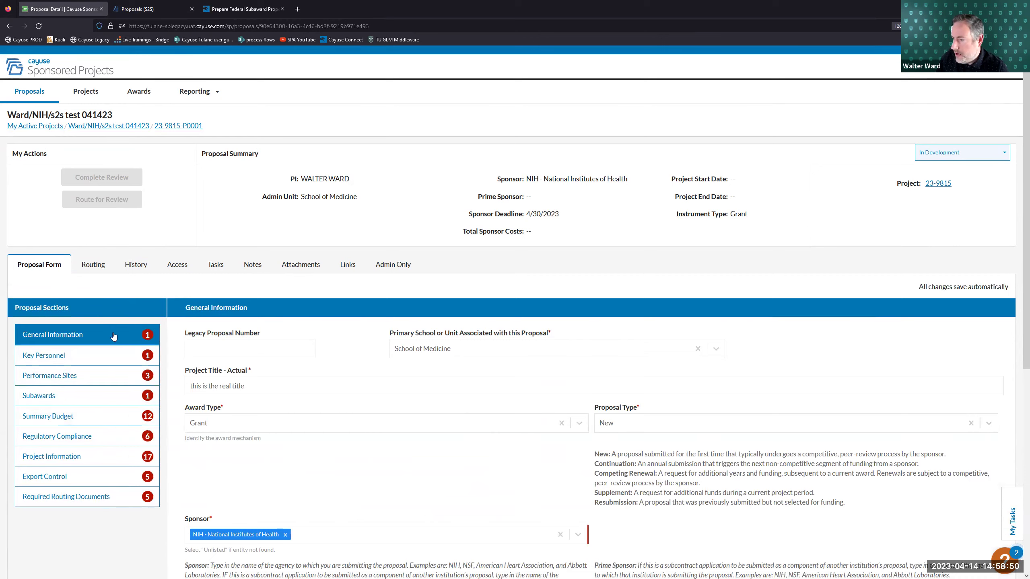
pyautogui.scroll(-6, 280, 329)
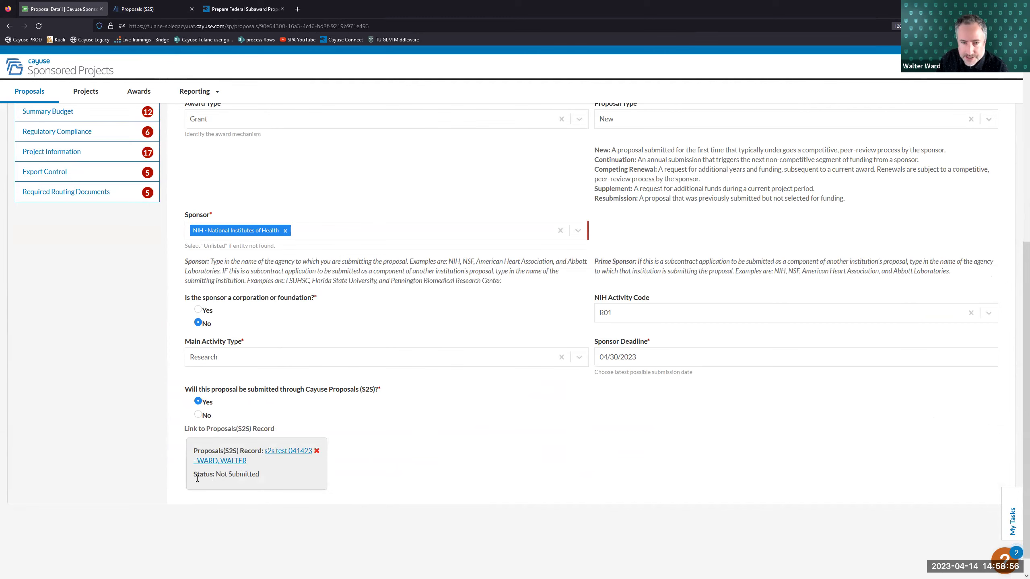
pyautogui.scroll(6, 209, 478)
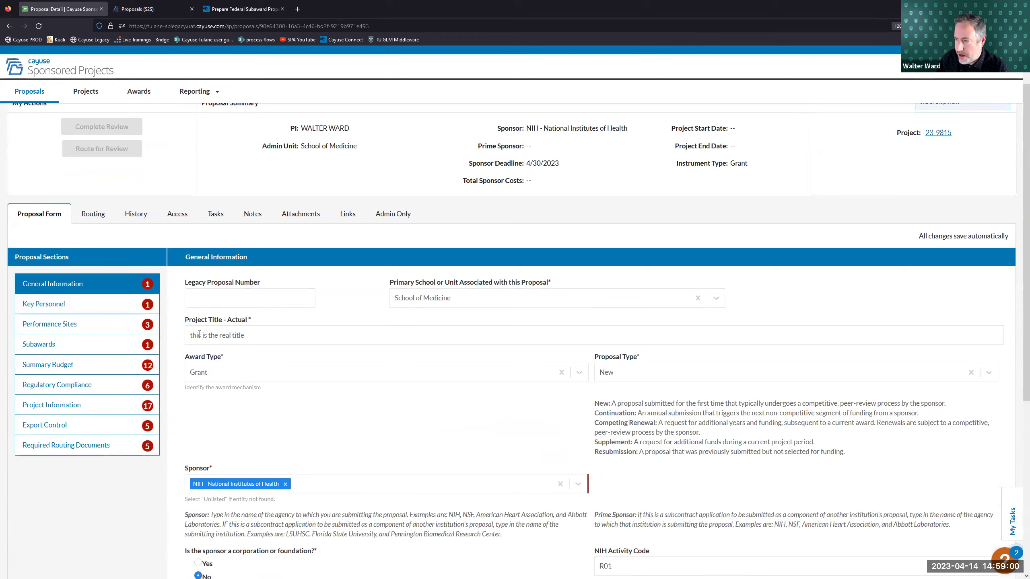
pyautogui.scroll(1, 199, 334)
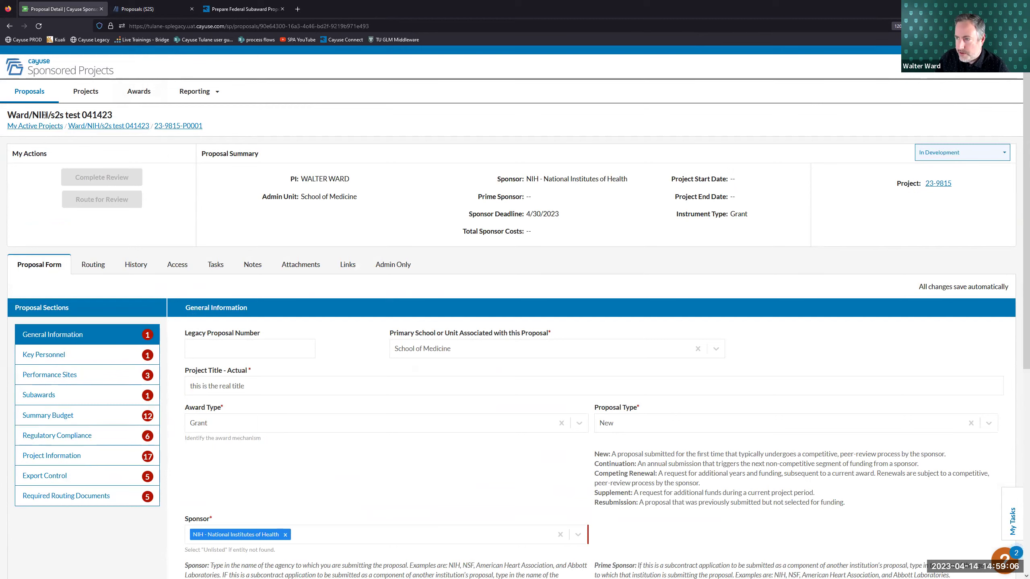
pyautogui.scroll(-6, 184, 380)
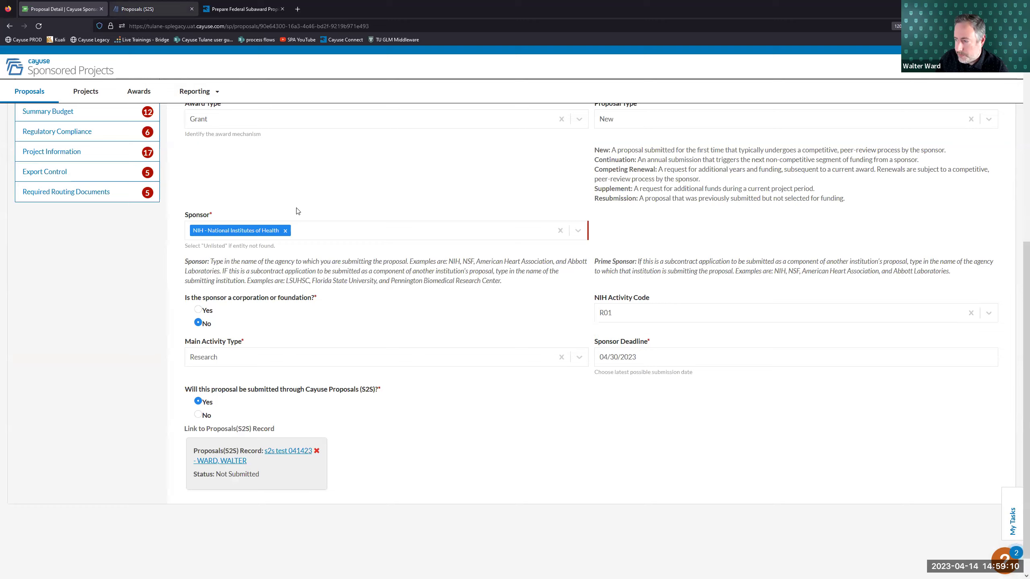
pyautogui.click(144, 9)
pyautogui.scroll(-2, 69, 328)
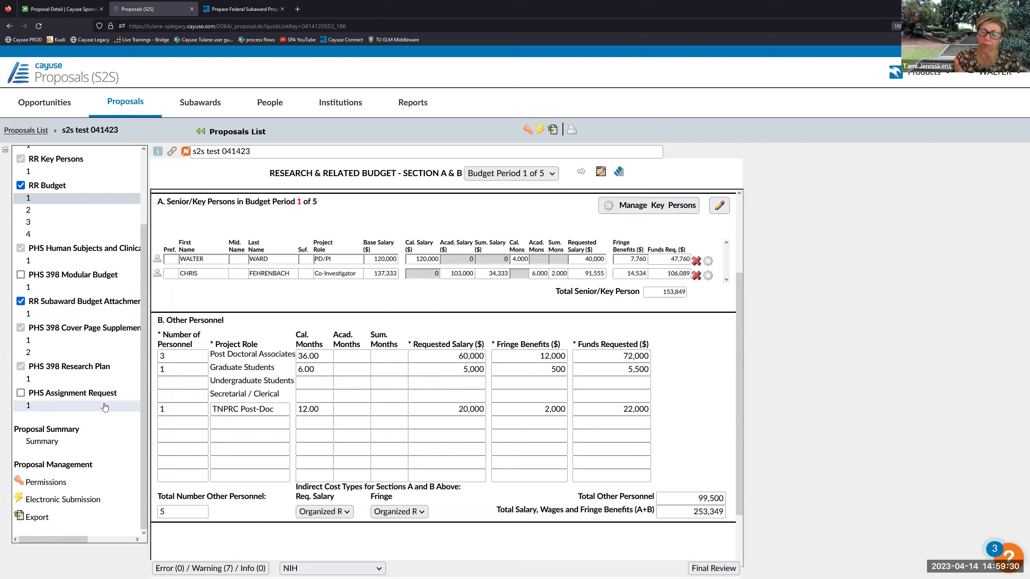
pyautogui.click(80, 15)
pyautogui.scroll(3, 224, 288)
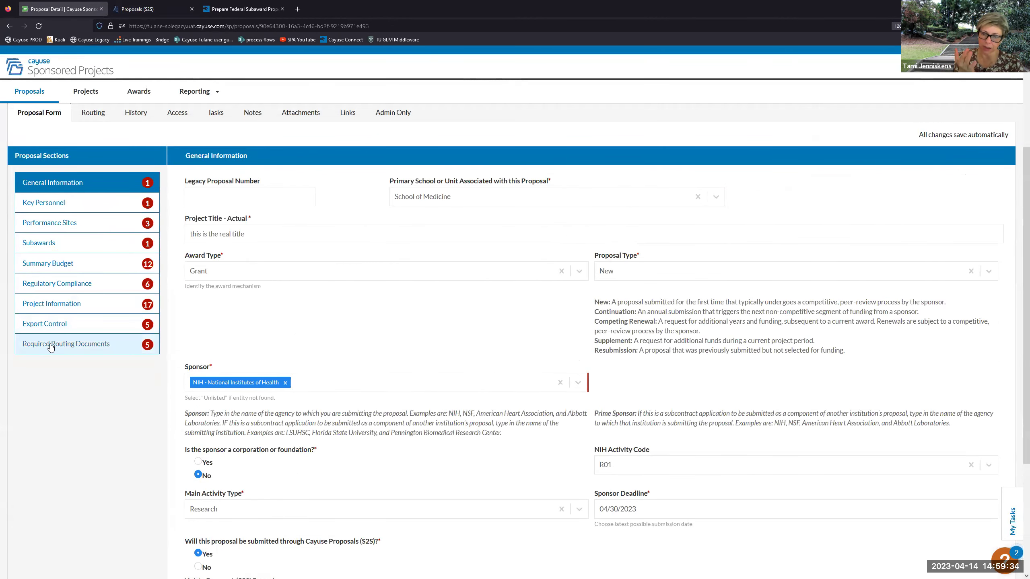
pyautogui.click(55, 346)
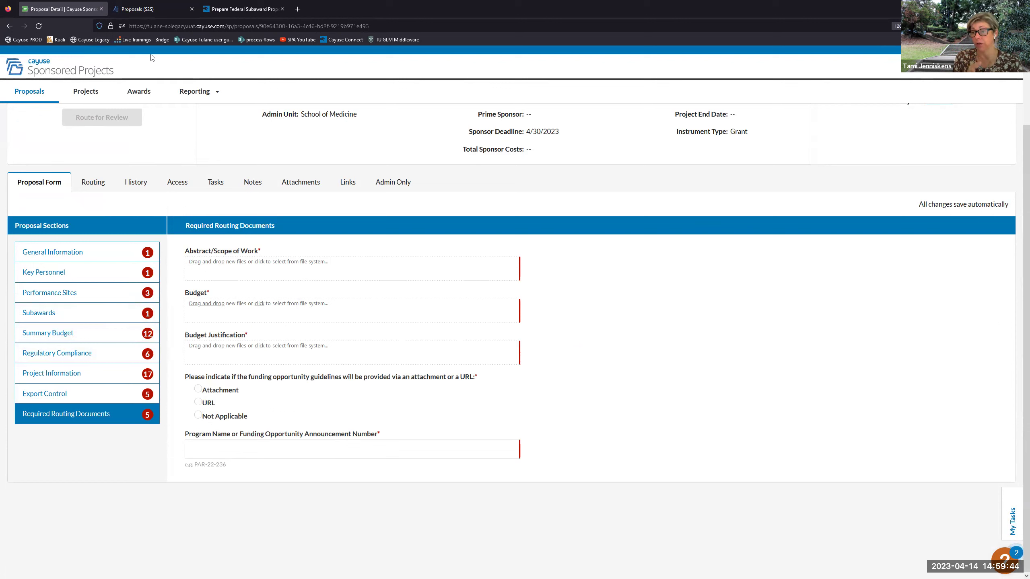
pyautogui.click(140, 12)
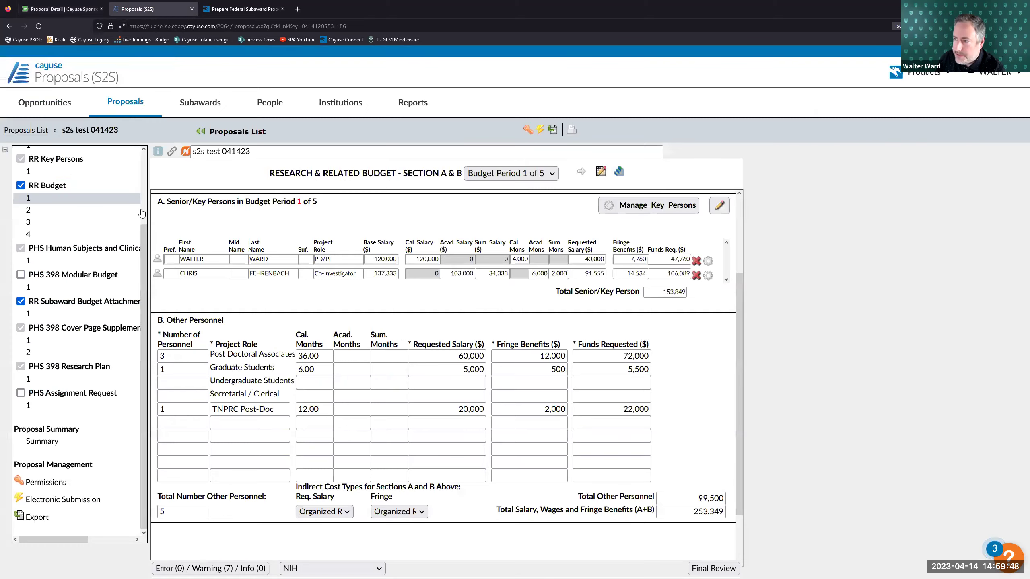
pyautogui.click(57, 6)
pyautogui.click(132, 3)
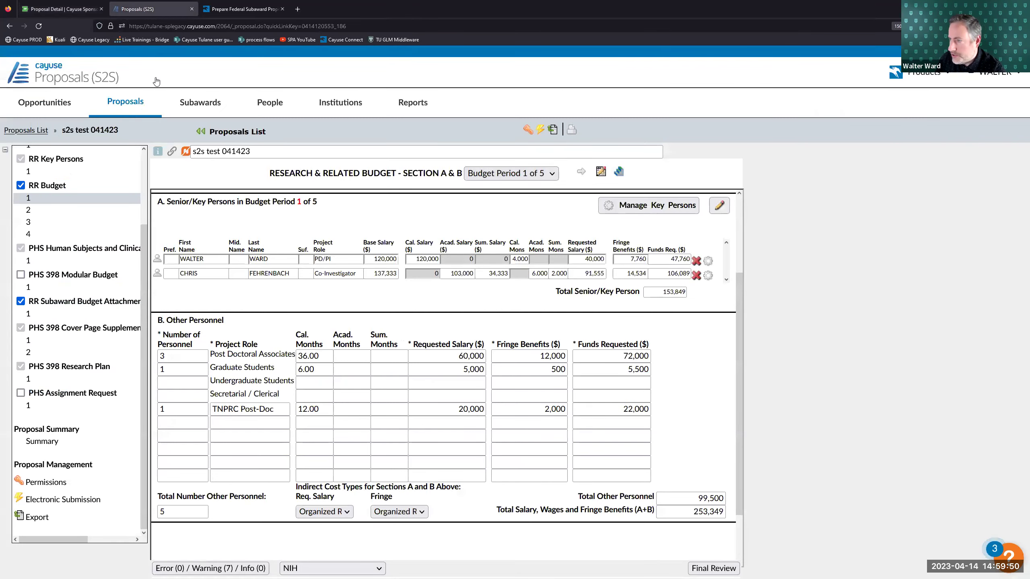
pyautogui.click(81, 9)
pyautogui.click(140, 8)
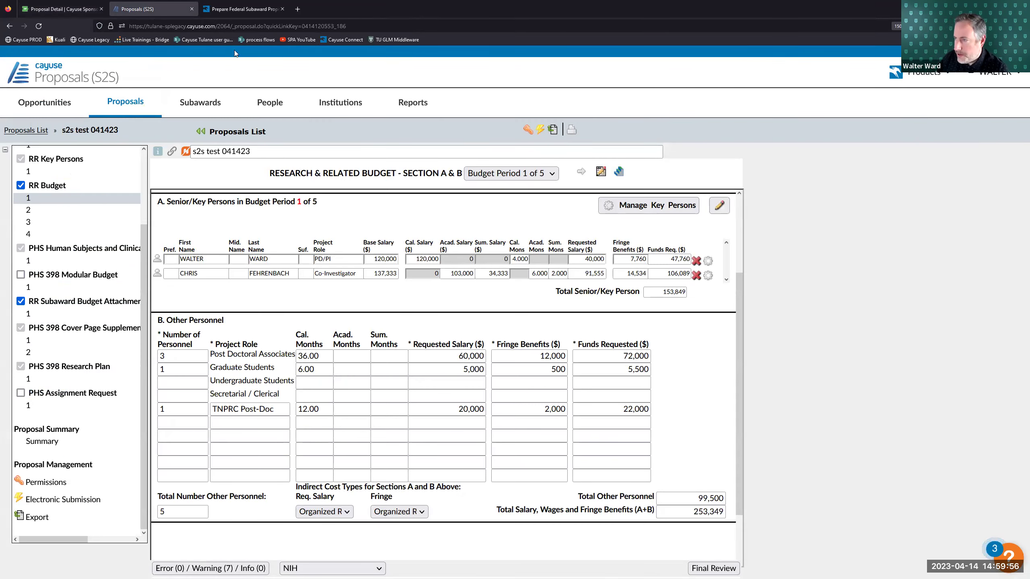
pyautogui.click(63, 9)
pyautogui.click(112, 292)
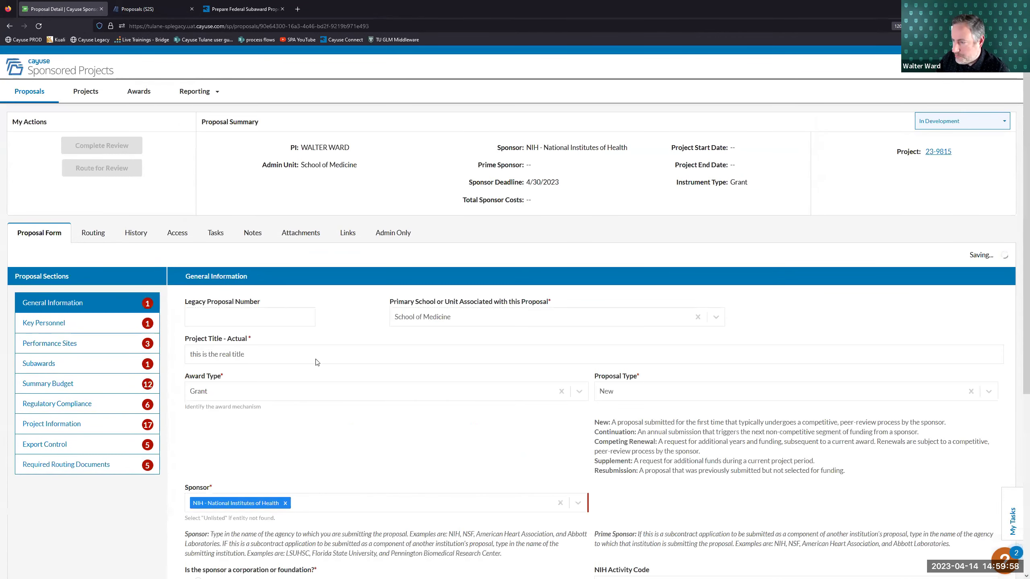
pyautogui.scroll(-6, 106, 153)
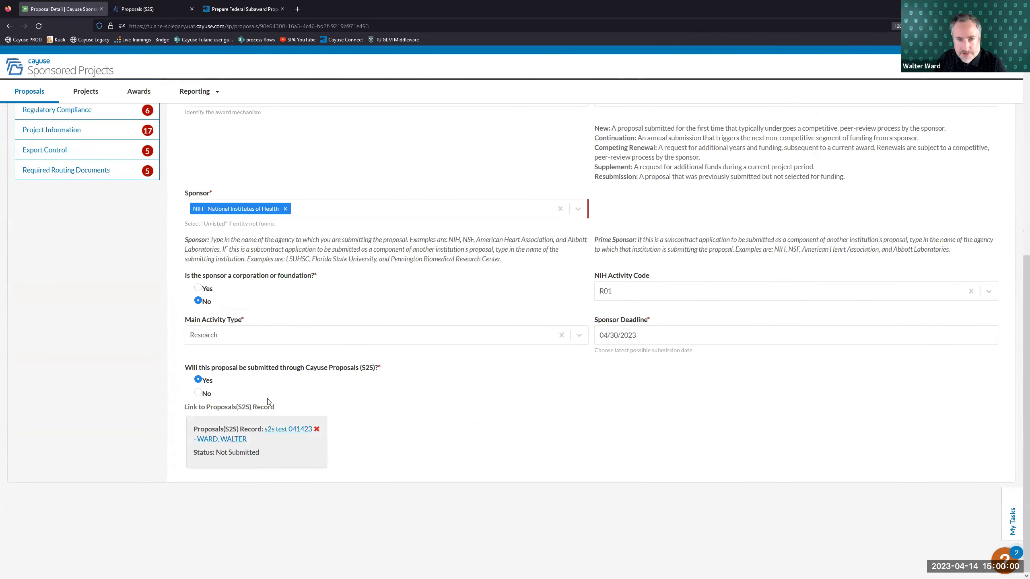
pyautogui.click(153, 9)
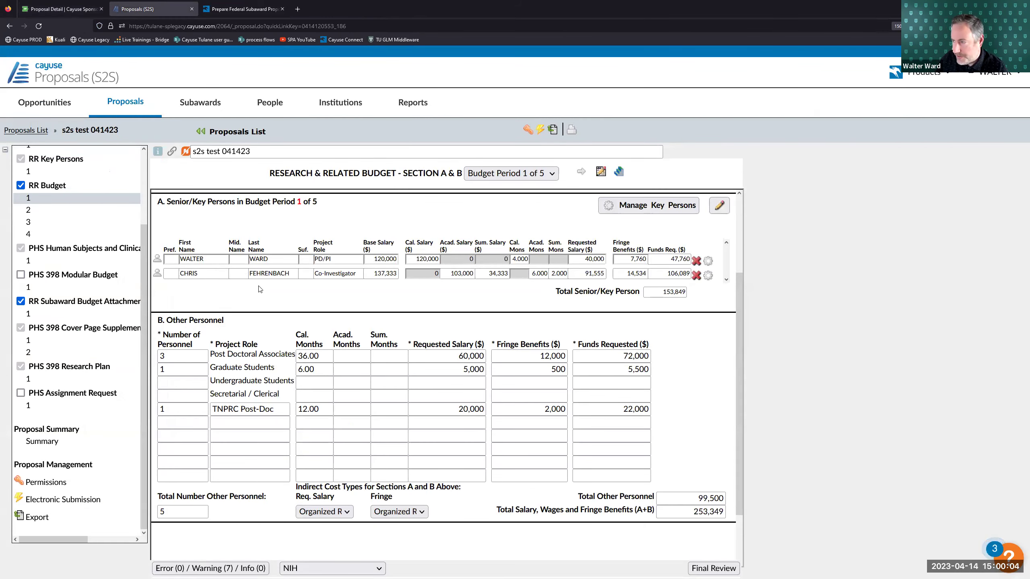
# - Go back to the Ward/NIH/s2s test 041423 proposal record and show its General Information section
pyautogui.scroll(-2, 261, 290)
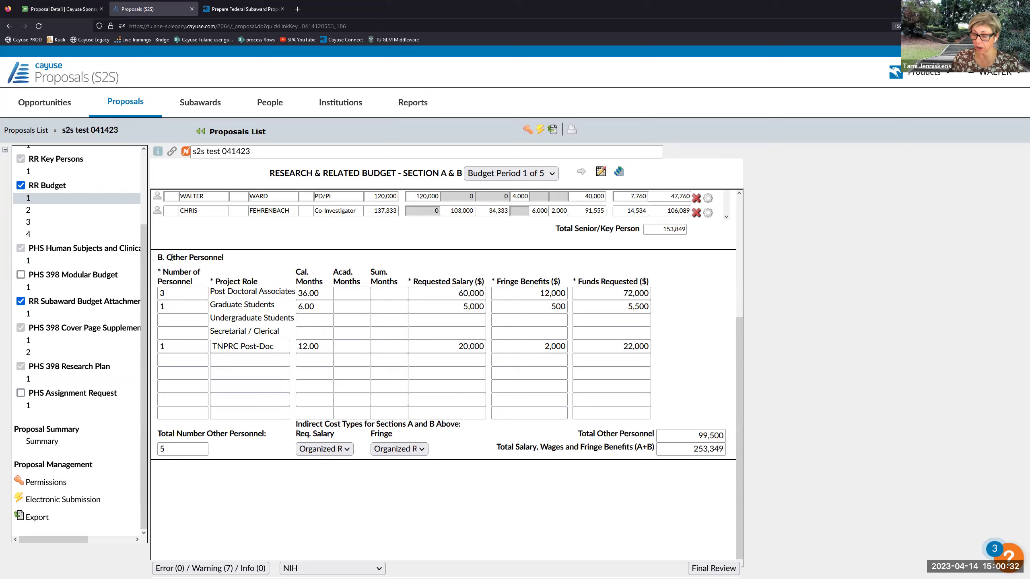
pyautogui.click(72, 4)
pyautogui.scroll(6, 271, 264)
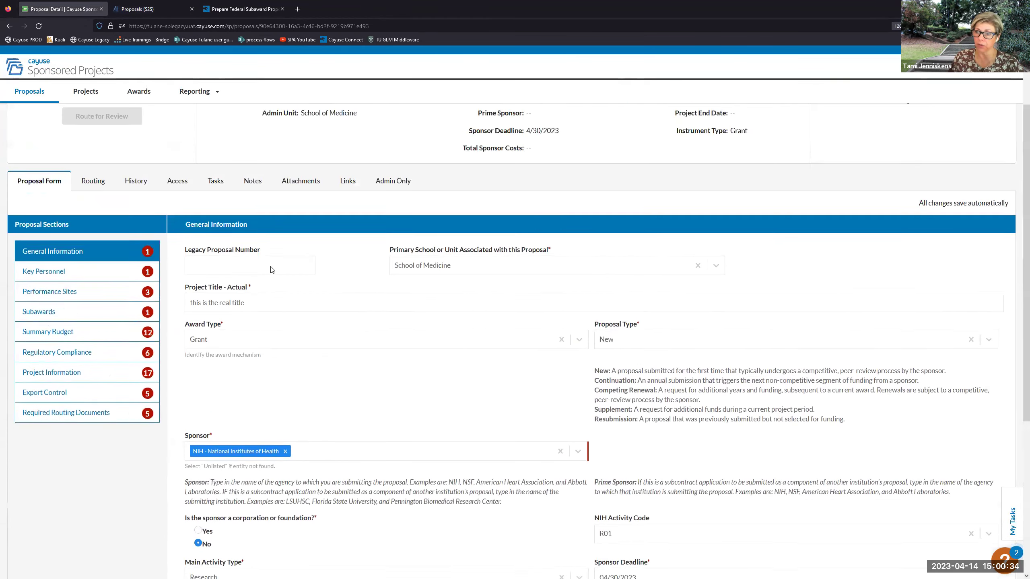
pyautogui.scroll(2, 270, 267)
pyautogui.scroll(-3, 271, 266)
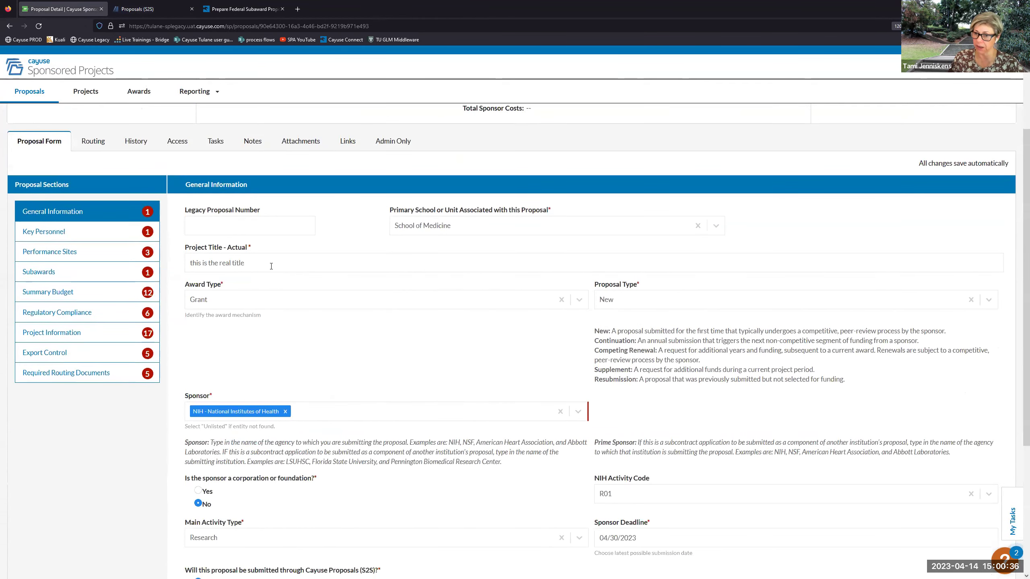
pyautogui.scroll(1, 266, 282)
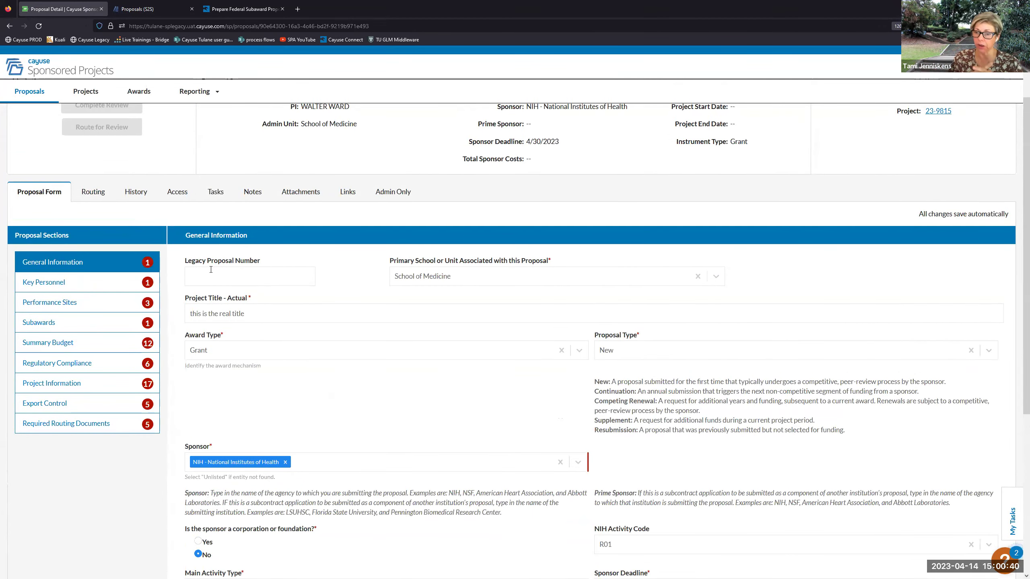
pyautogui.scroll(-5, 209, 272)
pyautogui.click(159, 14)
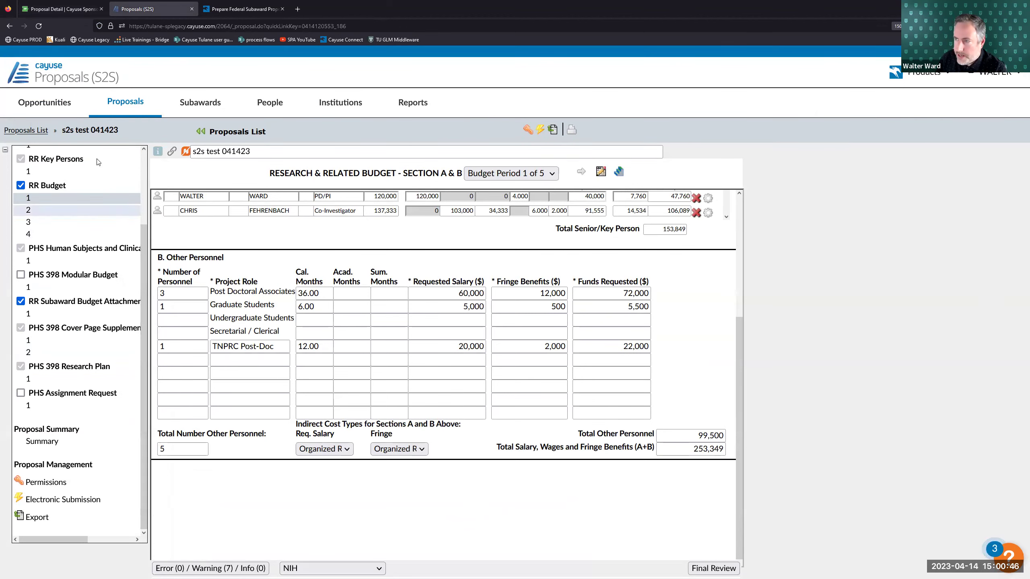
pyautogui.click(70, 4)
pyautogui.scroll(8, 127, 178)
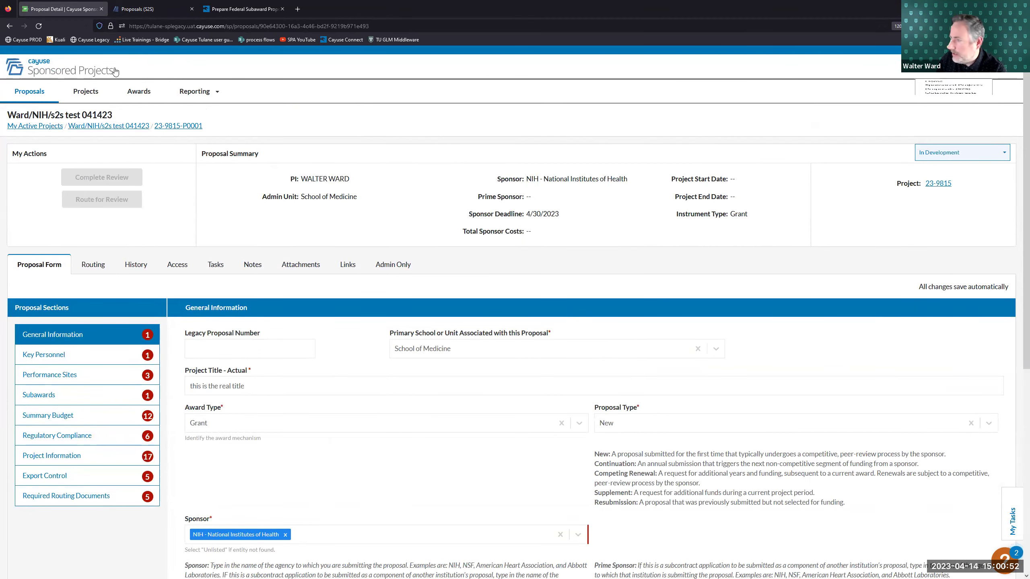
# - Open the Sponsored Projects dashboard in a new tab, filtered to Approved proposals
pyautogui.middleClick(43, 75)
pyautogui.click(149, 4)
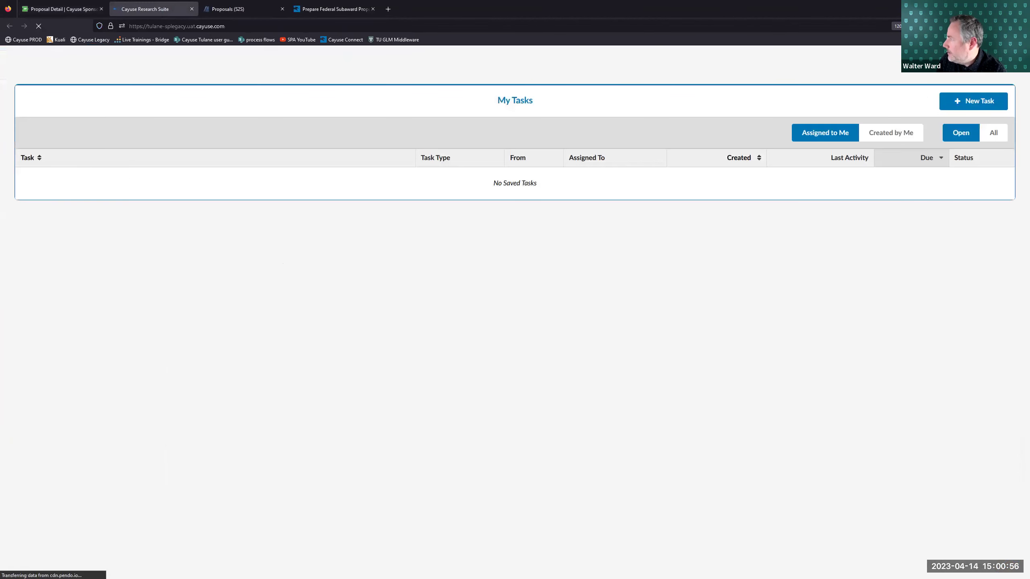
pyautogui.moveTo(946, 107)
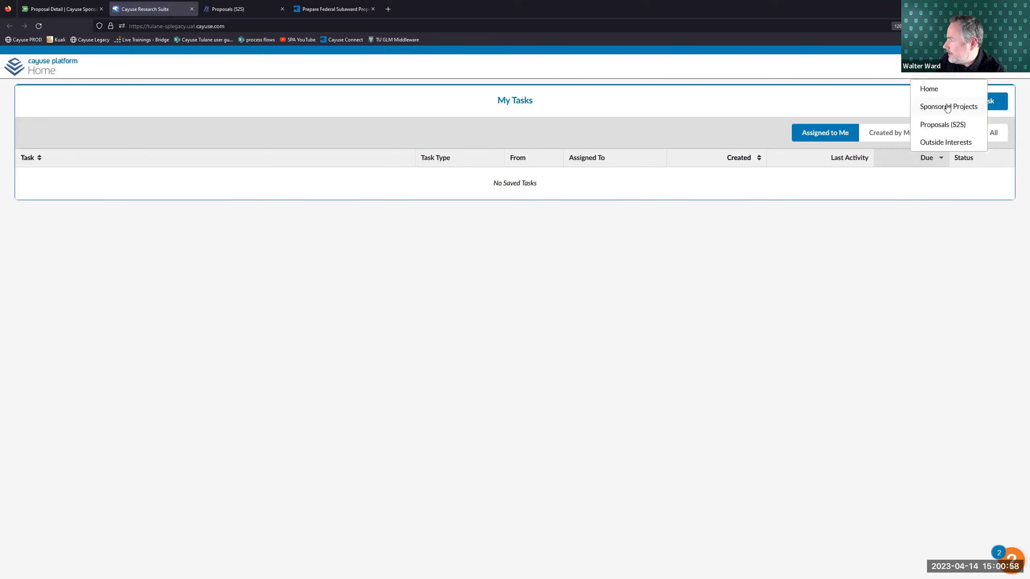
pyautogui.click(947, 107)
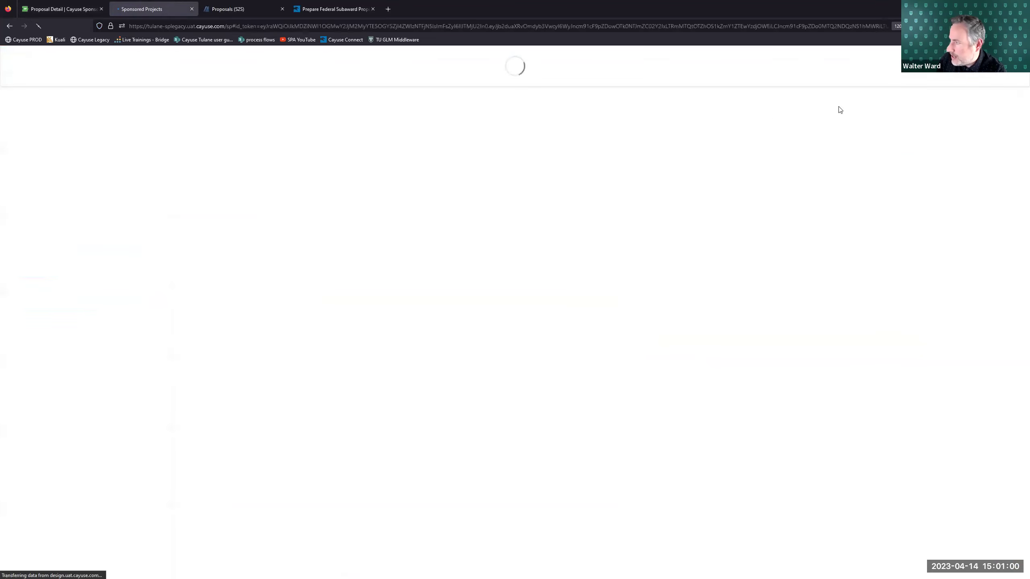
pyautogui.click(337, 179)
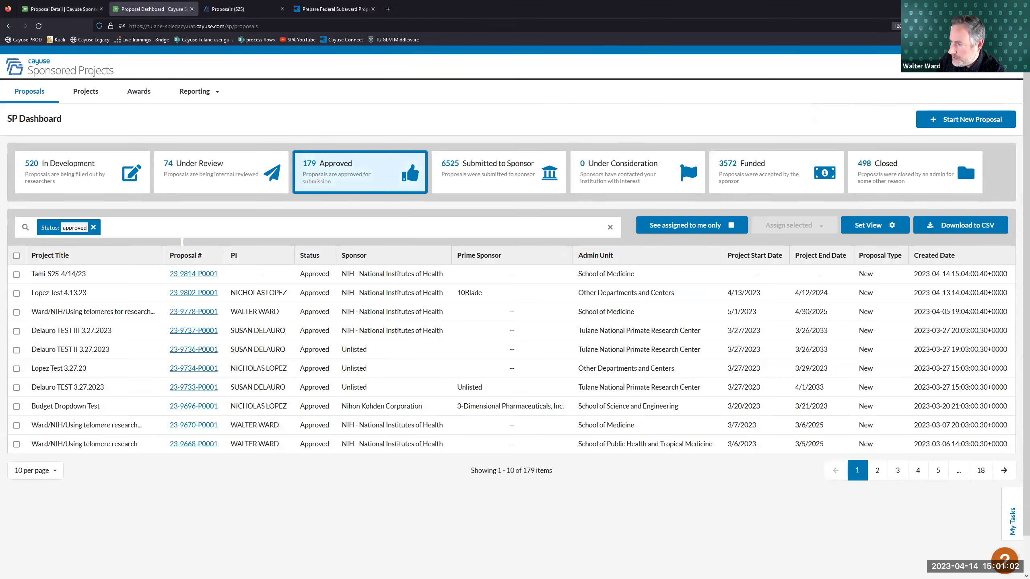
# - Open the linked S2S record's Electronic Submission page and expand its Proposal Submission History
pyautogui.click(61, 9)
pyautogui.scroll(-5, 154, 300)
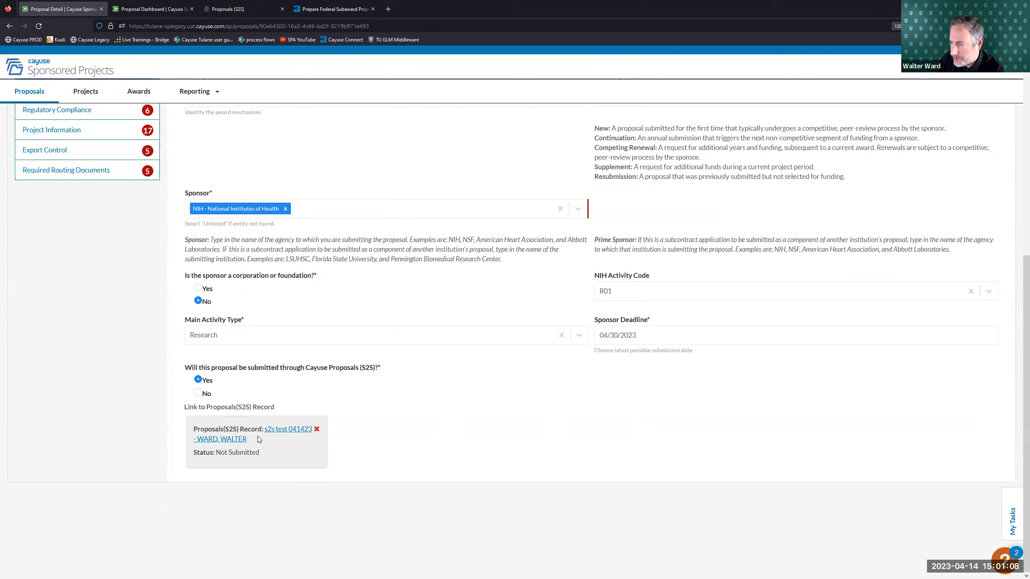
pyautogui.click(241, 439)
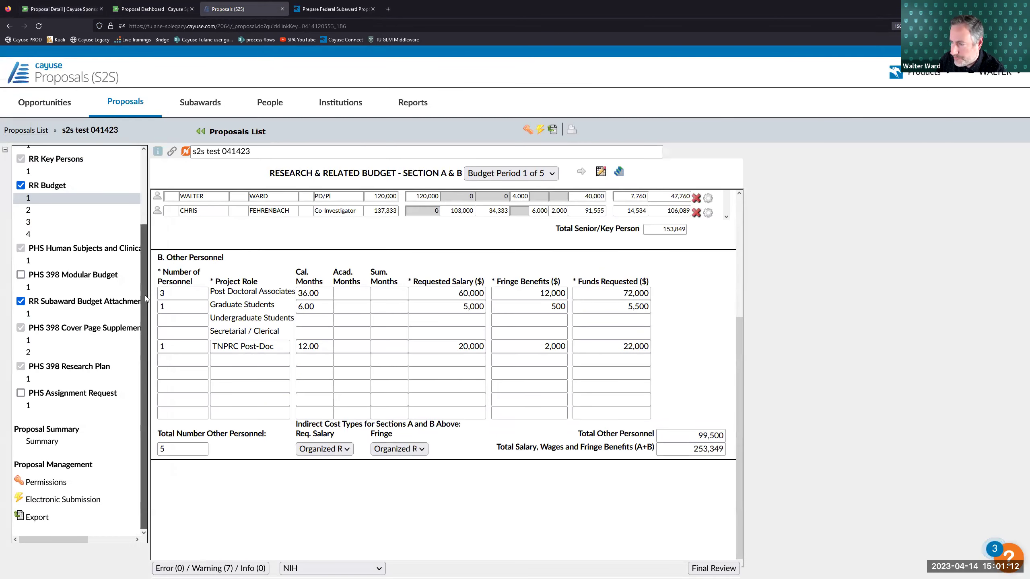
pyautogui.click(65, 499)
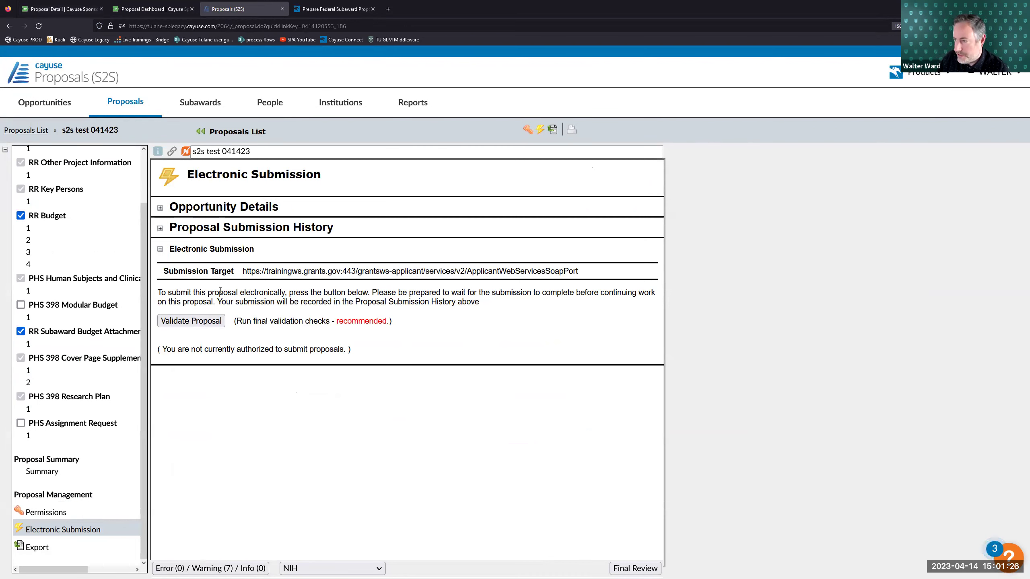
pyautogui.click(160, 229)
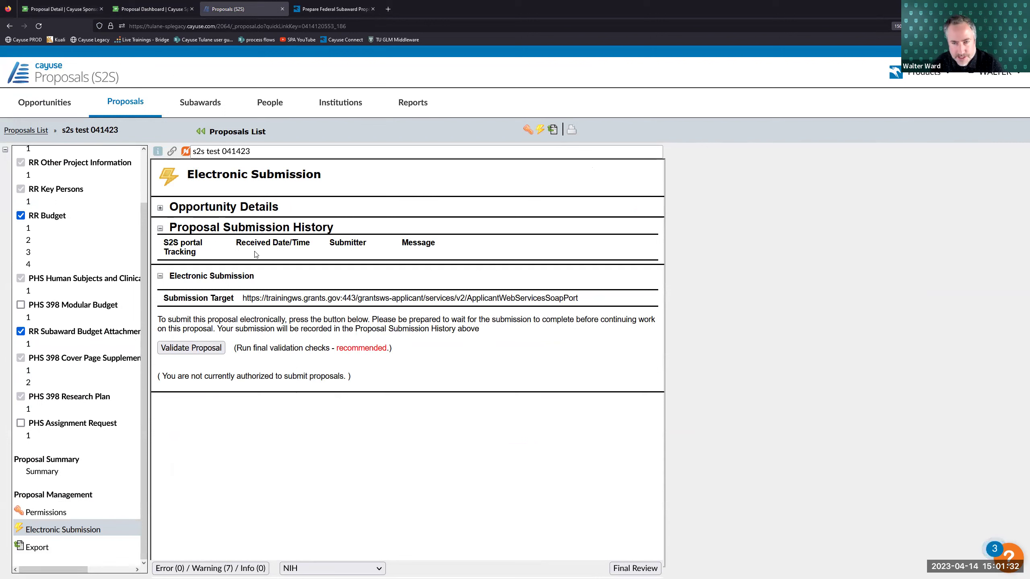
# - Bring up the S2S Proposals List of recently viewed proposals
pyautogui.click(149, 8)
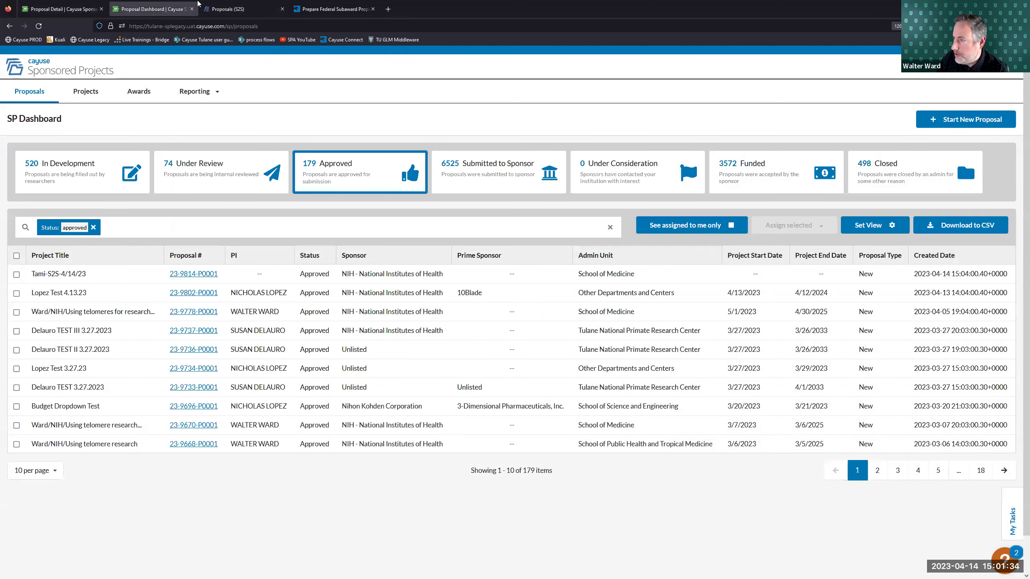
pyautogui.click(218, 8)
pyautogui.click(26, 128)
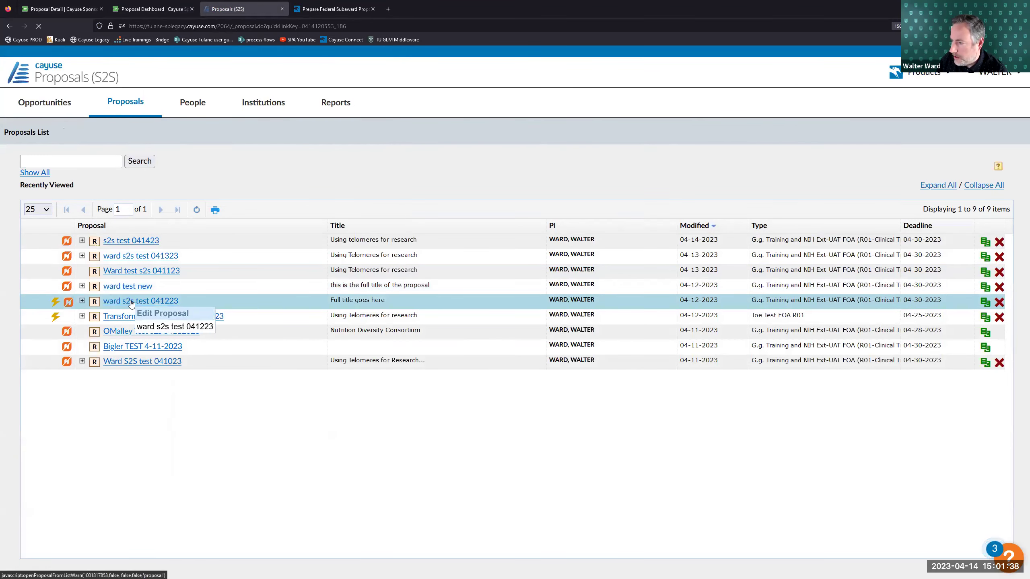
# - Open ward s2s test 041223's Electronic Submission page and expand Proposal Submission History
pyautogui.click(129, 302)
pyautogui.scroll(-3, 62, 481)
pyautogui.click(61, 529)
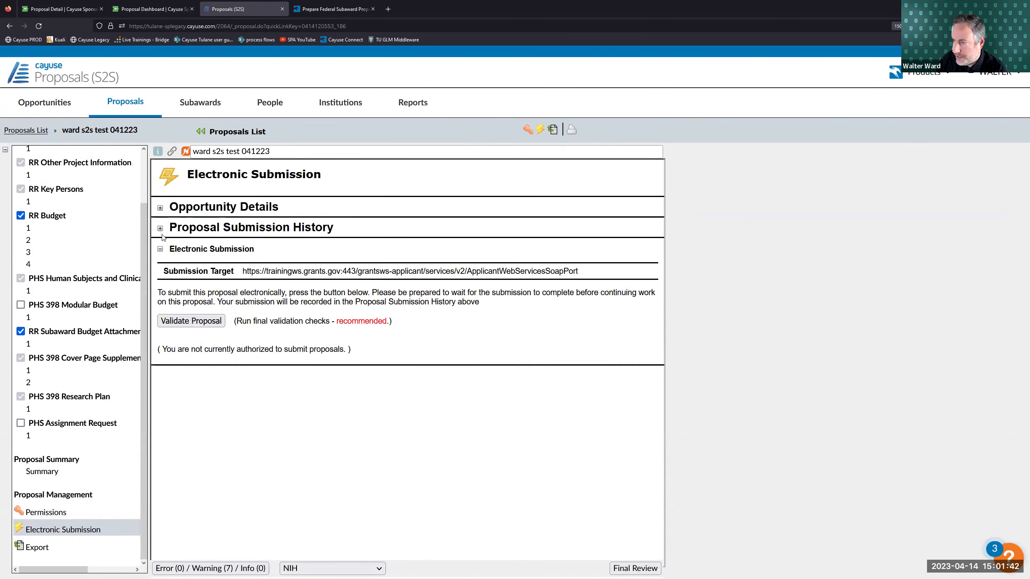
pyautogui.click(160, 228)
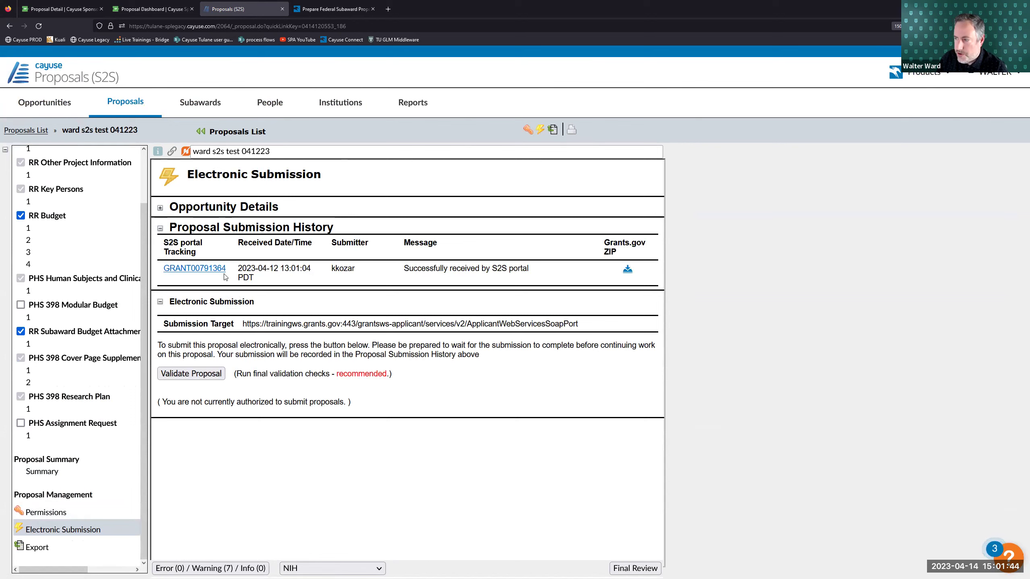
# - Highlight the Grants.gov tracking number and the successful S2S portal receipt message
pyautogui.moveTo(227, 273); pyautogui.dragTo(164, 277)
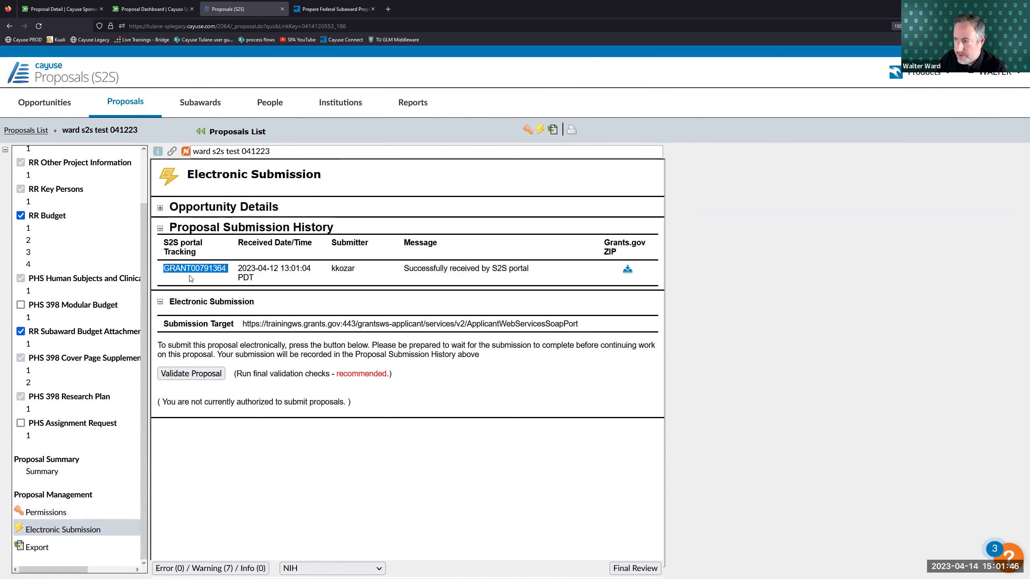
pyautogui.click(192, 279)
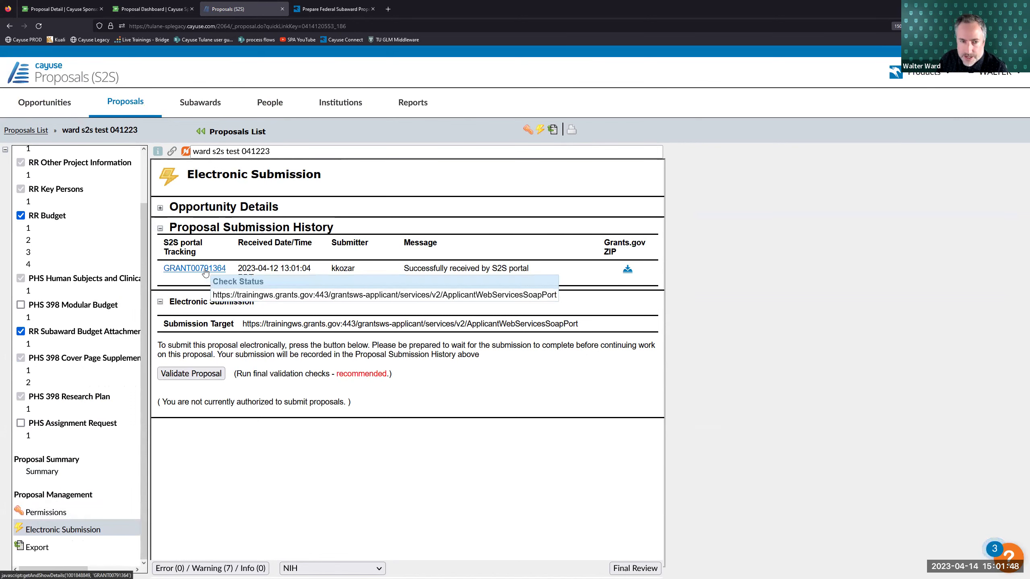
pyautogui.moveTo(404, 268); pyautogui.dragTo(527, 271)
pyautogui.click(529, 274)
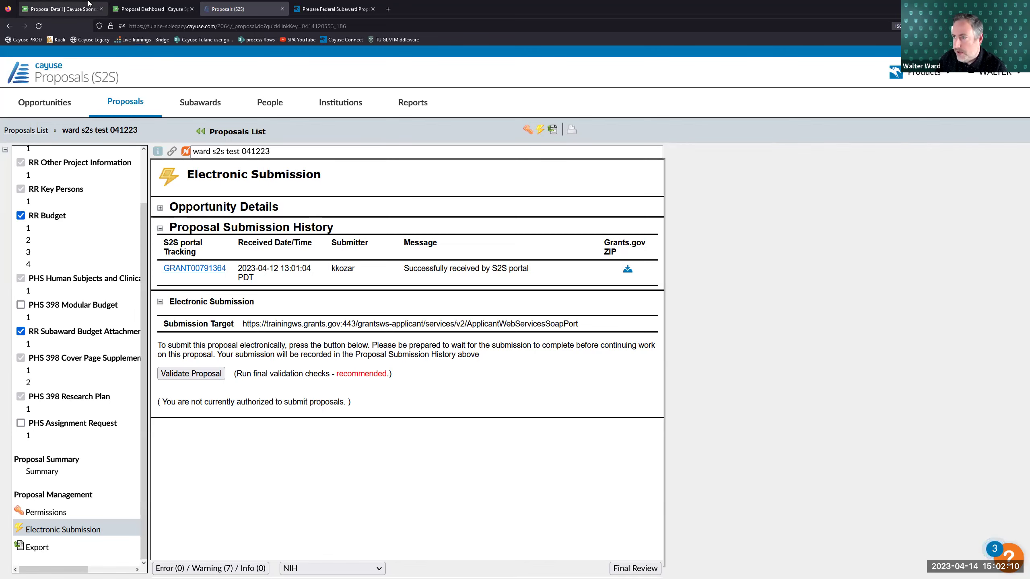
# - Review the Ward/NIH/s2s test 041423 status options twice, keeping the status In Development
pyautogui.click(61, 8)
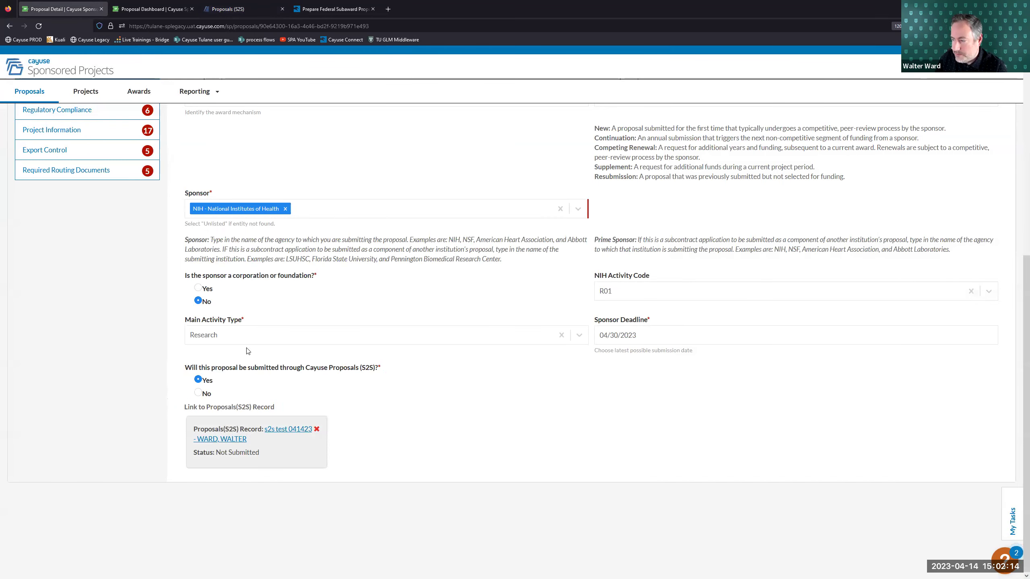
pyautogui.scroll(8, 263, 304)
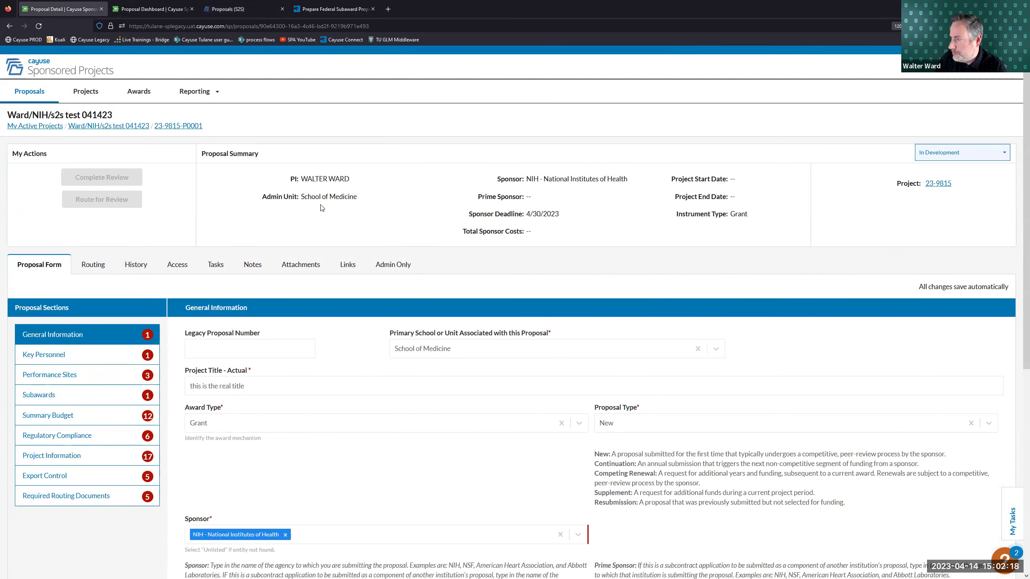
pyautogui.click(939, 153)
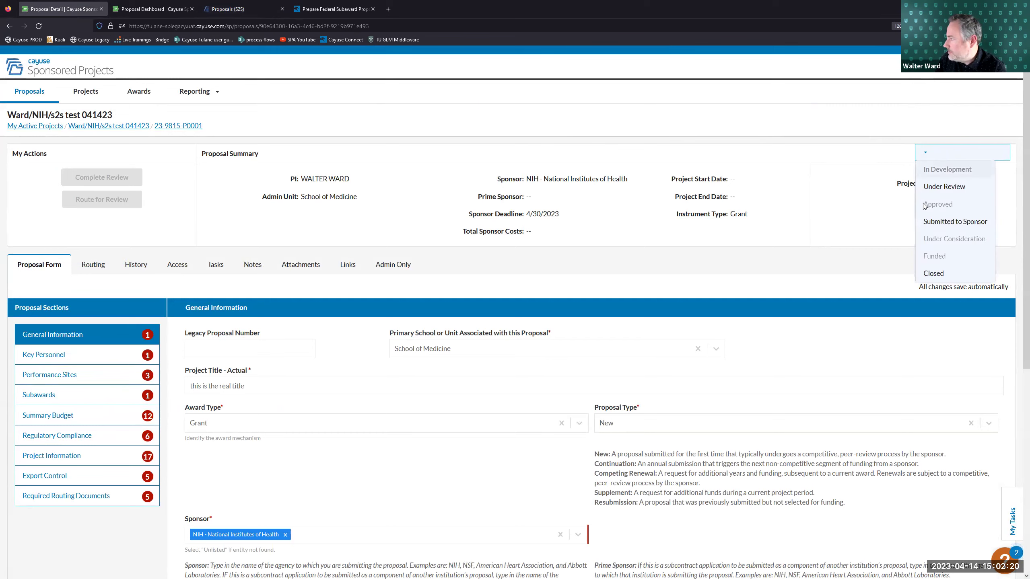
pyautogui.click(908, 127)
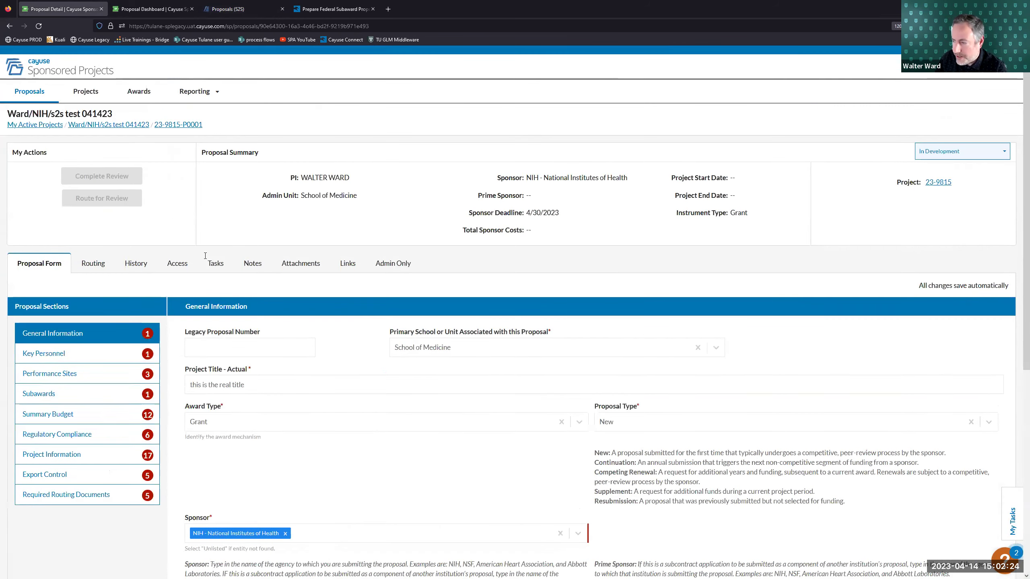
pyautogui.scroll(-5, 185, 346)
pyautogui.scroll(-1, 185, 345)
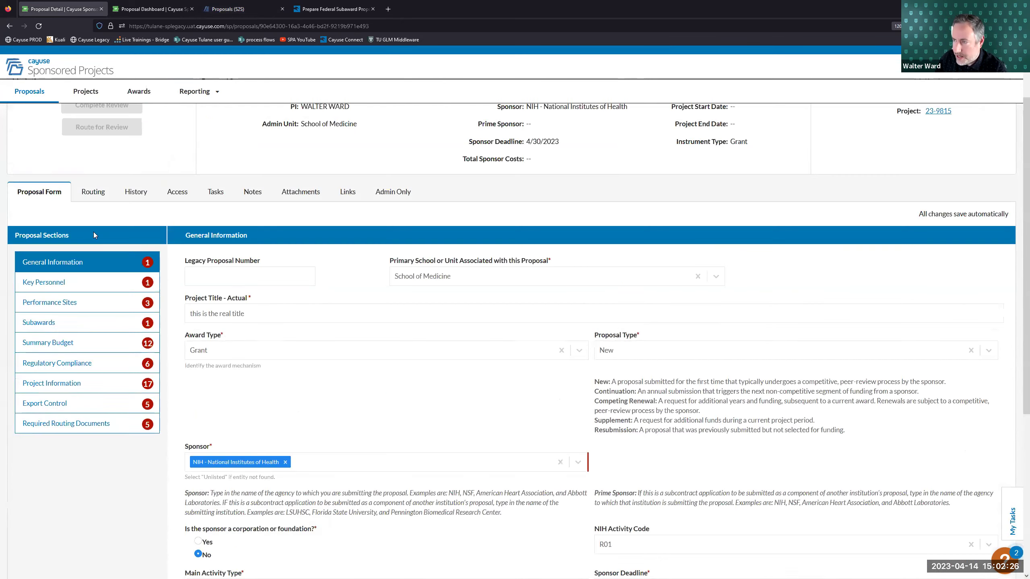
pyautogui.scroll(-8, 94, 232)
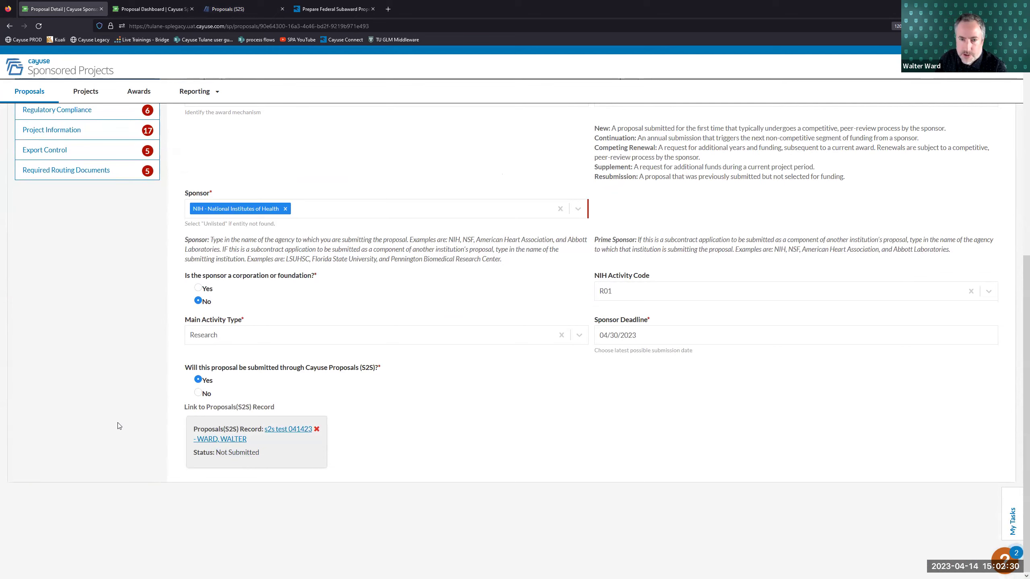
pyautogui.scroll(-8, 275, 380)
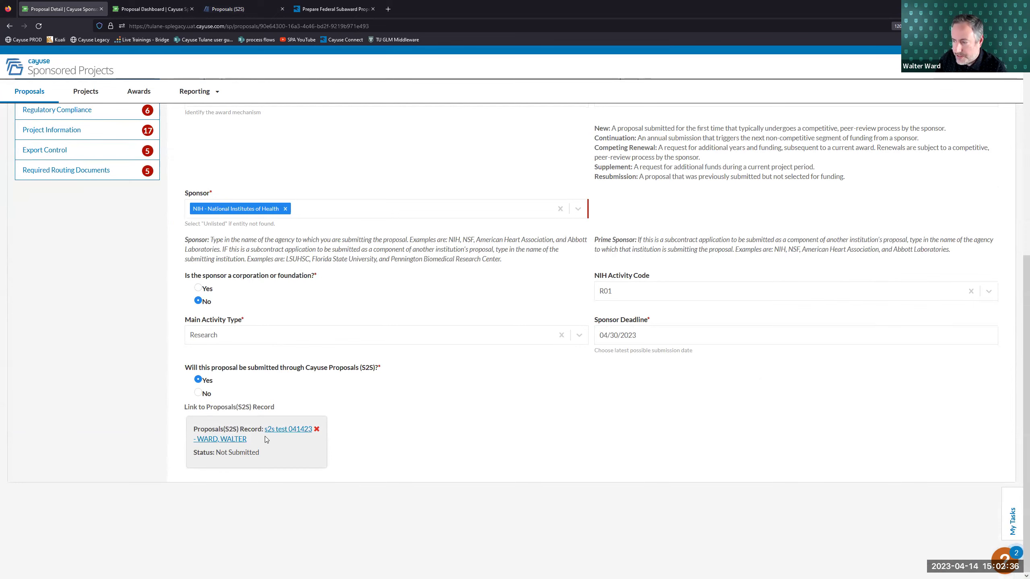
pyautogui.scroll(1, 339, 449)
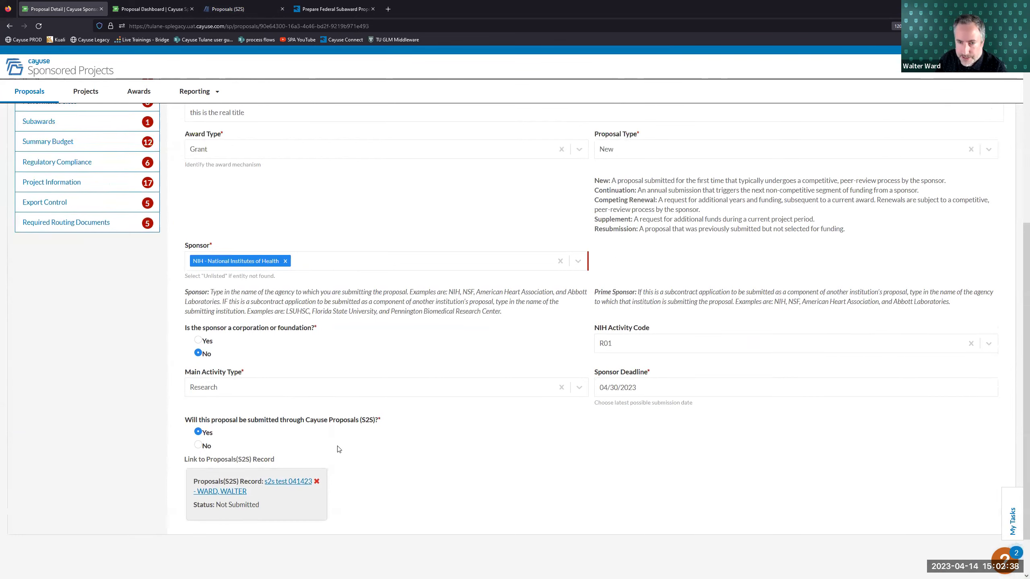
pyautogui.scroll(5, 338, 448)
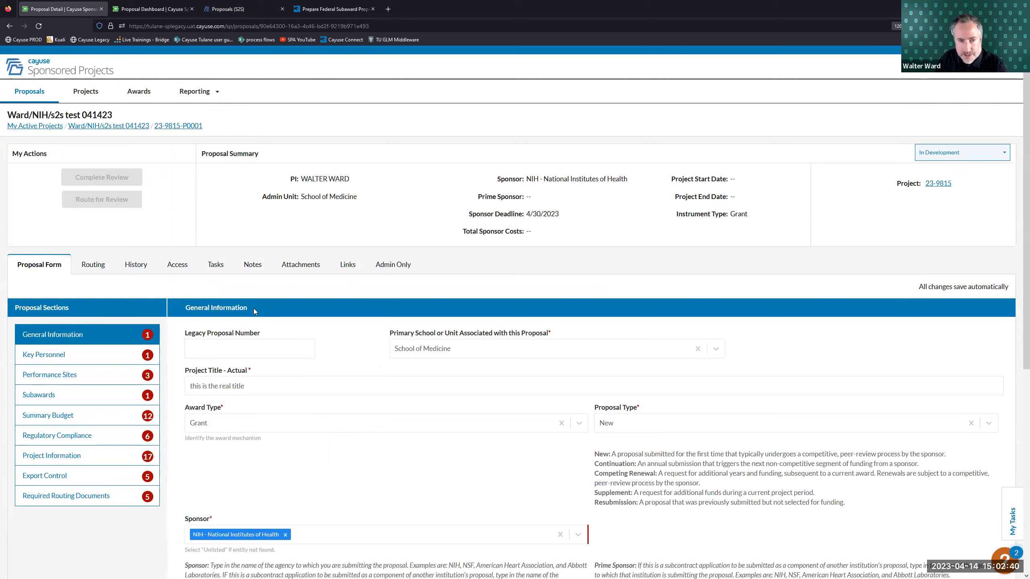
pyautogui.click(932, 157)
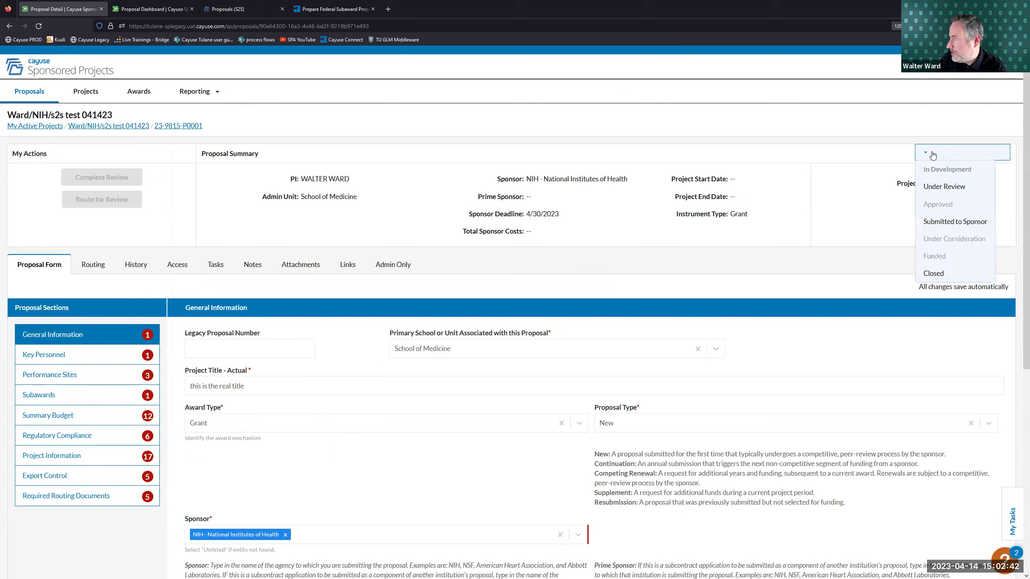
pyautogui.click(802, 125)
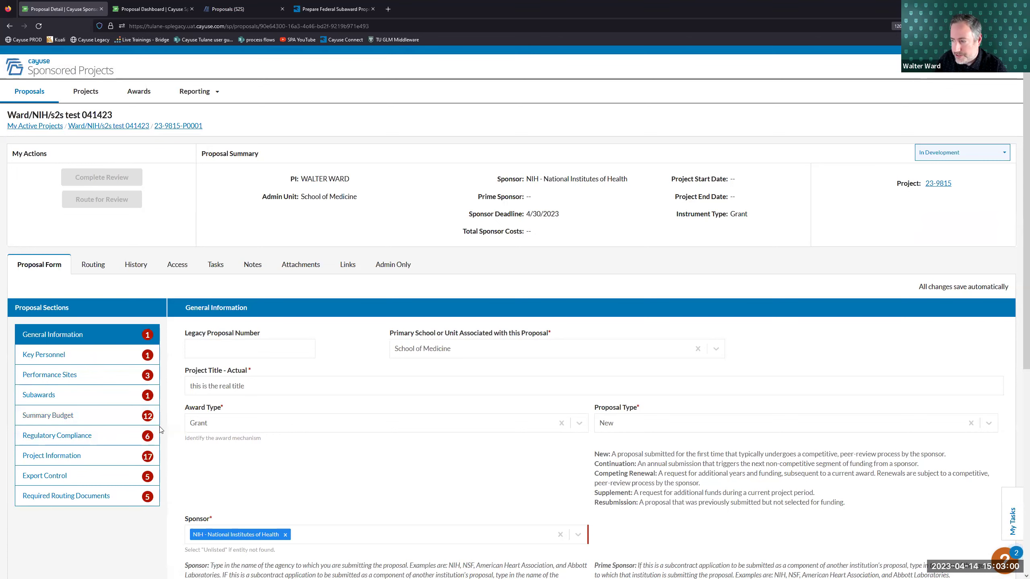
# - Return to the S2S proposal's Electronic Submission page and close the extra dashboard tab
pyautogui.click(152, 8)
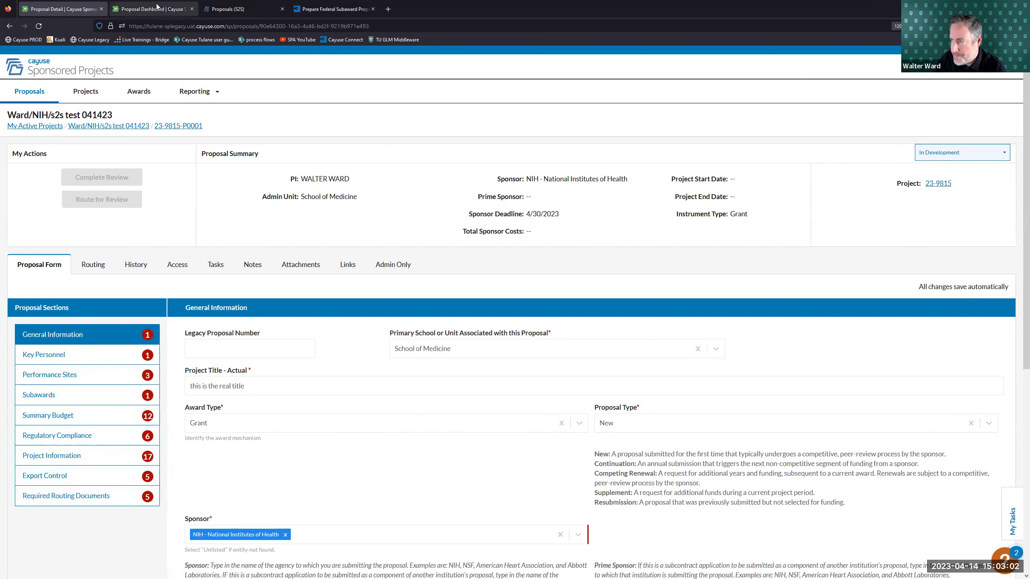
pyautogui.click(226, 10)
pyautogui.click(191, 9)
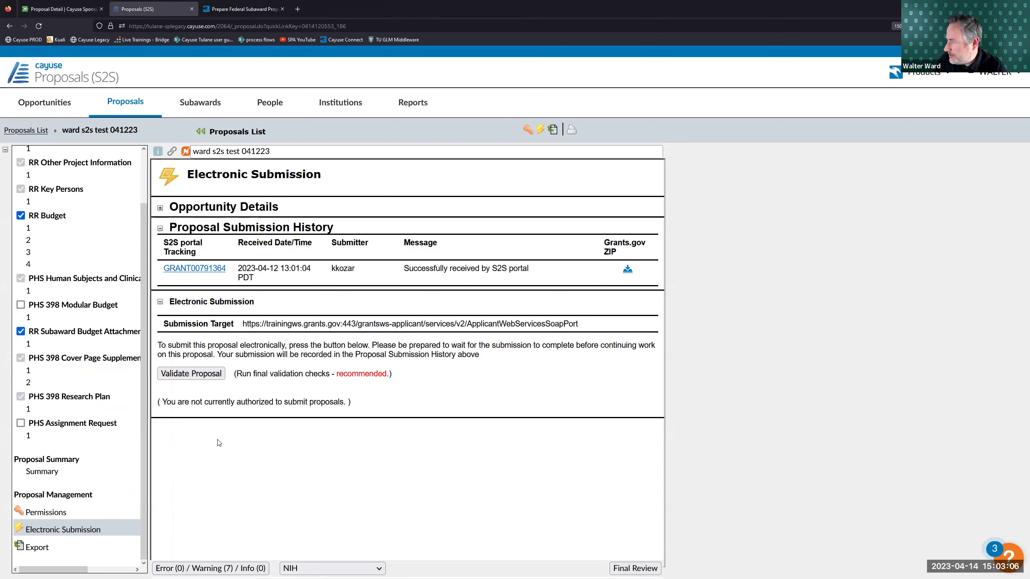
# - Check the Print PDF options, selecting all forms, then dismiss them without printing
pyautogui.click(570, 131)
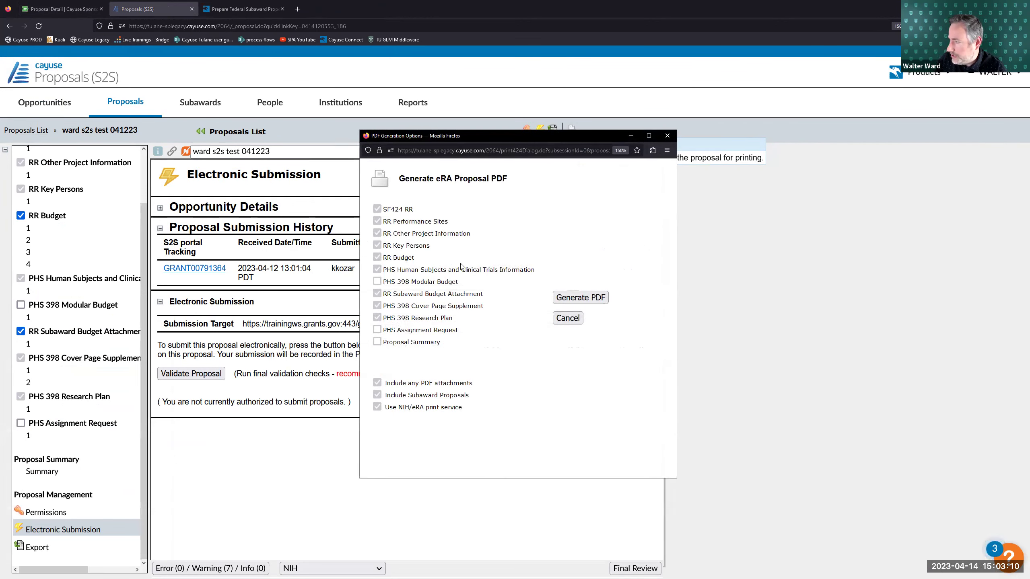
pyautogui.click(665, 135)
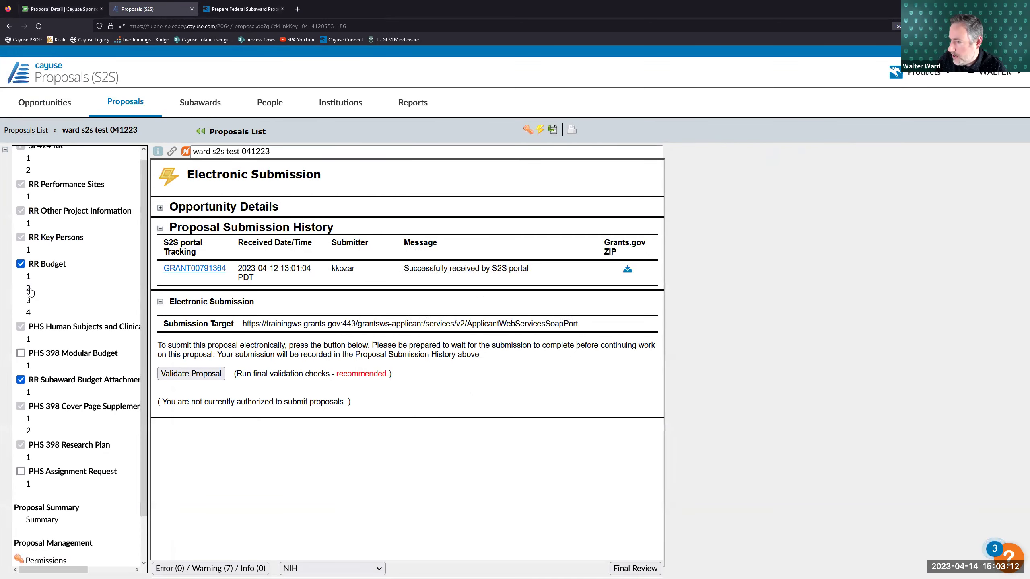
pyautogui.click(570, 129)
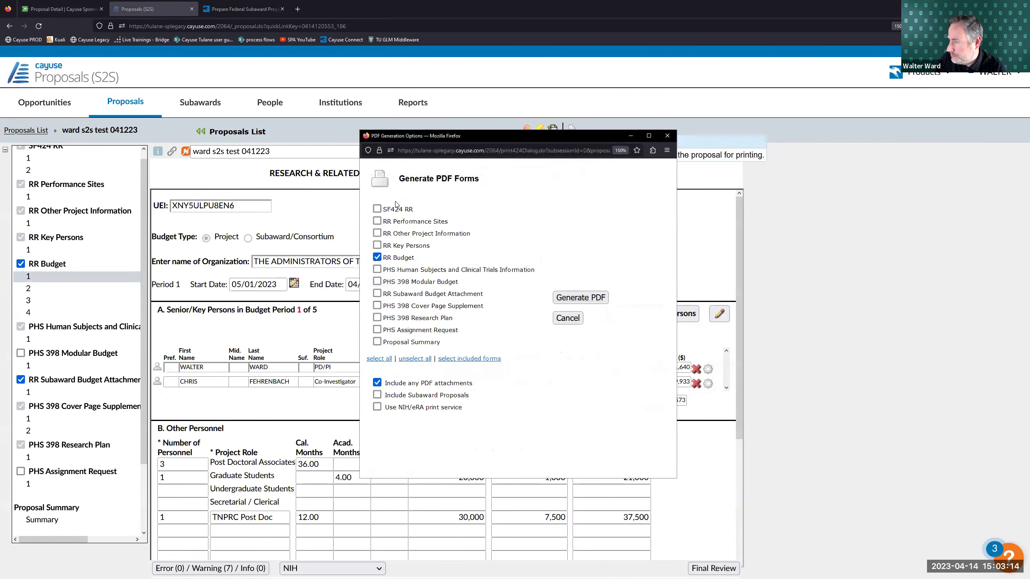
pyautogui.click(378, 359)
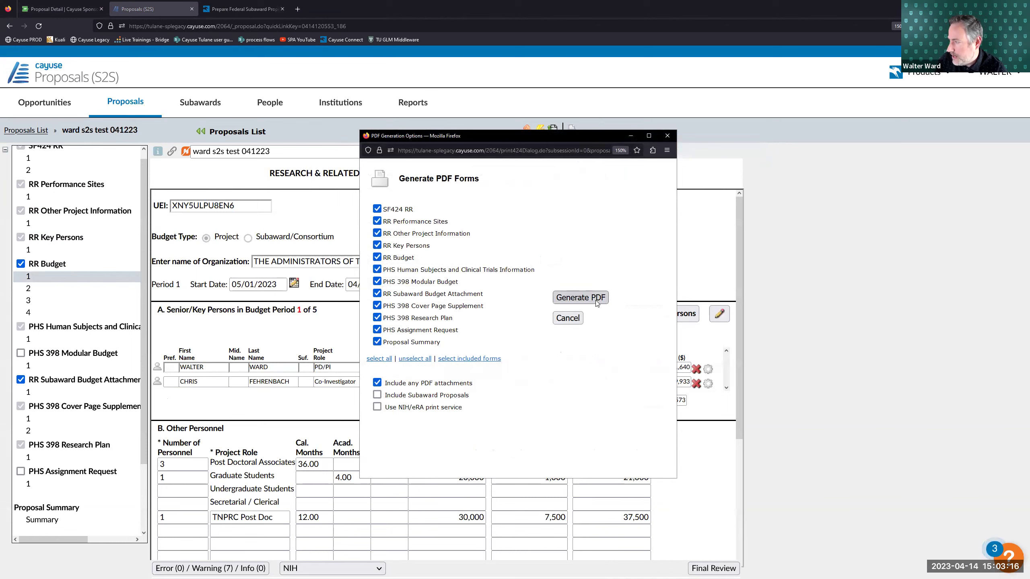
pyautogui.click(667, 136)
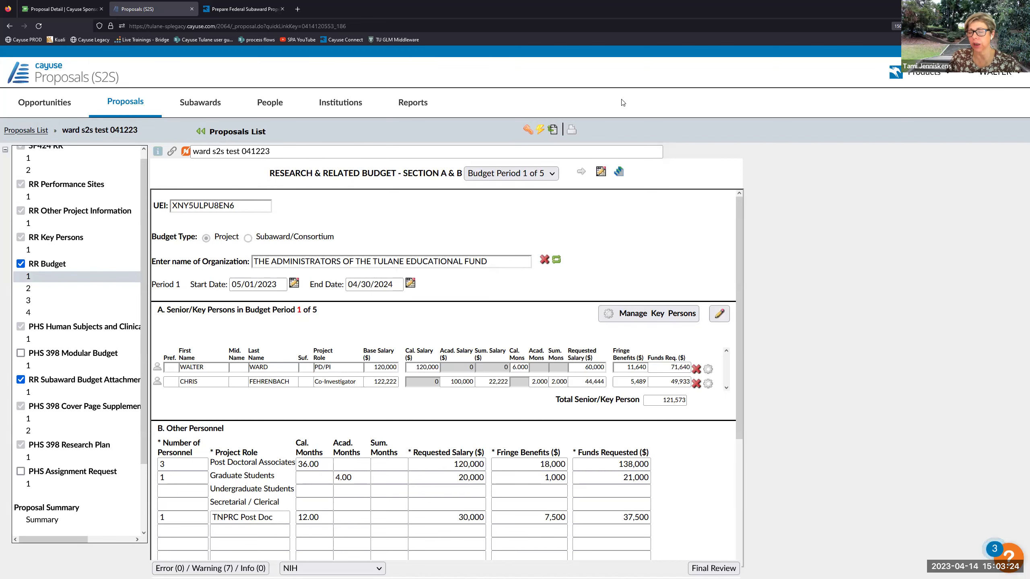
# - Set the Ward/NIH/s2s test 041423 status to Submitted to Sponsor and save with comment 'ok'
pyautogui.click(63, 9)
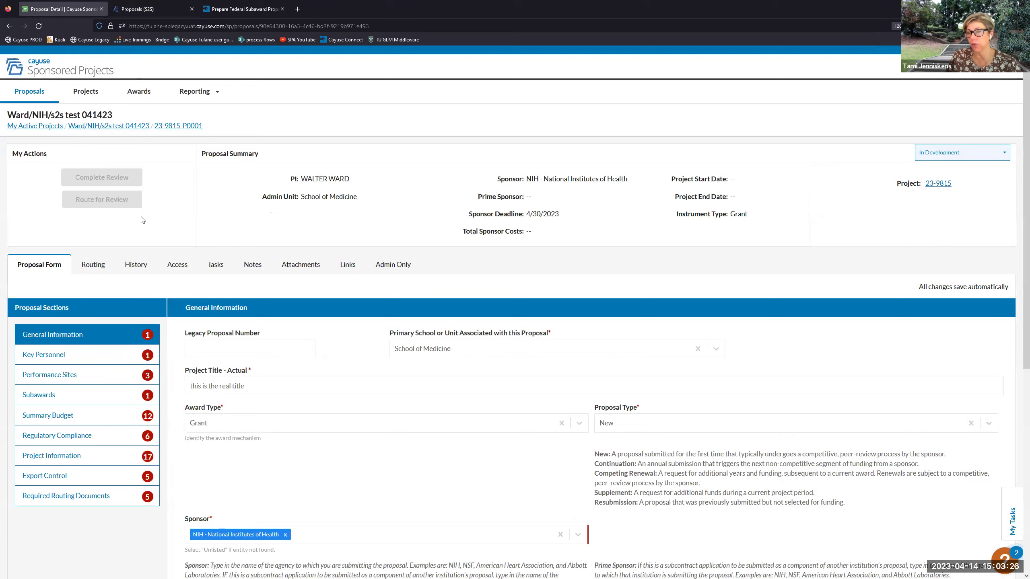
pyautogui.click(138, 9)
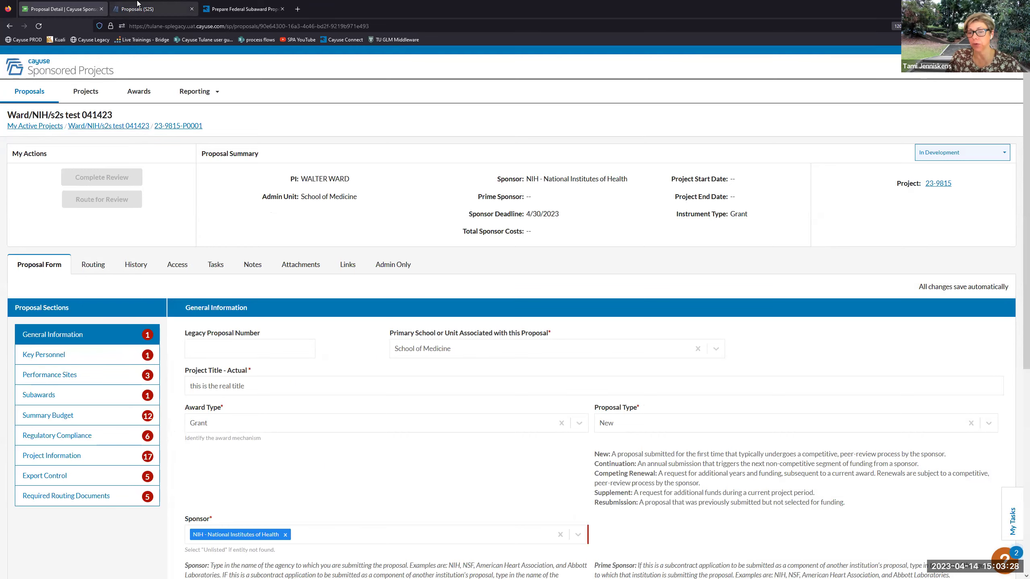
pyautogui.click(81, 8)
pyautogui.scroll(-3, 260, 382)
pyautogui.scroll(-5, 260, 383)
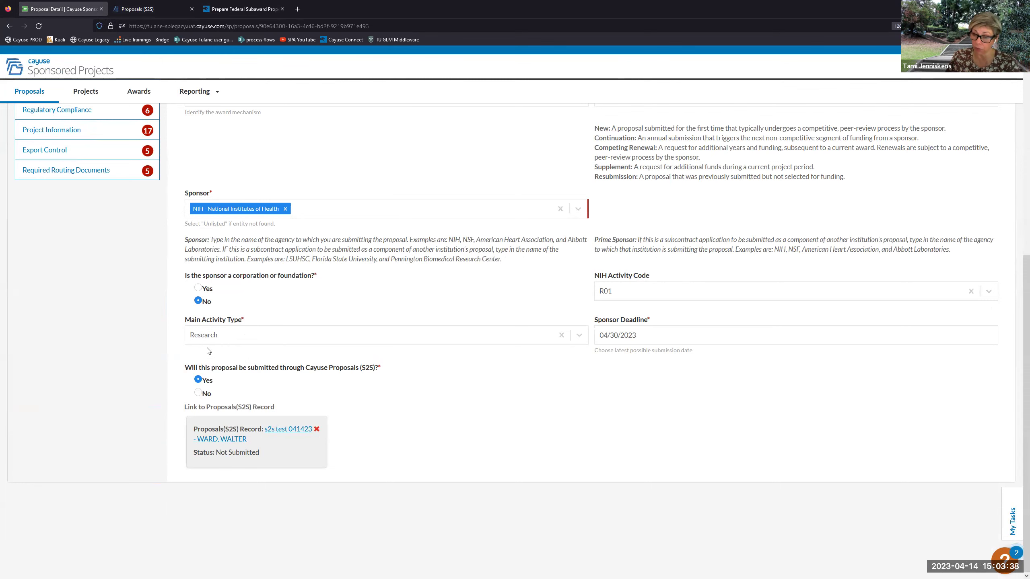
pyautogui.scroll(6, 207, 350)
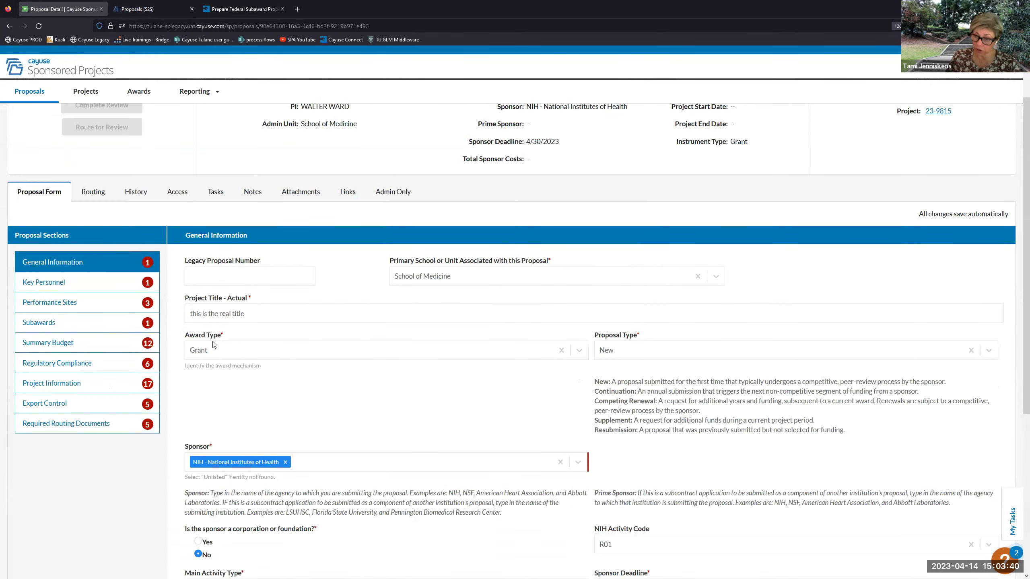
pyautogui.scroll(-6, 203, 243)
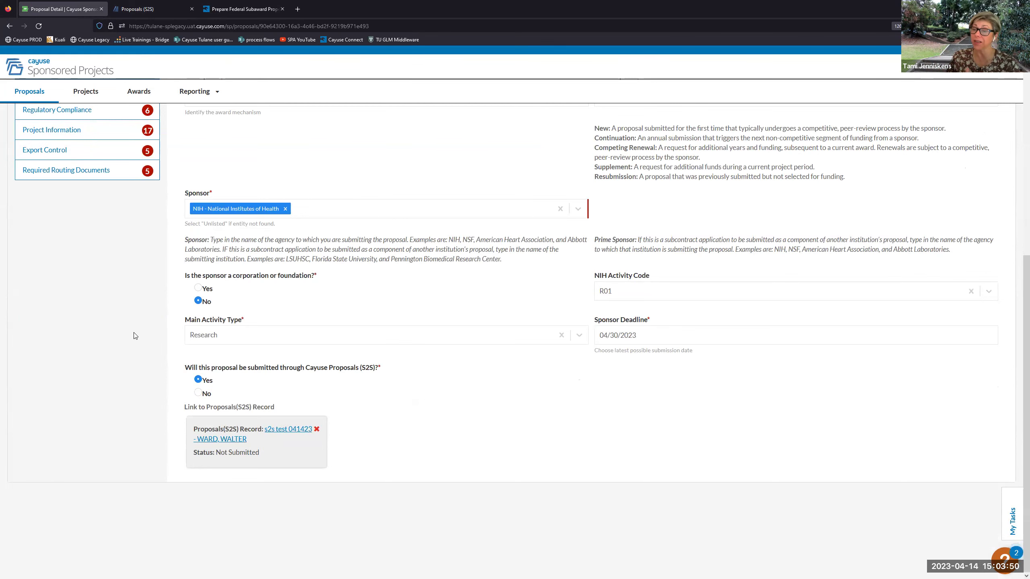
pyautogui.scroll(5, 130, 337)
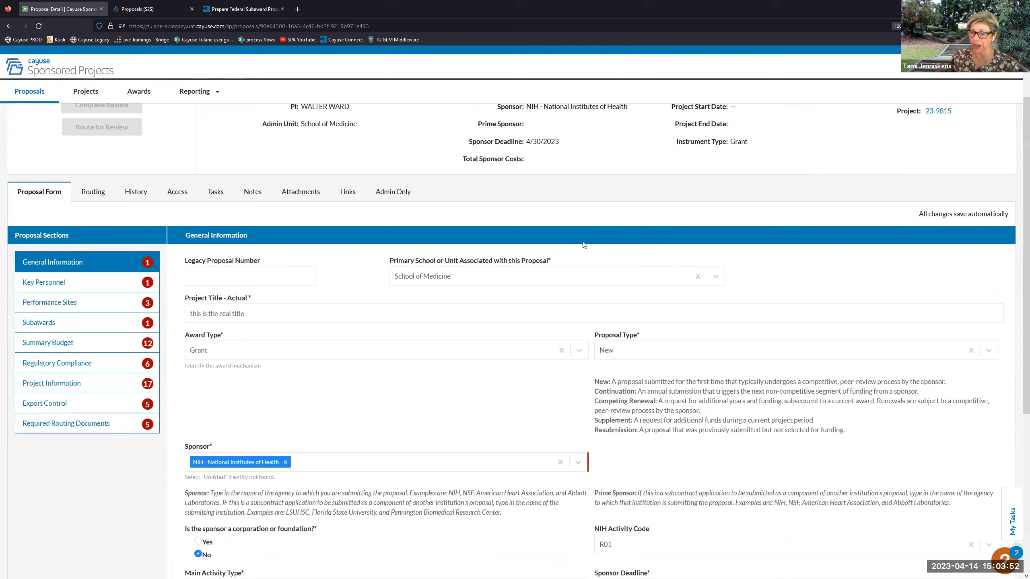
pyautogui.scroll(2, 583, 244)
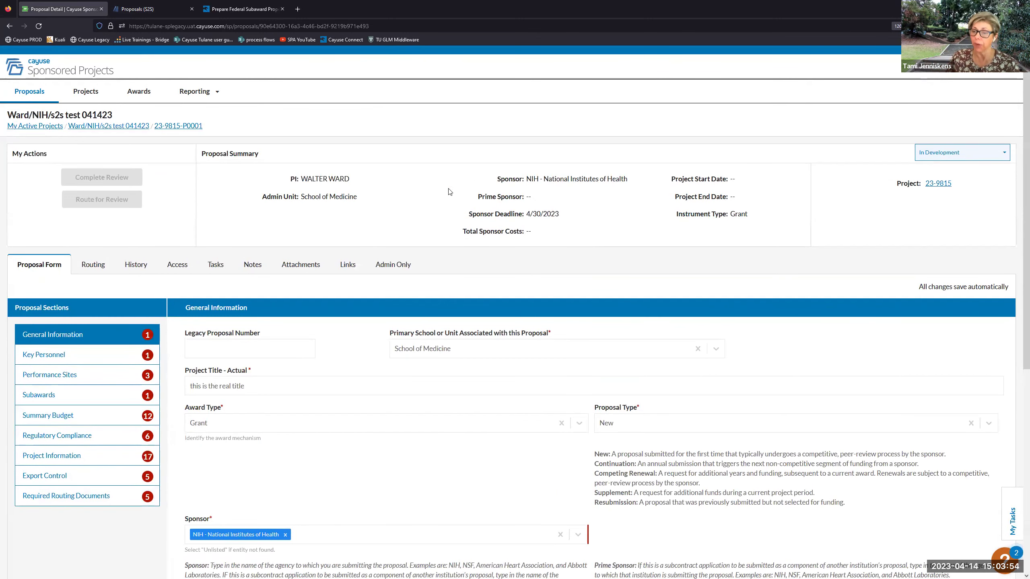
pyautogui.click(921, 154)
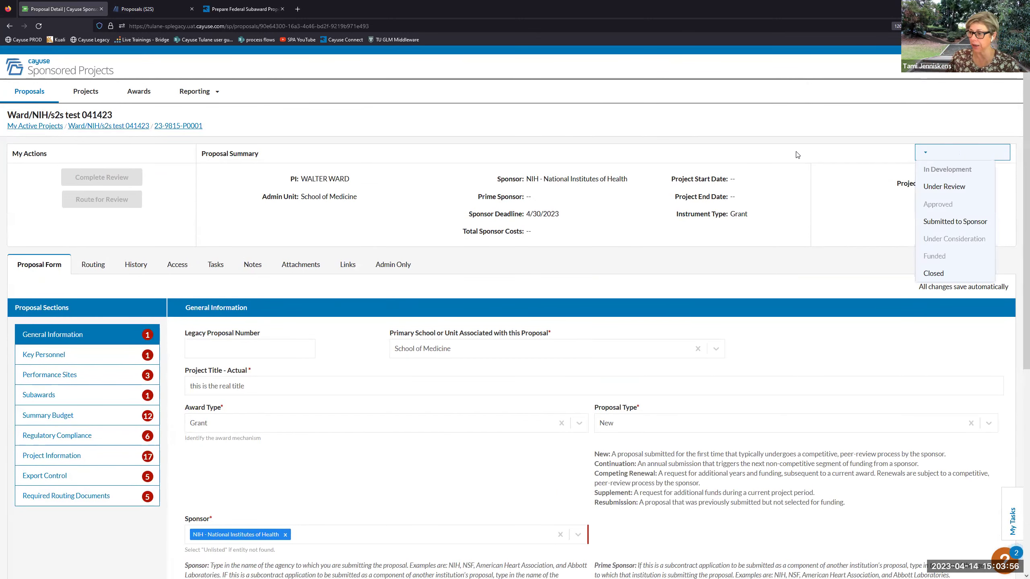
pyautogui.click(928, 222)
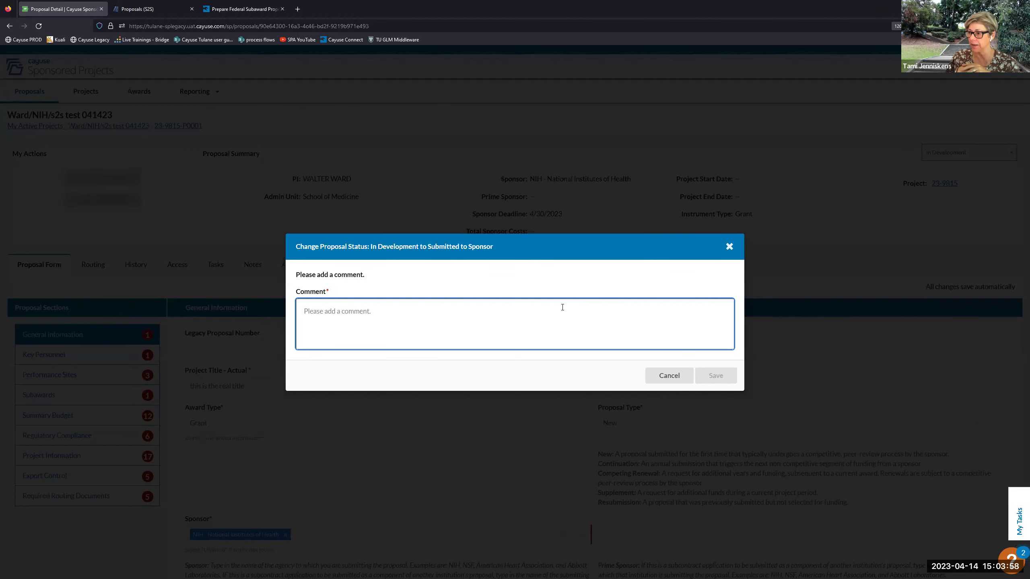
pyautogui.write('ok')
pyautogui.click(715, 375)
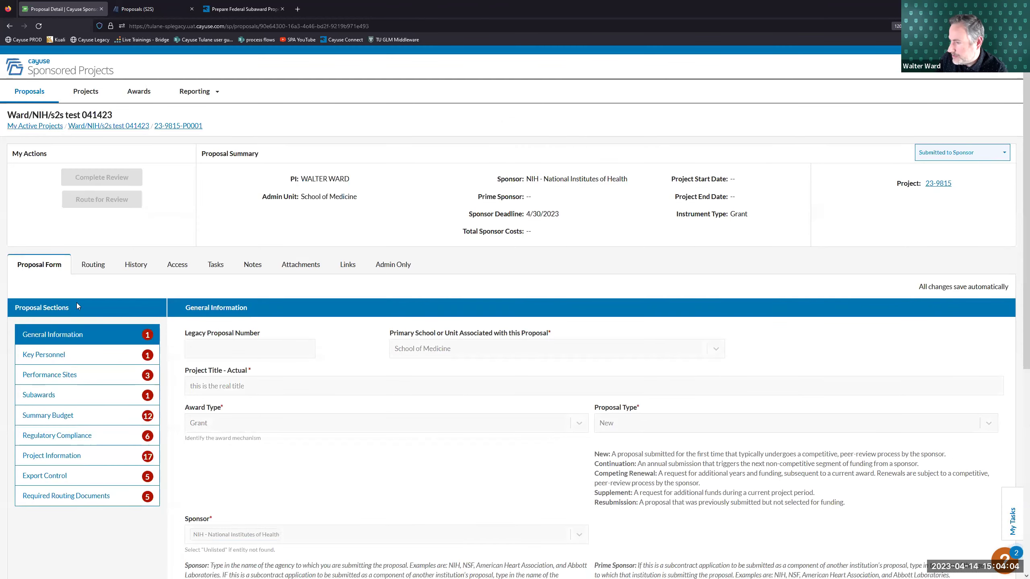
# - Confirm the linked Proposals(S2S) record still reads Not Submitted, then close its tab
pyautogui.scroll(-5, 77, 306)
pyautogui.scroll(3, 177, 260)
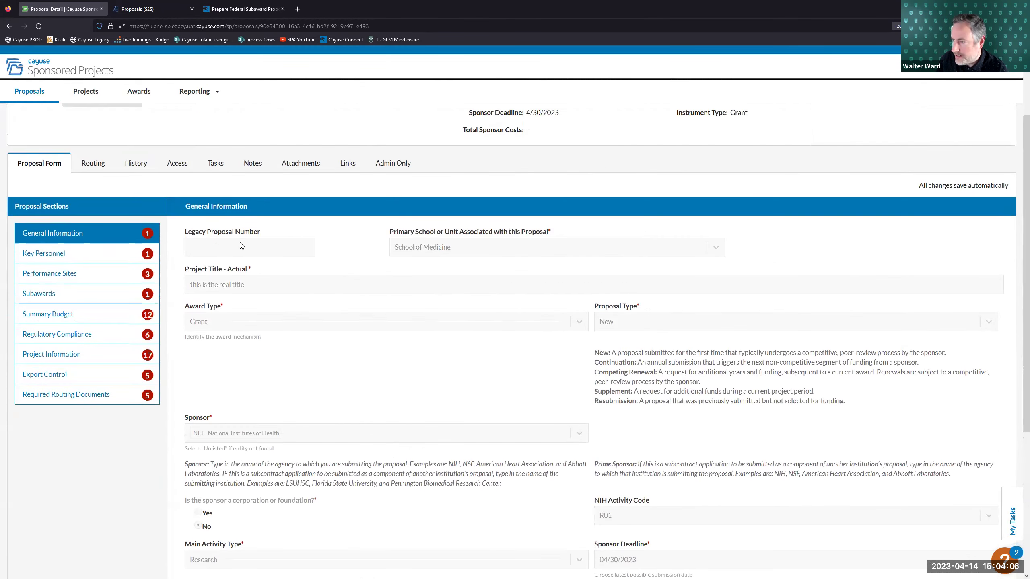
pyautogui.scroll(-5, 264, 226)
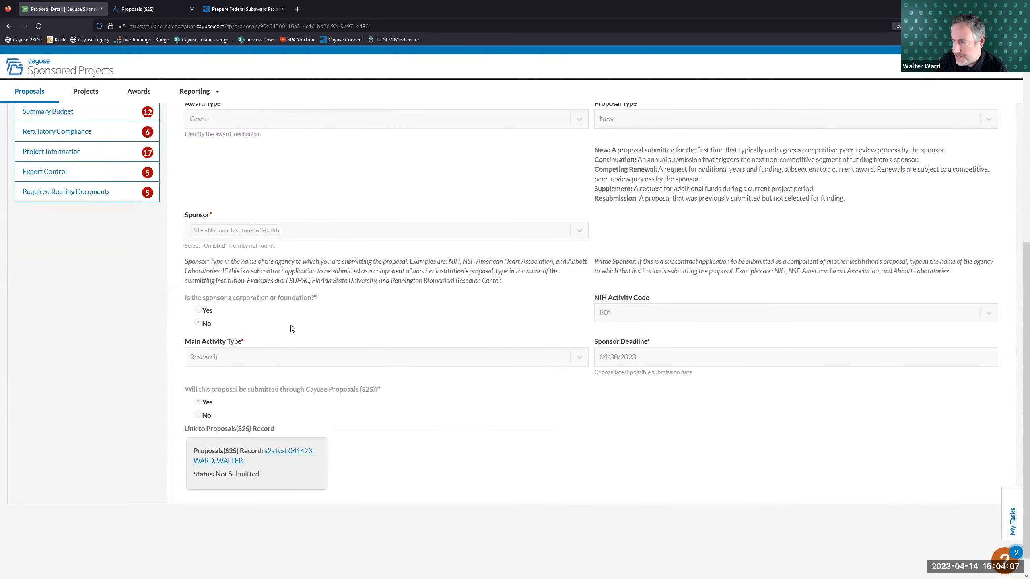
pyautogui.click(279, 451)
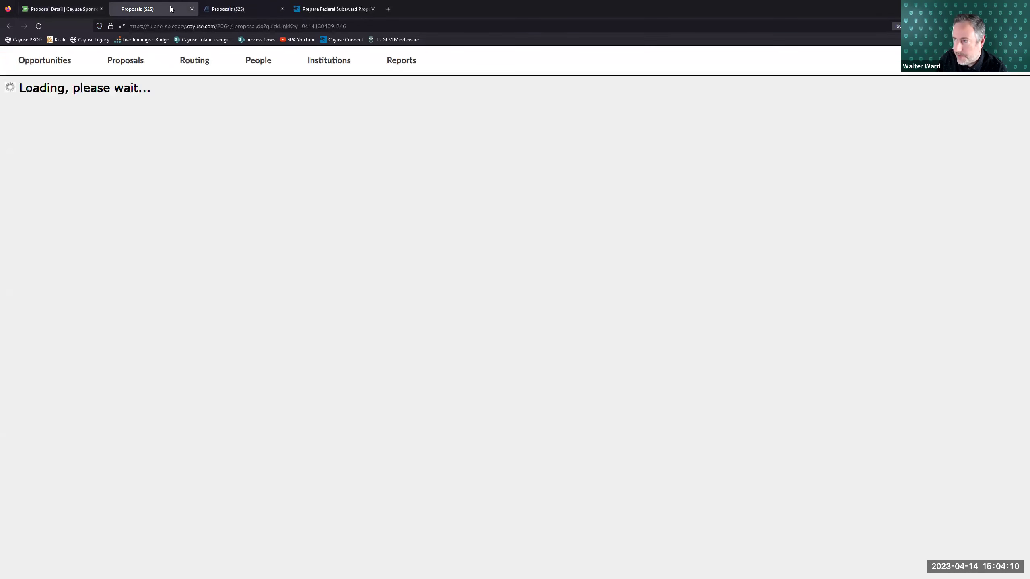
pyautogui.click(192, 8)
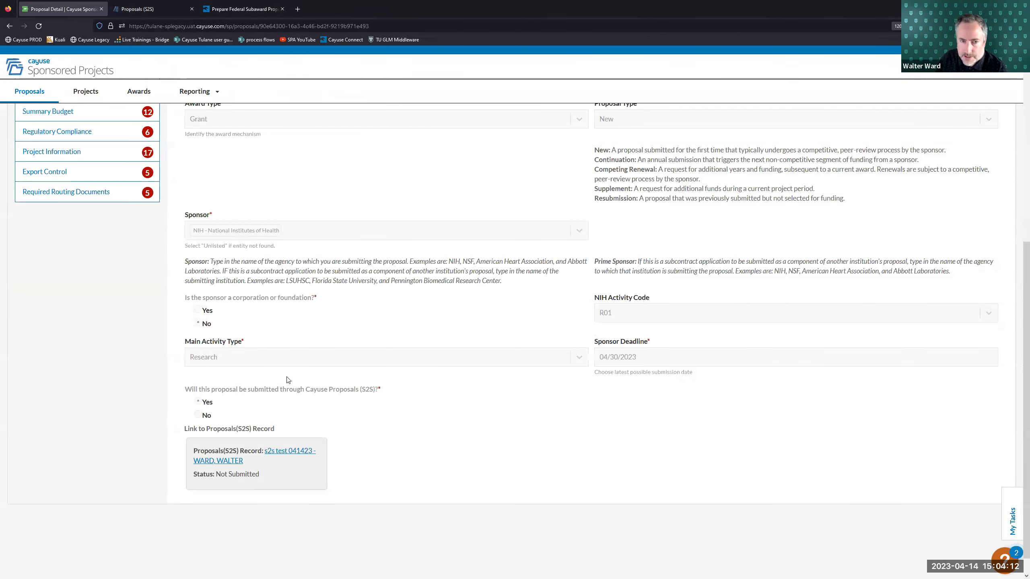
# - Return to ward s2s test 041223's period 1 RR Budget page
pyautogui.click(152, 8)
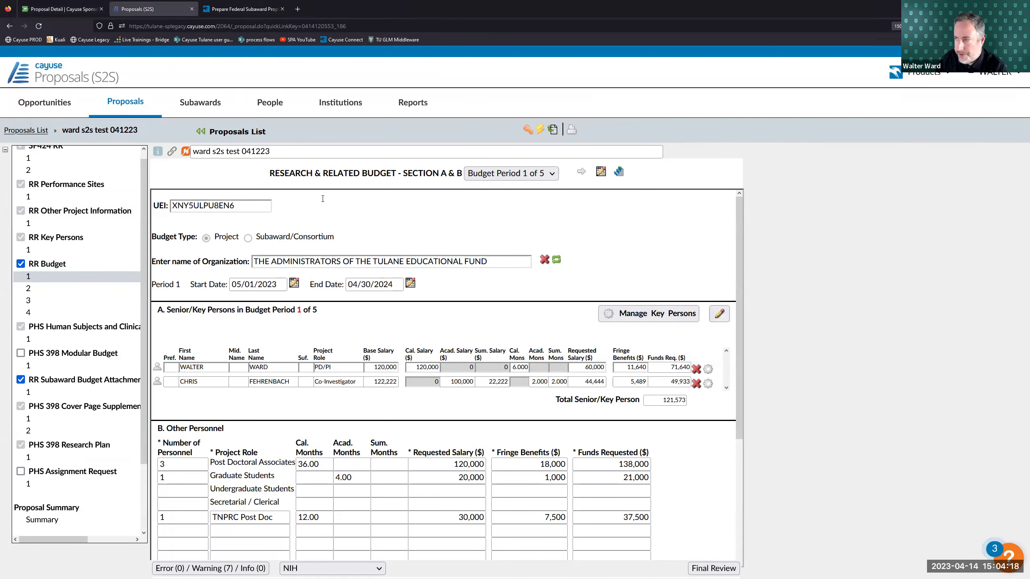
pyautogui.click(63, 9)
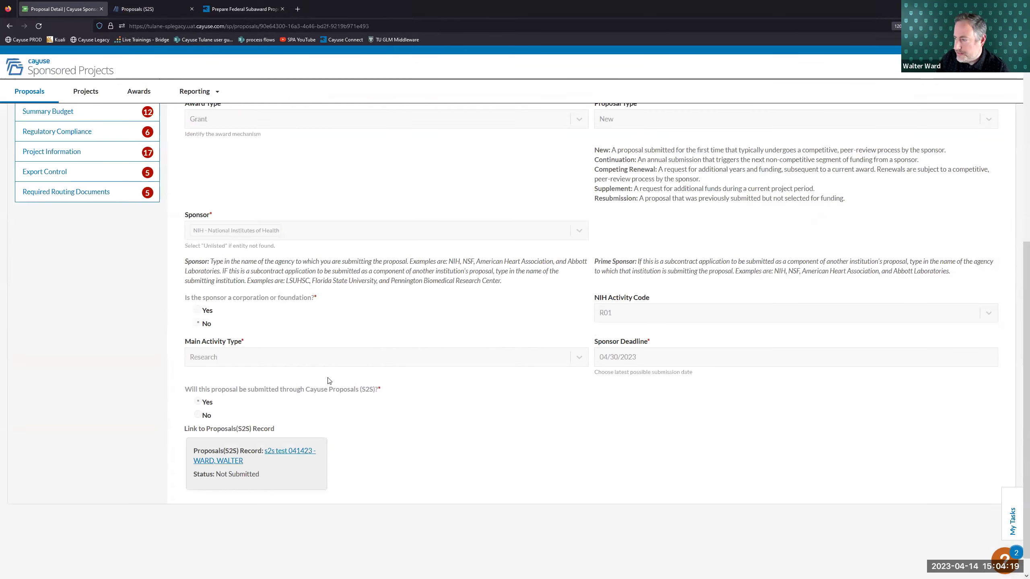
pyautogui.click(138, 12)
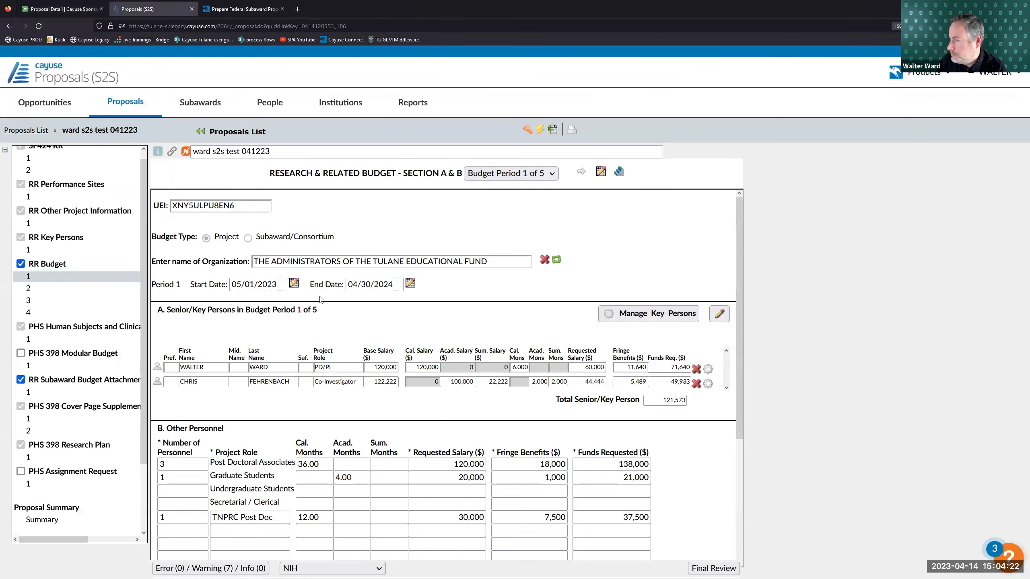